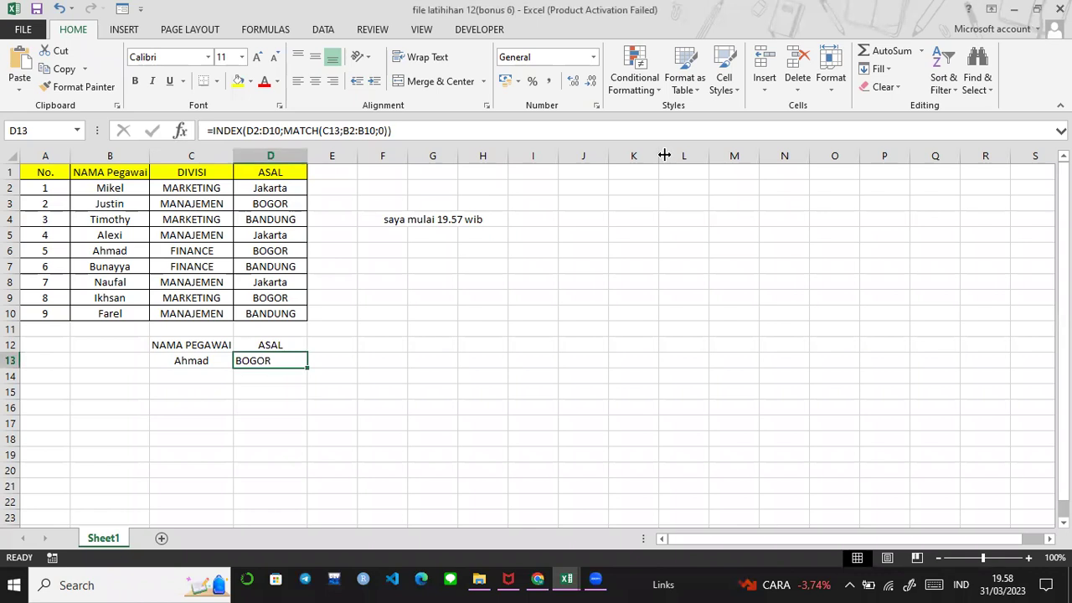
pyautogui.click(633, 259)
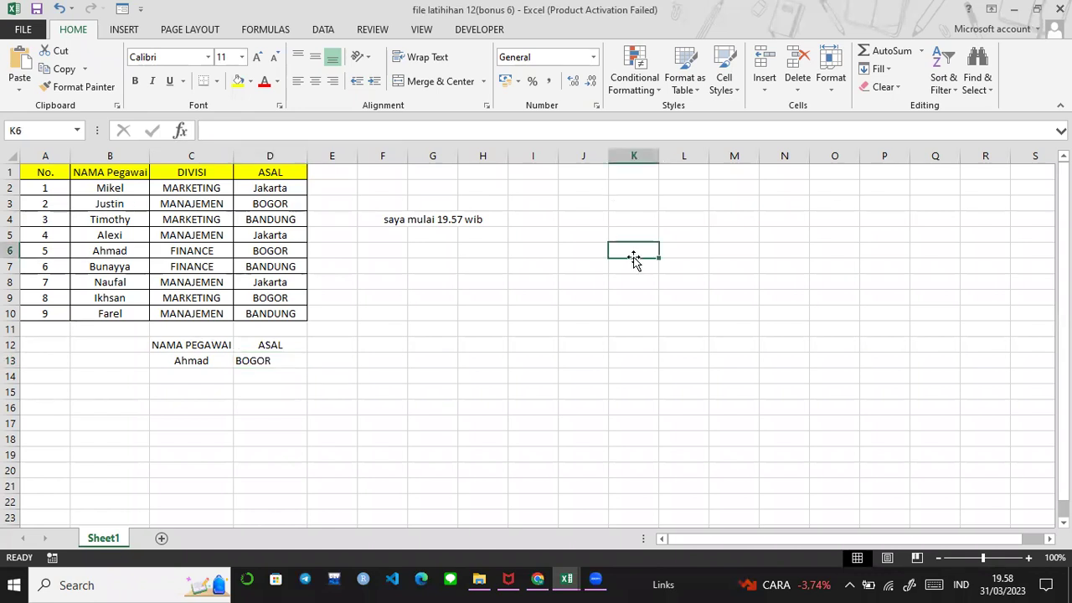
pyautogui.click(566, 245)
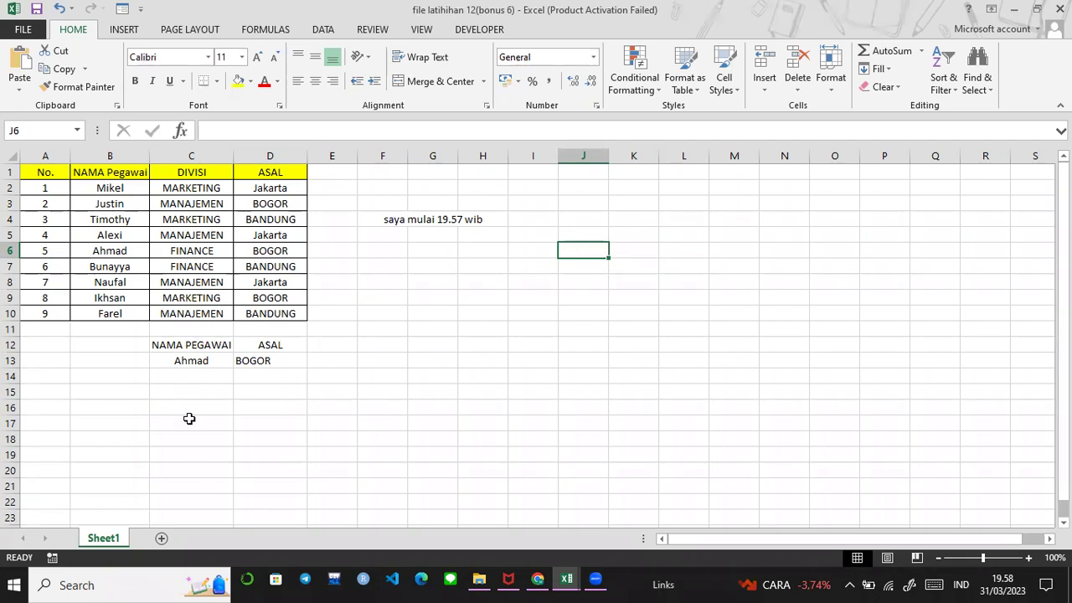
pyautogui.click(188, 362)
pyautogui.click(250, 348)
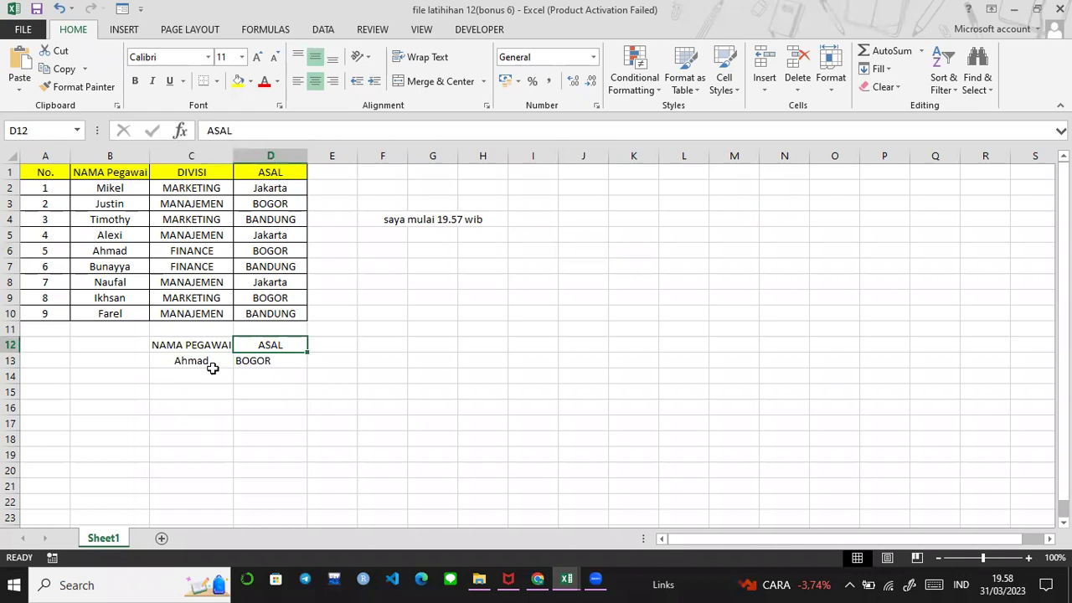
# Widen columns B and C so the NAMA Pegawai and NAMA PEGAWAI headings fit inside their cells
pyautogui.moveTo(149, 156); pyautogui.dragTo(170, 155)
pyautogui.moveTo(255, 156); pyautogui.dragTo(293, 155)
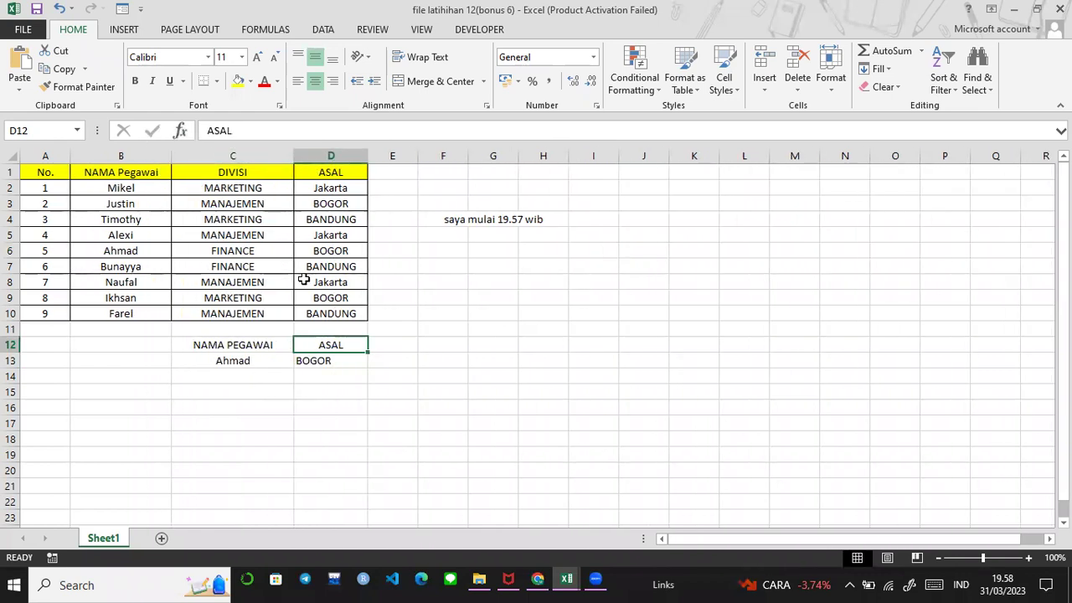
# Enter the name of employee number 3 in cell C14 of the NAMA PEGAWAI lookup list
pyautogui.click(239, 372)
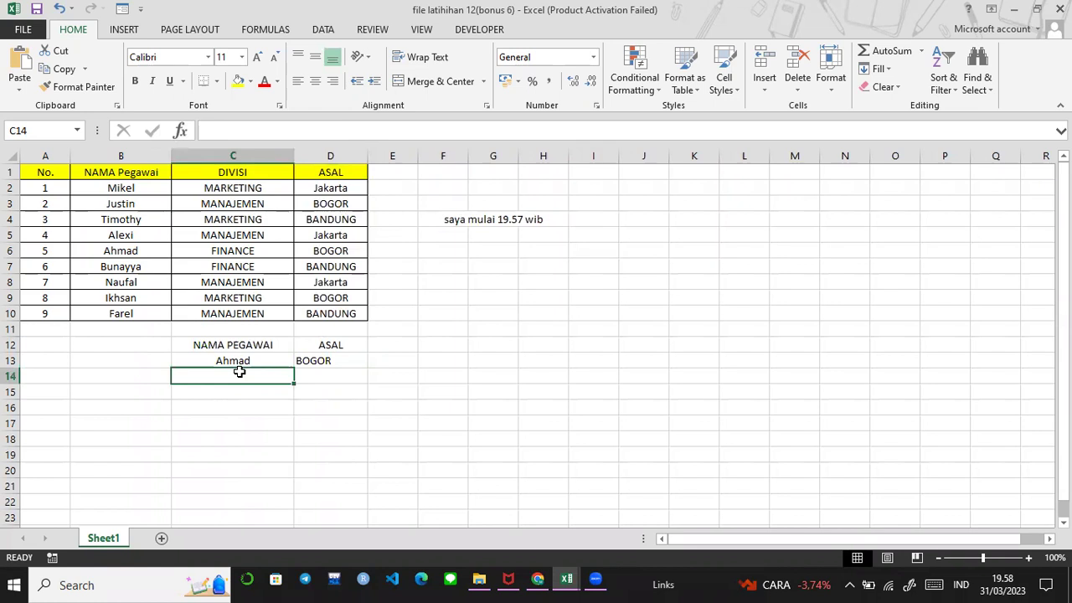
pyautogui.write('Tim')
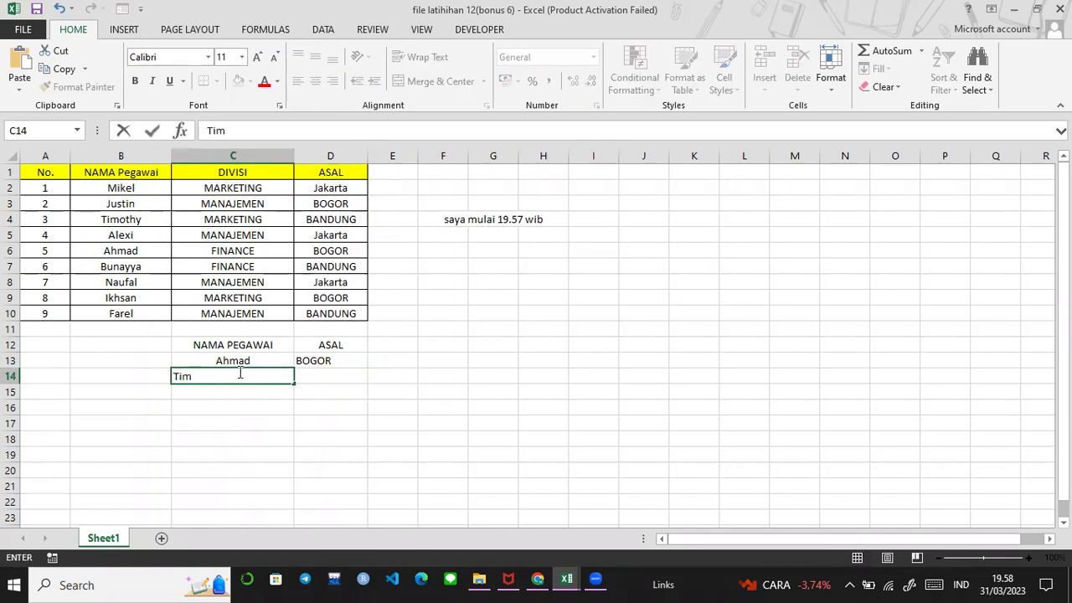
pyautogui.write('othy')
pyautogui.press('Return')
# Examine the arguments and referenced ranges of the INDEX and MATCH formula in cell D13
pyautogui.press('Up')
pyautogui.press('Right')
pyautogui.press('Up')
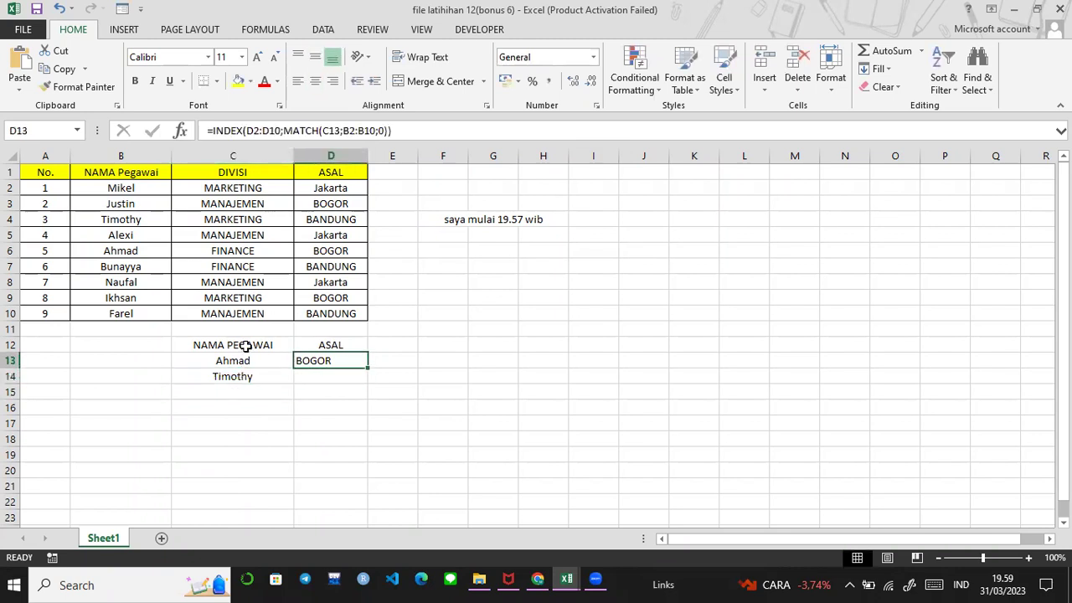
pyautogui.click(493, 130)
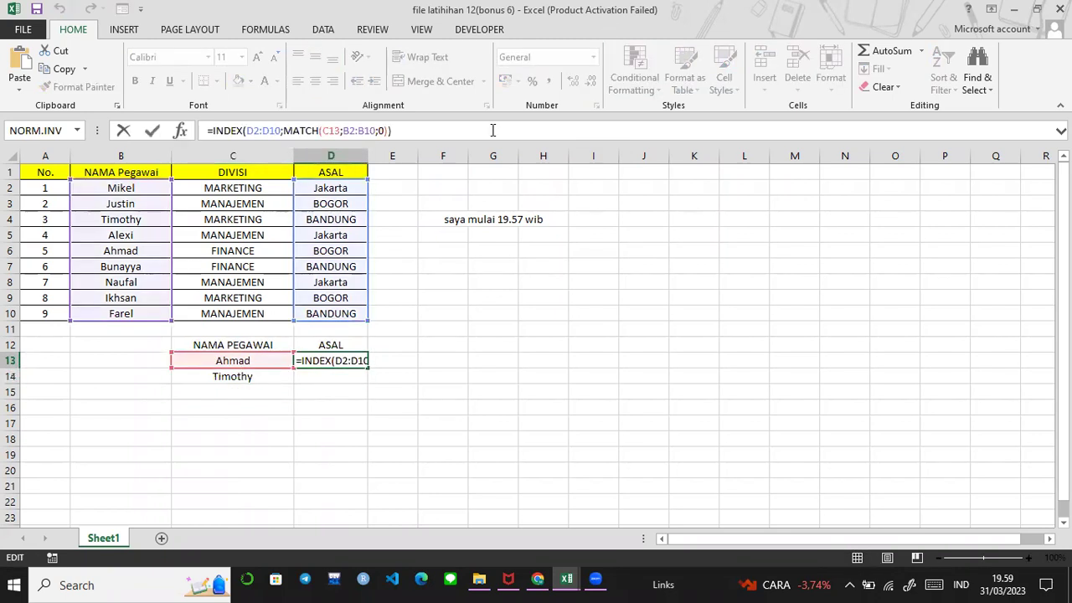
pyautogui.press('Left')
pyautogui.press('Left')
pyautogui.press('Left')
pyautogui.press('Left')
pyautogui.press('Left')
pyautogui.press('Left')
pyautogui.press('Left')
pyautogui.press('Left')
pyautogui.press('Left')
pyautogui.press('Left')
pyautogui.press('Left')
pyautogui.press('Left')
pyautogui.press('Left')
pyautogui.press('Left')
pyautogui.press('Left')
pyautogui.press('Left')
pyautogui.press('Left')
pyautogui.press('Left')
pyautogui.press('Left')
pyautogui.press('Left')
pyautogui.press('Right')
pyautogui.click(543, 340)
pyautogui.click(331, 358)
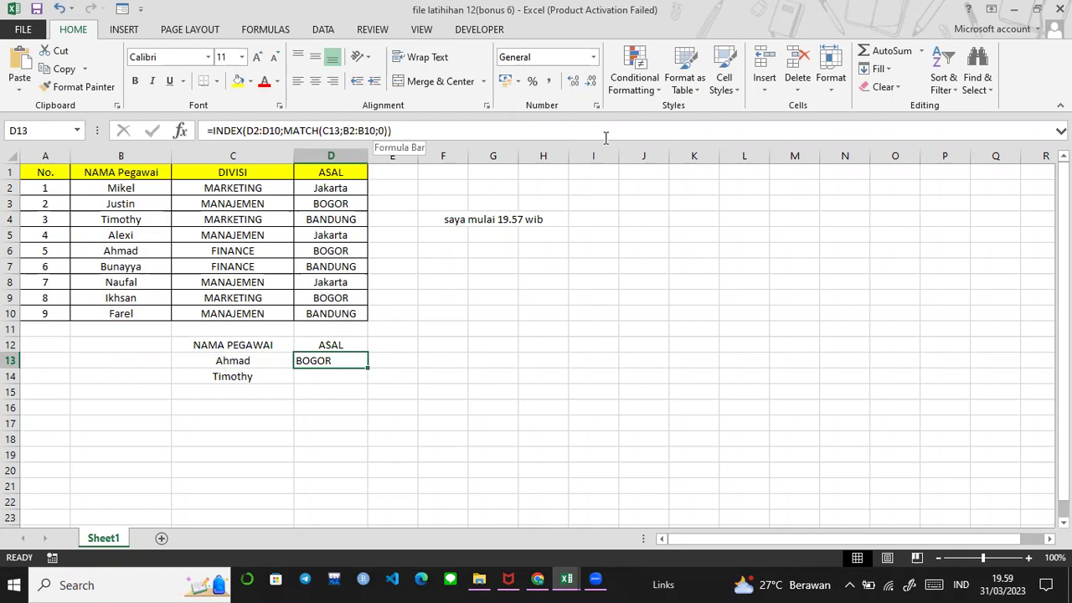
pyautogui.click(312, 363)
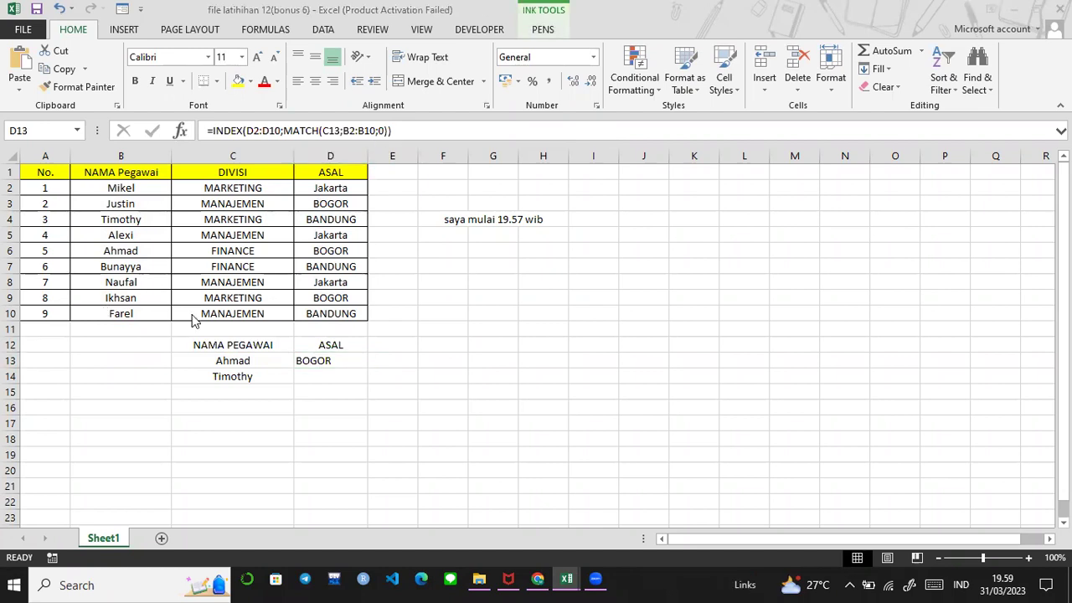
# Open Paint and paste the captured screenshot of the worksheet into the blank canvas
pyautogui.click(96, 585)
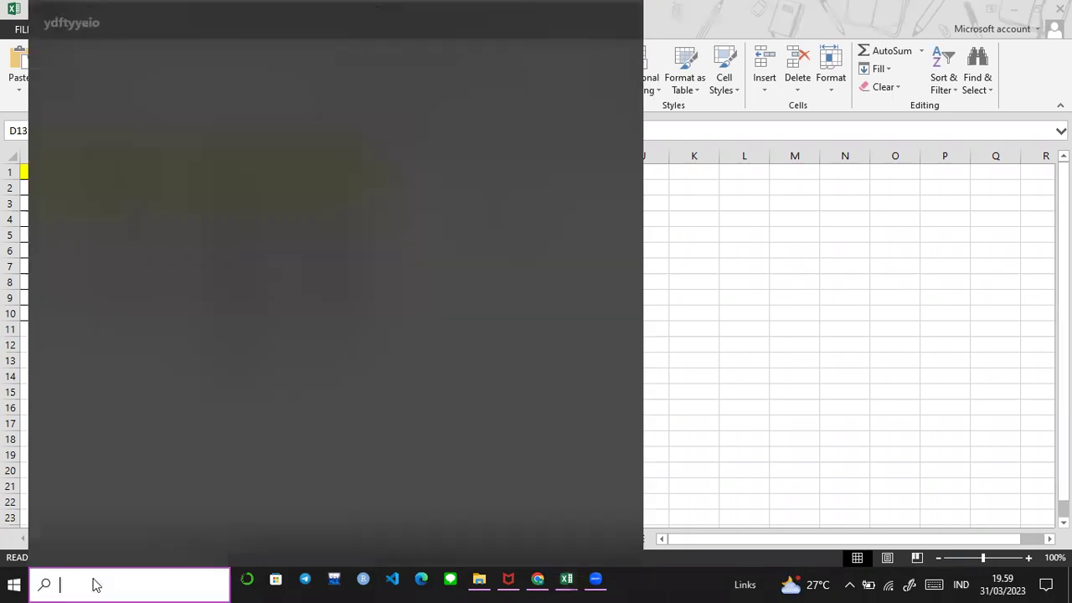
pyautogui.write('p')
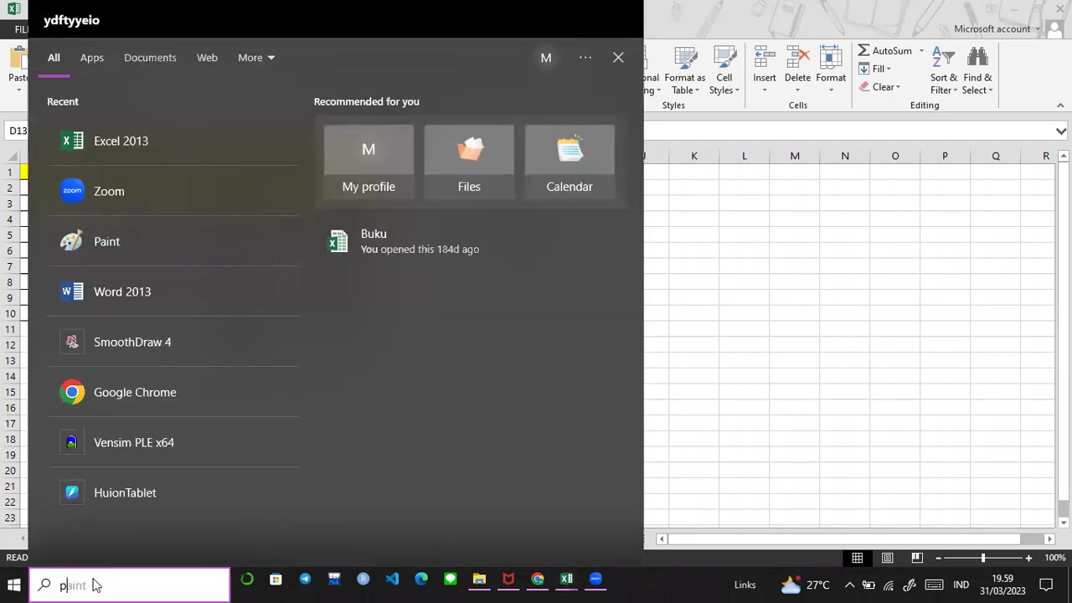
pyautogui.write('aint')
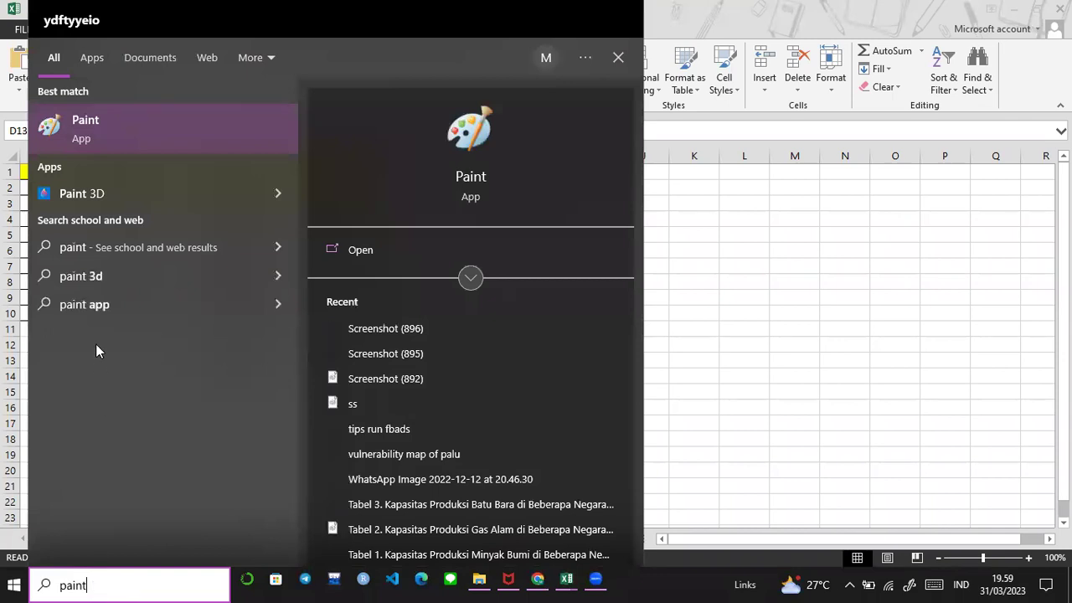
pyautogui.click(104, 120)
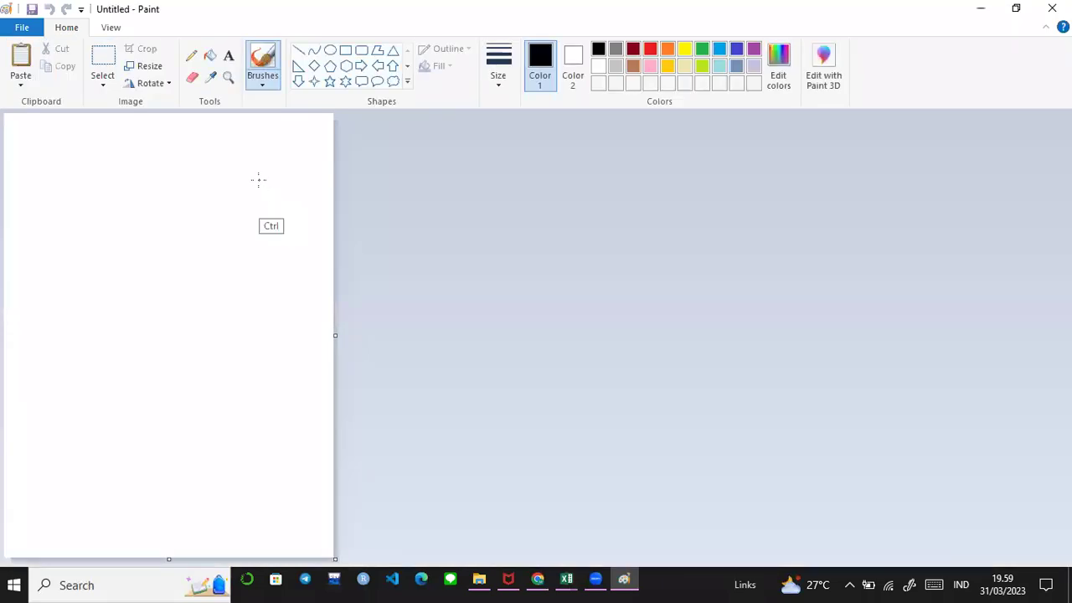
pyautogui.hotkey('ctrl', 'v')
pyautogui.scroll(-3, 330, 134)
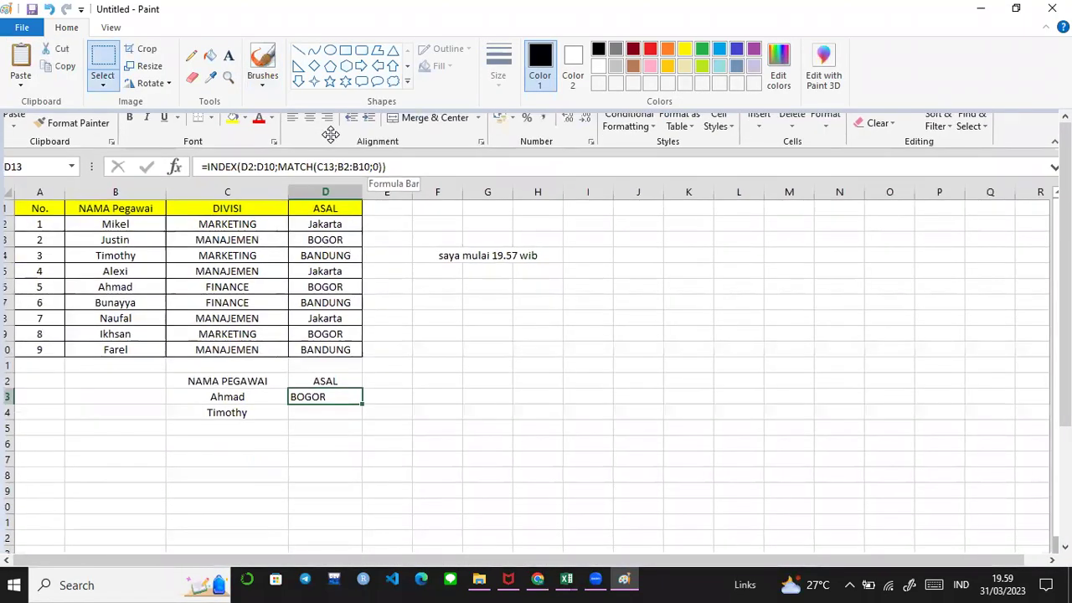
# Handwrite a brush note beside the table in the pasted screenshot, describing the expected output as the city data
pyautogui.click(260, 61)
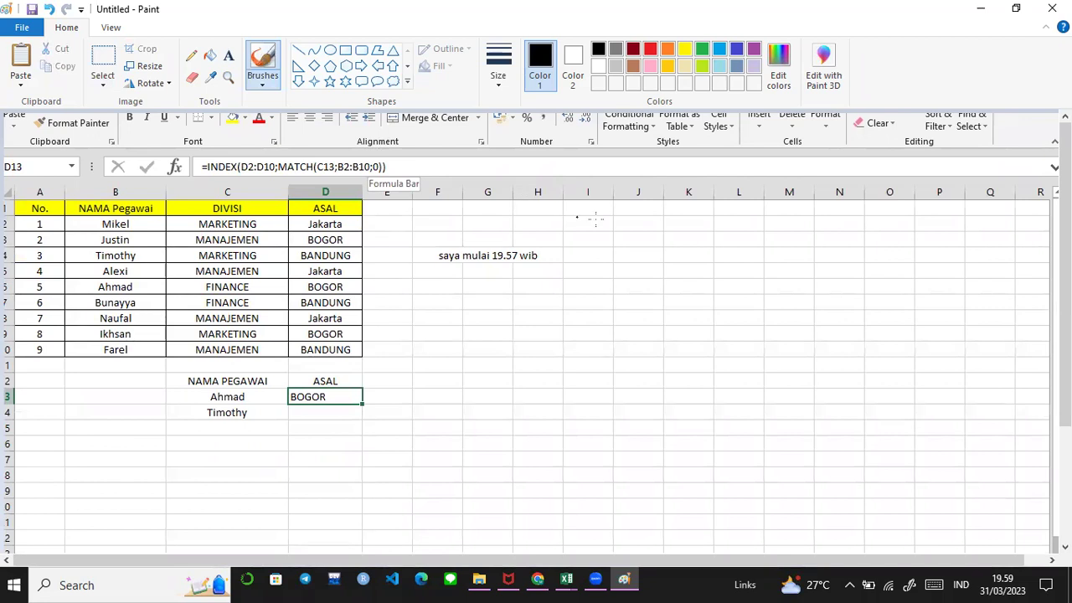
pyautogui.moveTo(607, 223)
pyautogui.mouseDown()
pyautogui.moveTo(720, 241)
pyautogui.moveTo(808, 228)
pyautogui.moveTo(845, 256)
pyautogui.moveTo(864, 236)
pyautogui.moveTo(914, 257)
pyautogui.moveTo(954, 247)
pyautogui.moveTo(952, 262)
pyautogui.moveTo(973, 255)
pyautogui.moveTo(976, 265)
pyautogui.mouseUp()
pyautogui.moveTo(981, 248); pyautogui.dragTo(984, 269)
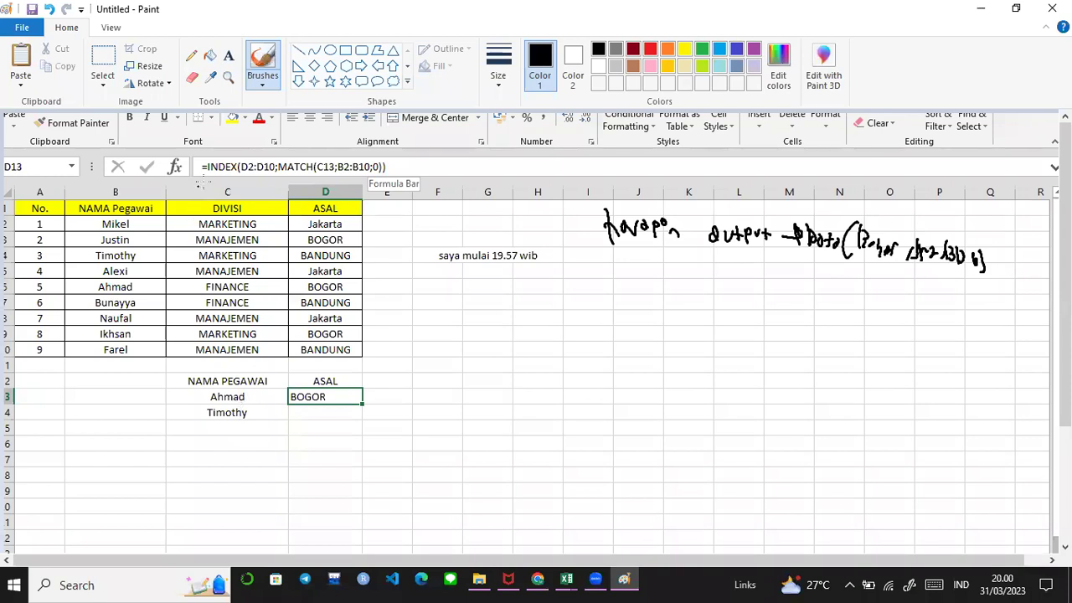
# Underline INDEX in the screenshot's formula and handwrite notes below on what INDEX and MATCH each output
pyautogui.moveTo(206, 173); pyautogui.dragTo(232, 170)
pyautogui.moveTo(516, 312); pyautogui.dragTo(517, 356)
pyautogui.moveTo(522, 356); pyautogui.dragTo(541, 357)
pyautogui.moveTo(551, 335)
pyautogui.mouseDown()
pyautogui.moveTo(551, 345)
pyautogui.moveTo(746, 359)
pyautogui.mouseUp()
pyautogui.moveTo(496, 384); pyautogui.dragTo(784, 411)
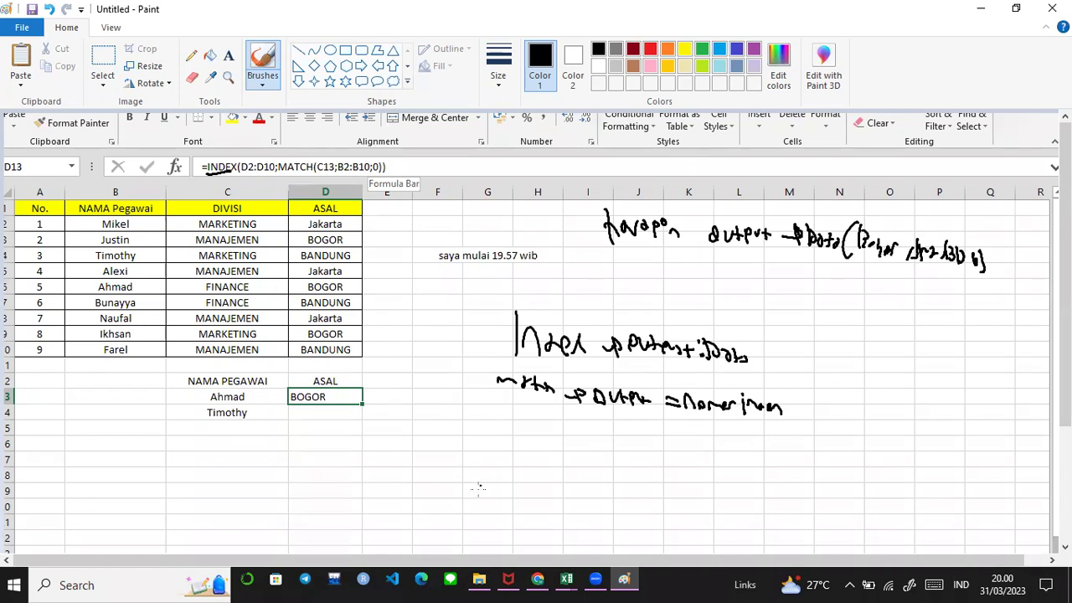
# Switch to the exercise workbook in Excel and begin an INDEX formula in cell D14 with D1:D10 as the array
pyautogui.moveTo(566, 578)
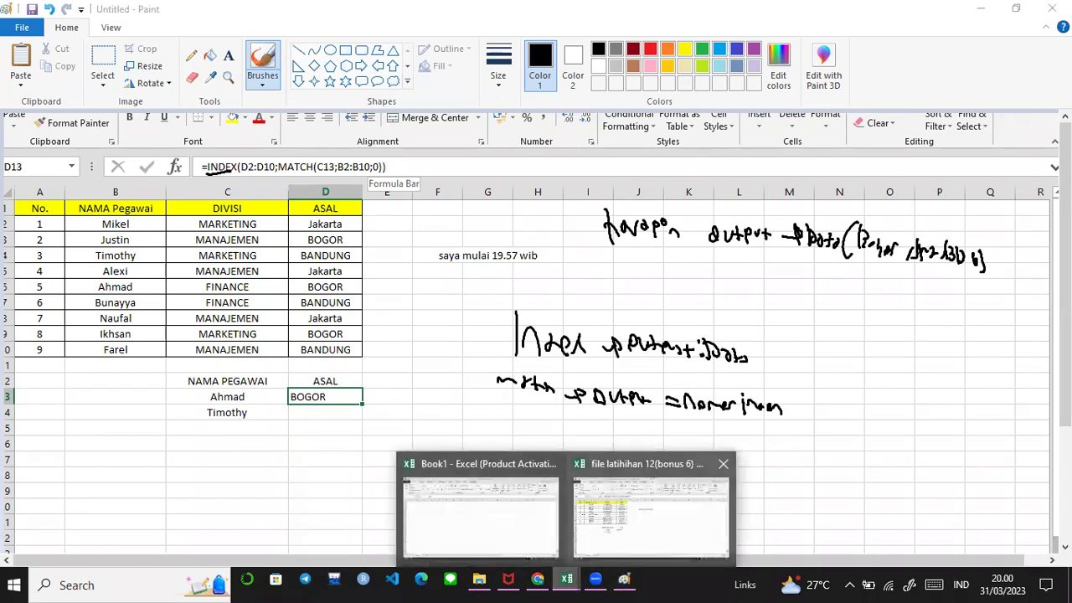
pyautogui.click(624, 452)
pyautogui.click(317, 376)
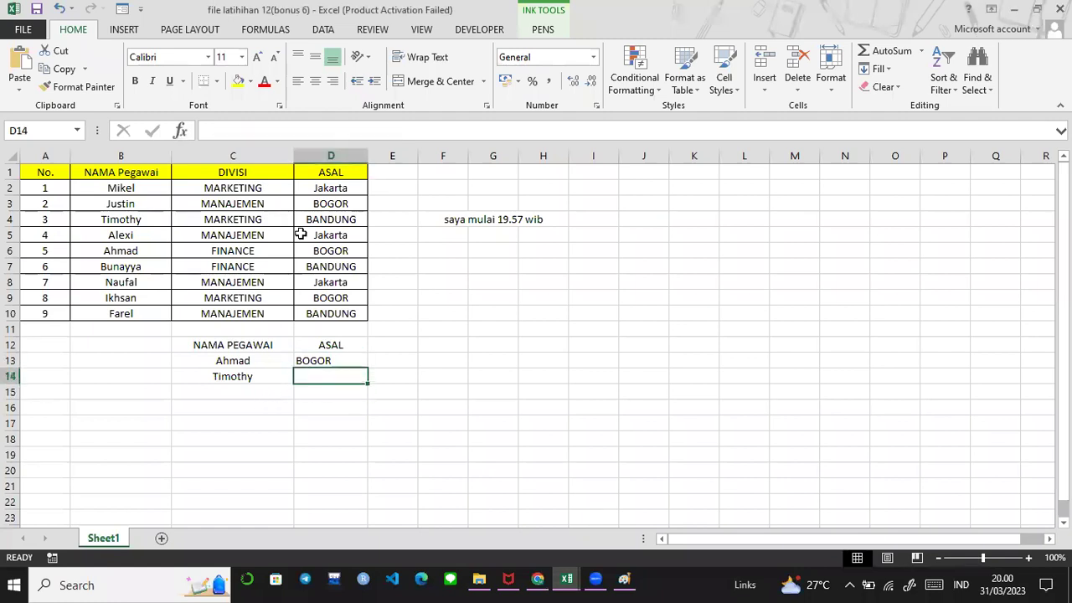
pyautogui.click(310, 129)
pyautogui.write('=ind')
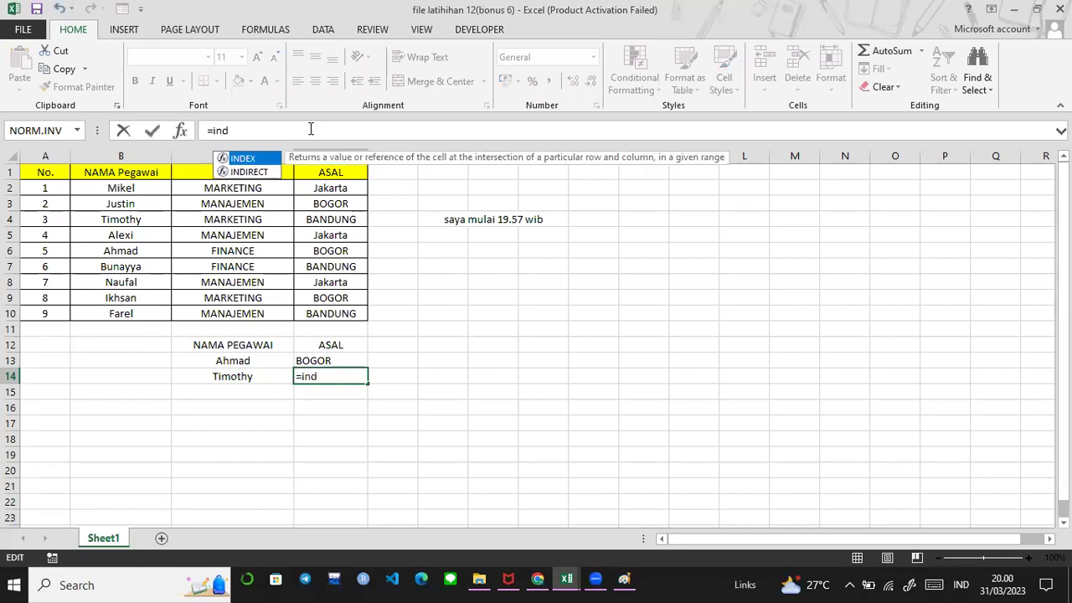
pyautogui.press('Tab')
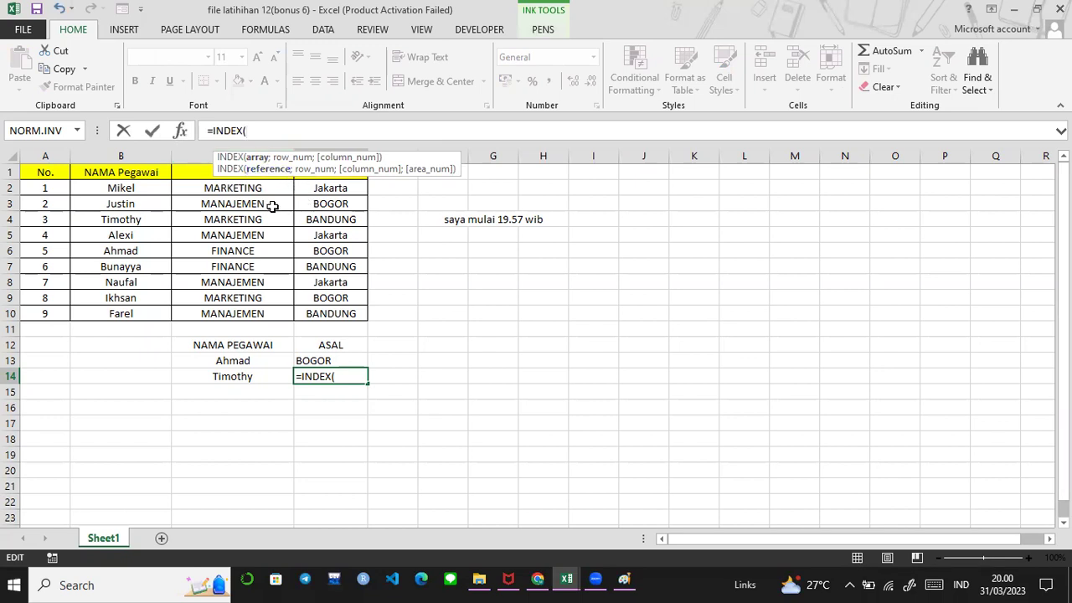
pyautogui.moveTo(315, 175); pyautogui.dragTo(321, 315)
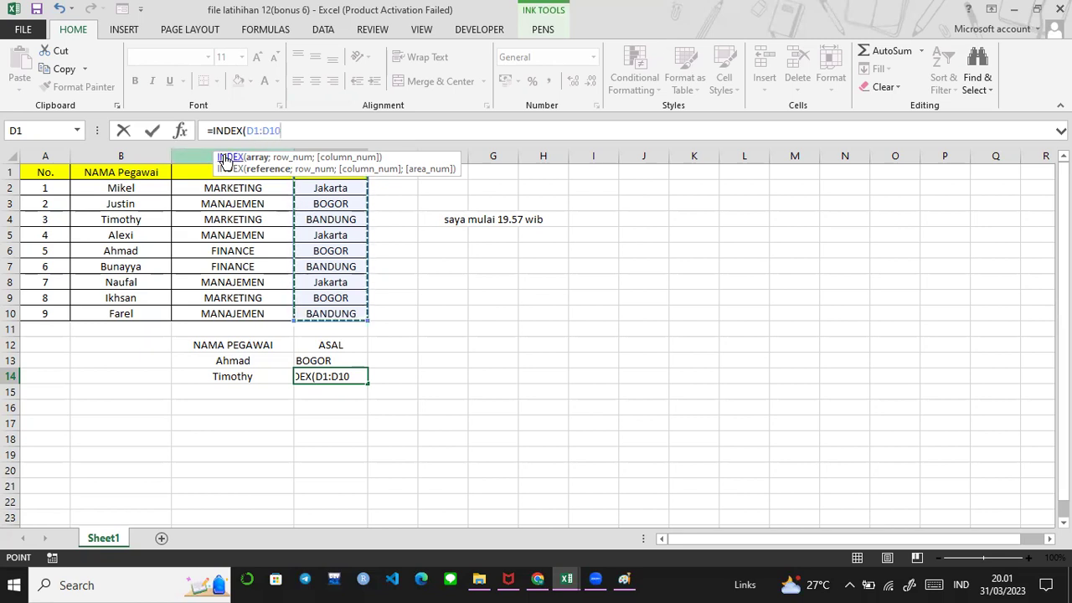
pyautogui.write(';')
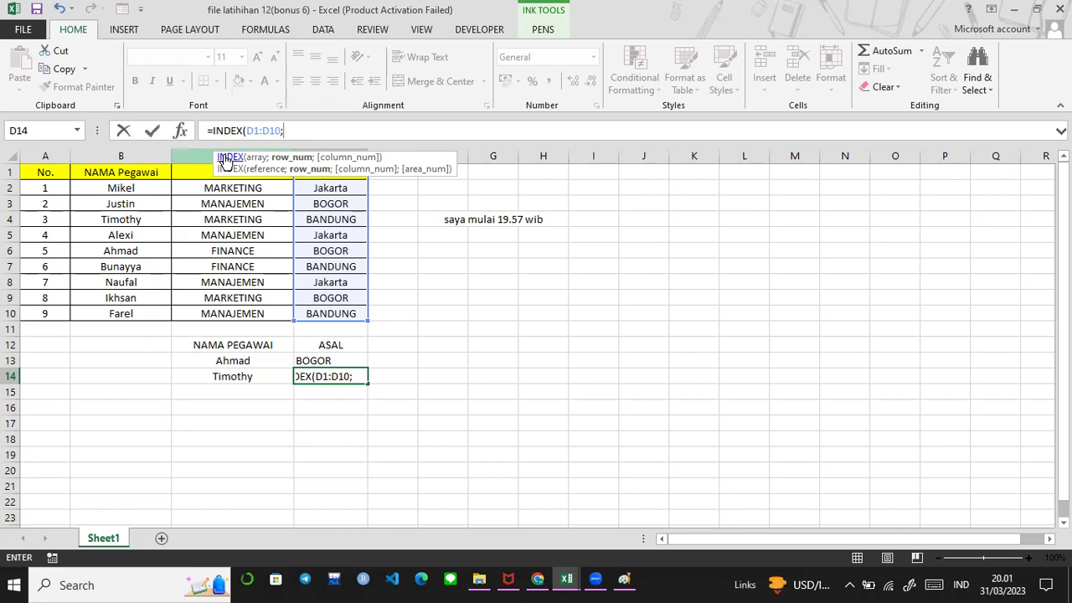
pyautogui.write('3')
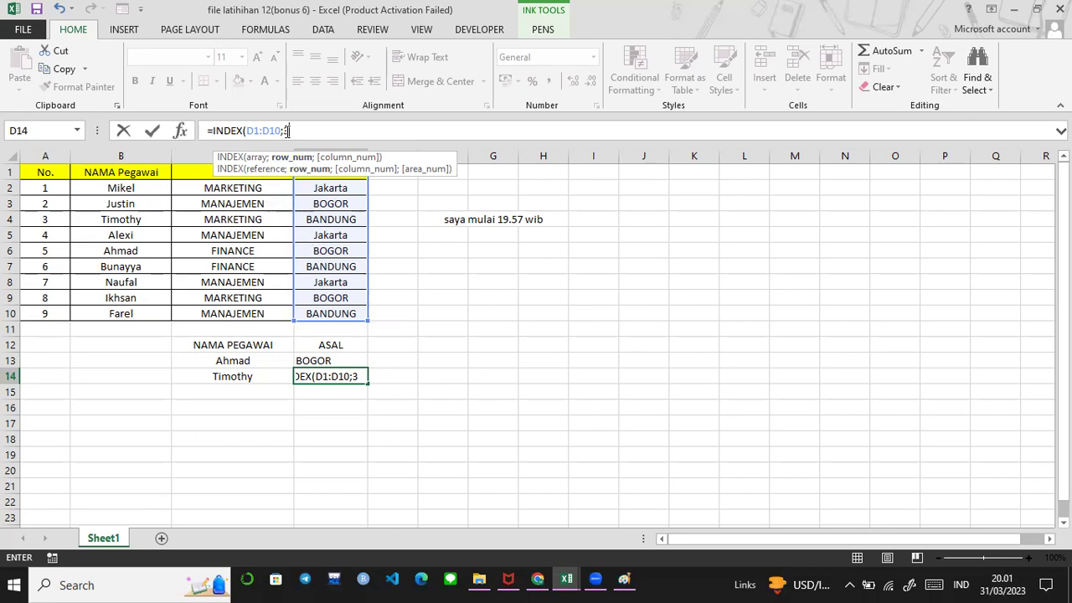
pyautogui.press('BackSpace')
pyautogui.write('m')
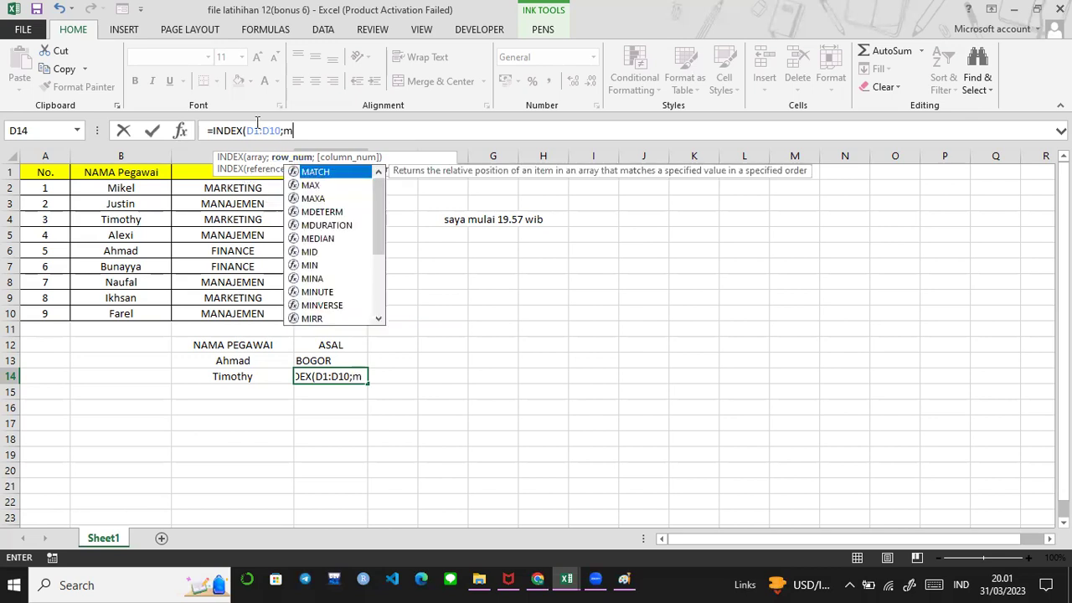
pyautogui.press('BackSpace')
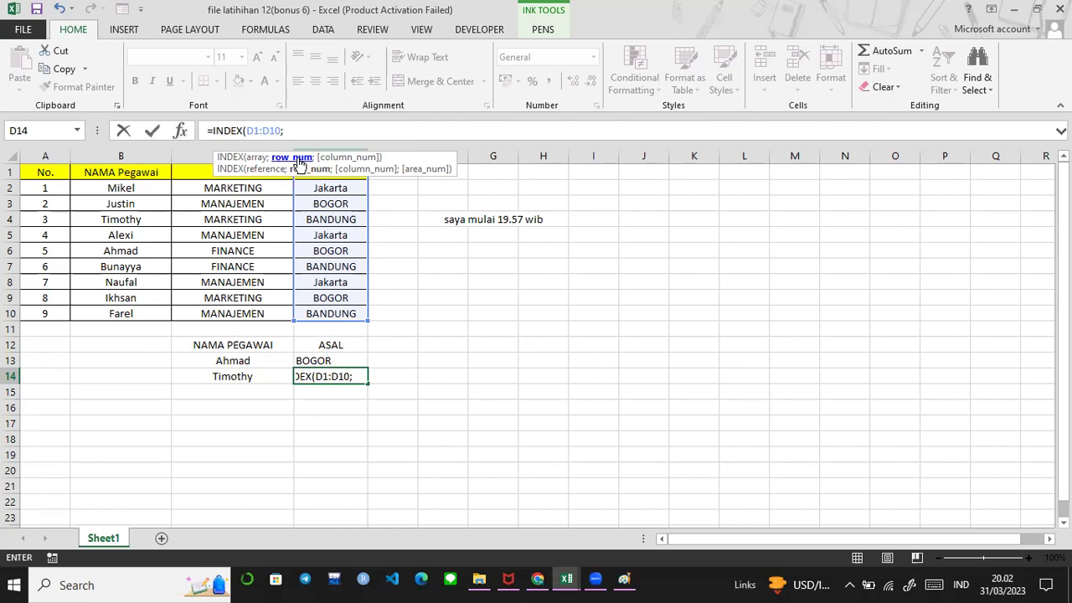
# Add a MATCH function as the row number in D14's formula, with lookup value B4, range B1:B10 and match type 0
pyautogui.write('mat')
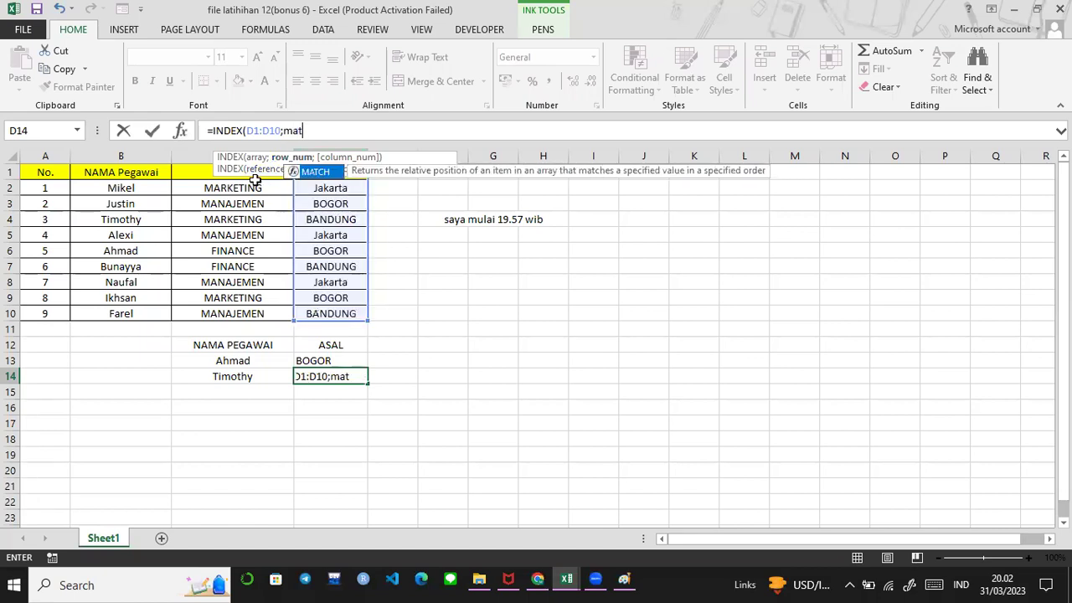
pyautogui.press('Tab')
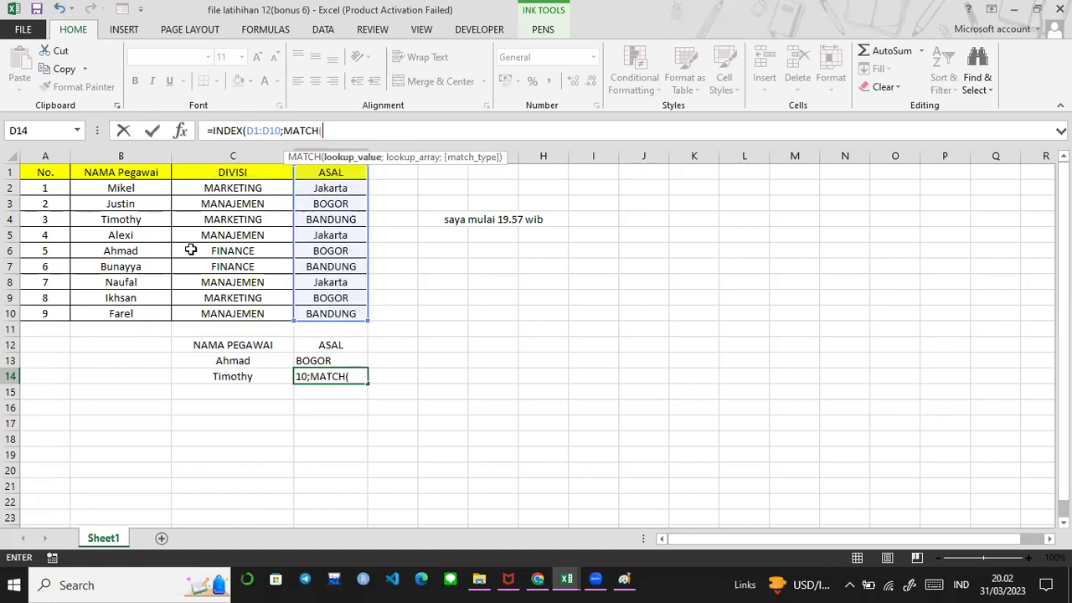
pyautogui.click(134, 220)
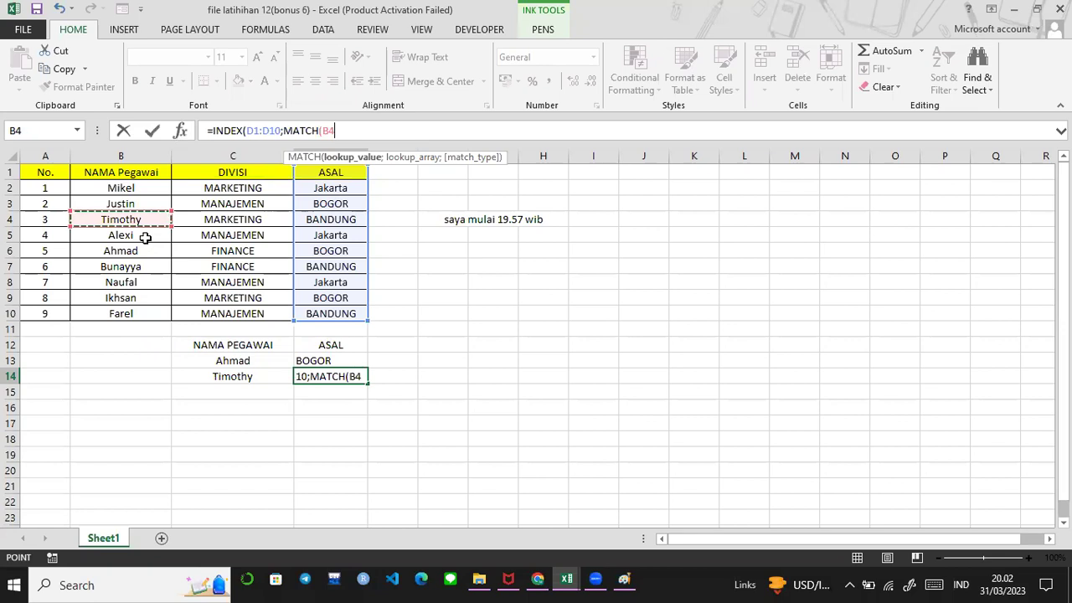
pyautogui.write(';')
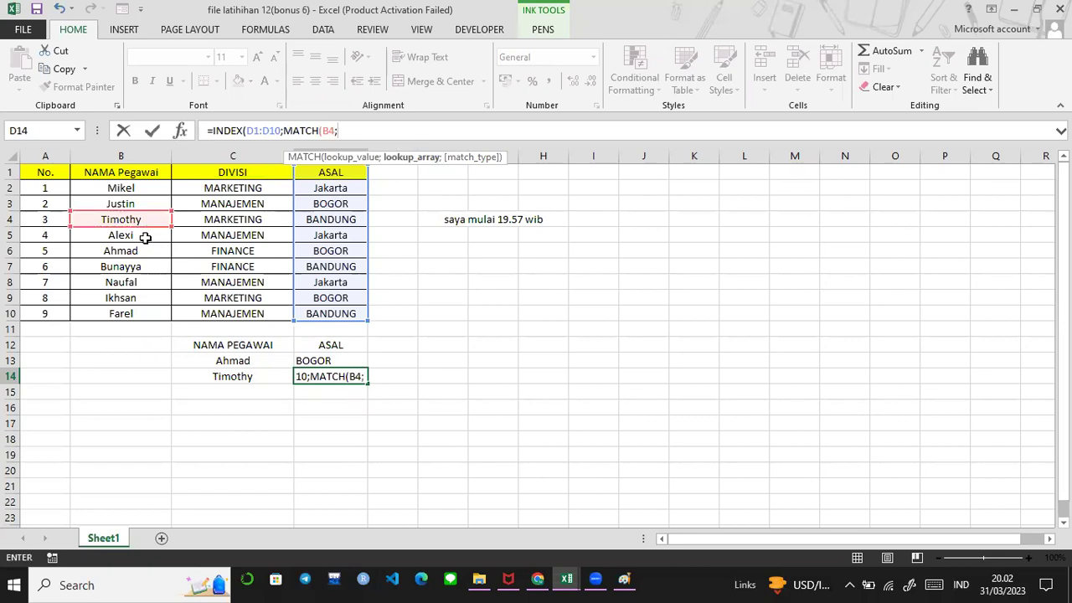
pyautogui.moveTo(150, 172); pyautogui.dragTo(144, 310)
pyautogui.write(';0')
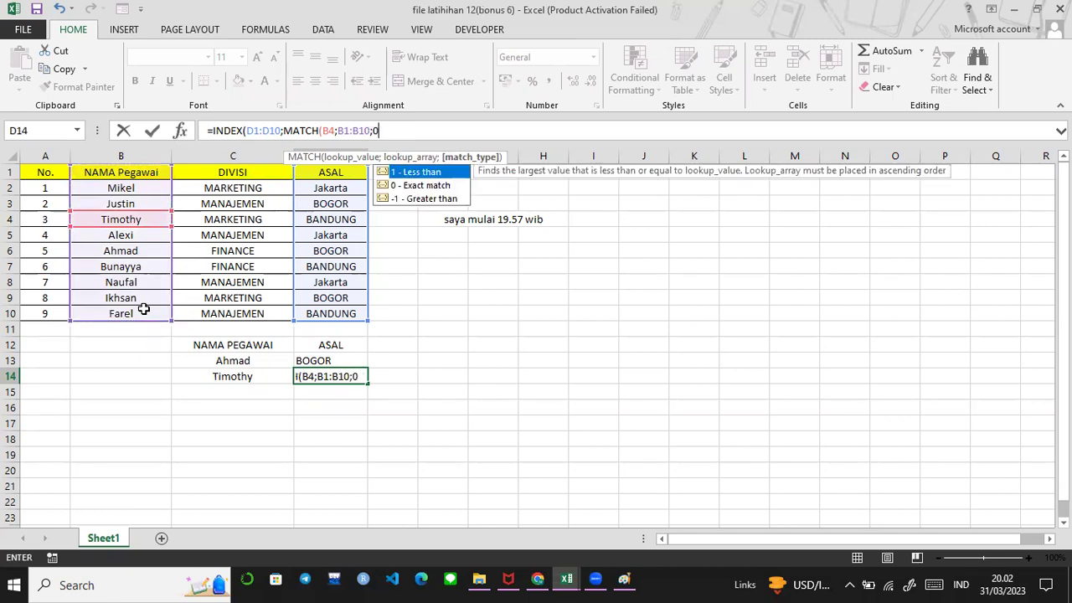
pyautogui.press('Down')
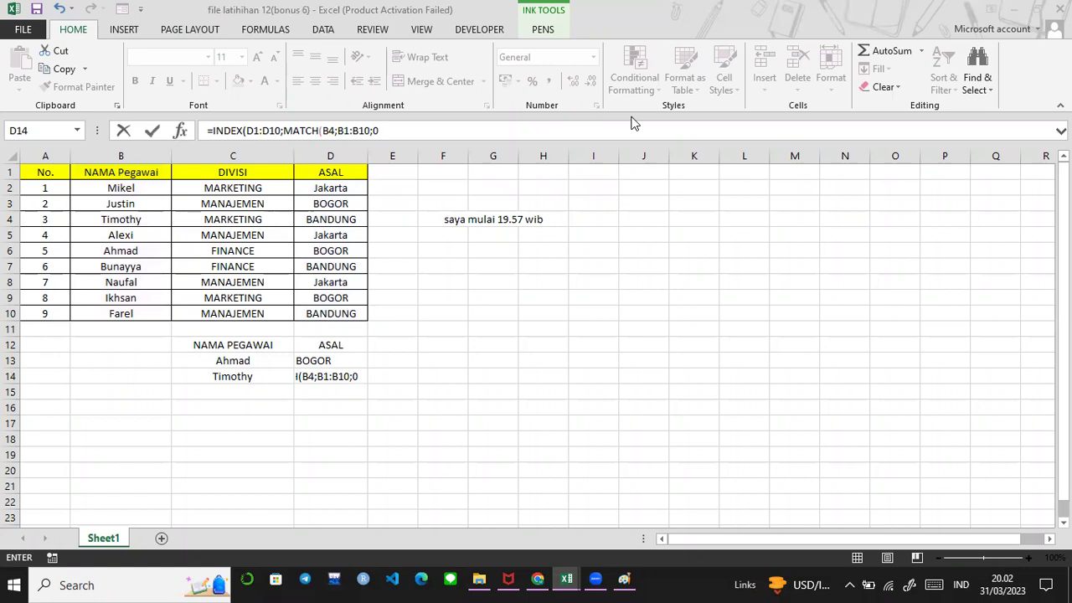
# Switch to Paint to review the annotated screenshot, and return to the Excel workbook
pyautogui.click(624, 579)
pyautogui.click(623, 578)
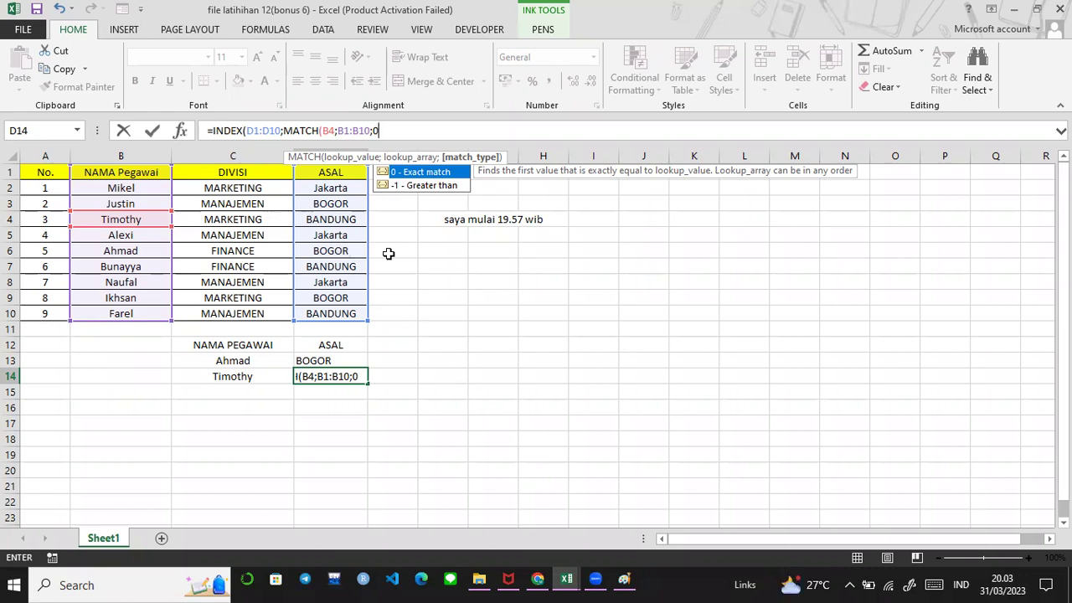
# Delete the MATCH function and the D1:D10 array from D14's formula, leaving only the opening of INDEX
pyautogui.press('BackSpace')
pyautogui.press('BackSpace')
pyautogui.press('BackSpace')
pyautogui.press('BackSpace')
pyautogui.press('BackSpace')
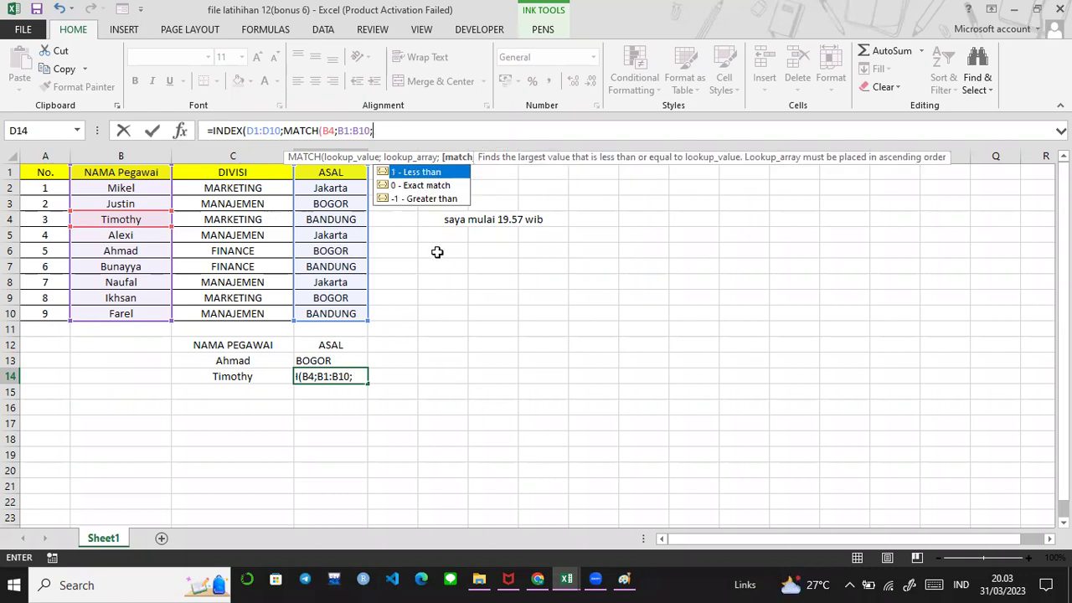
pyautogui.press('BackSpace')
pyautogui.press('BackSpace')
pyautogui.press('BackSpace')
pyautogui.press('BackSpace')
pyautogui.press('BackSpace')
pyautogui.press('BackSpace')
pyautogui.press('BackSpace')
pyautogui.press('BackSpace')
pyautogui.press('BackSpace')
pyautogui.press('BackSpace')
pyautogui.press('BackSpace')
pyautogui.press('BackSpace')
pyautogui.press('BackSpace')
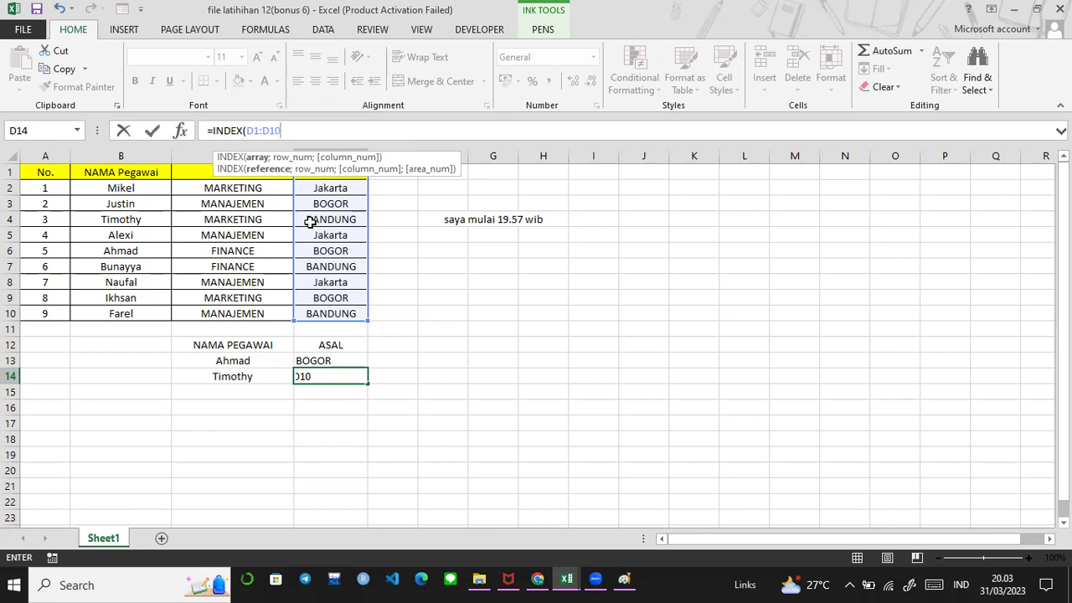
pyautogui.press('BackSpace')
pyautogui.press('BackSpace')
pyautogui.press('BackSpace')
pyautogui.press('BackSpace')
pyautogui.press('BackSpace')
pyautogui.press('BackSpace')
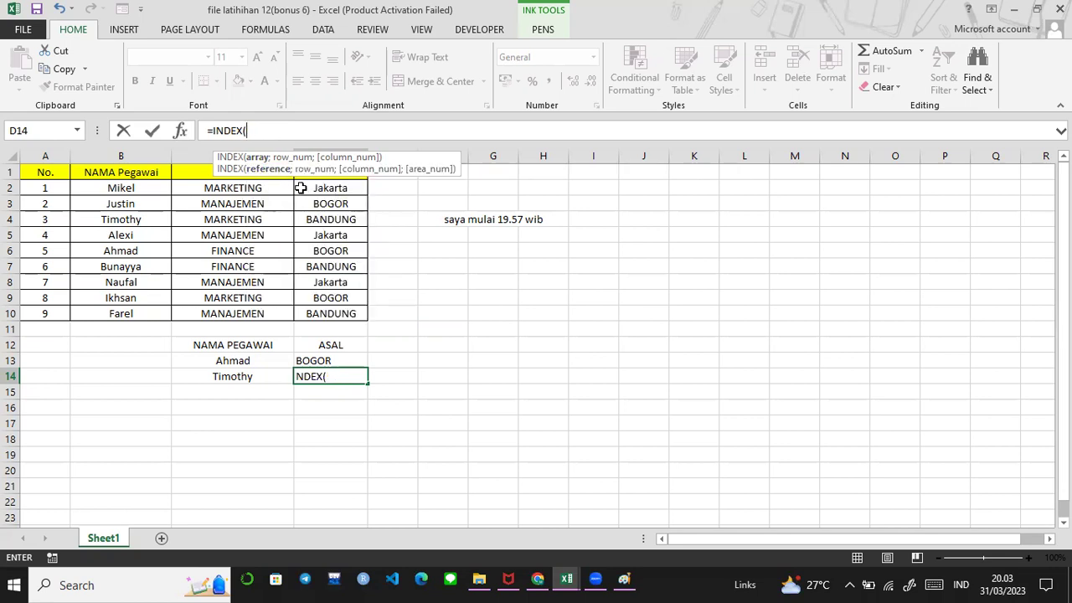
# Set D1:D10 as the INDEX array in D14 and start a MATCH row number with lookup value B4
pyautogui.moveTo(300, 174); pyautogui.dragTo(312, 313)
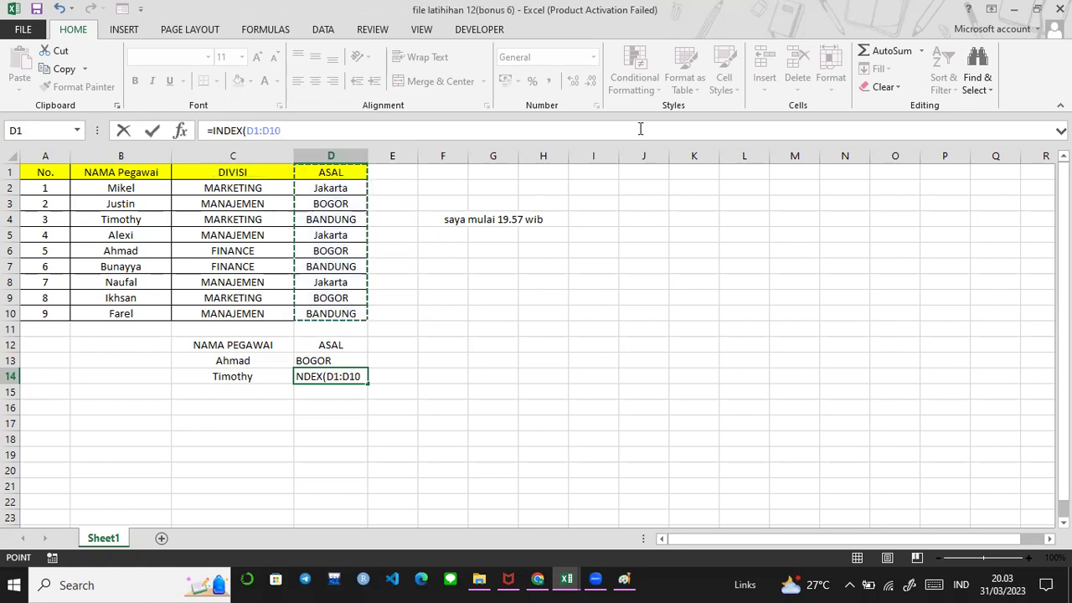
pyautogui.write(';')
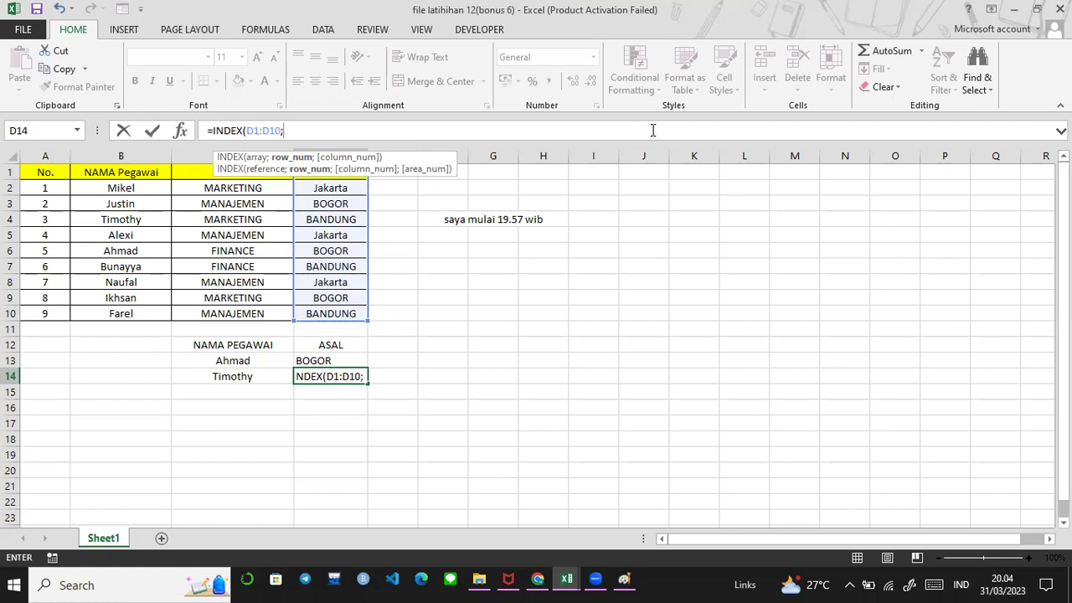
pyautogui.write('MATCH(')
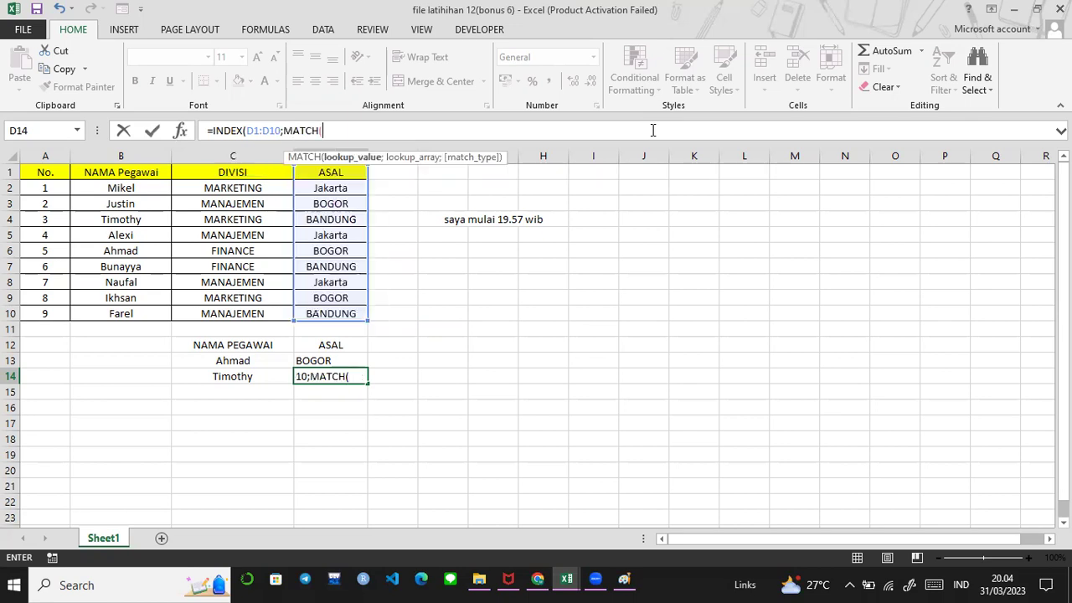
pyautogui.press('Tab')
pyautogui.click(134, 219)
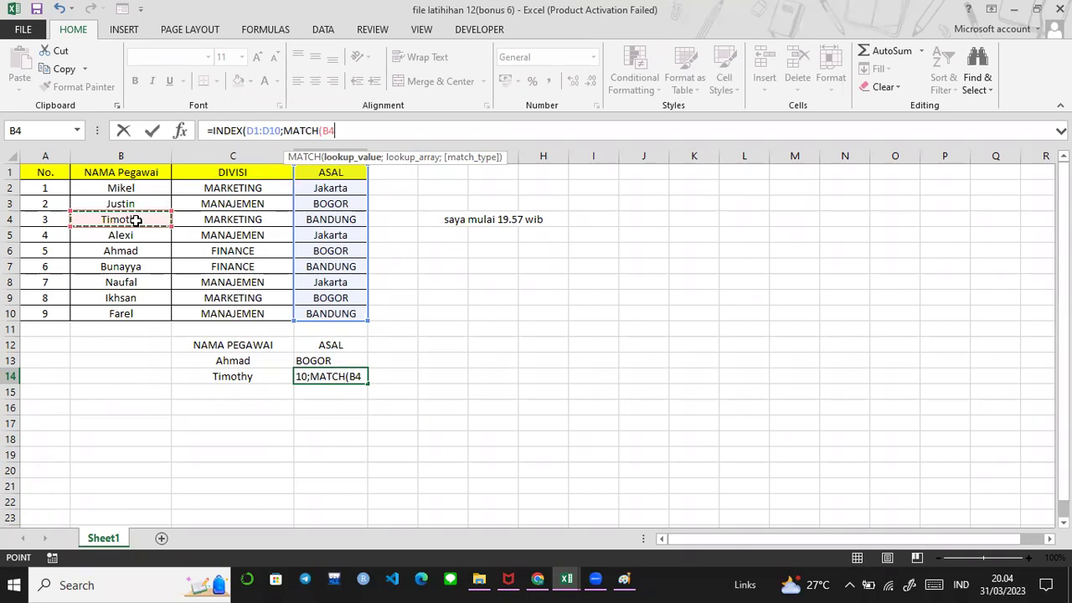
pyautogui.write(';')
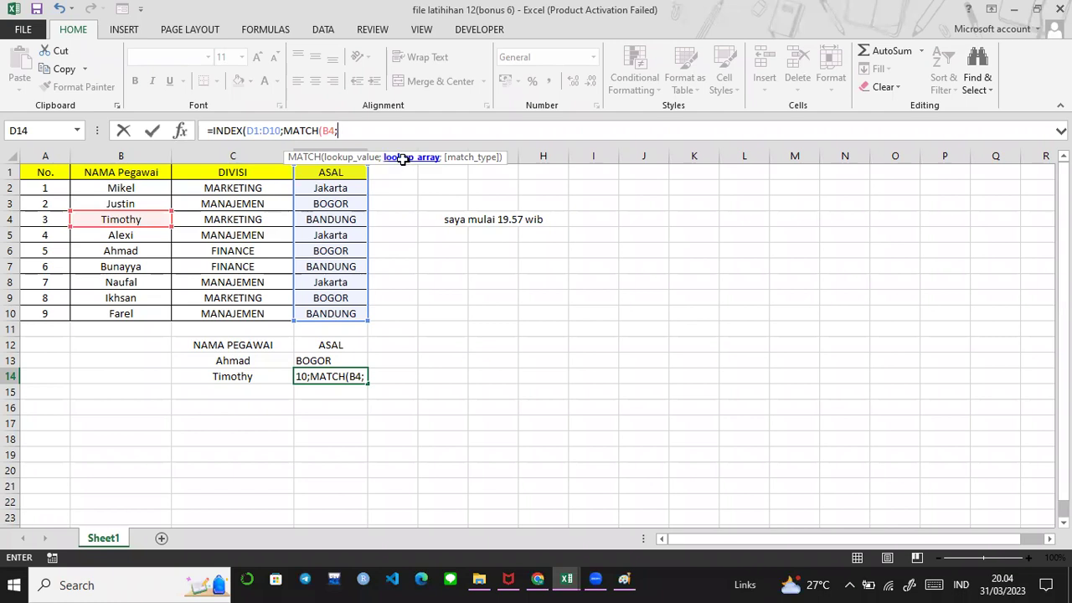
# Complete D14's formula with B1:B10 as the MATCH lookup array and match type 0
pyautogui.moveTo(170, 172); pyautogui.dragTo(146, 312)
pyautogui.write(';0')
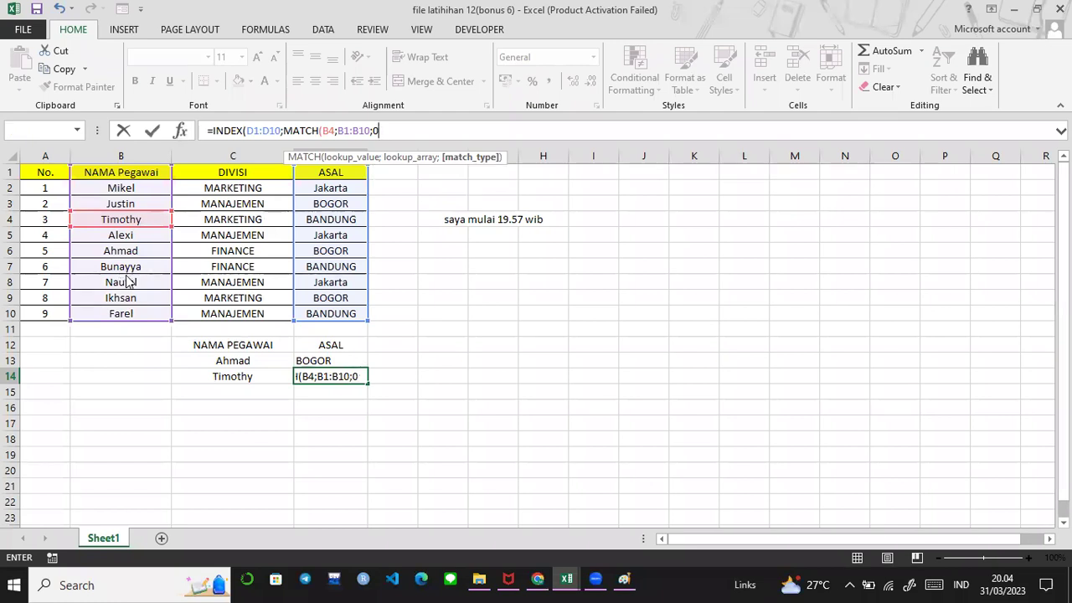
pyautogui.press('Return')
pyautogui.press('Return')
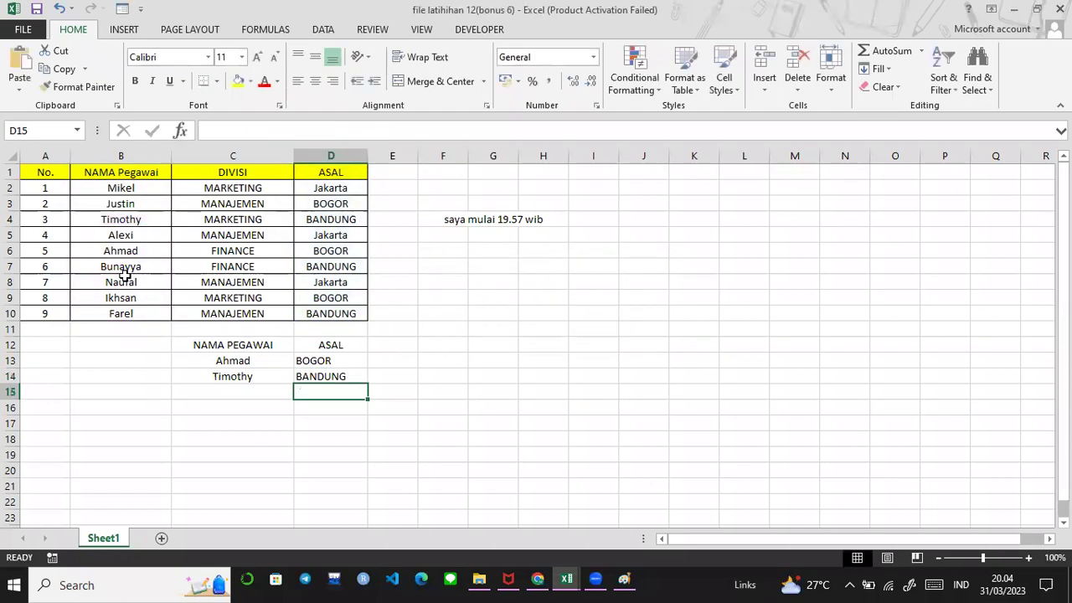
# Copy the employee name in B4 to B8
pyautogui.press('Up')
pyautogui.press('Up')
pyautogui.press('Up')
pyautogui.press('Up')
pyautogui.press('Up')
pyautogui.press('Up')
pyautogui.press('Up')
pyautogui.press('Up')
pyautogui.press('Up')
pyautogui.press('Up')
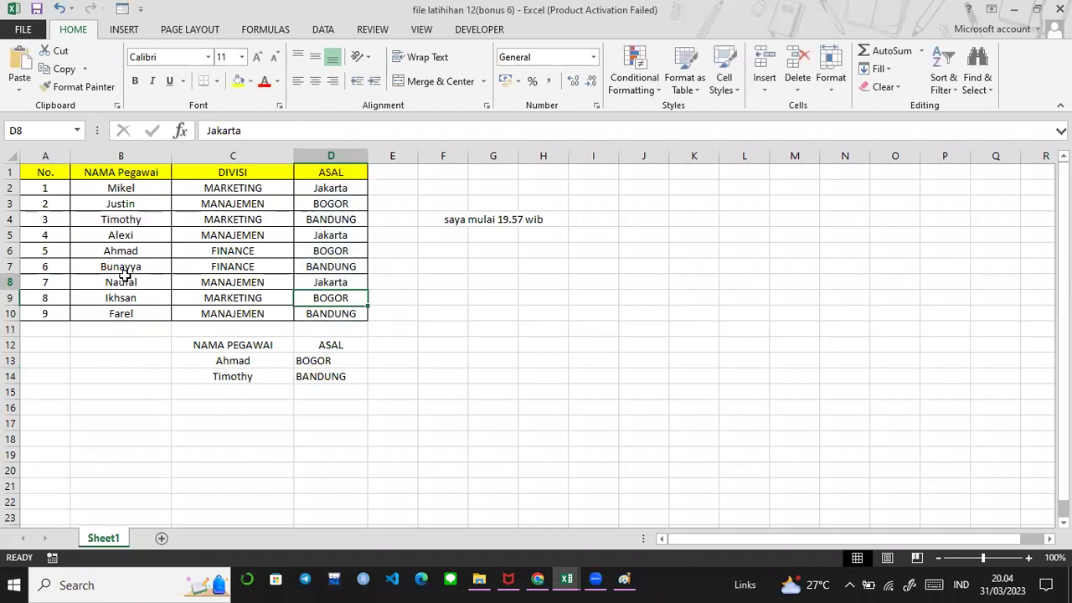
pyautogui.press('Left')
pyautogui.press('Left')
pyautogui.press('Up')
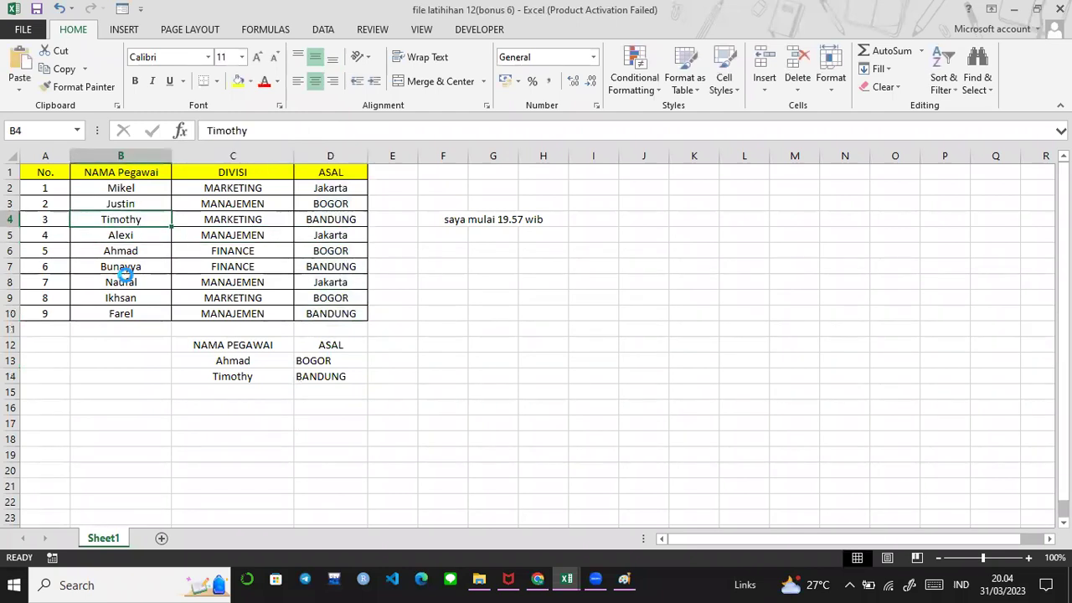
pyautogui.hotkey('ctrl', 'c')
pyautogui.press('Down')
pyautogui.press('Down')
pyautogui.press('Down')
pyautogui.press('Down')
pyautogui.hotkey('ctrl', 'v')
# Enter the employee name displaced from B8 into B4, completing the swap of the two names
pyautogui.press('Up')
pyautogui.press('Up')
pyautogui.press('Up')
pyautogui.press('Up')
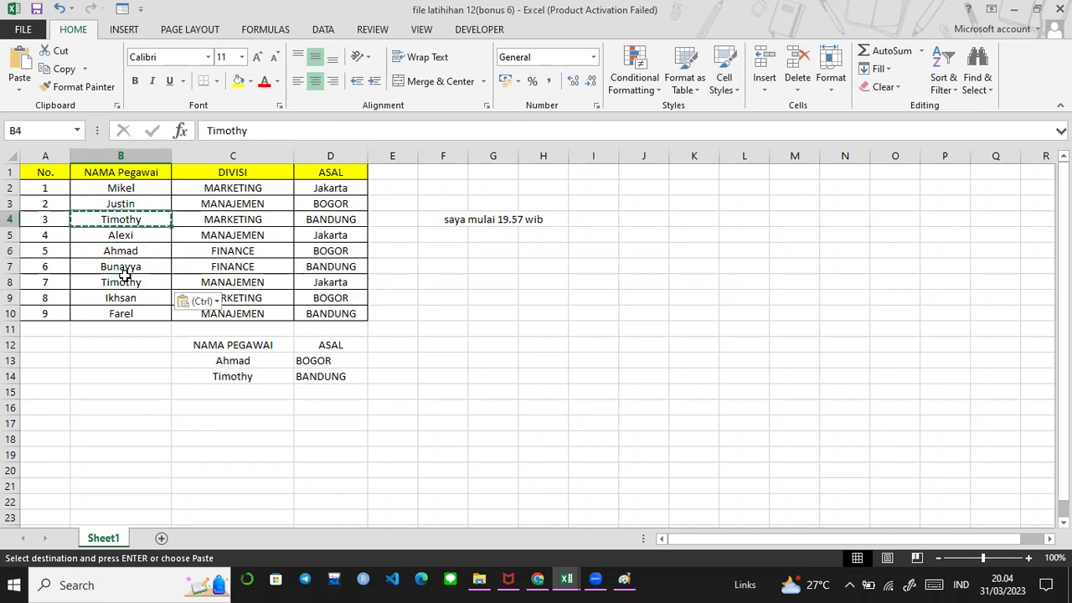
pyautogui.write('tim')
pyautogui.press('BackSpace')
pyautogui.press('BackSpace')
pyautogui.press('BackSpace')
pyautogui.write('naufal')
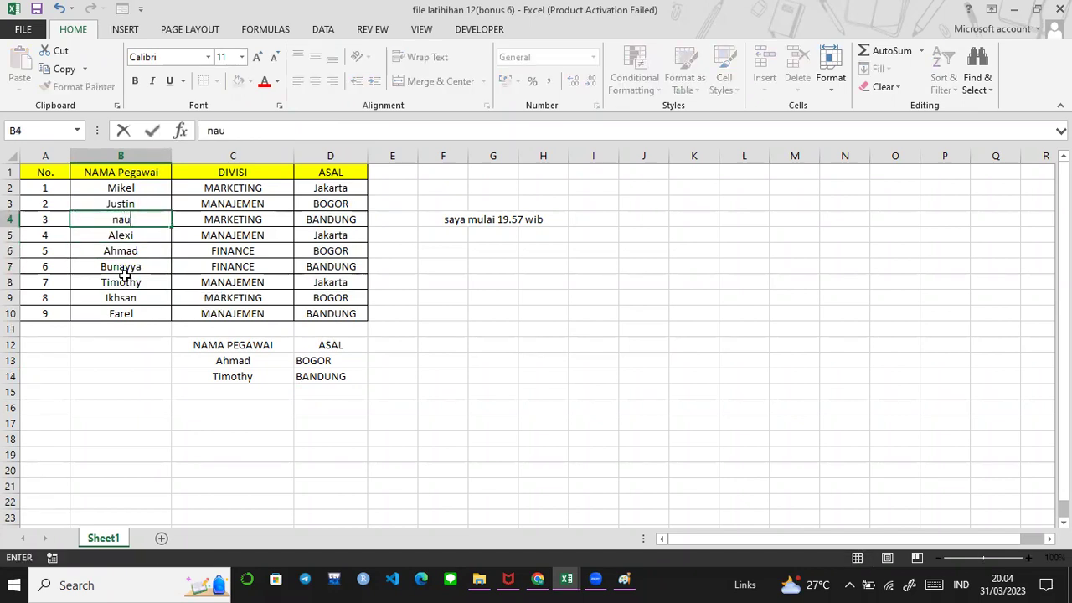
pyautogui.press('Return')
# Replace the MATCH lookup value in D14's formula with a reference to the name in C14
pyautogui.press('Down')
pyautogui.press('Down')
pyautogui.press('Down')
pyautogui.press('Down')
pyautogui.press('Down')
pyautogui.press('Down')
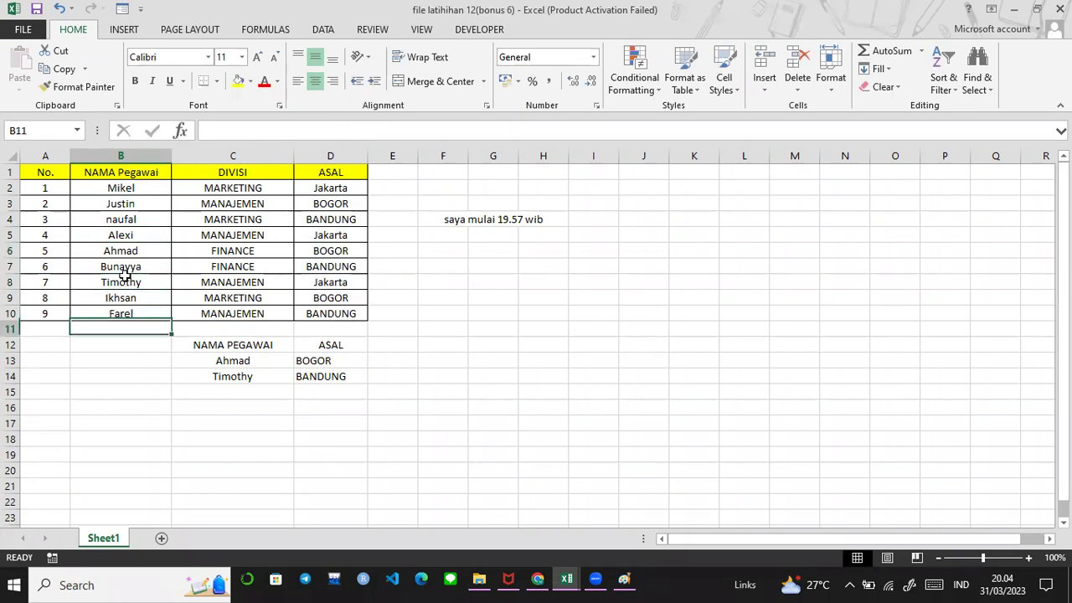
pyautogui.press('Right')
pyautogui.press('Right')
pyautogui.press('Down')
pyautogui.press('Down')
pyautogui.press('Down')
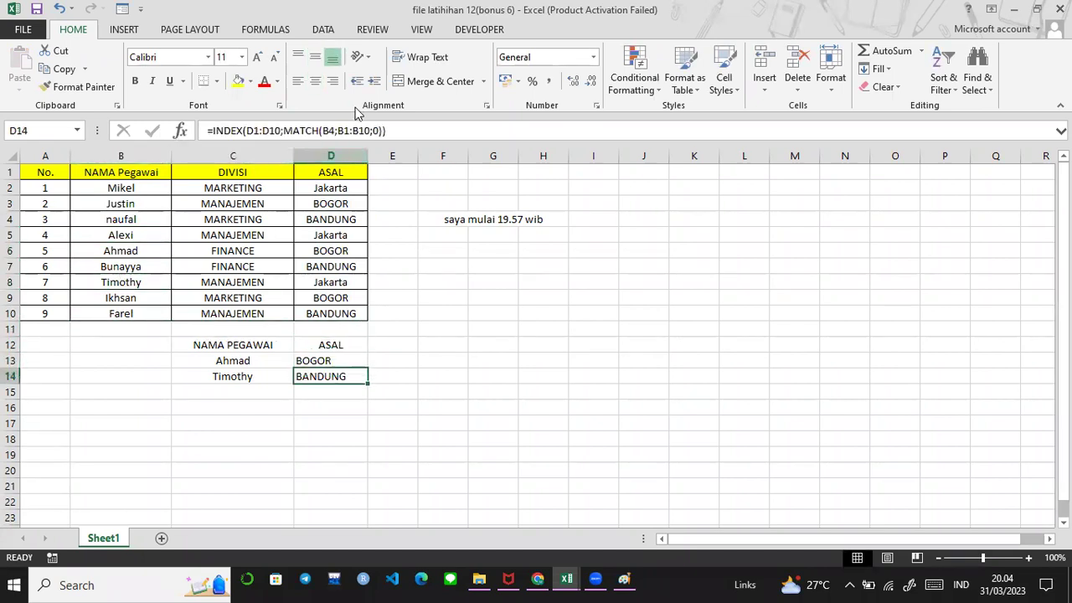
pyautogui.click(352, 131)
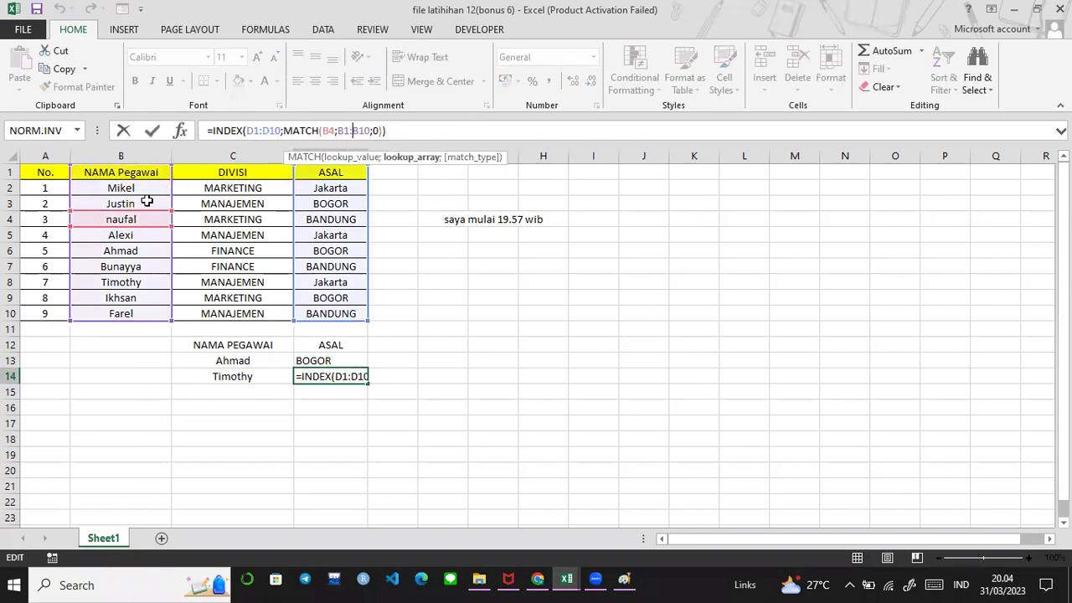
pyautogui.click(336, 132)
pyautogui.press('BackSpace')
pyautogui.press('BackSpace')
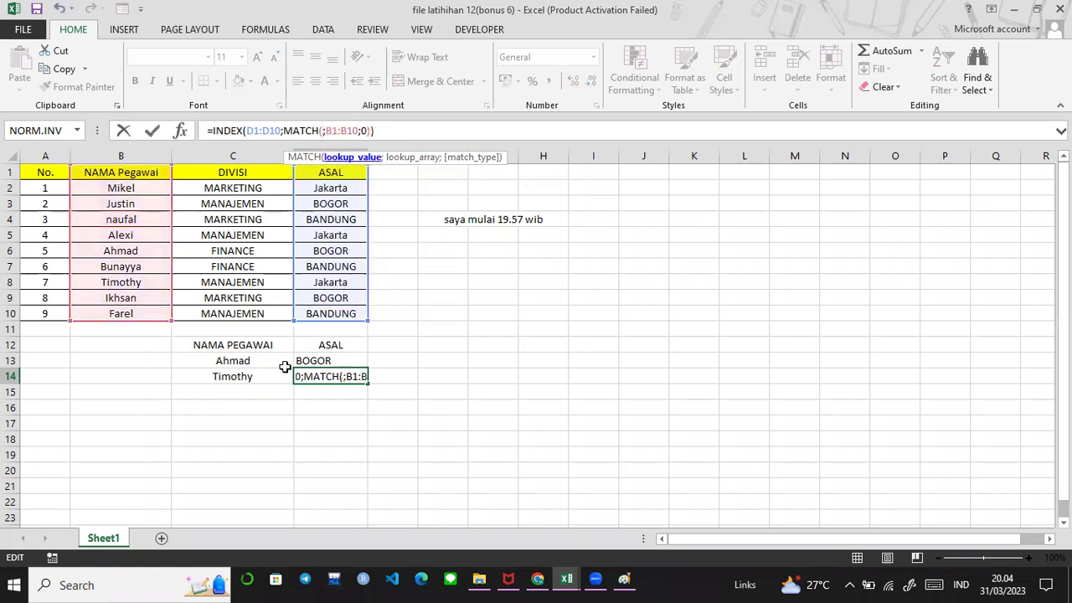
pyautogui.click(251, 376)
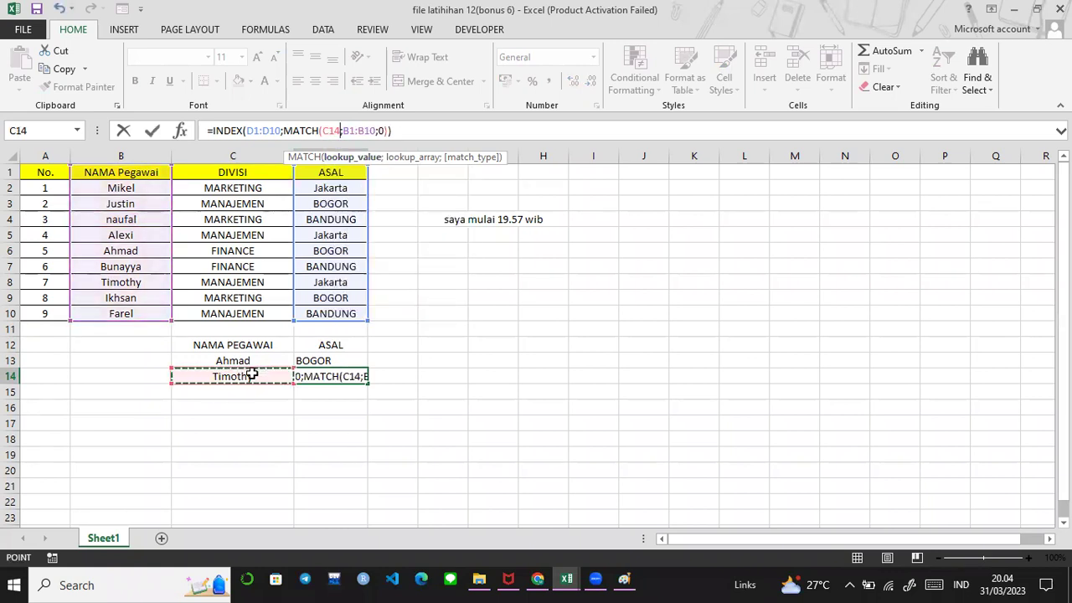
pyautogui.press('Return')
pyautogui.press('Up')
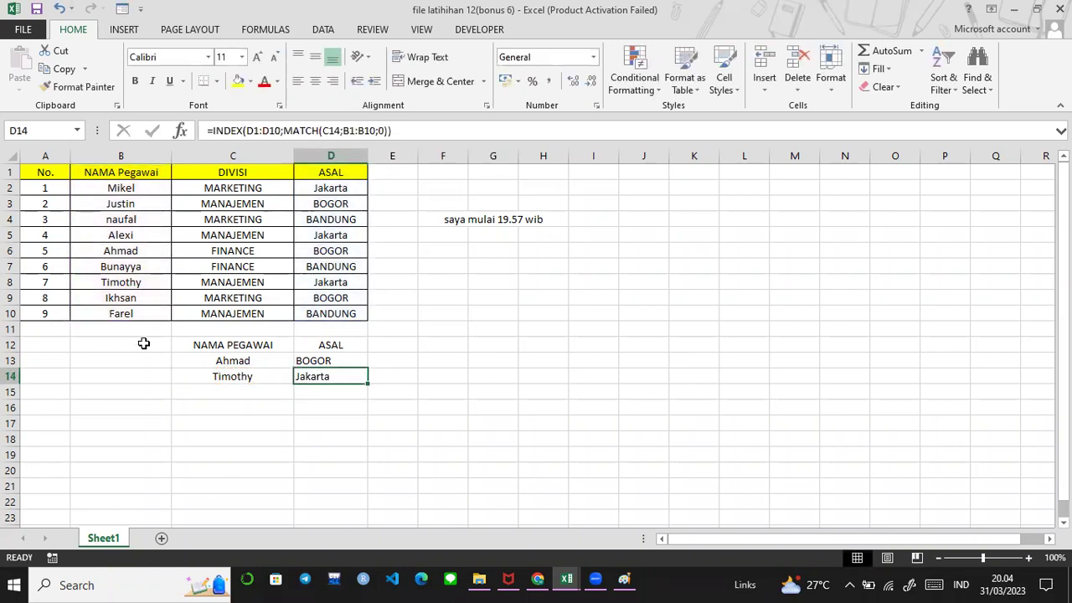
# Swap the employee names in B8 and B10 by copying B8 to B10 and entering the displaced name in B8
pyautogui.click(145, 279)
pyautogui.hotkey('ctrl', 'c')
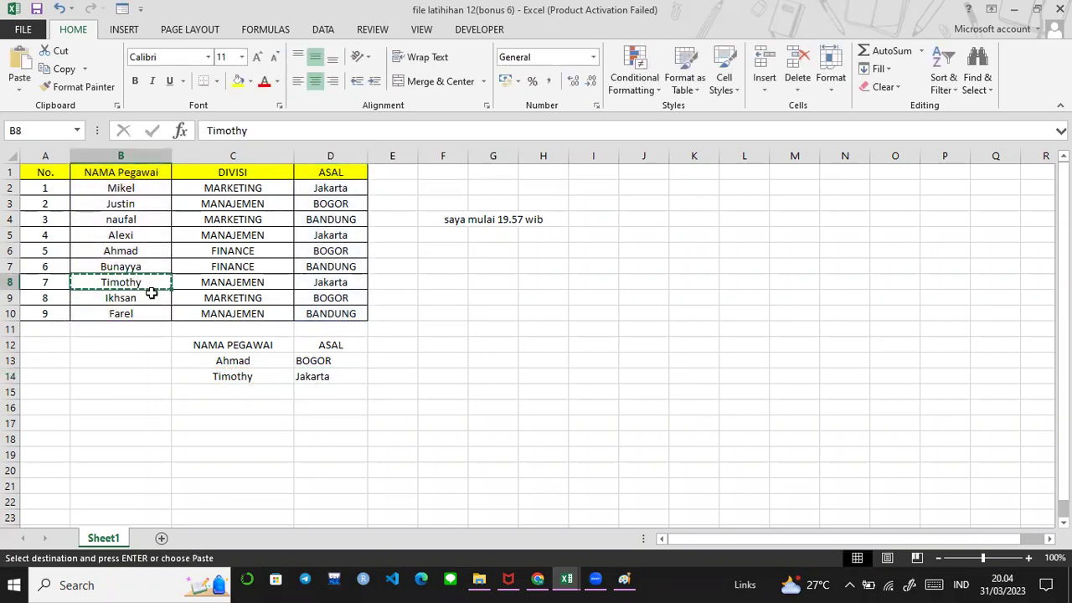
pyautogui.click(135, 313)
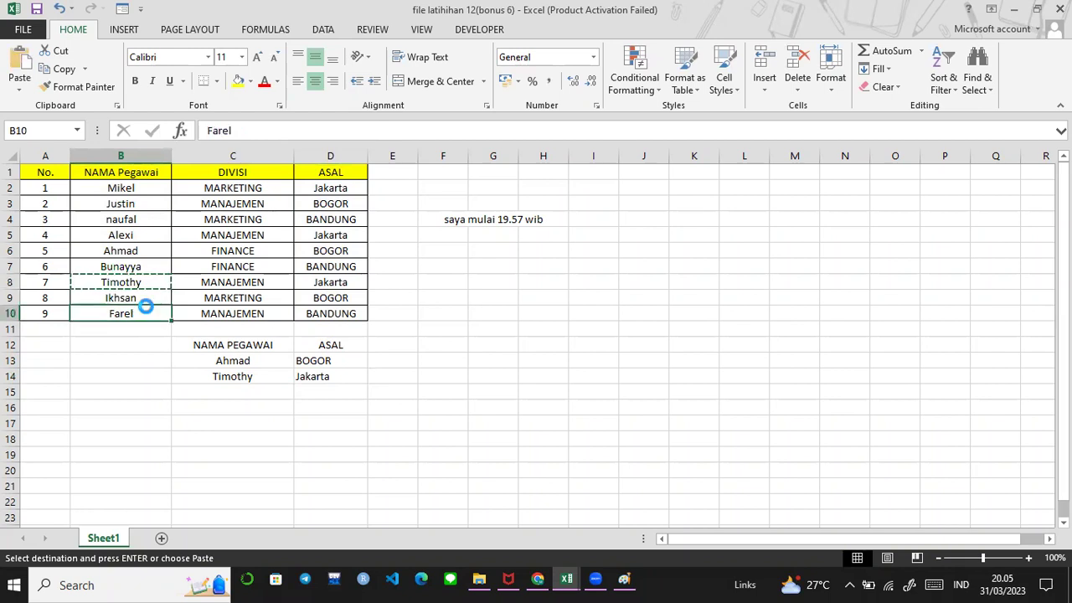
pyautogui.hotkey('ctrl', 'v')
pyautogui.click(151, 286)
pyautogui.write('farel')
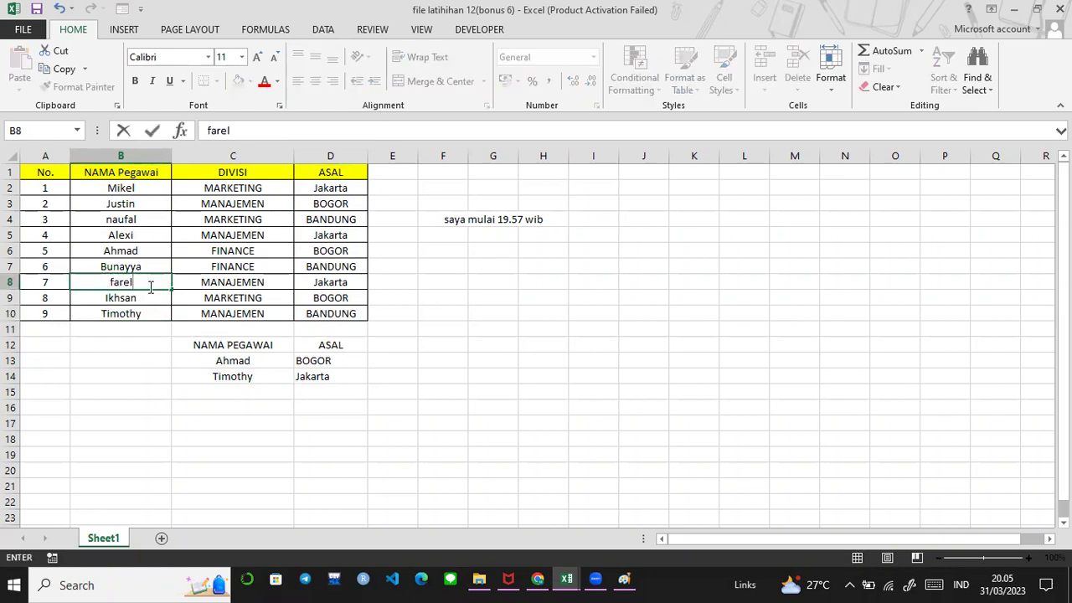
pyautogui.press('Return')
# Examine the ASAL lookup formulas and results in D13 and D14 against row 10 of the employee table
pyautogui.press('Down')
pyautogui.press('Down')
pyautogui.press('Down')
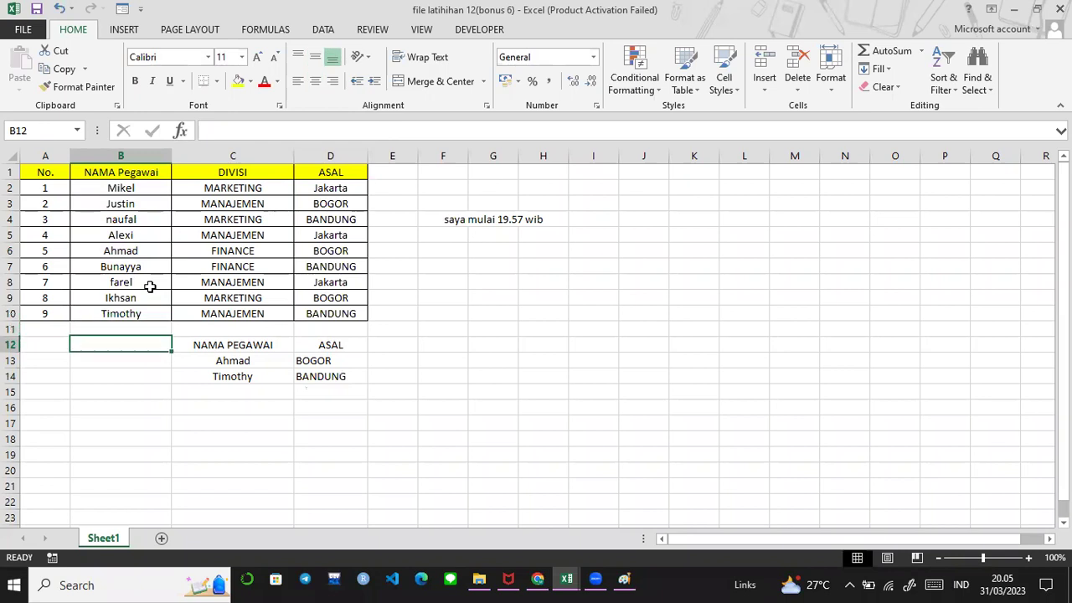
pyautogui.press('Down')
pyautogui.press('Right')
pyautogui.press('Right')
pyautogui.press('Right')
pyautogui.press('Down')
pyautogui.press('Left')
pyautogui.press('Up')
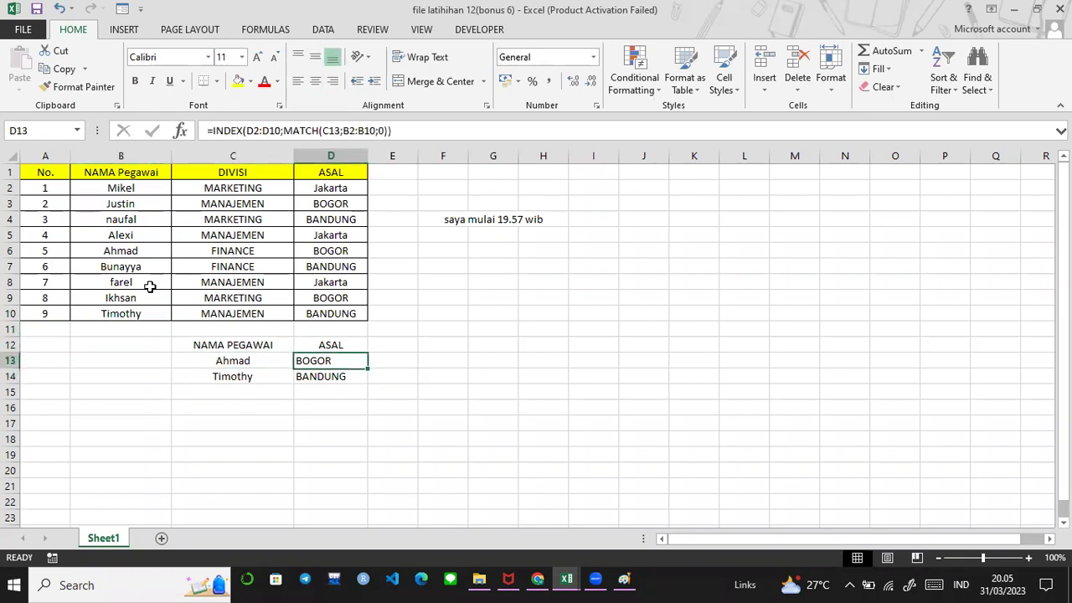
pyautogui.press('Up')
pyautogui.press('Left')
pyautogui.press('Left')
pyautogui.press('Left')
pyautogui.press('Up')
pyautogui.press('Up')
pyautogui.press('Up')
pyautogui.press('Up')
pyautogui.press('Up')
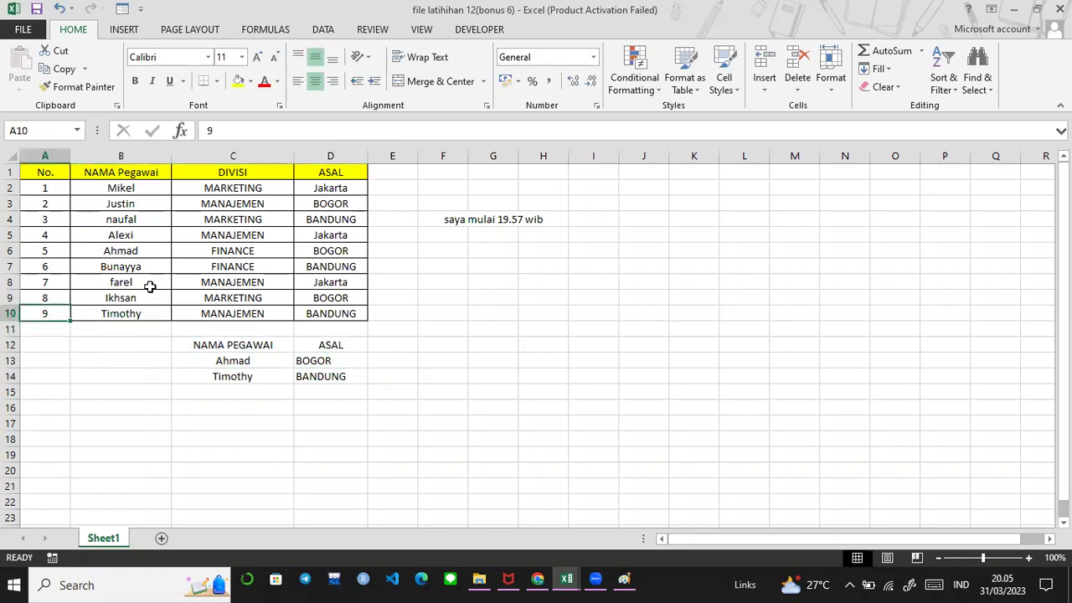
pyautogui.press('Down')
pyautogui.press('Down')
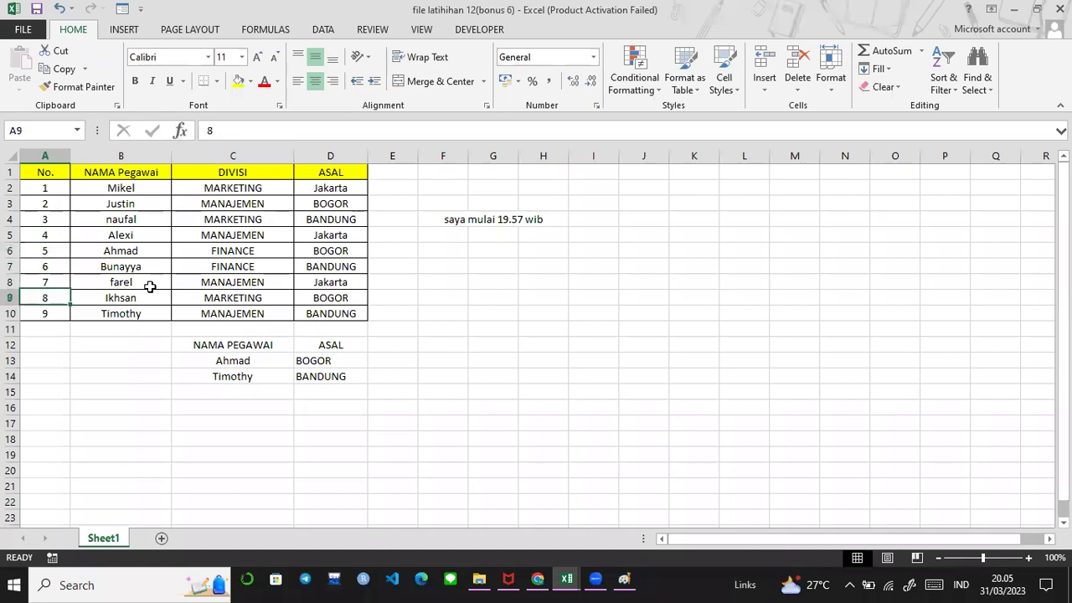
pyautogui.press('Down')
pyautogui.press('Right')
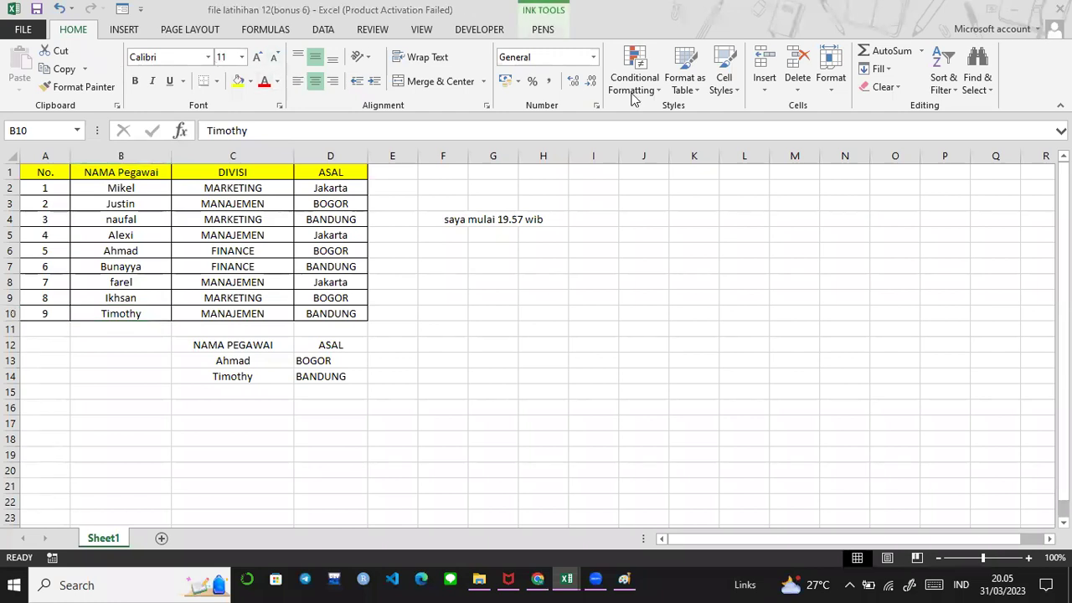
pyautogui.click(351, 391)
pyautogui.click(379, 407)
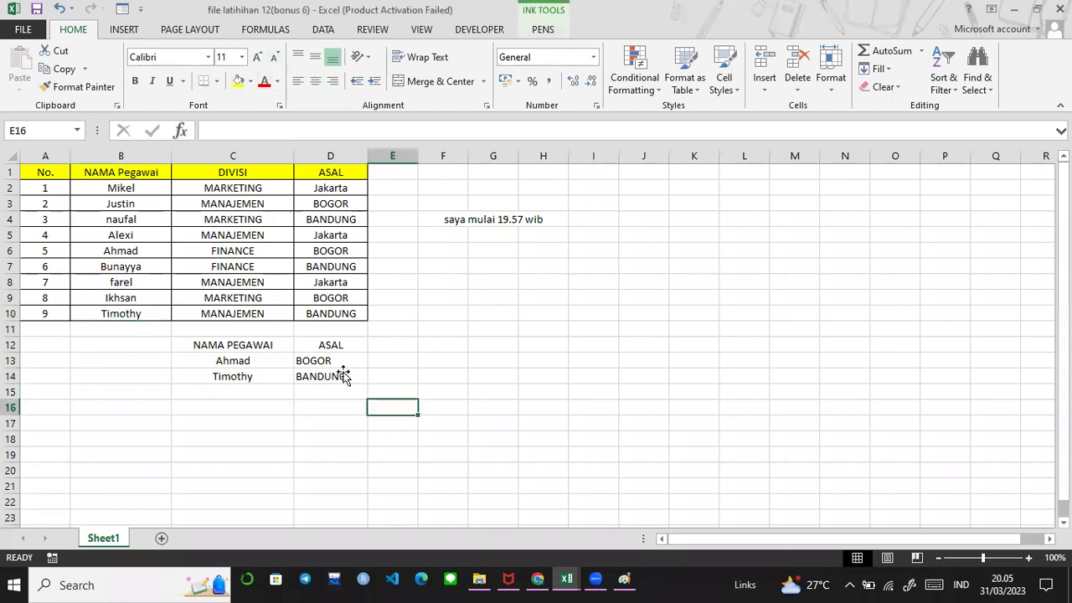
pyautogui.click(346, 376)
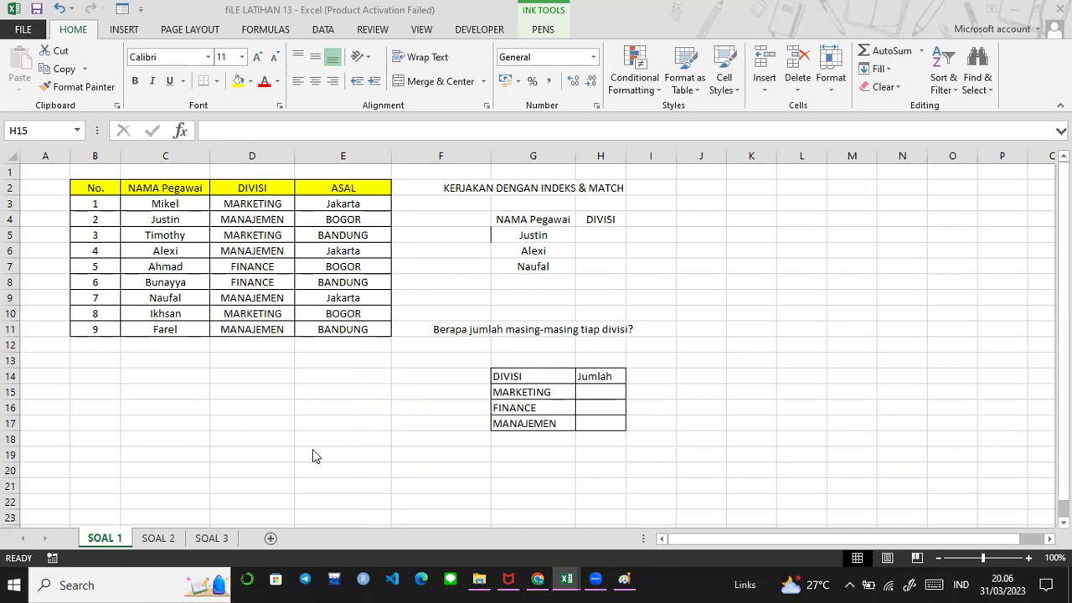
# Look through the SOAL 2 and SOAL 3 sheets of the fiLE LATIHAN 13 workbook, and return to the MARKETING Jumlah cell on SOAL 1
pyautogui.click(158, 539)
pyautogui.click(158, 538)
pyautogui.click(105, 539)
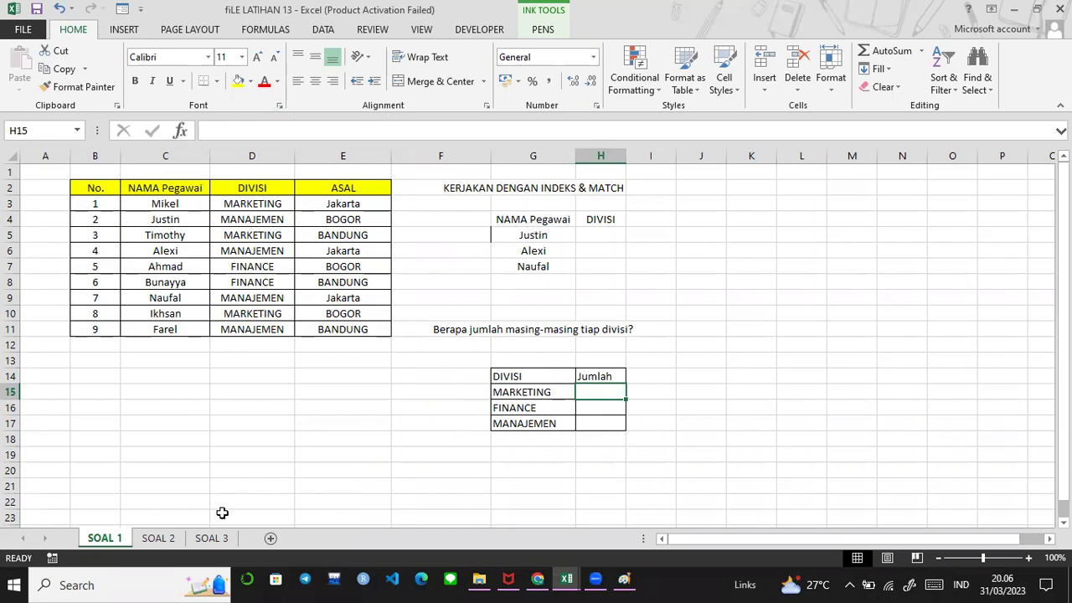
pyautogui.click(212, 537)
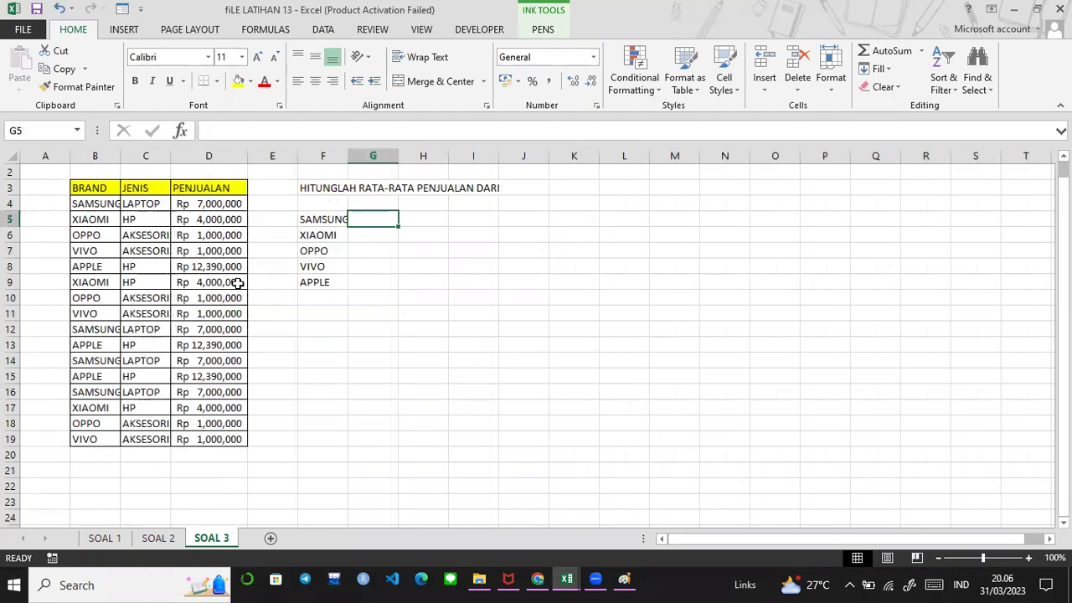
pyautogui.click(127, 521)
pyautogui.click(104, 538)
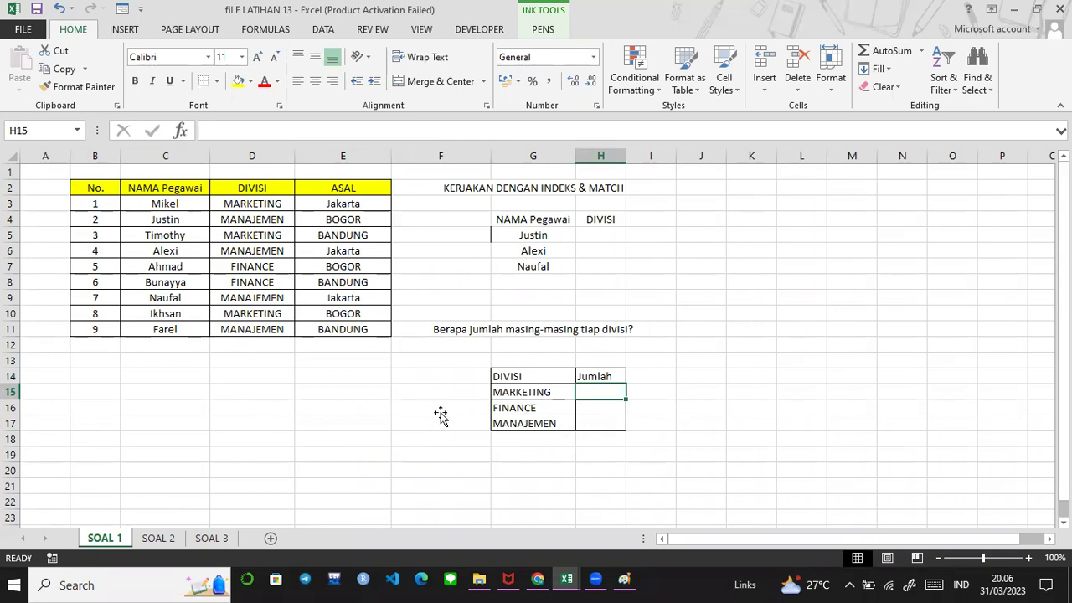
pyautogui.click(500, 348)
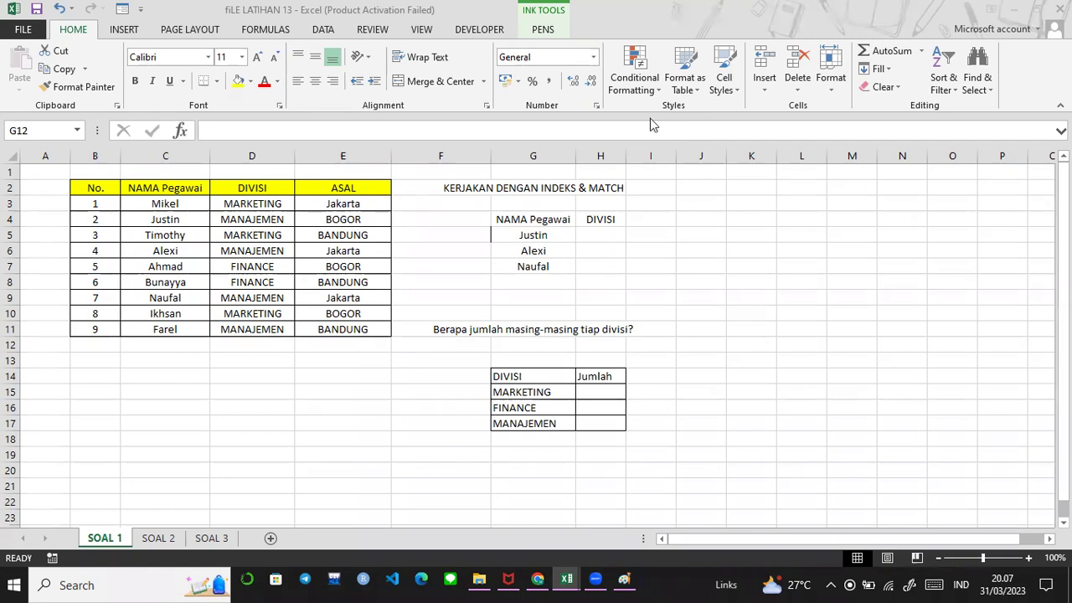
pyautogui.click(604, 392)
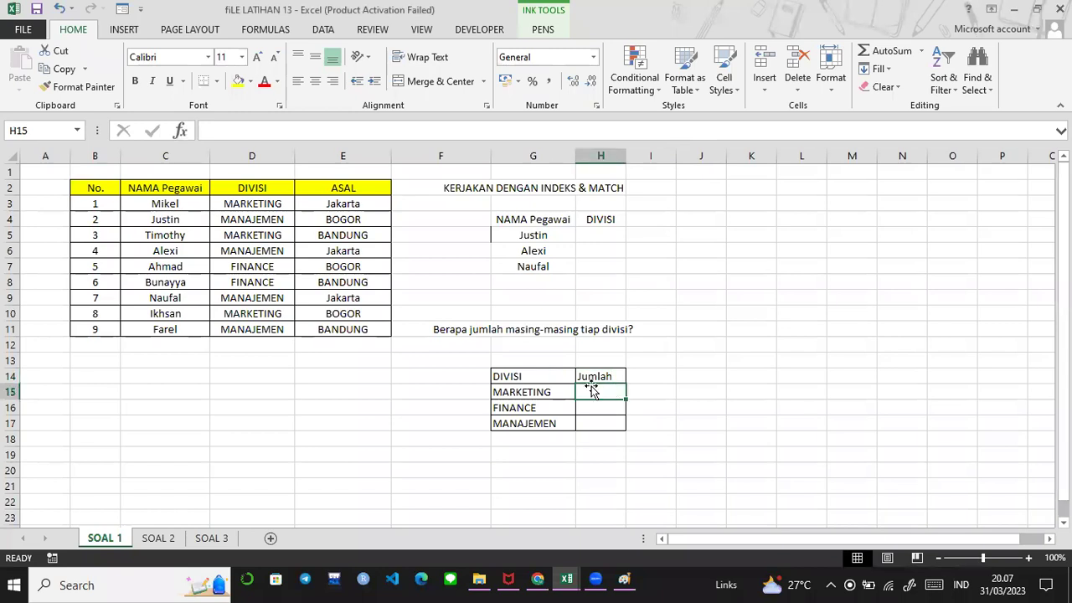
# Enter a COUNTIF formula in H15 that counts MARKETING employees over D2:D11, using G15 as the criterion
pyautogui.write('=coun')
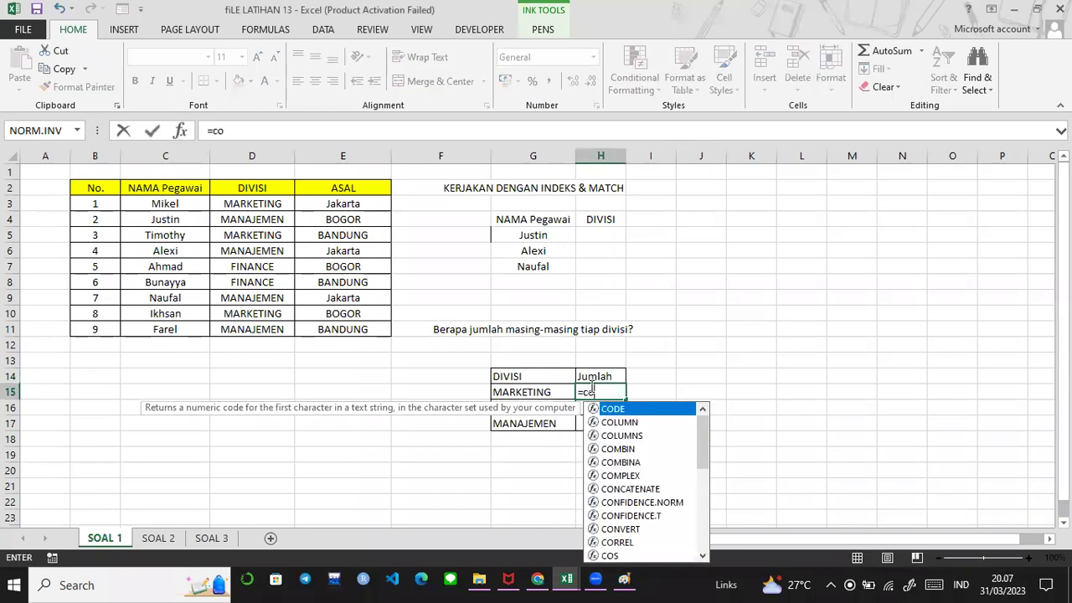
pyautogui.press('Down')
pyautogui.press('Down')
pyautogui.press('Down')
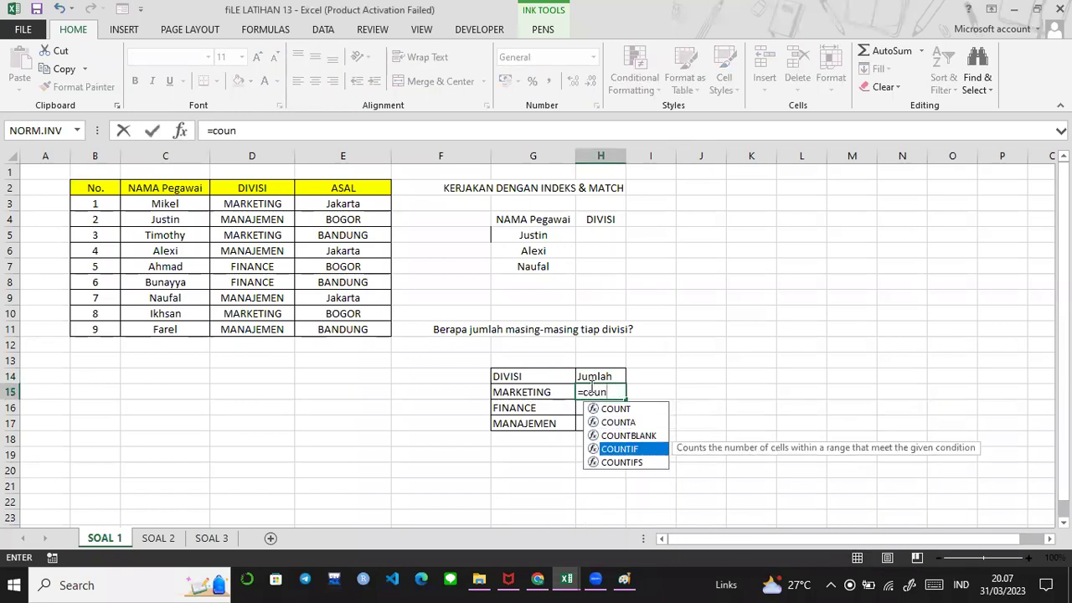
pyautogui.press('Tab')
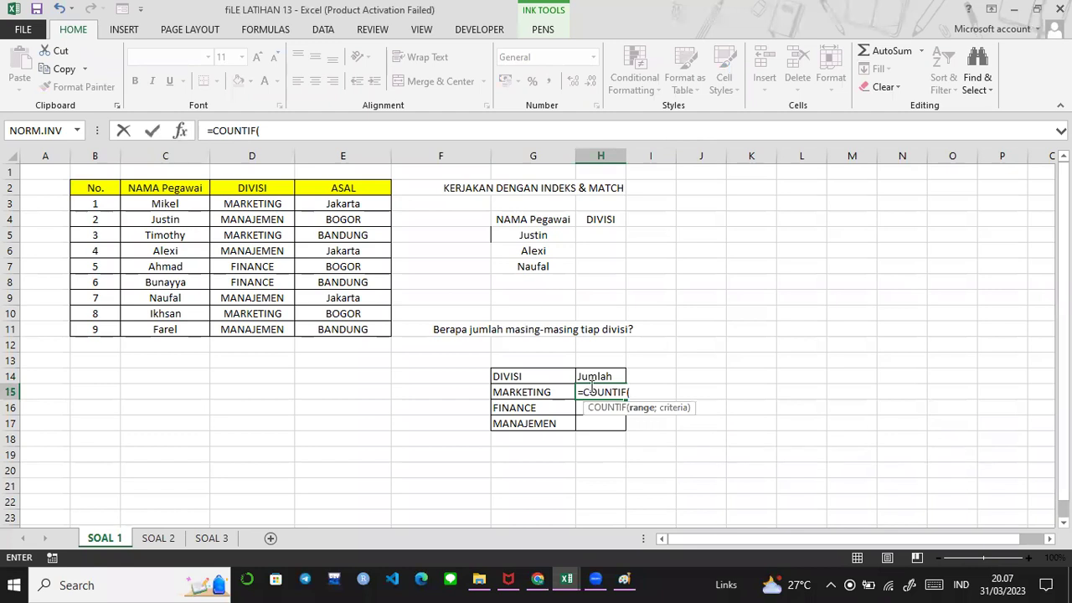
pyautogui.click(507, 131)
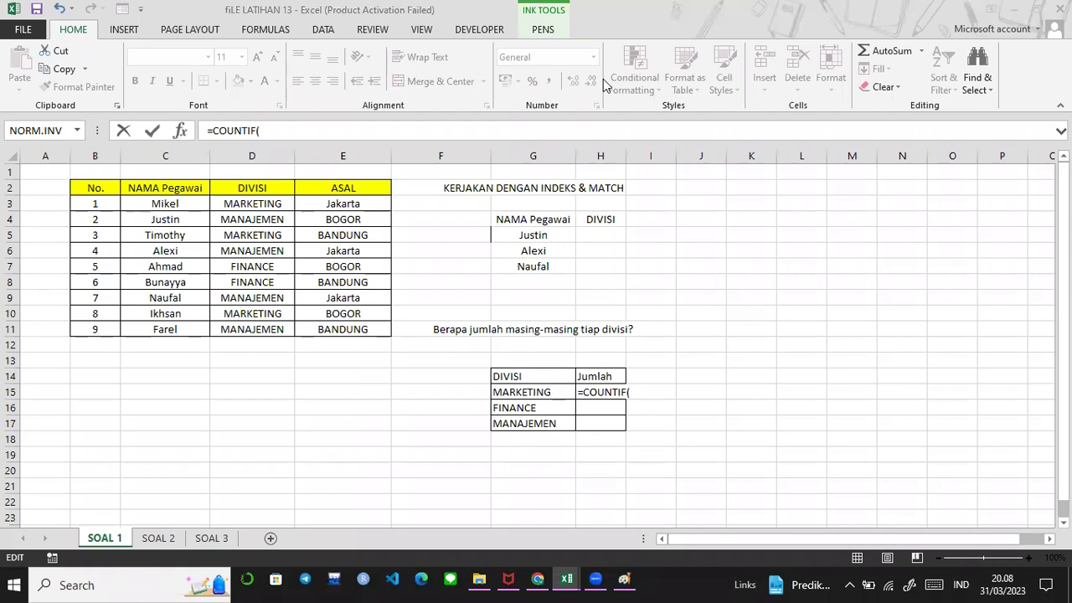
pyautogui.click(322, 134)
pyautogui.moveTo(272, 188); pyautogui.dragTo(266, 328)
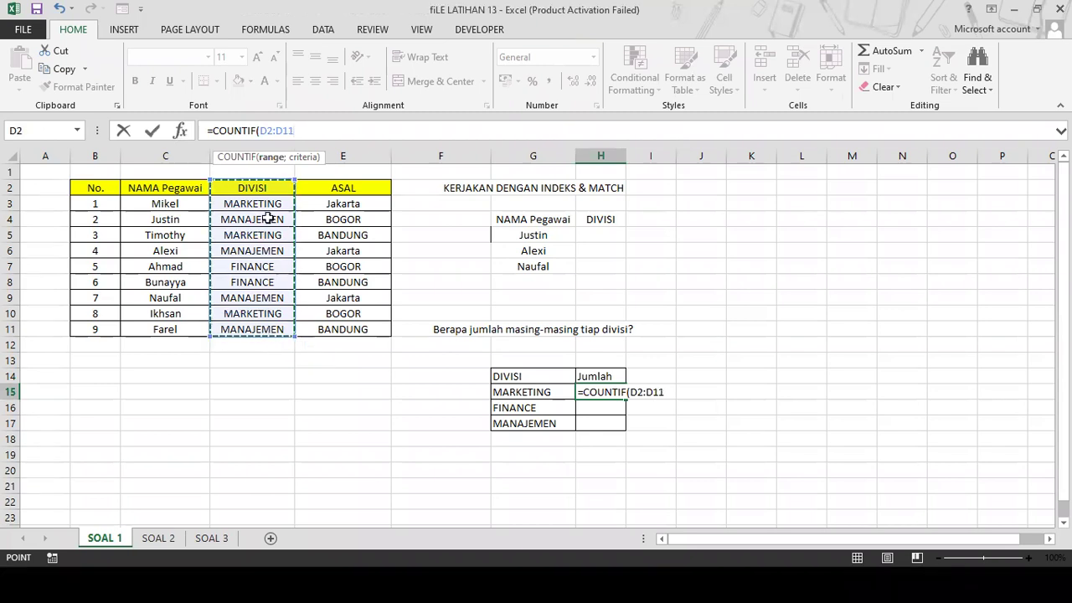
pyautogui.write(';')
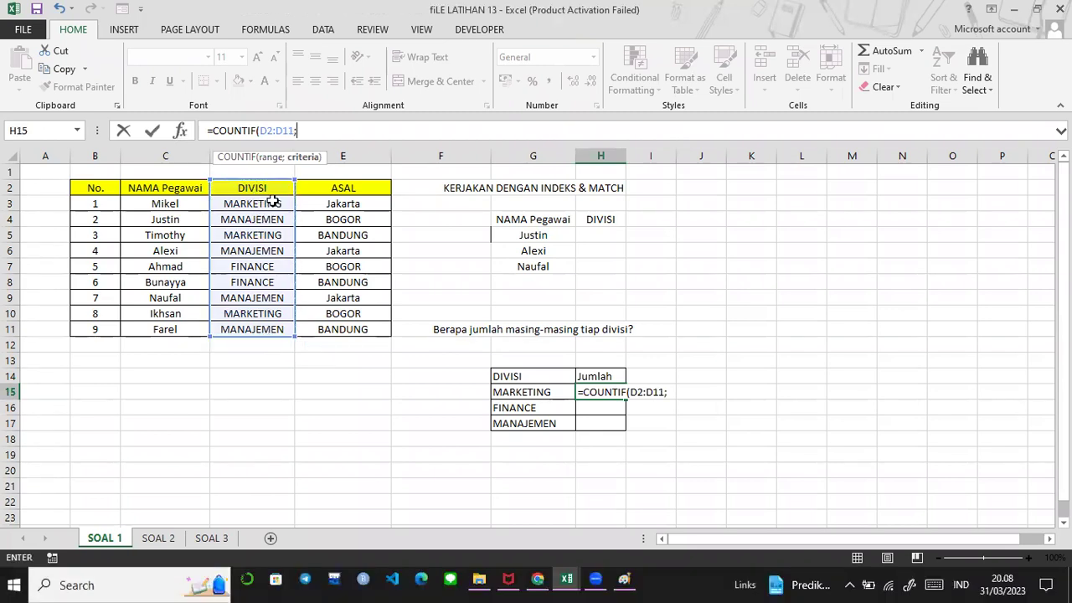
pyautogui.click(261, 205)
pyautogui.click(539, 395)
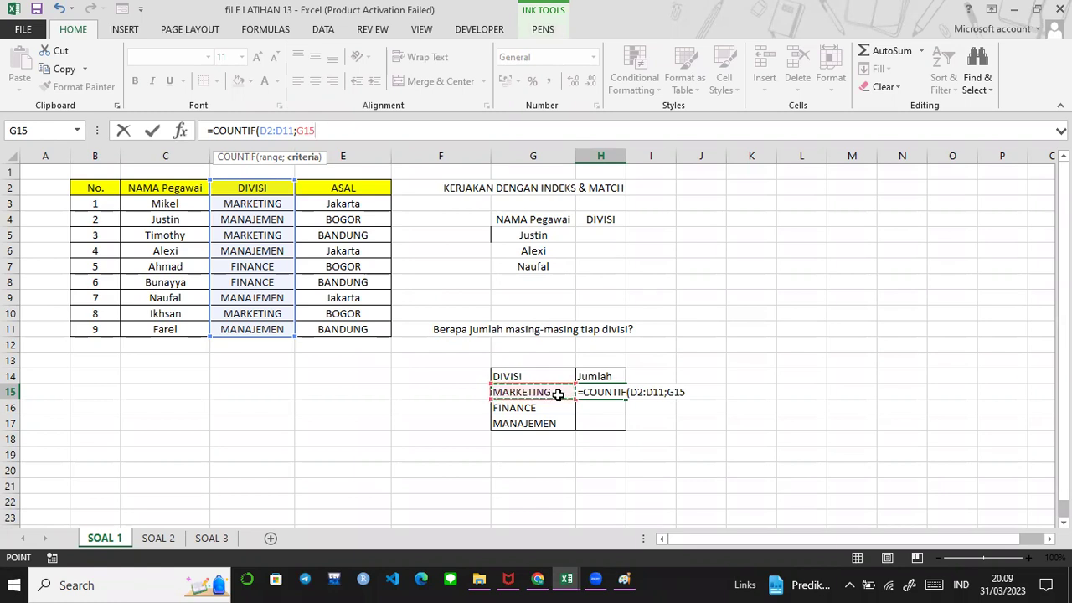
pyautogui.hotkey('ctrl', 'Return')
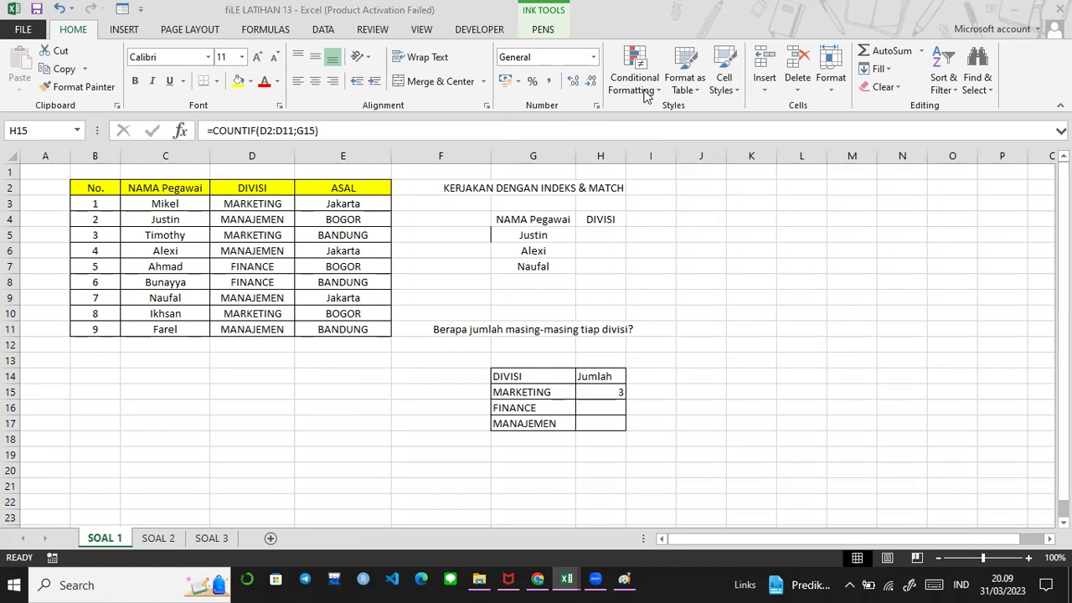
# Define the name divisi for the DIVISI column range D2:D11
pyautogui.click(272, 187)
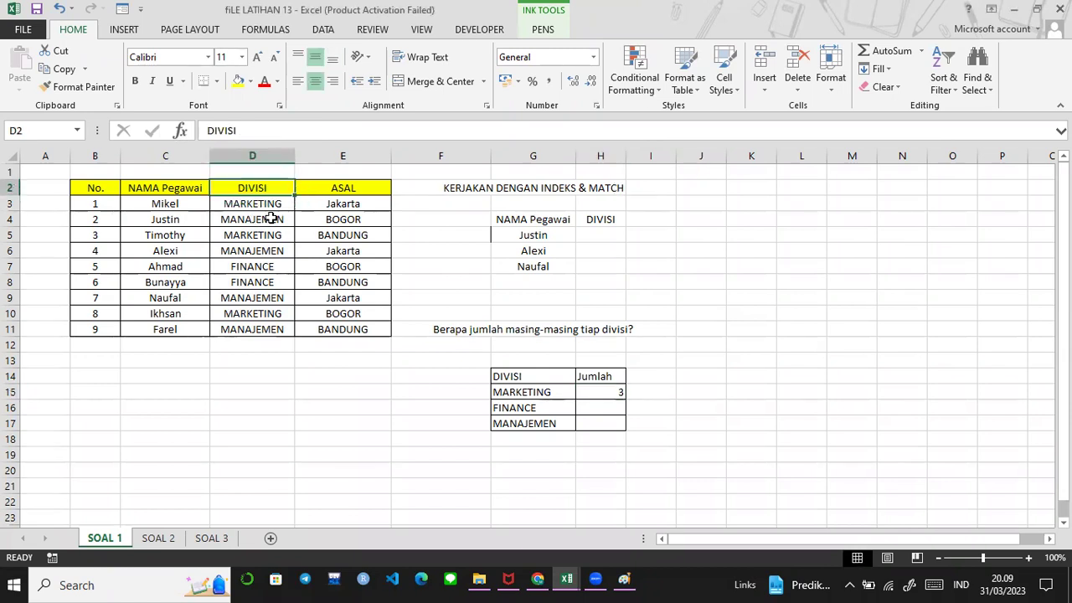
pyautogui.hotkey('shift', 'Down')
pyautogui.hotkey('shift', 'Down')
pyautogui.hotkey('shift', 'Down')
pyautogui.hotkey('shift', 'Down')
pyautogui.hotkey('shift', 'Down')
pyautogui.hotkey('shift', 'Down')
pyautogui.hotkey('shift', 'Down')
pyautogui.hotkey('shift', 'Down')
pyautogui.hotkey('shift', 'Down')
pyautogui.hotkey('shift', 'Down')
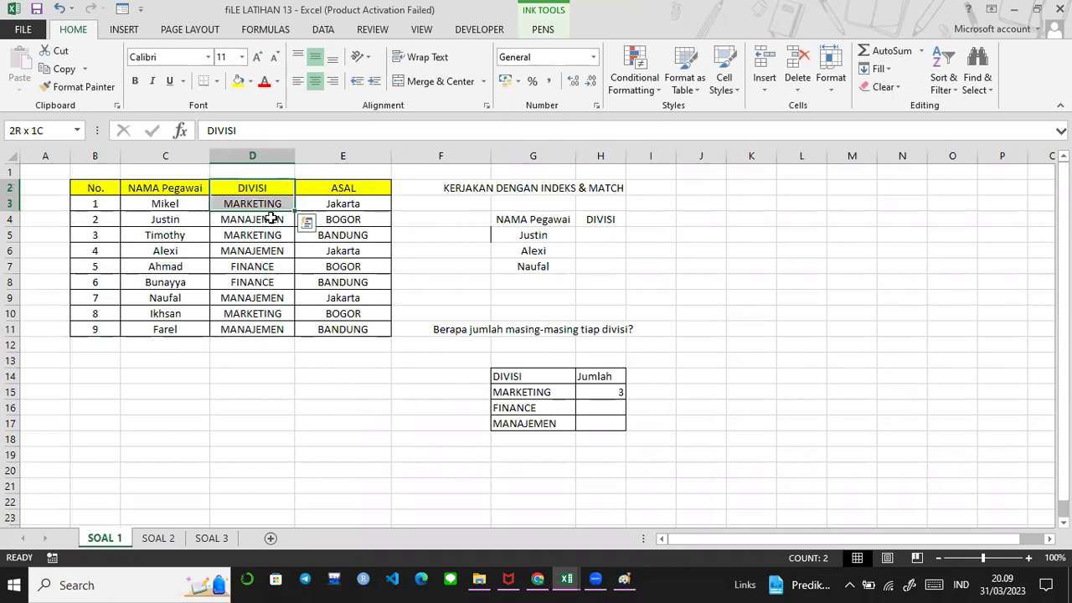
pyautogui.hotkey('shift', 'Up')
pyautogui.hotkey('shift', 'Up')
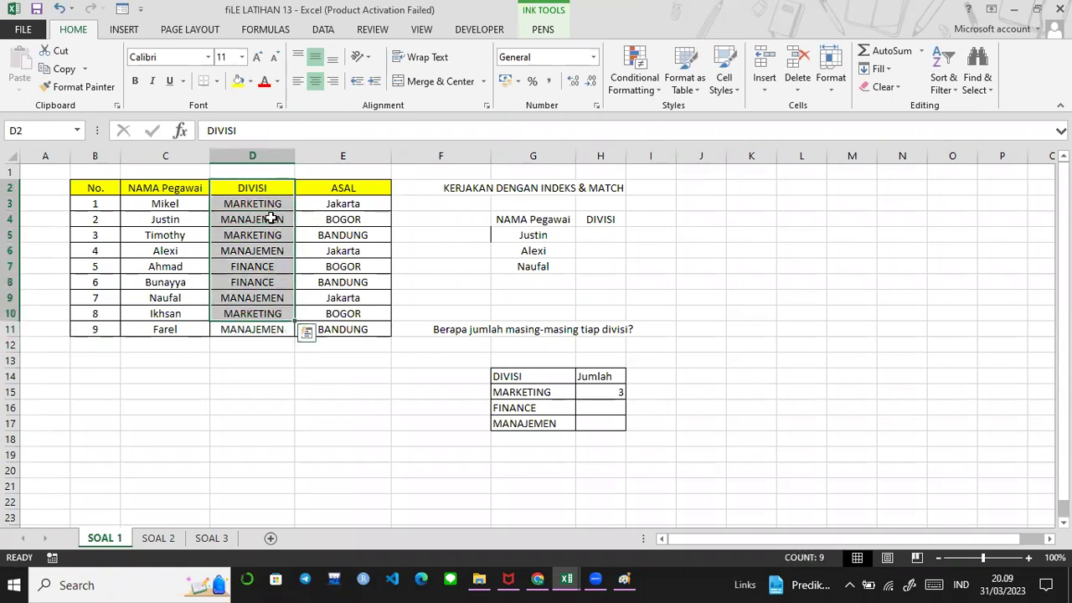
pyautogui.hotkey('shift', 'Down')
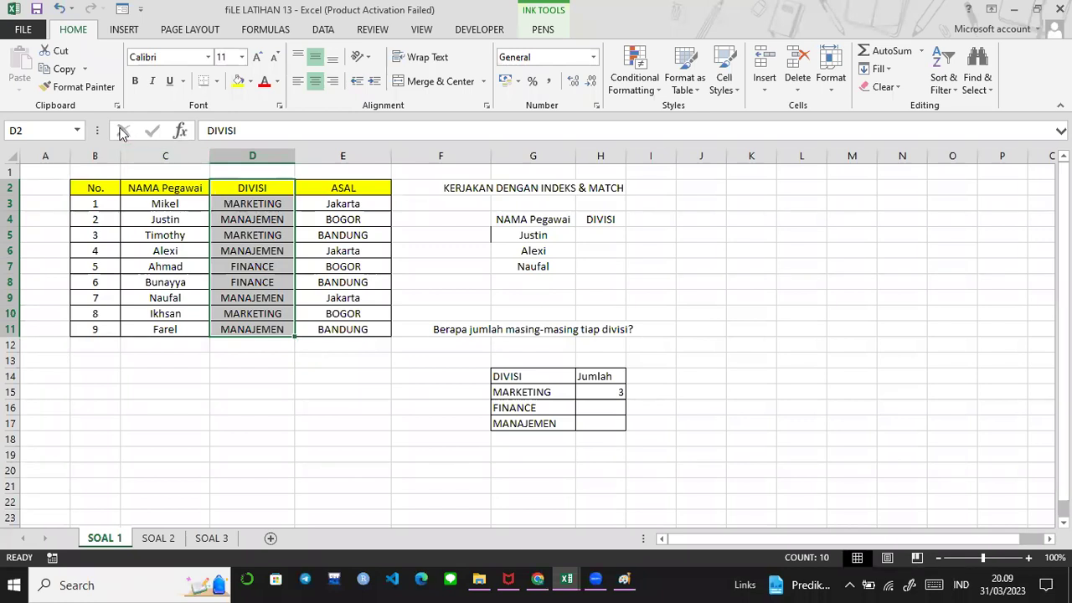
pyautogui.click(43, 130)
pyautogui.write('divisi')
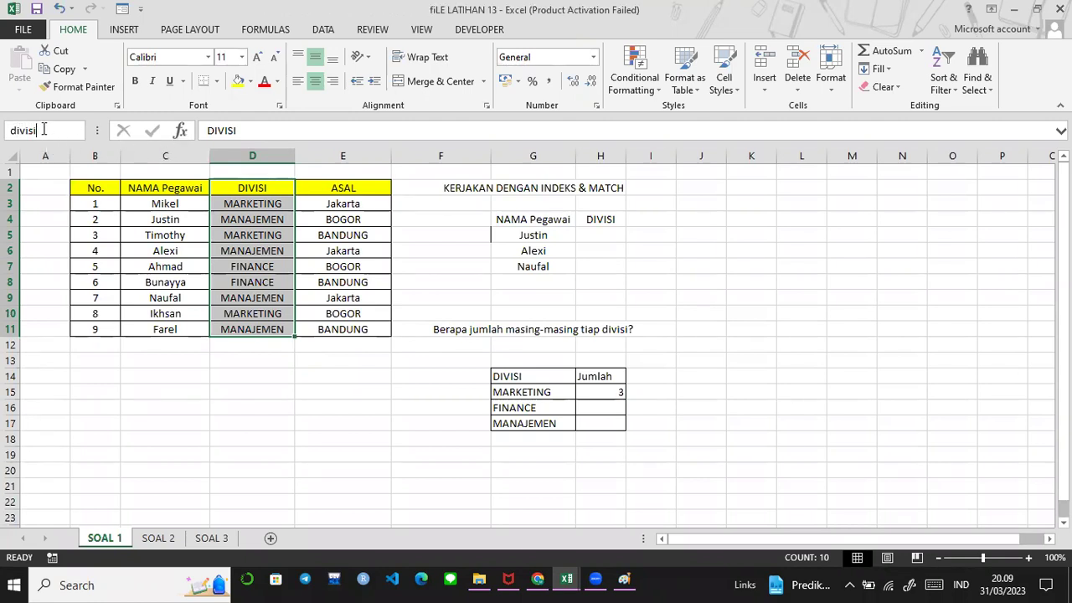
pyautogui.press('Return')
# Count the FINANCE employees in H16 with a COUNTIF formula using the divisi named range and G16 as the criterion
pyautogui.press('Down')
pyautogui.press('Down')
pyautogui.press('Down')
pyautogui.press('Down')
pyautogui.press('Down')
pyautogui.press('Down')
pyautogui.press('Down')
pyautogui.press('Down')
pyautogui.press('Down')
pyautogui.press('Down')
pyautogui.press('Down')
pyautogui.press('Down')
pyautogui.press('Down')
pyautogui.press('Down')
pyautogui.press('Right')
pyautogui.press('Right')
pyautogui.press('Right')
pyautogui.press('Right')
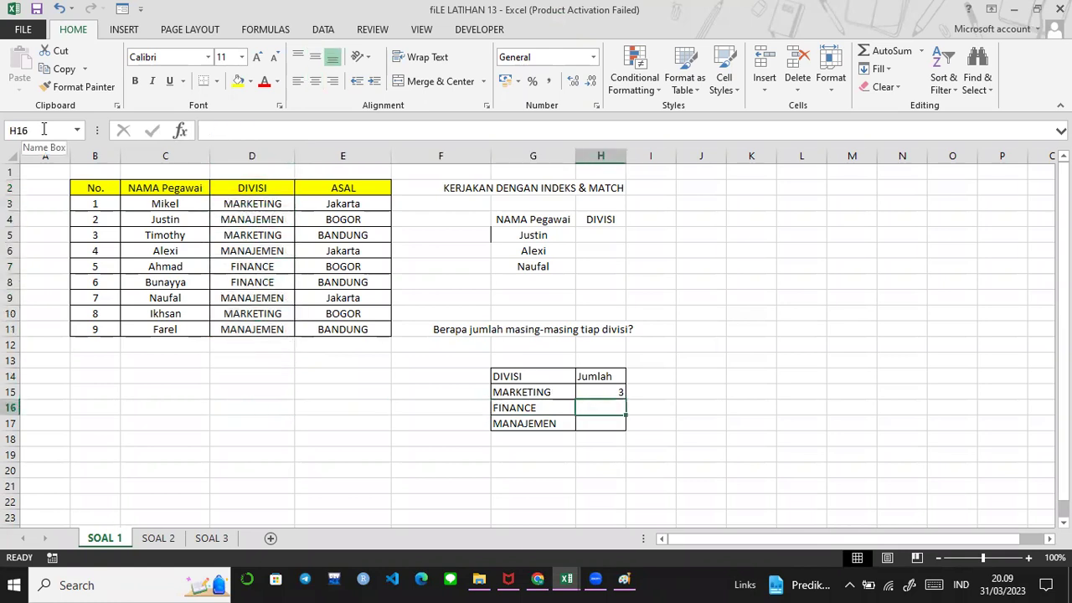
pyautogui.write('=coun')
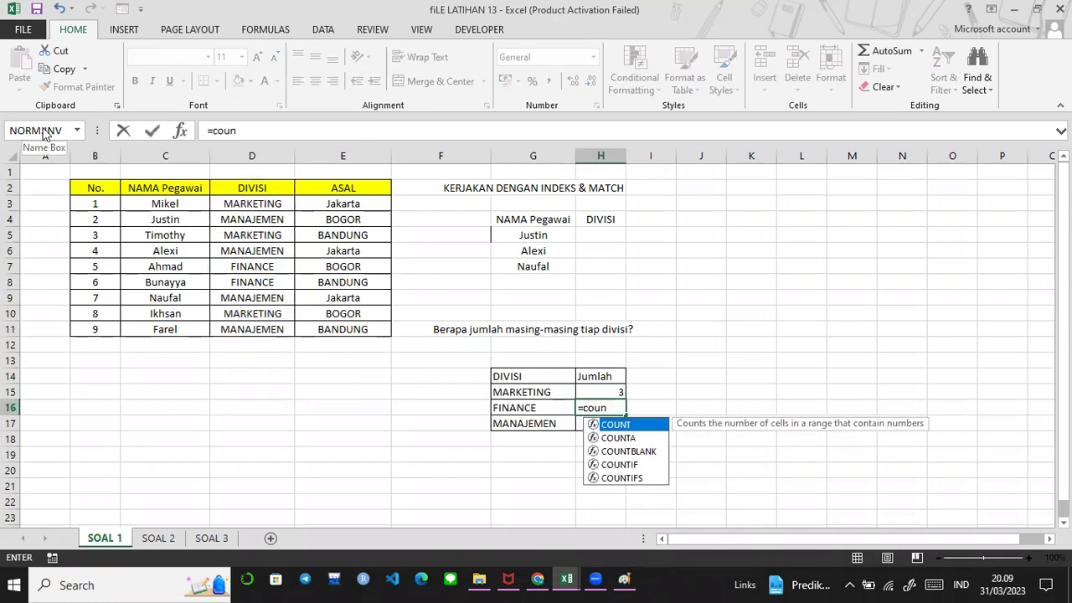
pyautogui.press('Down')
pyautogui.press('Down')
pyautogui.press('Down')
pyautogui.press('Tab')
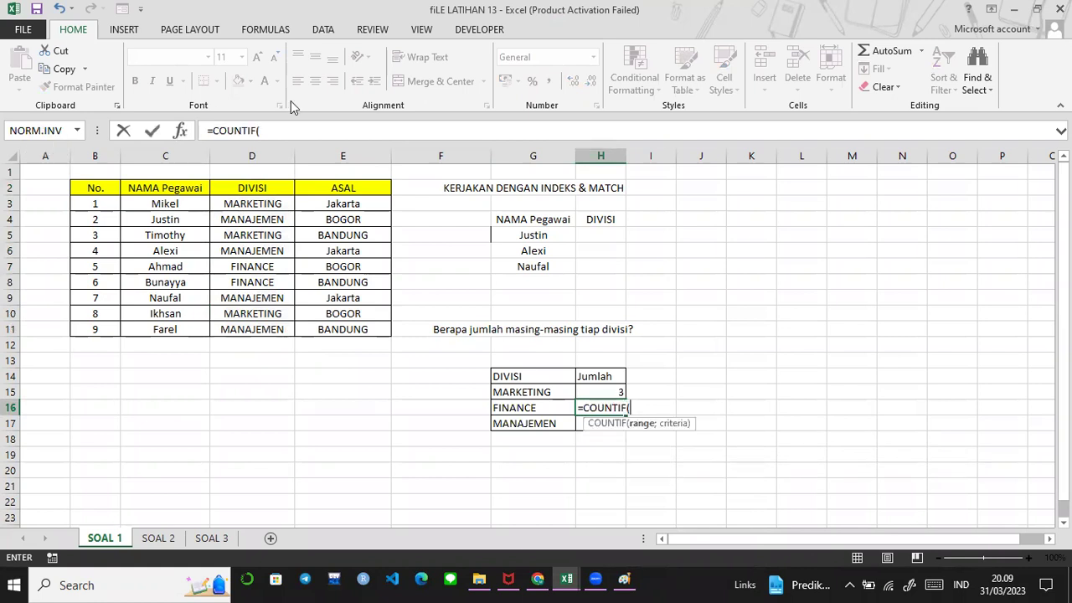
pyautogui.click(372, 129)
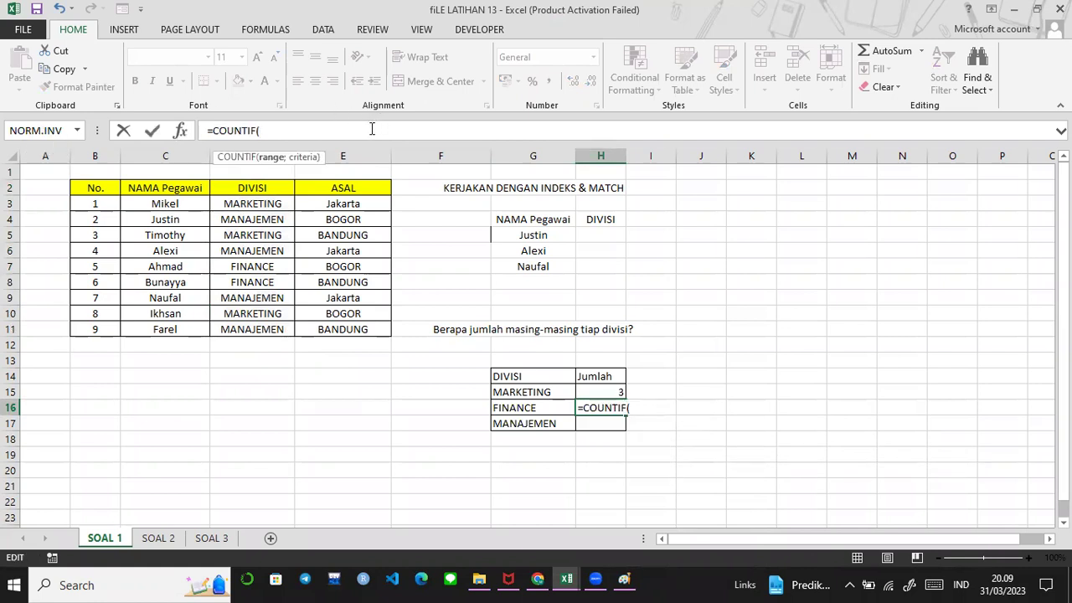
pyautogui.write('di')
pyautogui.press('Down')
pyautogui.press('Down')
pyautogui.press('Down')
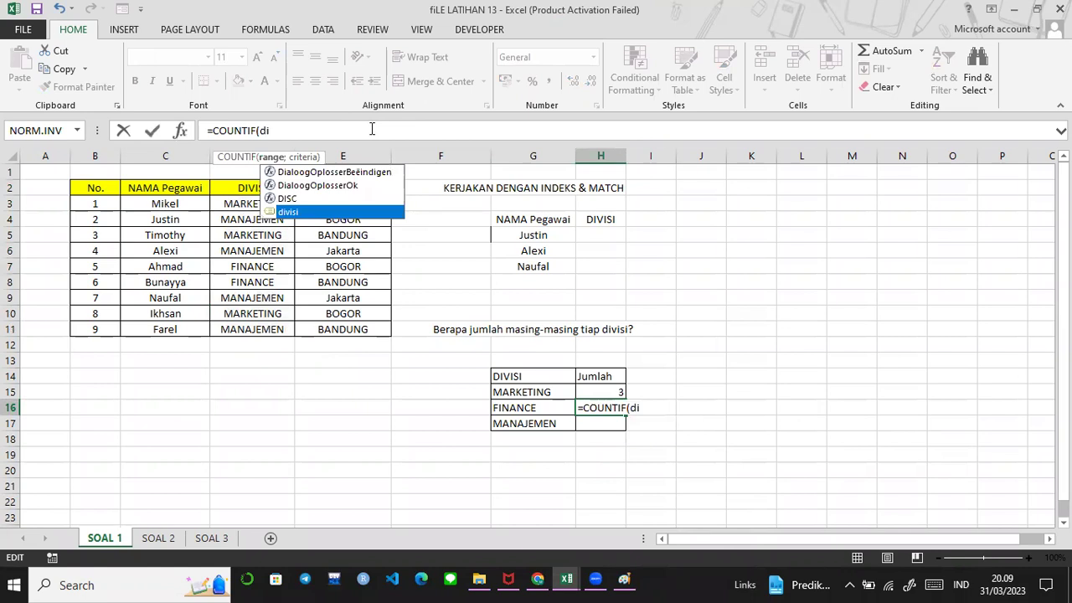
pyautogui.press('Tab')
pyautogui.write(';')
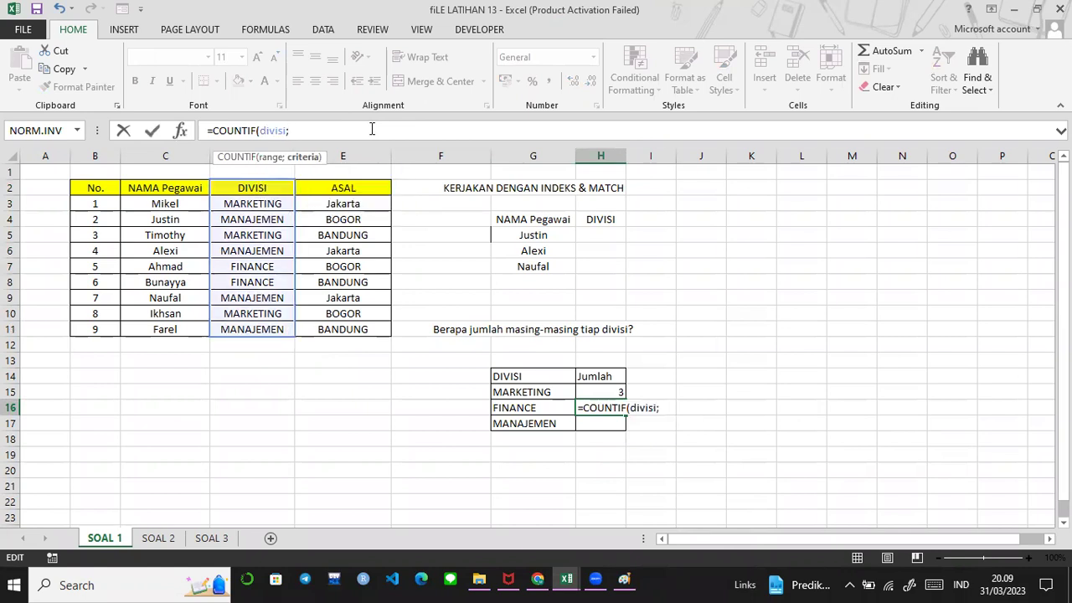
pyautogui.click(520, 406)
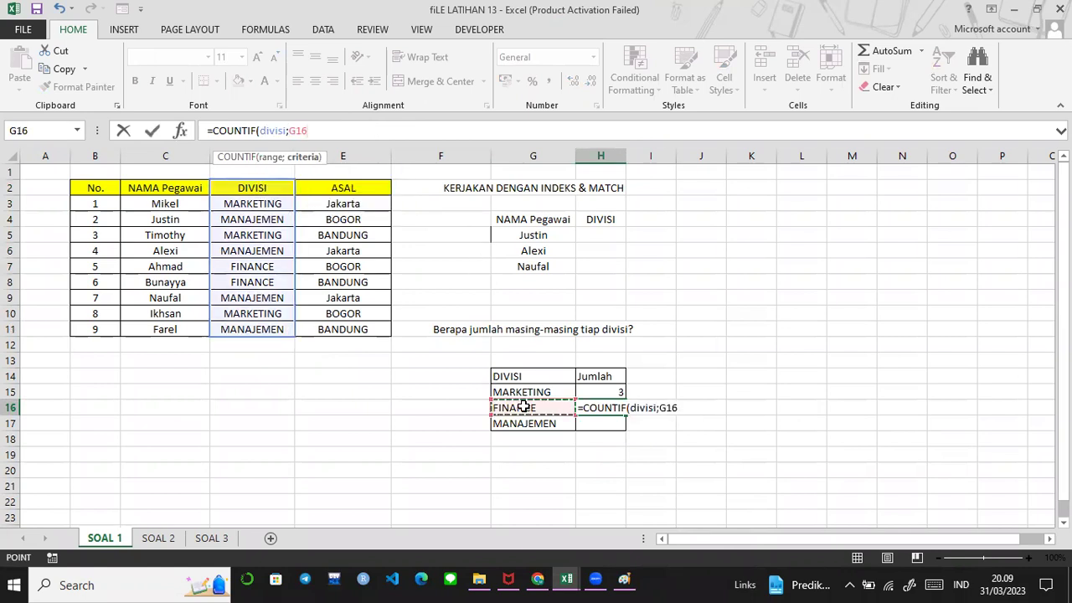
pyautogui.hotkey('ctrl', 'Return')
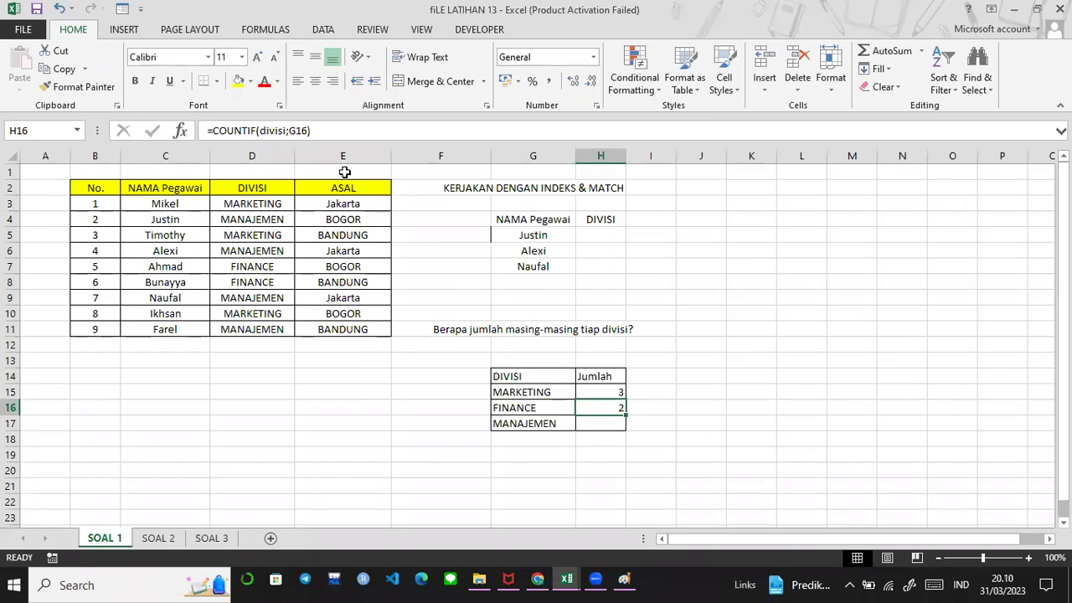
pyautogui.click(212, 536)
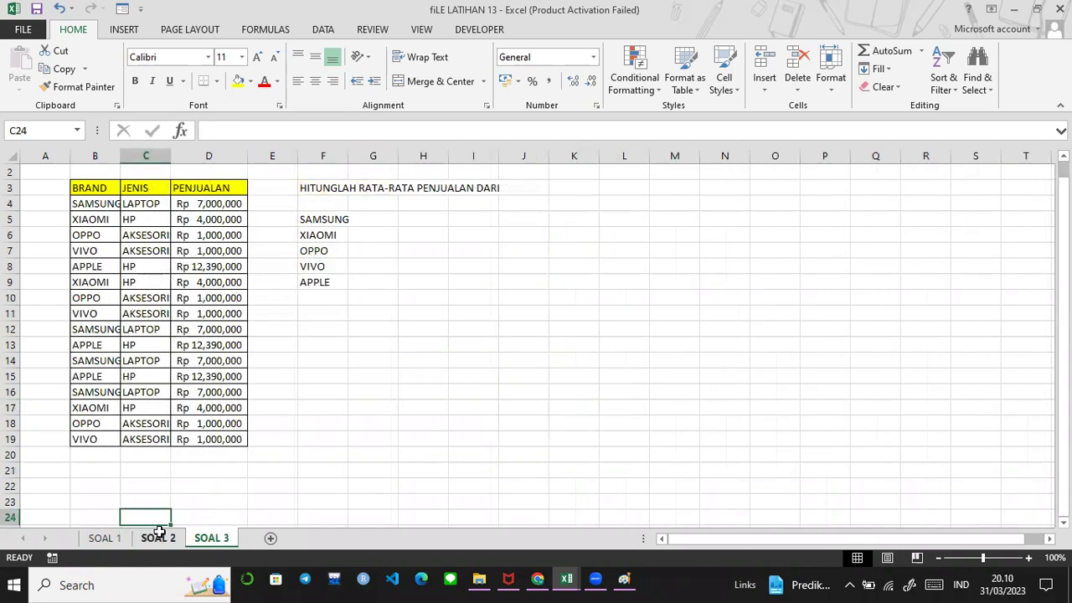
pyautogui.click(105, 538)
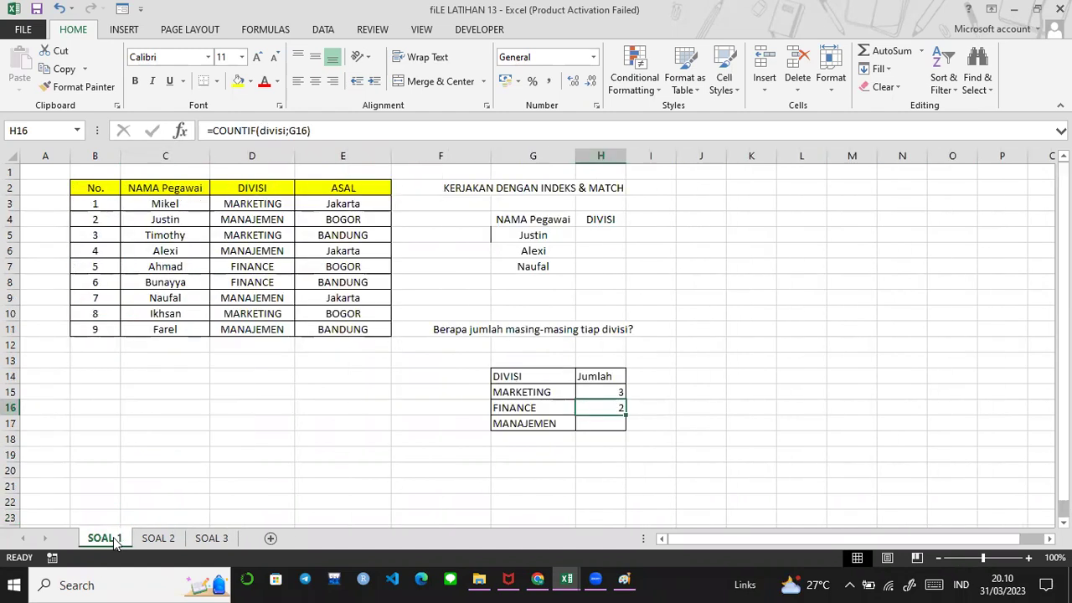
pyautogui.click(463, 67)
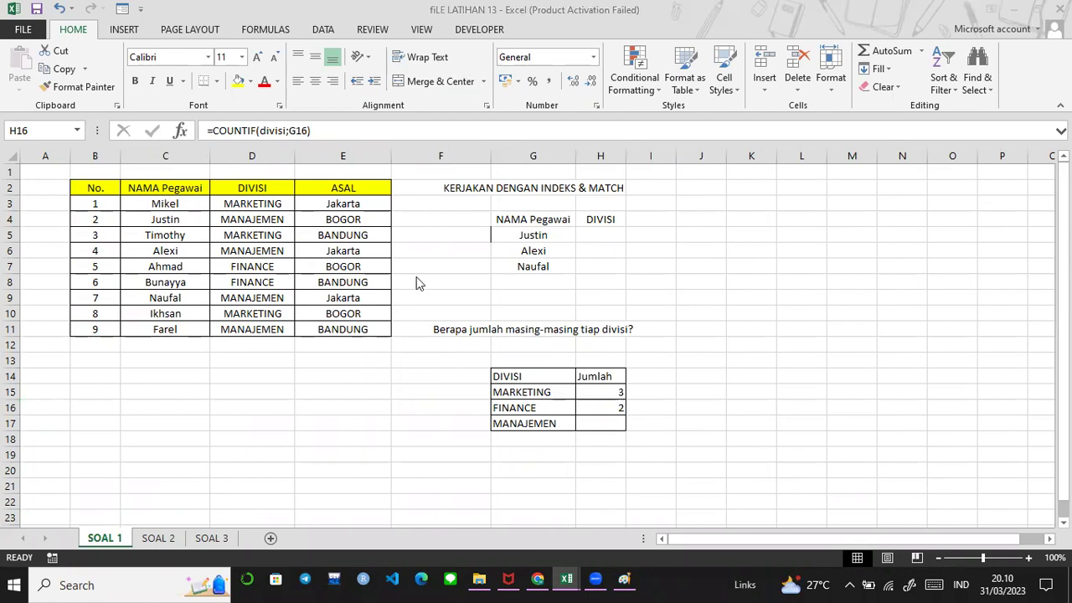
# On the SOAL 3 sheet, define the name brand for the BRAND column range B3:B19
pyautogui.click(216, 538)
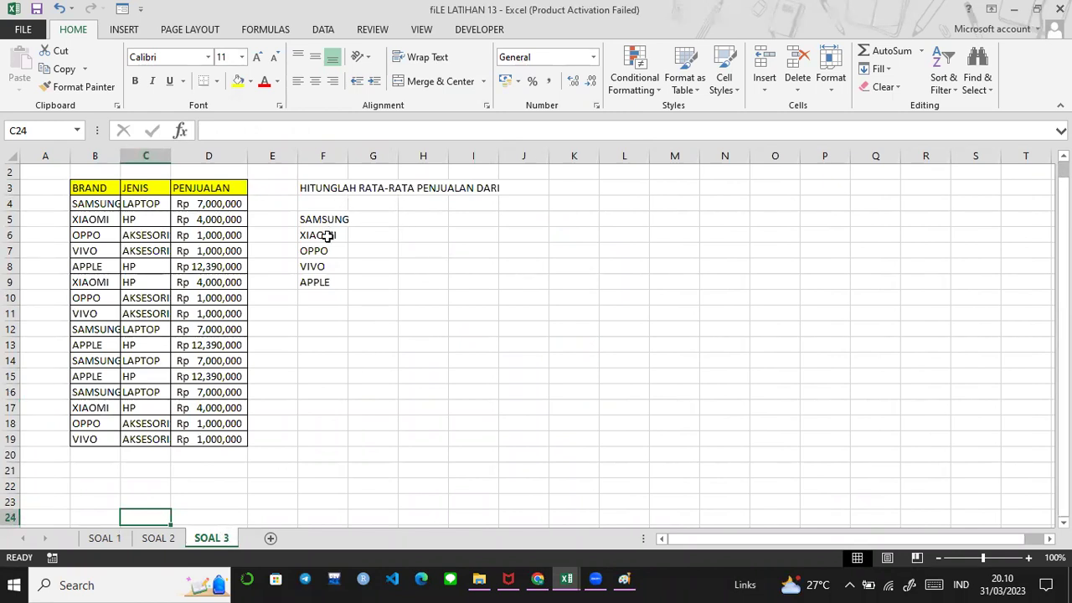
pyautogui.moveTo(93, 188); pyautogui.dragTo(98, 437)
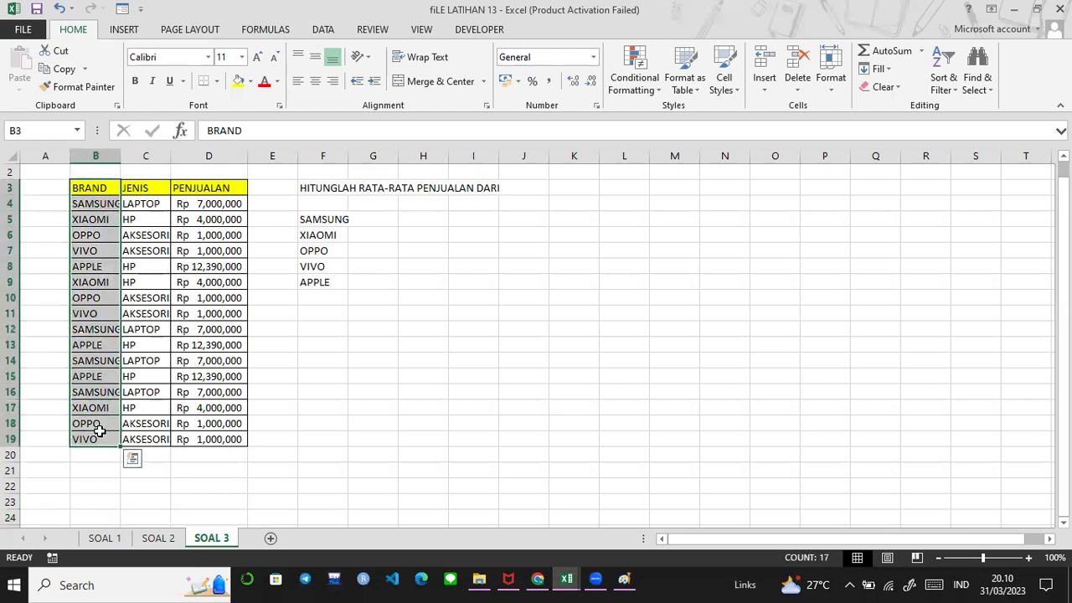
pyautogui.click(33, 129)
pyautogui.write('brand')
pyautogui.press('Return')
# Define the name jenis for the JENIS column range C3:C19
pyautogui.press('Right')
pyautogui.hotkey('shift', 'Down')
pyautogui.hotkey('shift', 'Down')
pyautogui.hotkey('shift', 'Down')
pyautogui.hotkey('shift', 'Down')
pyautogui.hotkey('shift', 'Down')
pyautogui.hotkey('shift', 'Down')
pyautogui.hotkey('shift', 'Down')
pyautogui.hotkey('shift', 'Down')
pyautogui.hotkey('shift', 'Down')
pyautogui.hotkey('shift', 'Down')
pyautogui.hotkey('shift', 'Down')
pyautogui.hotkey('shift', 'Down')
pyautogui.hotkey('shift', 'Down')
pyautogui.hotkey('shift', 'Down')
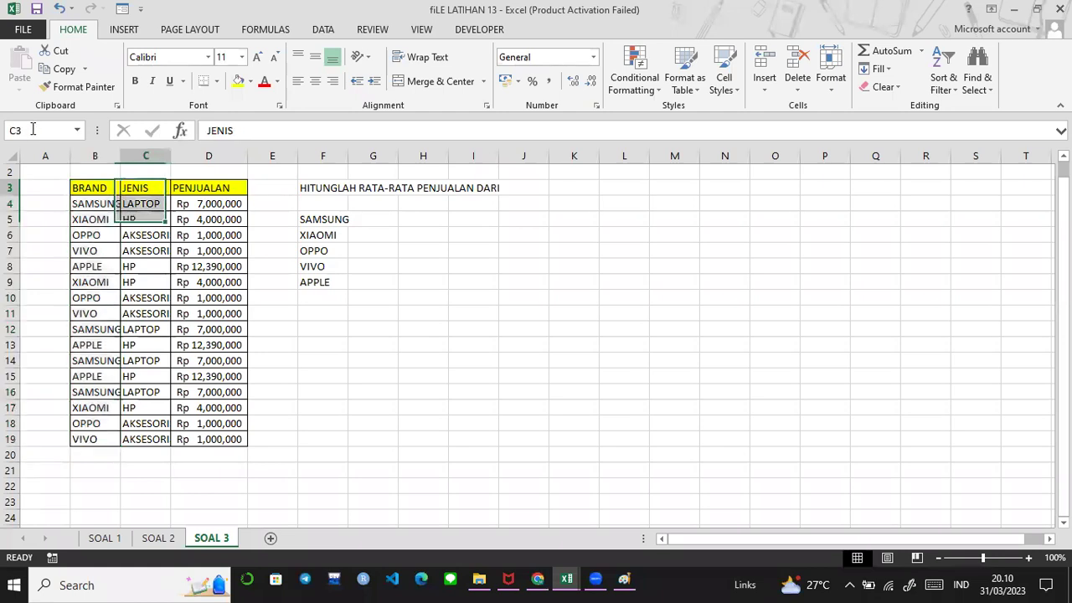
pyautogui.hotkey('shift', 'Down')
pyautogui.hotkey('shift', 'Down')
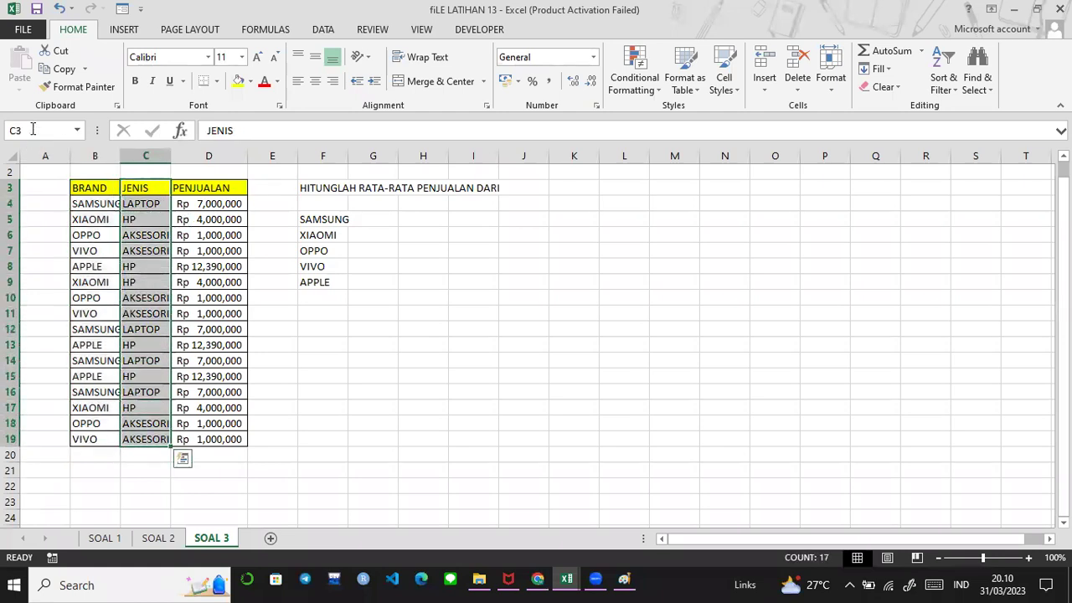
pyautogui.click(33, 129)
pyautogui.write('jenis')
pyautogui.press('Return')
# Define the name penjualan for the PENJUALAN column range D3:D19
pyautogui.press('Right')
pyautogui.hotkey('shift', 'Down')
pyautogui.hotkey('shift', 'Down')
pyautogui.hotkey('shift', 'Down')
pyautogui.hotkey('shift', 'Down')
pyautogui.hotkey('shift', 'Down')
pyautogui.hotkey('shift', 'Down')
pyautogui.hotkey('shift', 'Down')
pyautogui.hotkey('shift', 'Down')
pyautogui.hotkey('shift', 'Down')
pyautogui.hotkey('shift', 'Down')
pyautogui.hotkey('shift', 'Down')
pyautogui.hotkey('shift', 'Down')
pyautogui.hotkey('shift', 'Down')
pyautogui.hotkey('shift', 'Down')
pyautogui.hotkey('shift', 'Down')
pyautogui.hotkey('shift', 'Down')
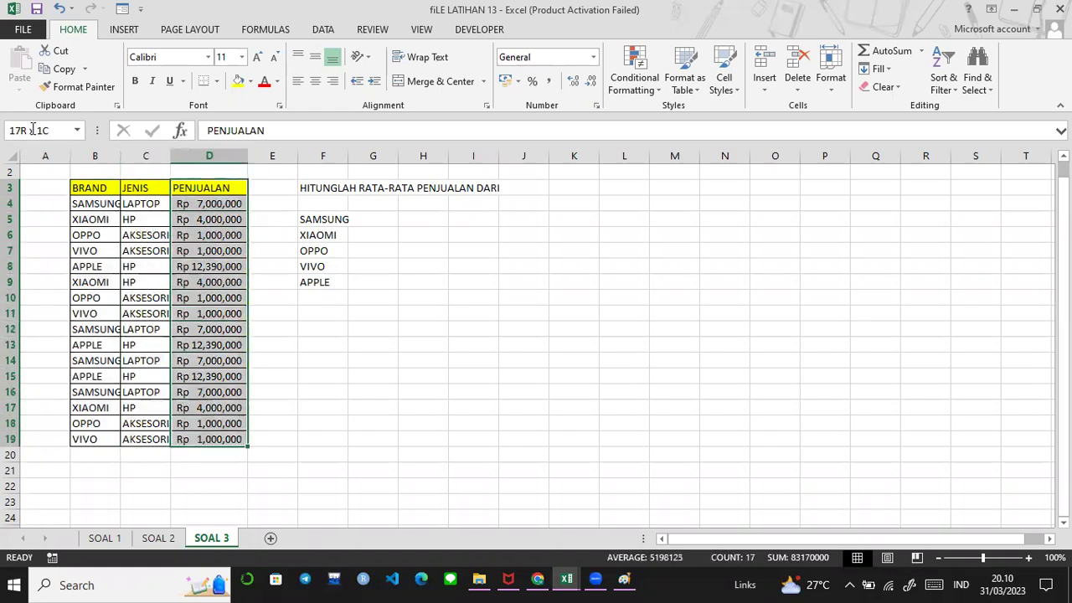
pyautogui.click(32, 129)
pyautogui.write('penjualan')
pyautogui.press('Return')
pyautogui.press('Down')
pyautogui.press('Down')
pyautogui.press('Right')
pyautogui.press('Right')
pyautogui.press('Up')
pyautogui.press('Up')
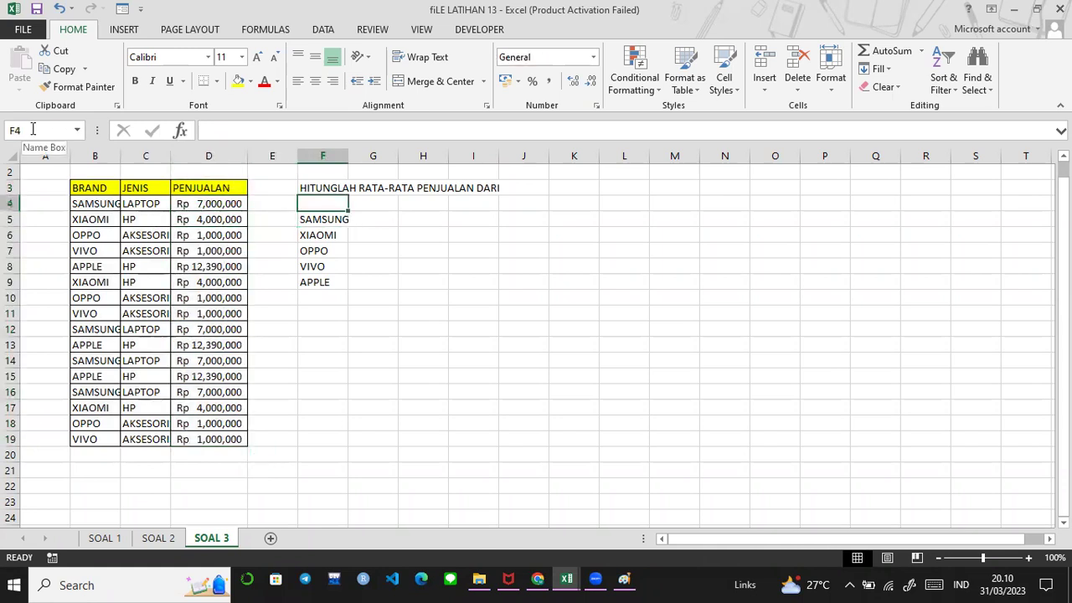
pyautogui.press('Right')
pyautogui.press('Right')
pyautogui.press('Right')
pyautogui.press('Right')
pyautogui.press('Right')
pyautogui.press('Right')
pyautogui.press('Left')
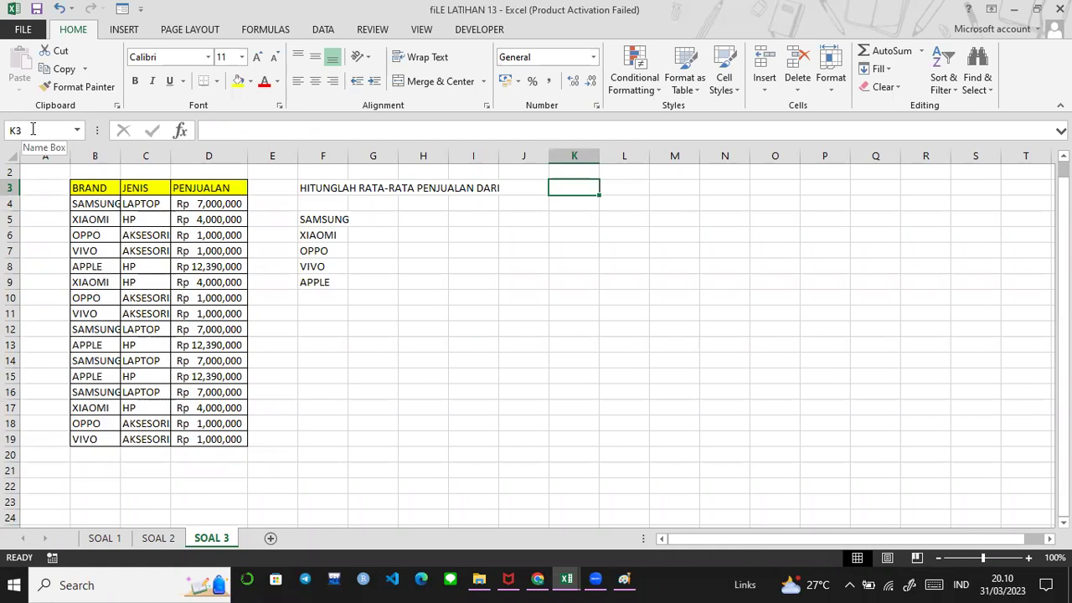
pyautogui.click(462, 67)
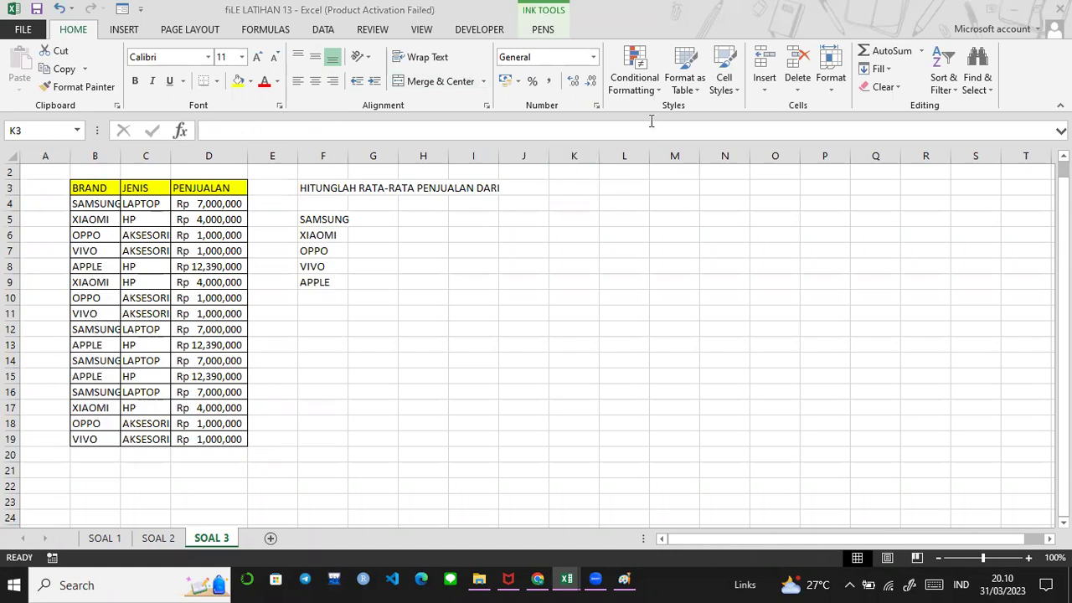
pyautogui.click(553, 237)
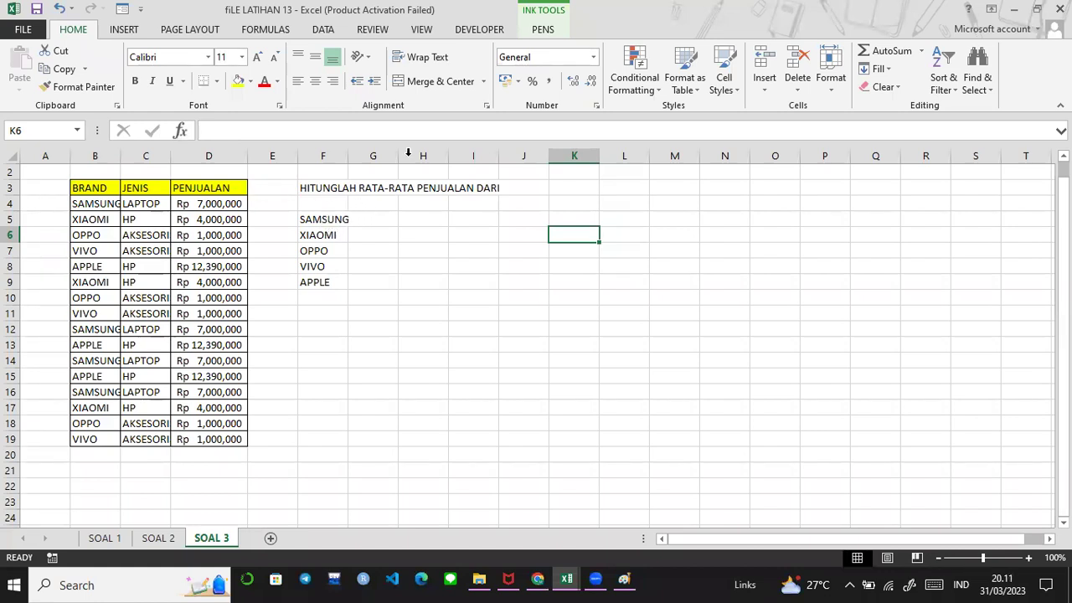
pyautogui.click(612, 91)
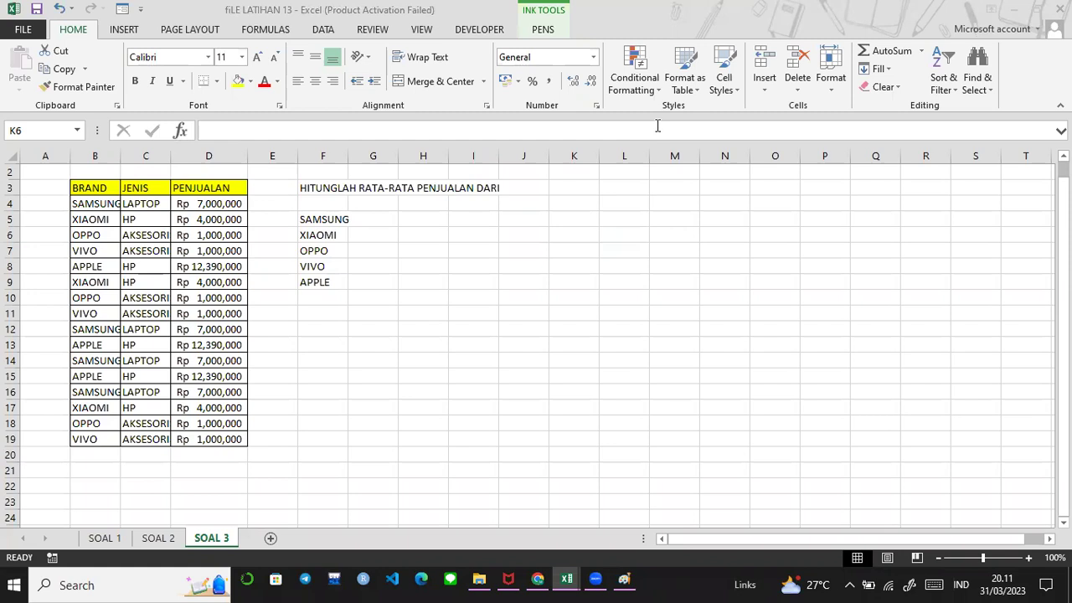
# In G5, start an AVERAGEIF formula for SAMSUNG with the brand named range as its range argument
pyautogui.click(383, 216)
pyautogui.write('=av')
pyautogui.press('Down')
pyautogui.press('Down')
pyautogui.press('Down')
pyautogui.press('Tab')
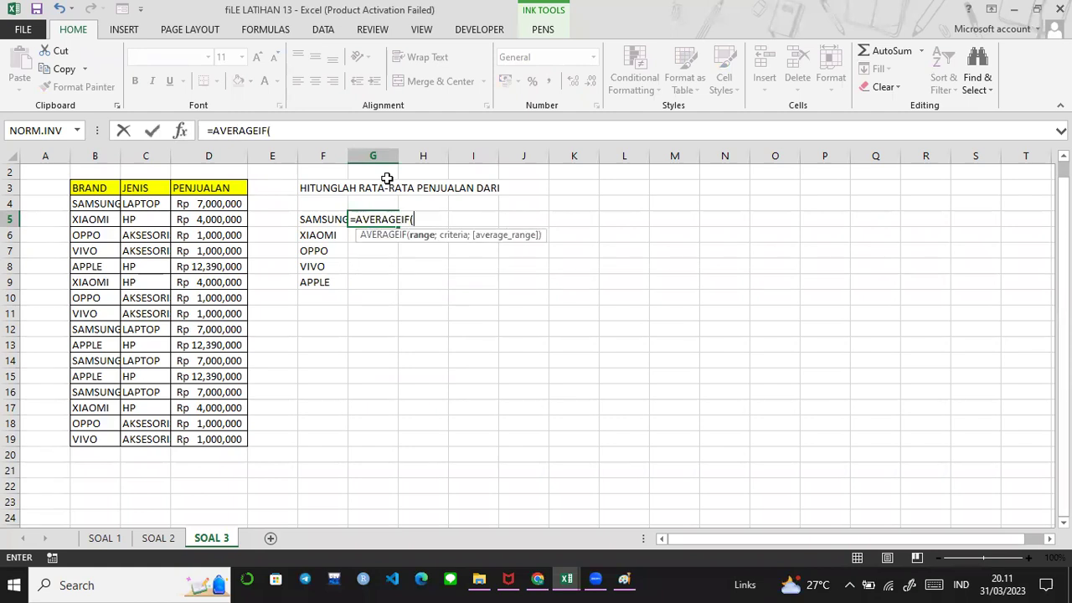
pyautogui.click(384, 132)
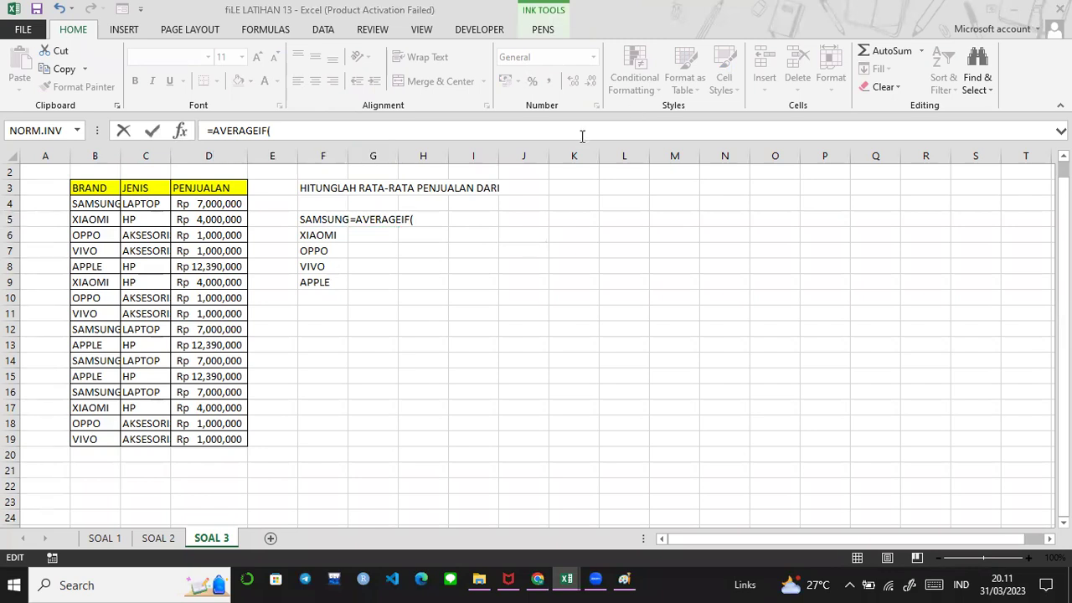
pyautogui.click(577, 136)
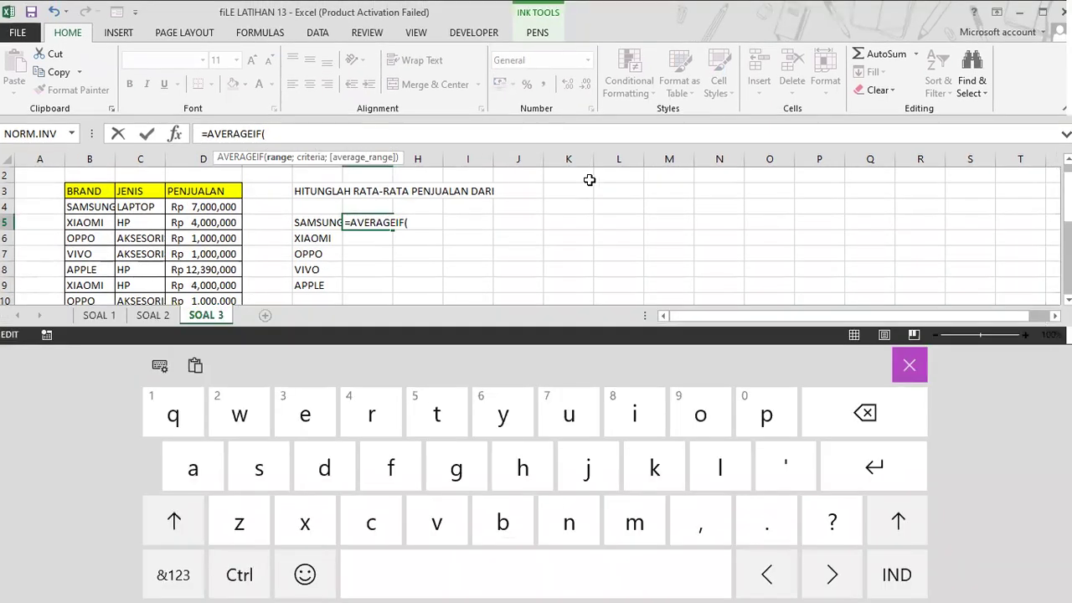
pyautogui.click(906, 367)
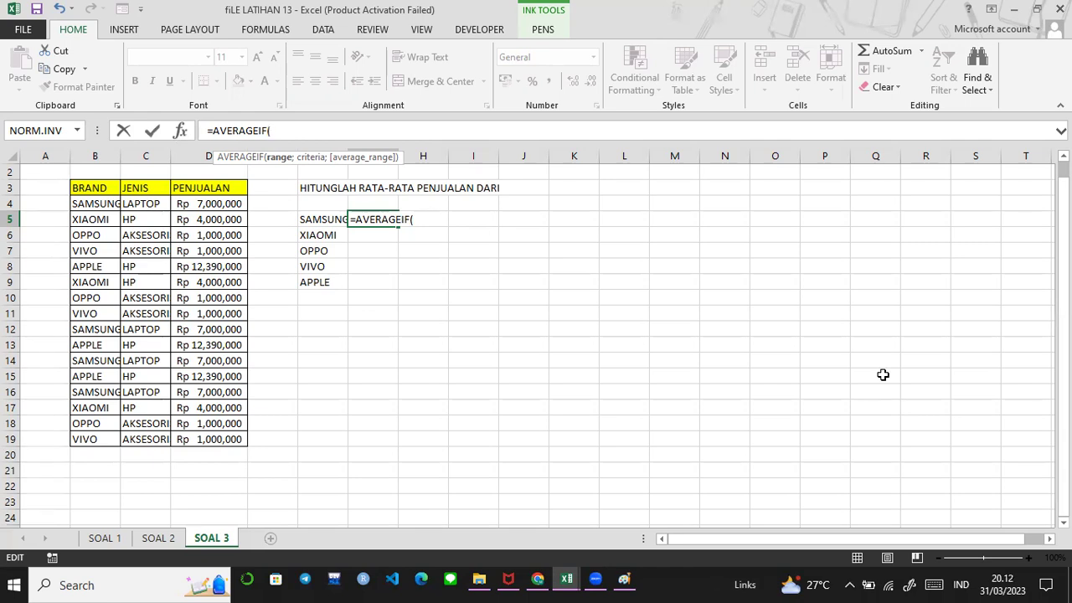
pyautogui.click(549, 74)
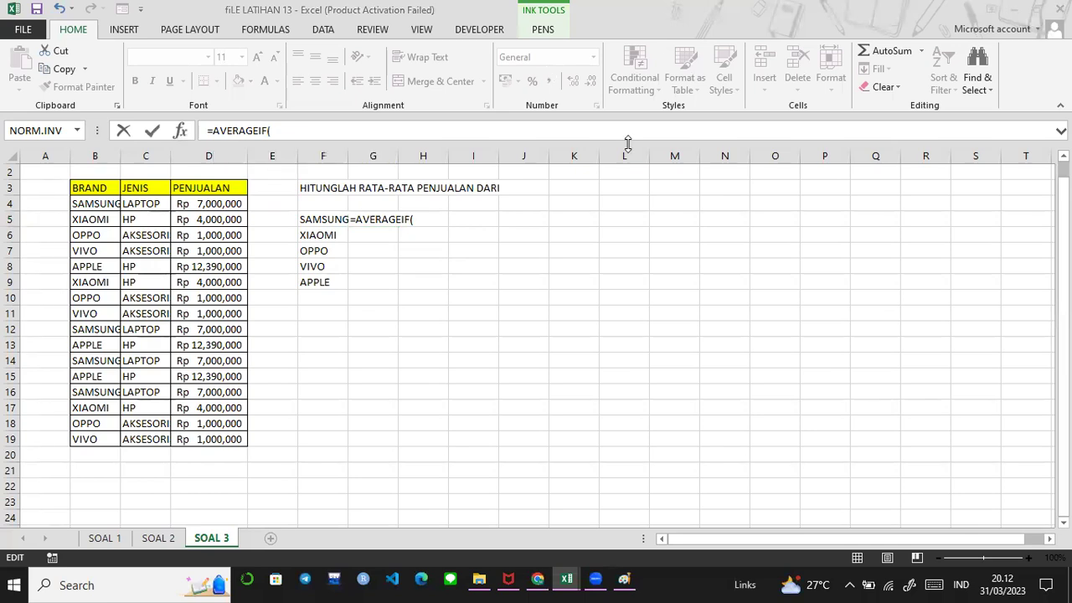
pyautogui.click(627, 142)
pyautogui.write('br')
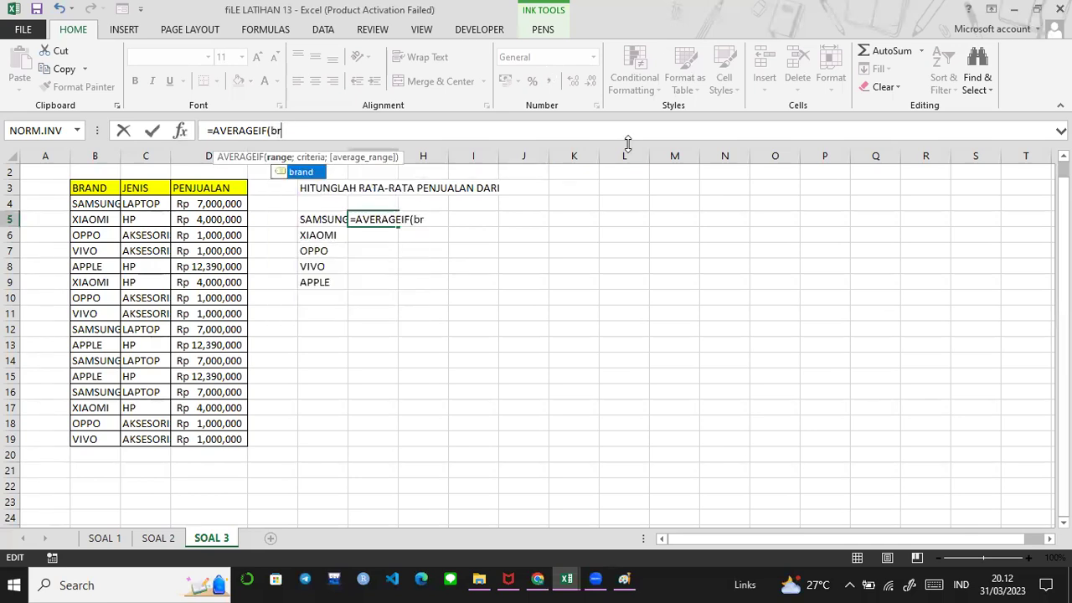
pyautogui.press('Tab')
pyautogui.write(';')
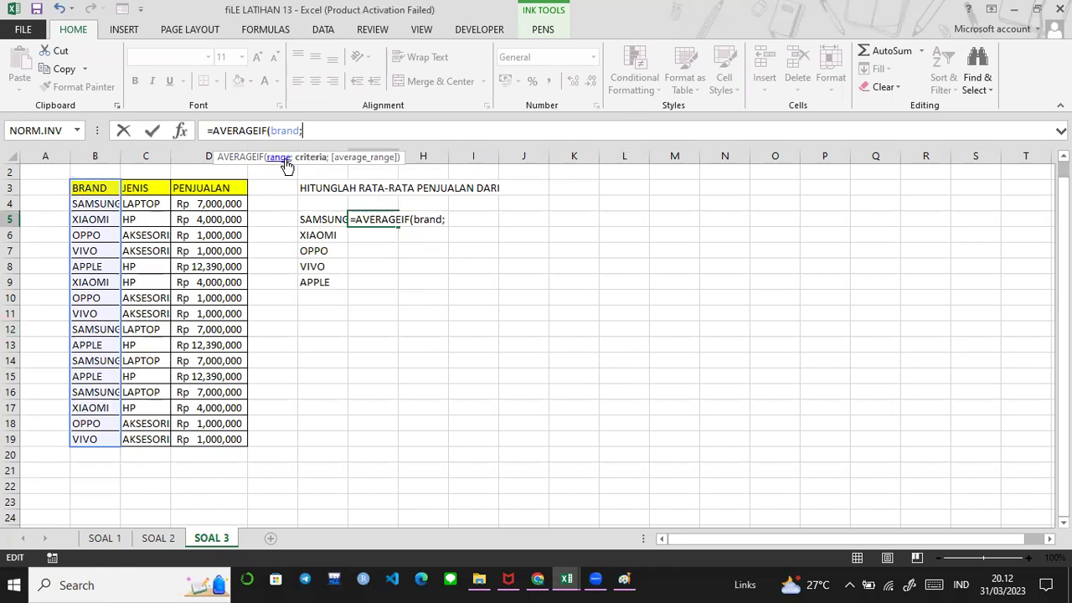
# Complete the G5 AVERAGEIF formula with F5 as the criterion and the penjualan named range as the average range
pyautogui.click(312, 219)
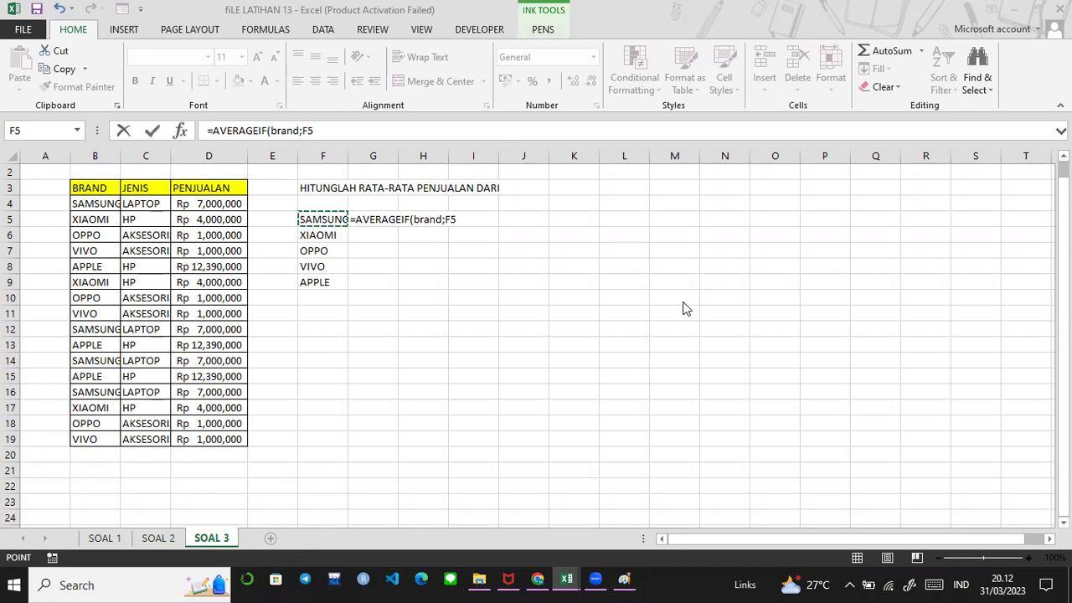
pyautogui.click(635, 129)
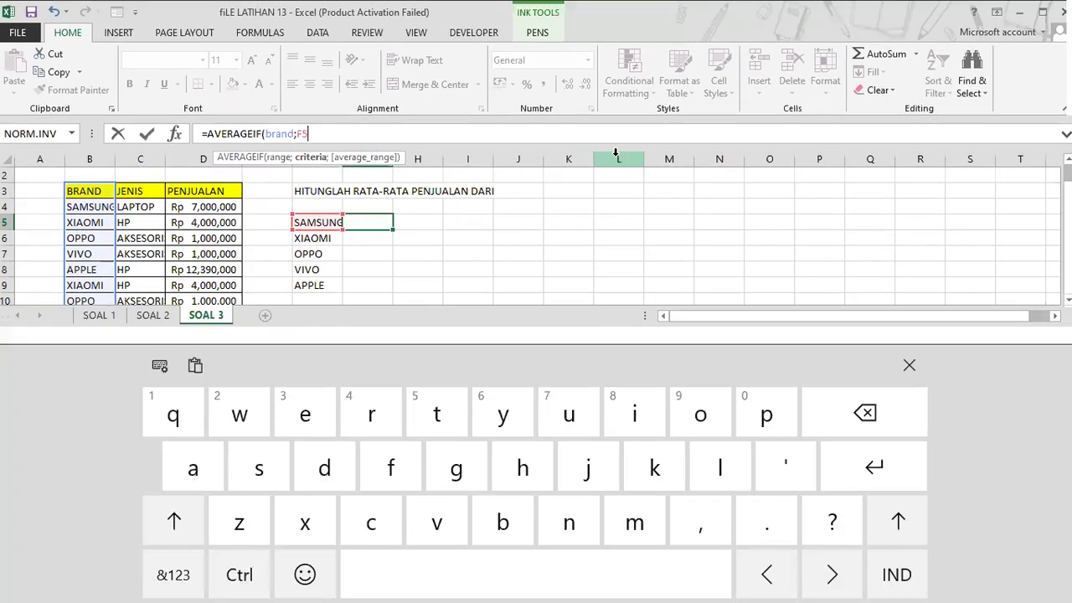
pyautogui.write(';')
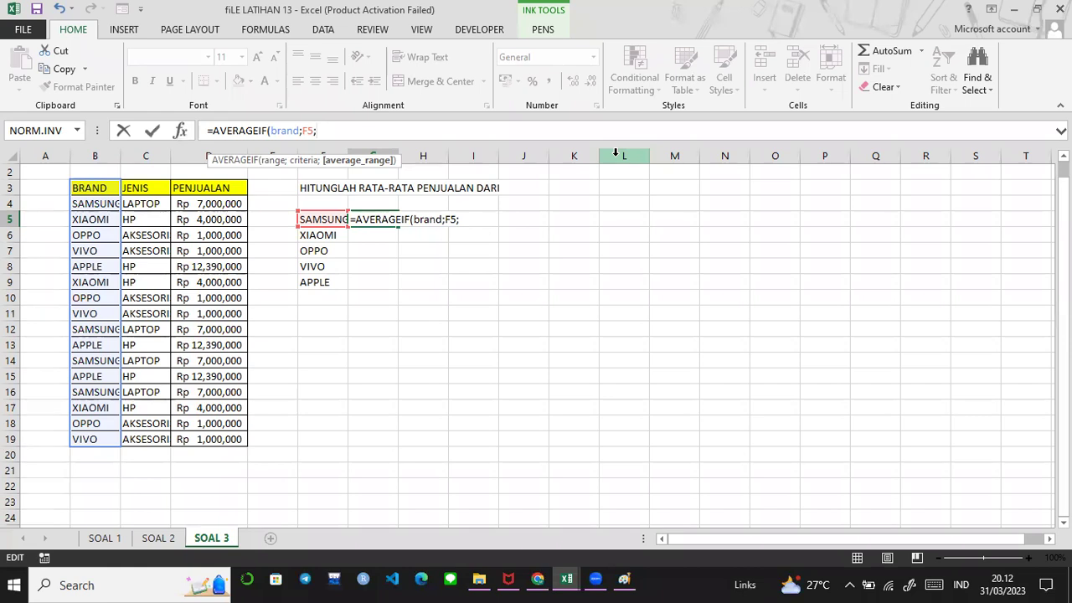
pyautogui.write('penjualan')
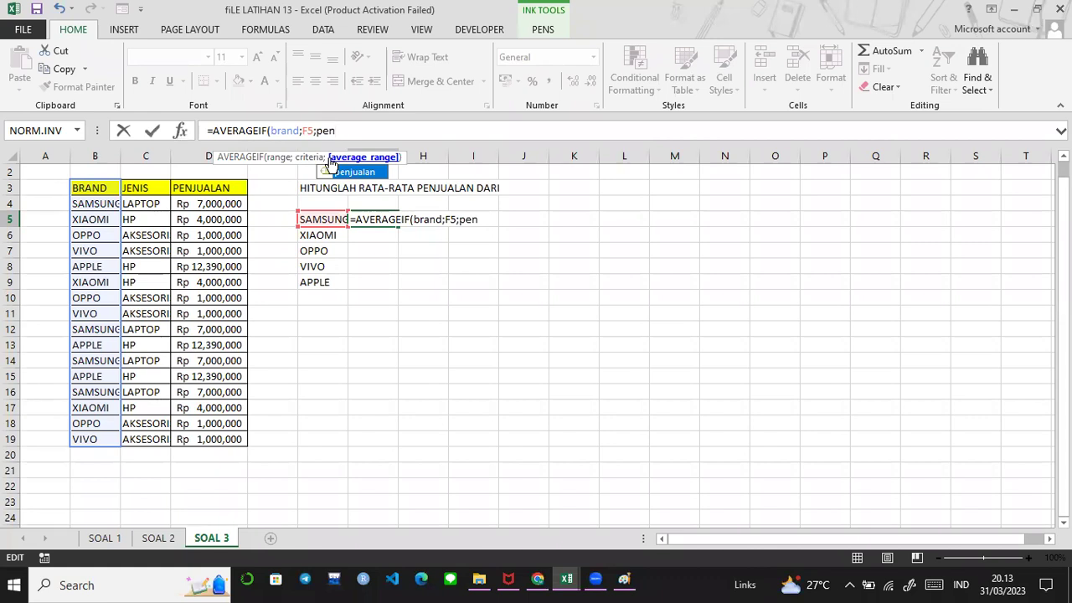
pyautogui.press('Tab')
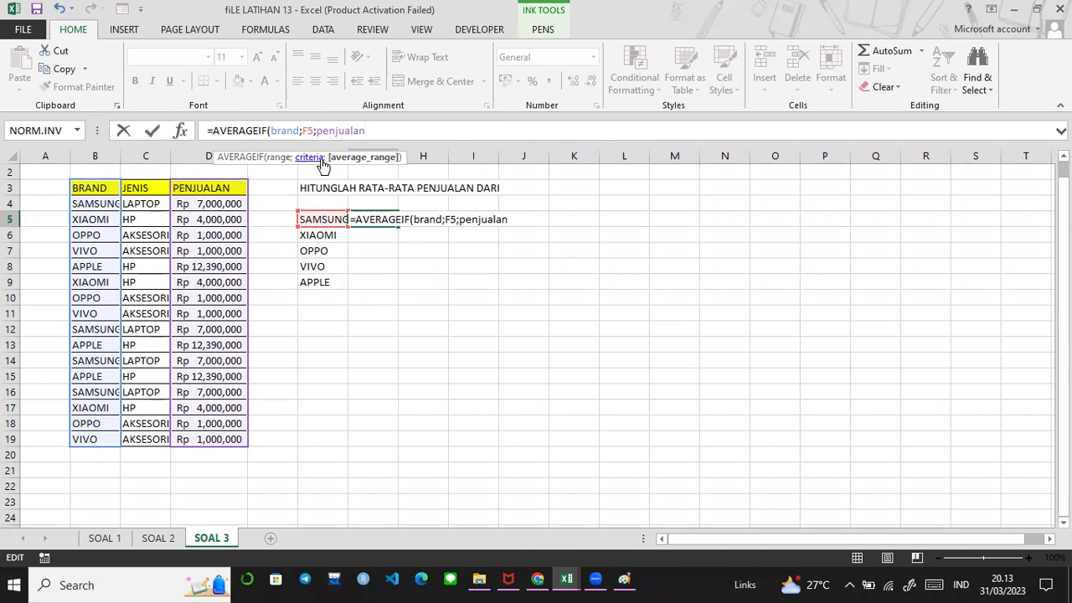
pyautogui.press('Return')
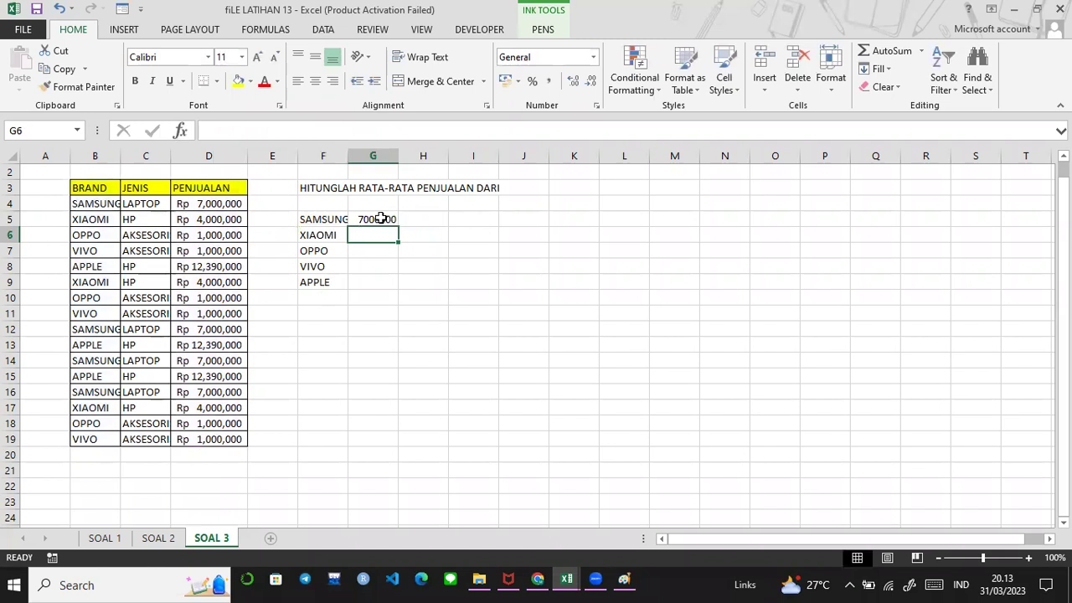
# Apply the Accounting number format to the average cells G5:G9
pyautogui.click(366, 214)
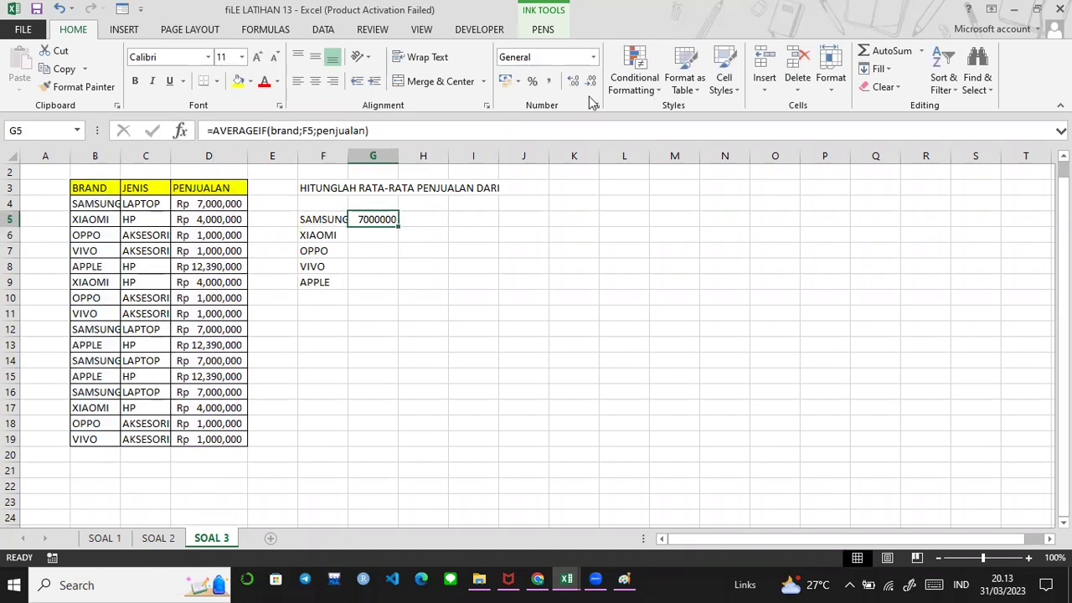
pyautogui.click(593, 56)
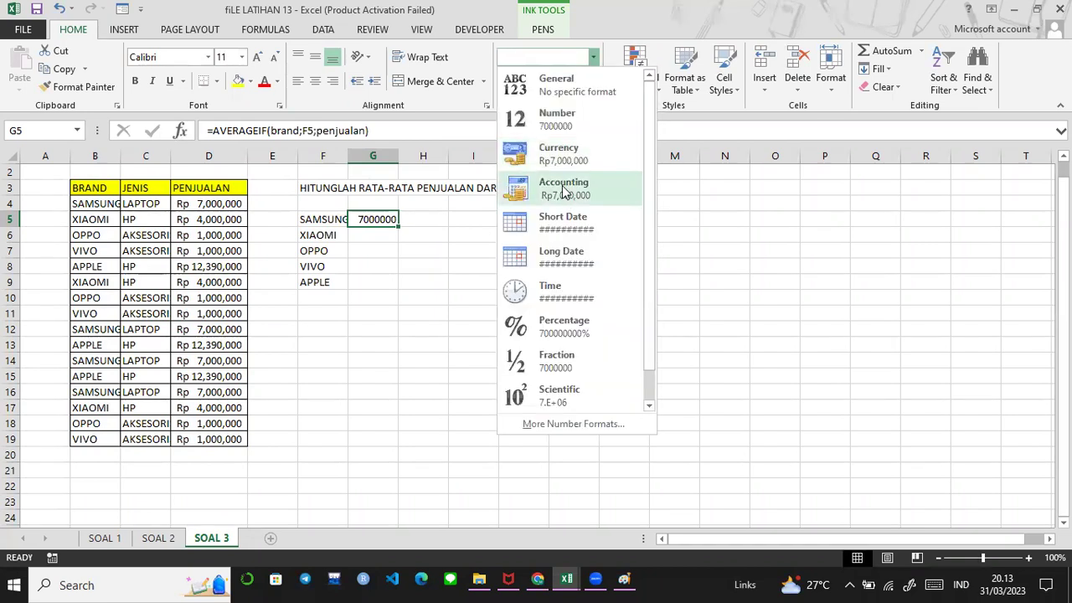
pyautogui.click(563, 191)
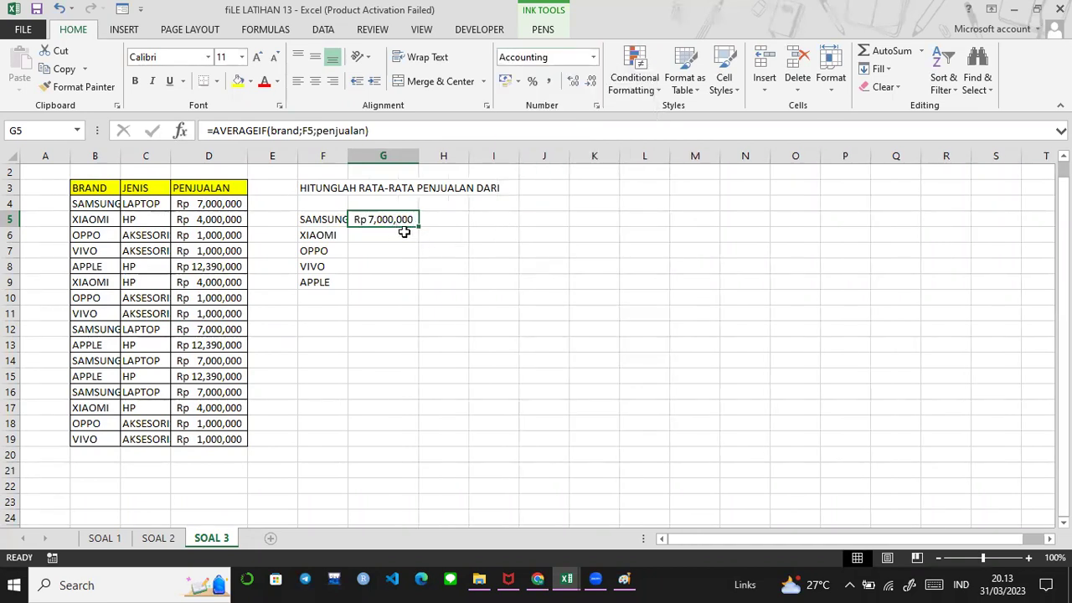
pyautogui.hotkey('shift', 'Down')
pyautogui.hotkey('shift', 'Down')
pyautogui.hotkey('shift', 'Down')
pyautogui.hotkey('shift', 'Down')
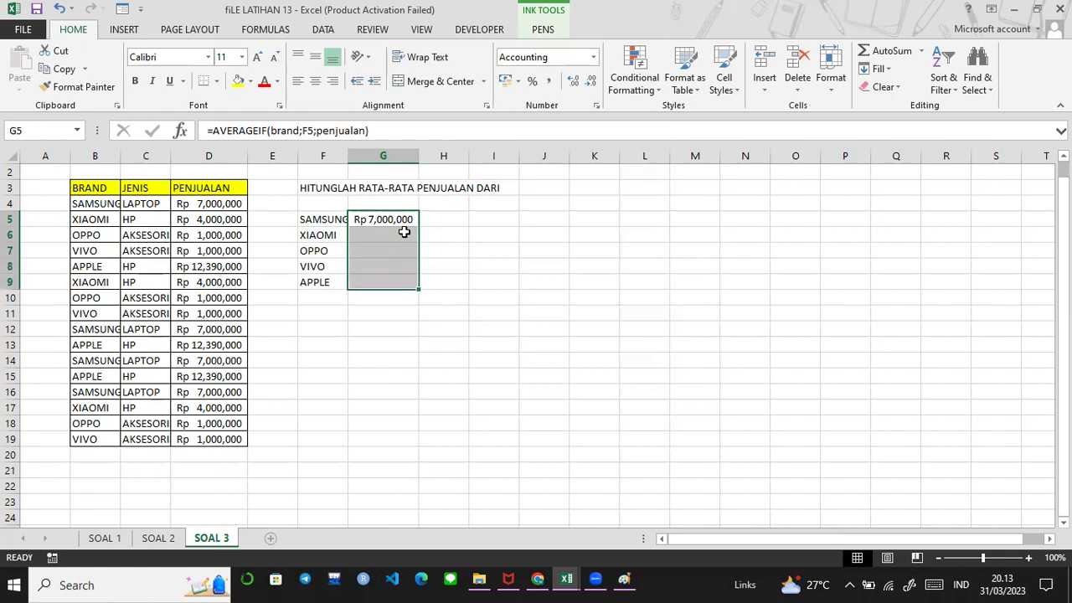
pyautogui.click(593, 57)
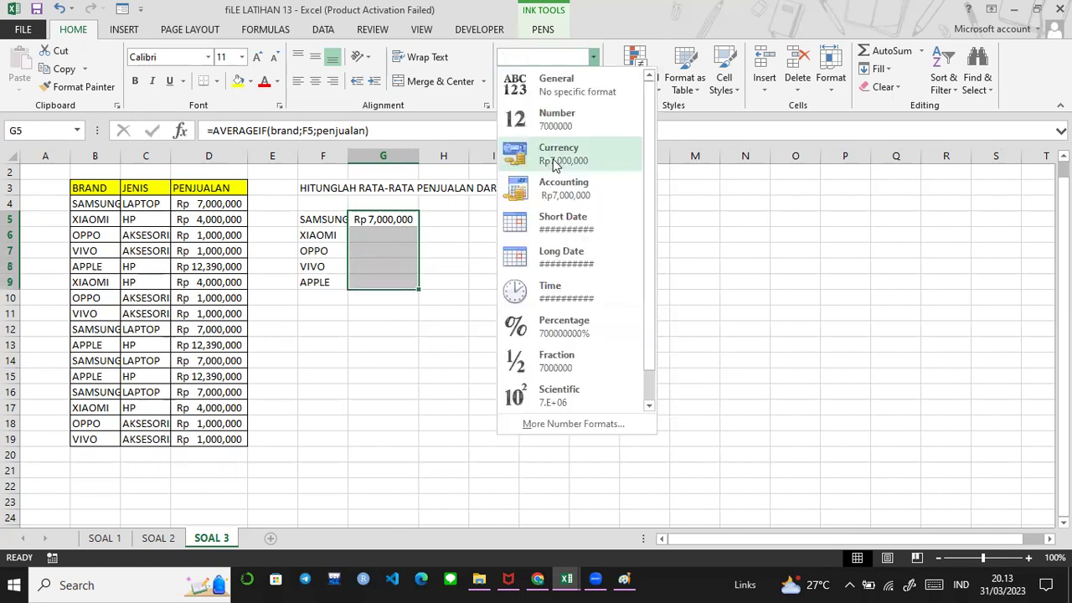
pyautogui.click(552, 186)
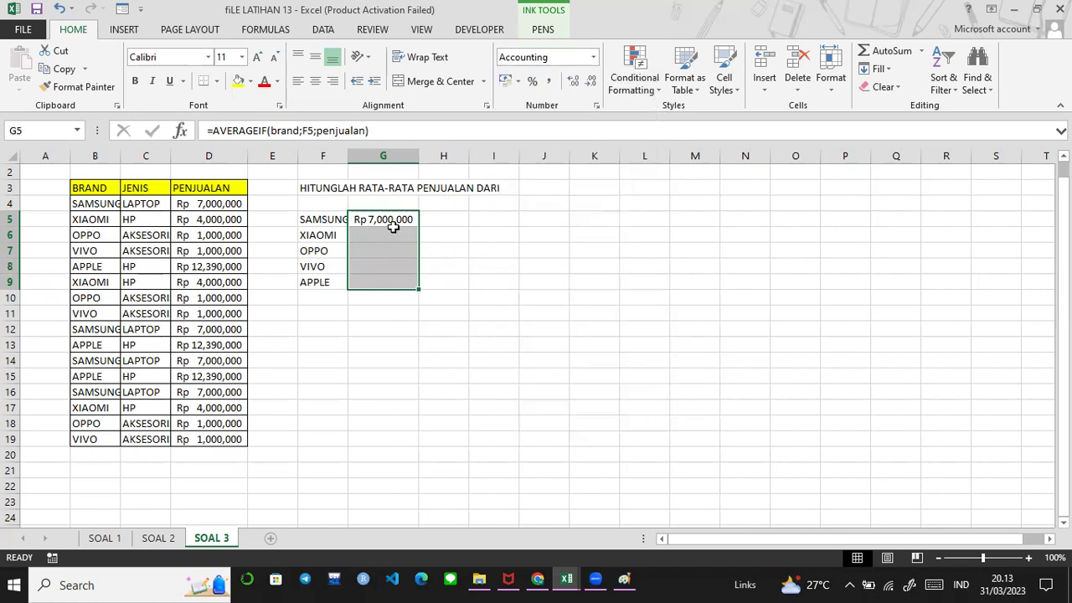
# Fill the AVERAGEIF formula from G5 down to G9 and widen column G to fit the APPLE average
pyautogui.click(316, 234)
pyautogui.click(378, 243)
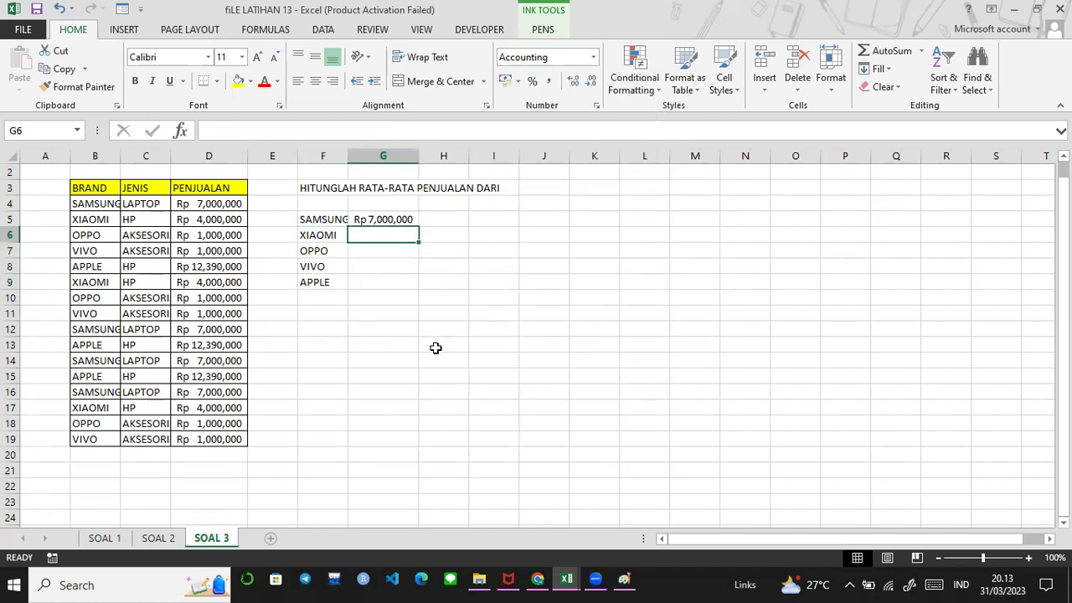
pyautogui.click(407, 216)
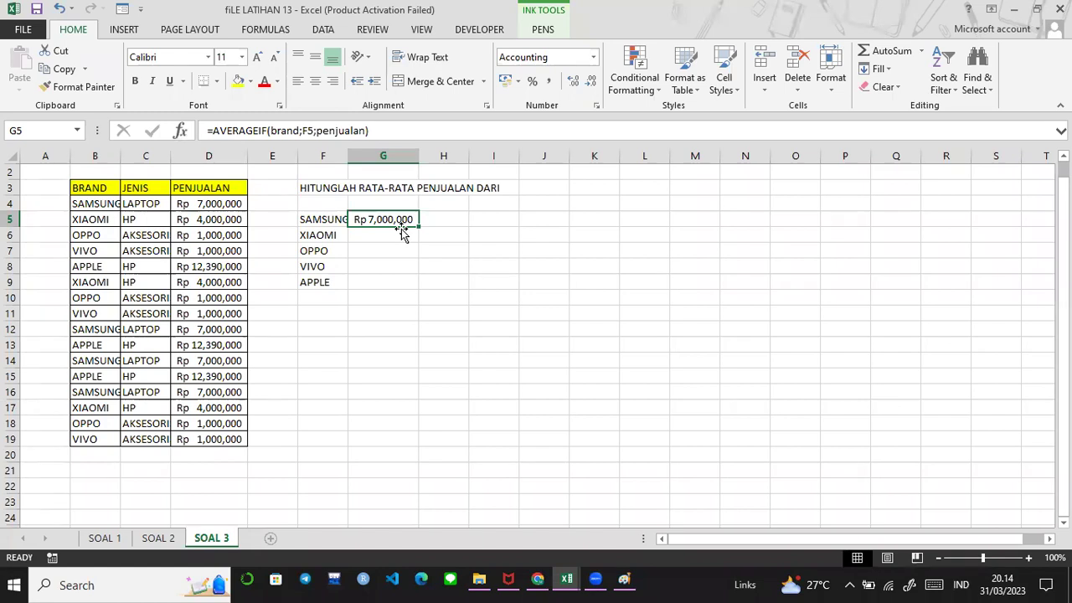
pyautogui.moveTo(417, 226); pyautogui.dragTo(417, 284)
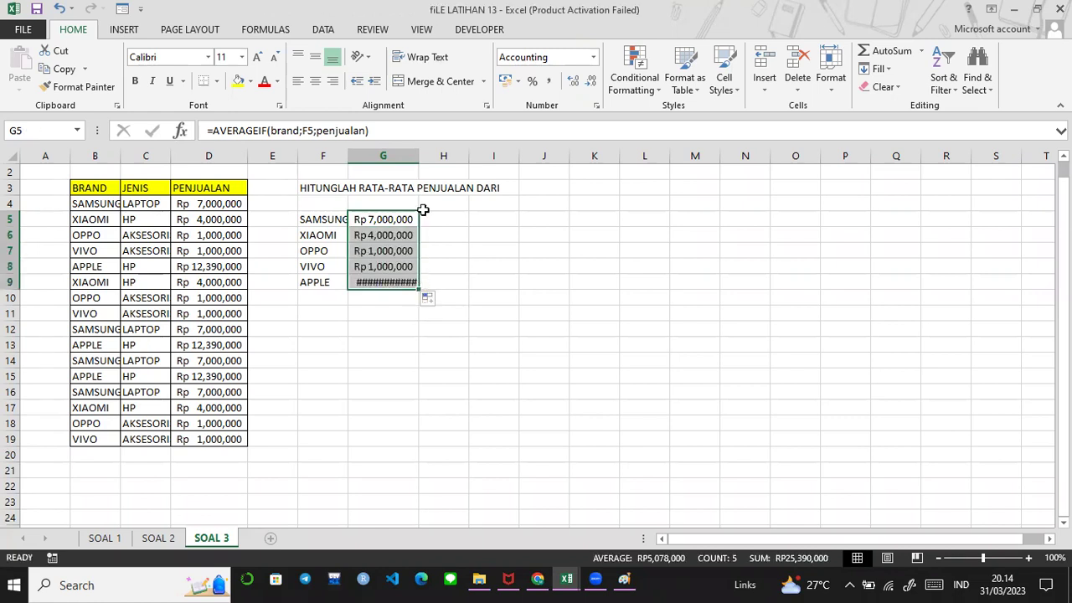
pyautogui.moveTo(418, 157); pyautogui.dragTo(442, 159)
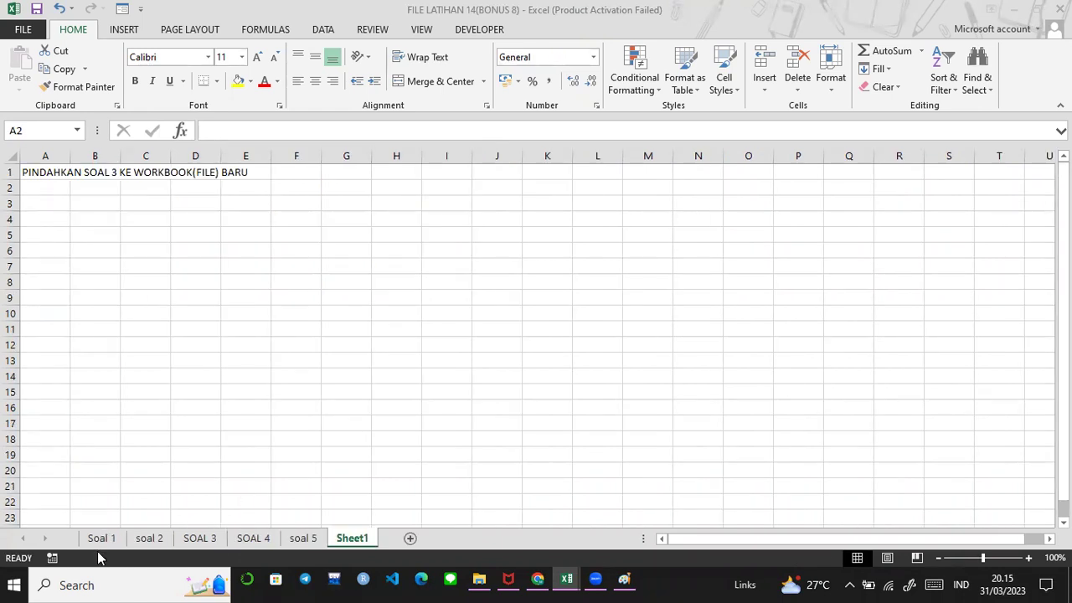
# In the FILE LATIHAN 14(BONUS 8) workbook, look through the exercises on sheets Soal 1 to soal 5
pyautogui.click(101, 539)
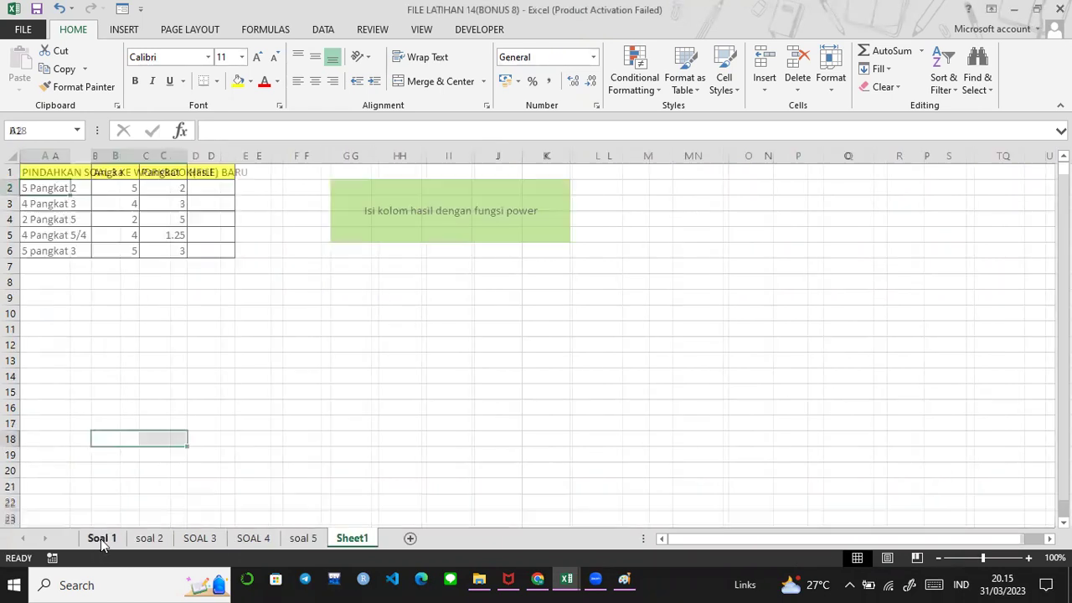
pyautogui.click(166, 540)
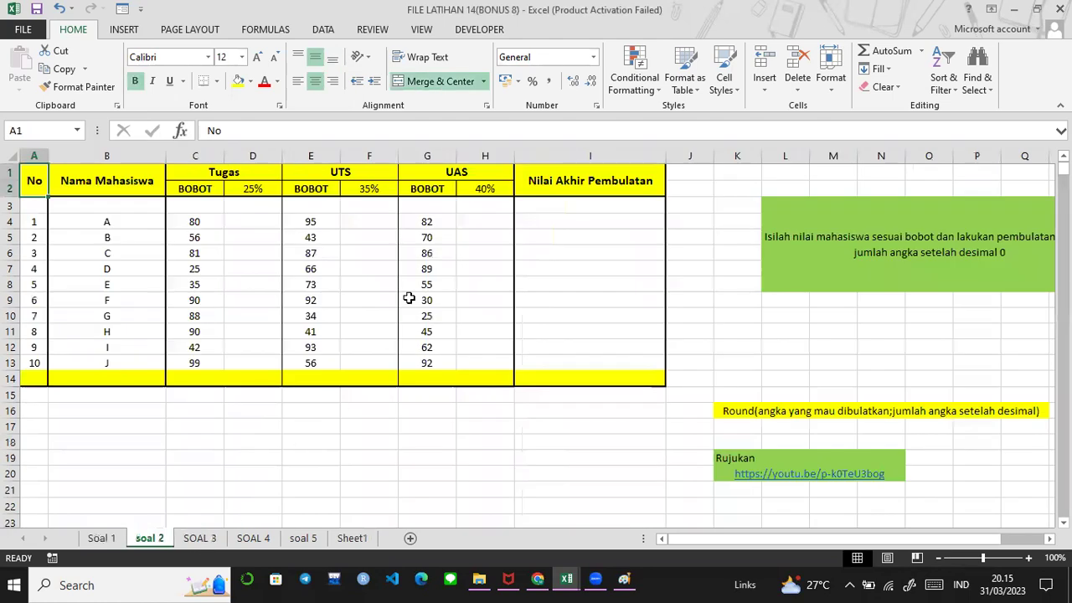
pyautogui.click(209, 544)
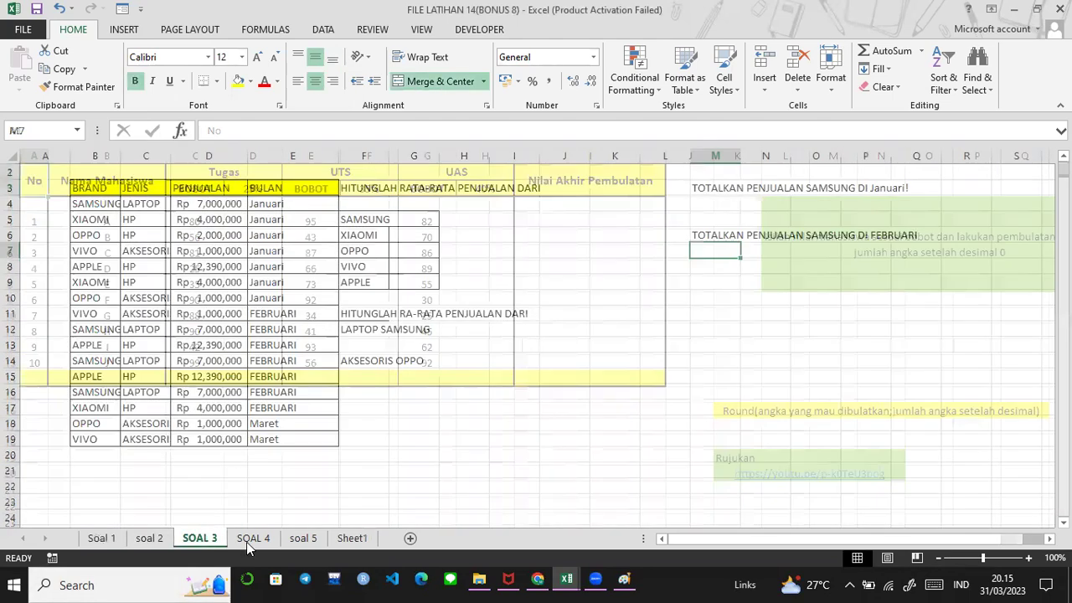
pyautogui.click(247, 542)
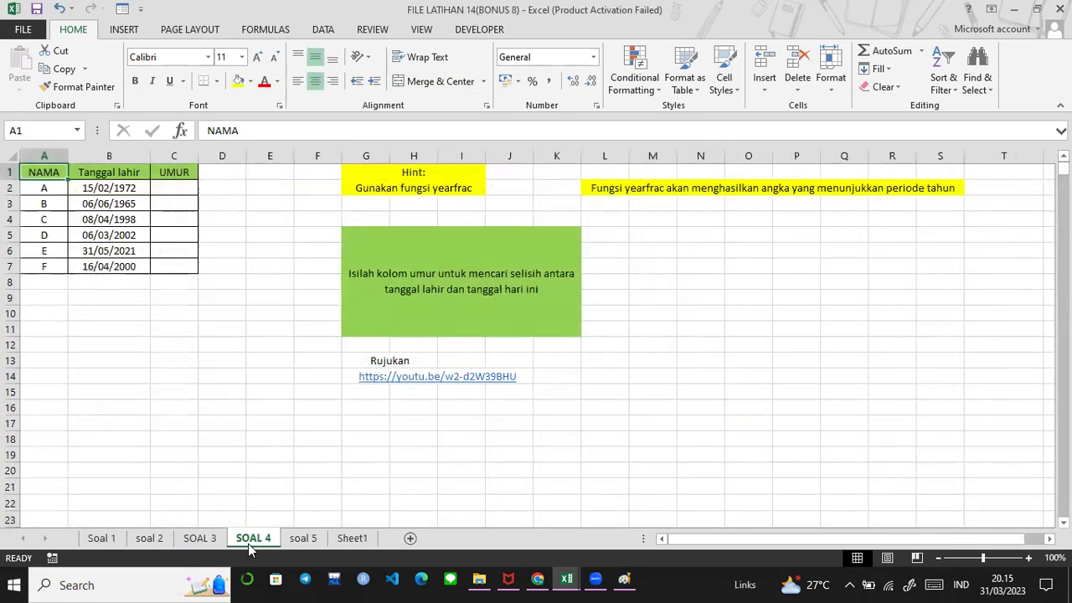
pyautogui.click(300, 545)
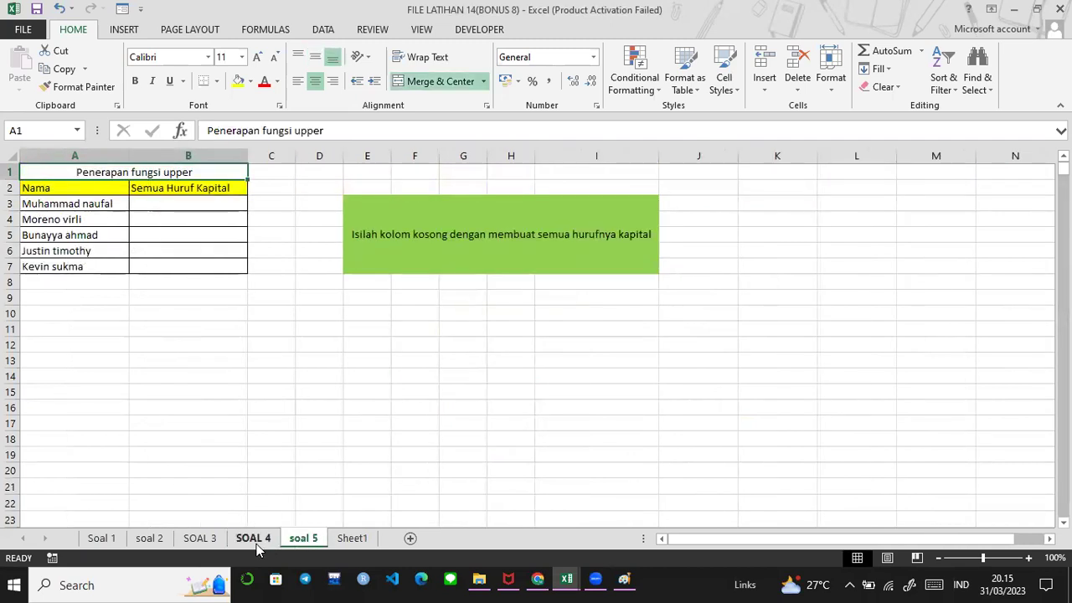
pyautogui.click(257, 542)
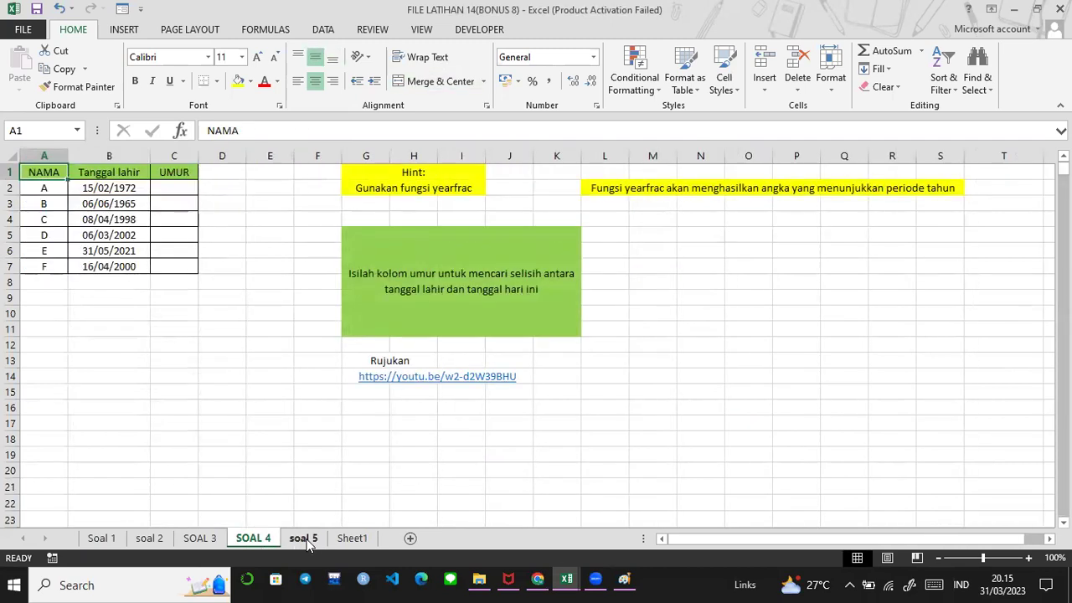
# On the Soal 1 sheet, enter the notes pangkat in B18, ^ in C18 and power in D18
pyautogui.click(116, 543)
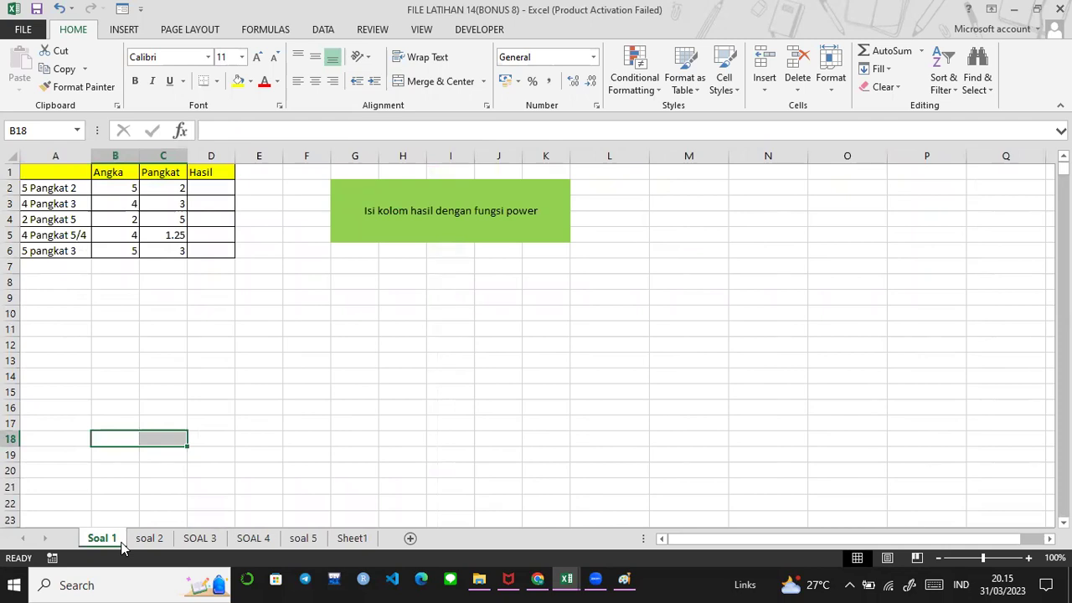
pyautogui.write('pangkat')
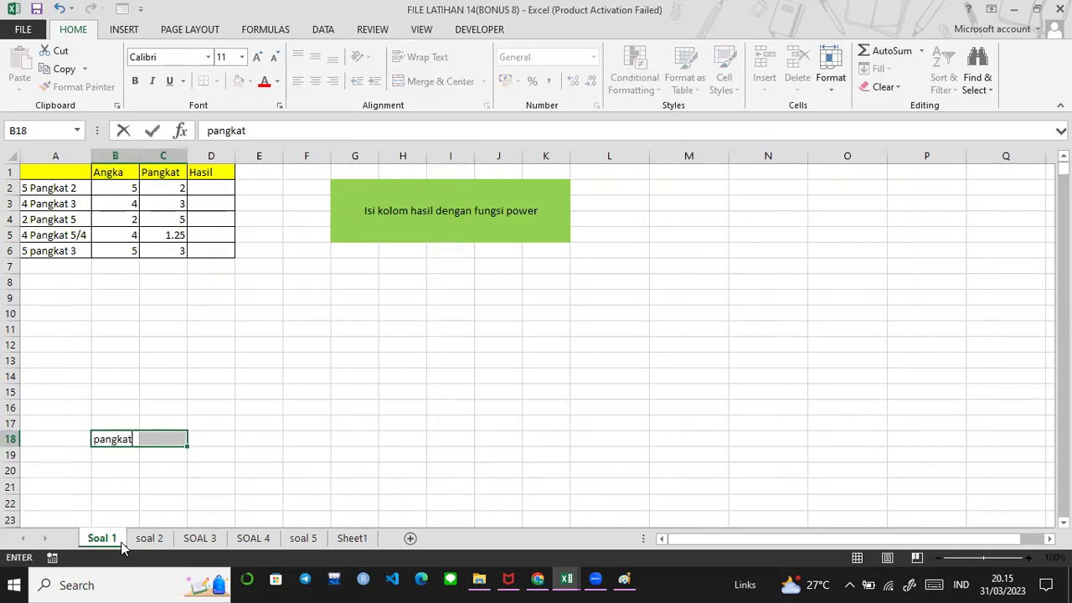
pyautogui.hotkey('ctrl', 'Return')
pyautogui.press('Right')
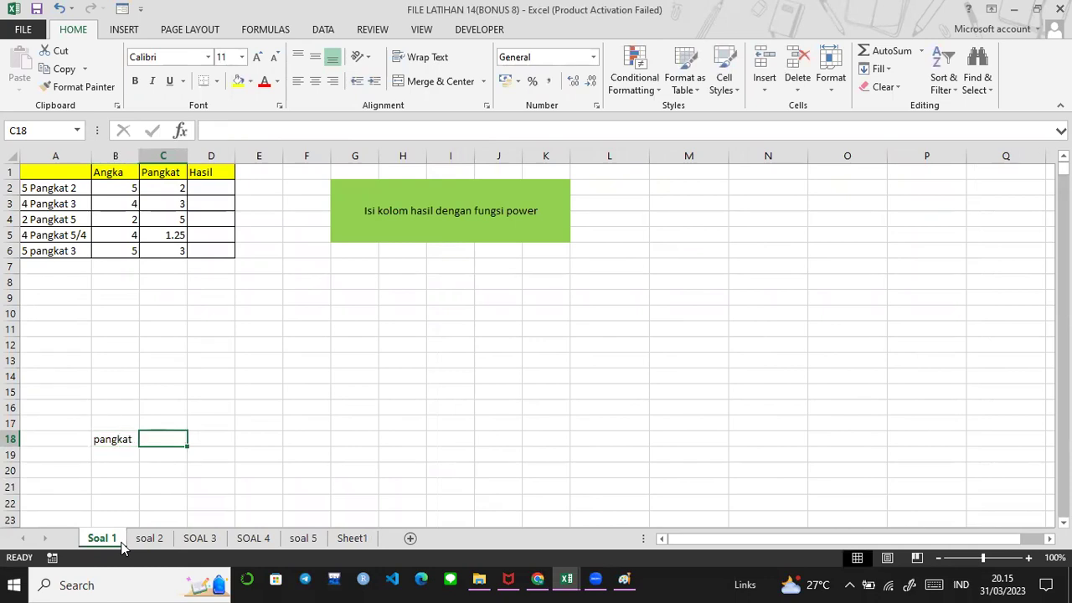
pyautogui.write('^')
pyautogui.press('Tab')
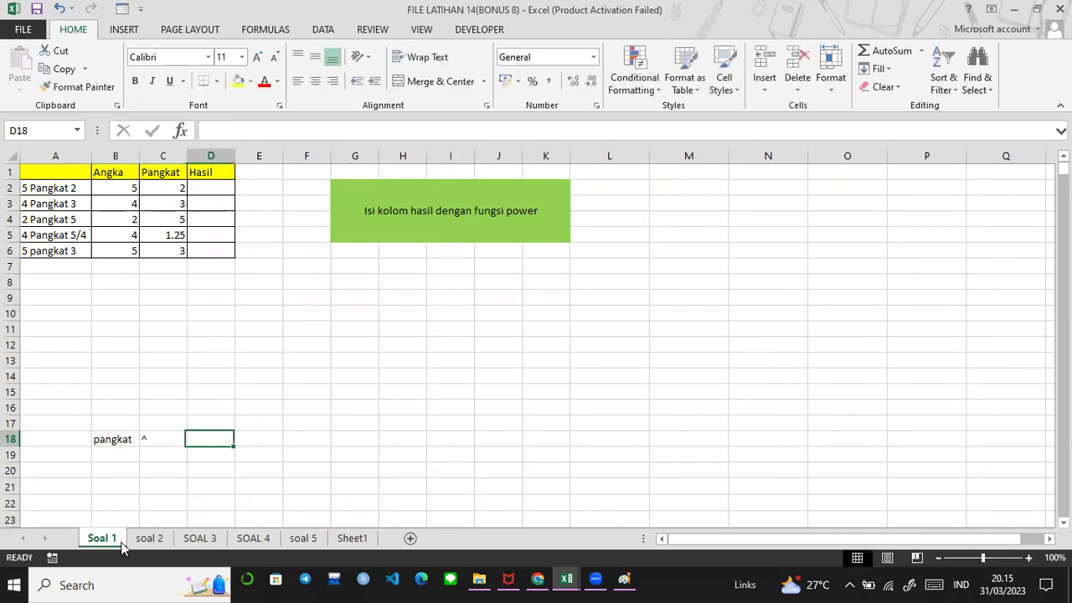
pyautogui.write('power')
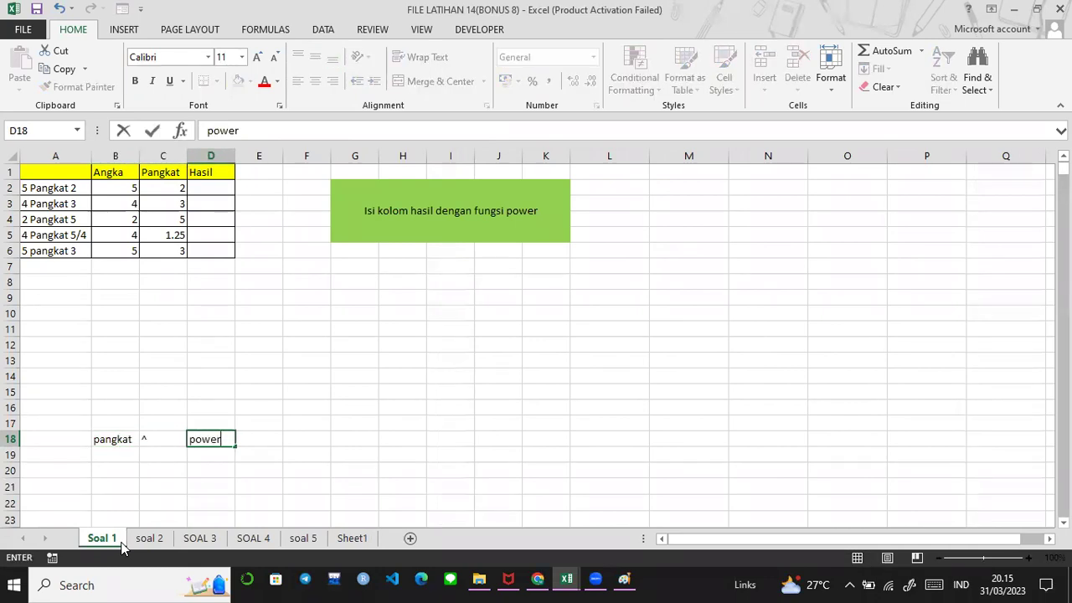
pyautogui.press('Return')
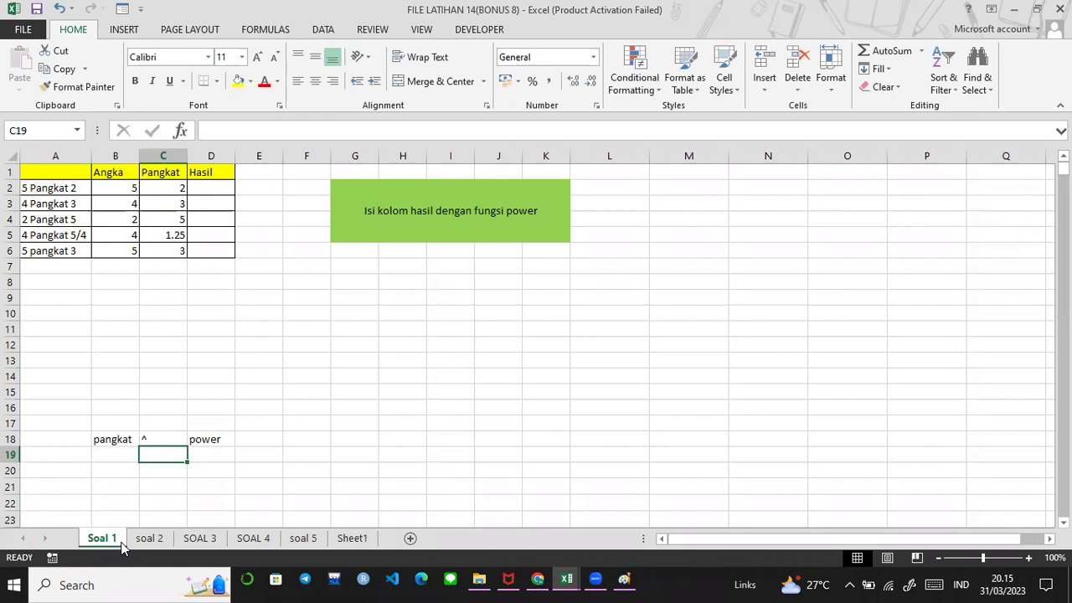
# Enter the example note 5 pangkat 2 in cell C19
pyautogui.write('5 lu')
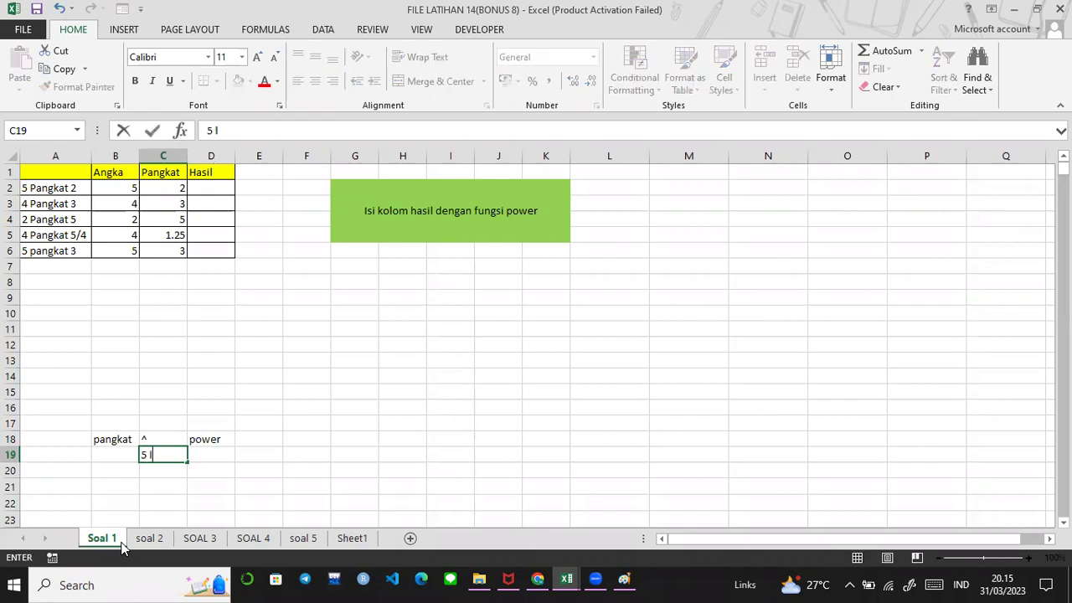
pyautogui.press('BackSpace')
pyautogui.press('BackSpace')
pyautogui.write('limat')
pyautogui.press('BackSpace')
pyautogui.press('BackSpace')
pyautogui.press('BackSpace')
pyautogui.press('BackSpace')
pyautogui.press('BackSpace')
pyautogui.write('pangkat')
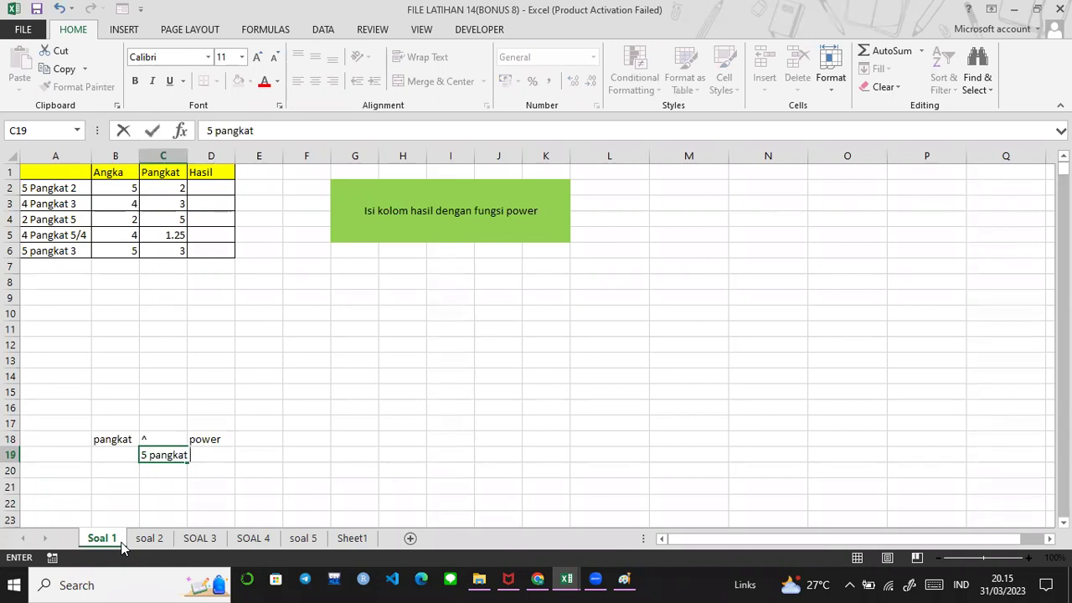
pyautogui.write(' 2')
pyautogui.press('Return')
# Enter the two ways of writing that power as text, 5^2 in E19 and power(5;2) in E20
pyautogui.press('Up')
pyautogui.press('Right')
pyautogui.press('Right')
pyautogui.write('5^2')
pyautogui.press('Return')
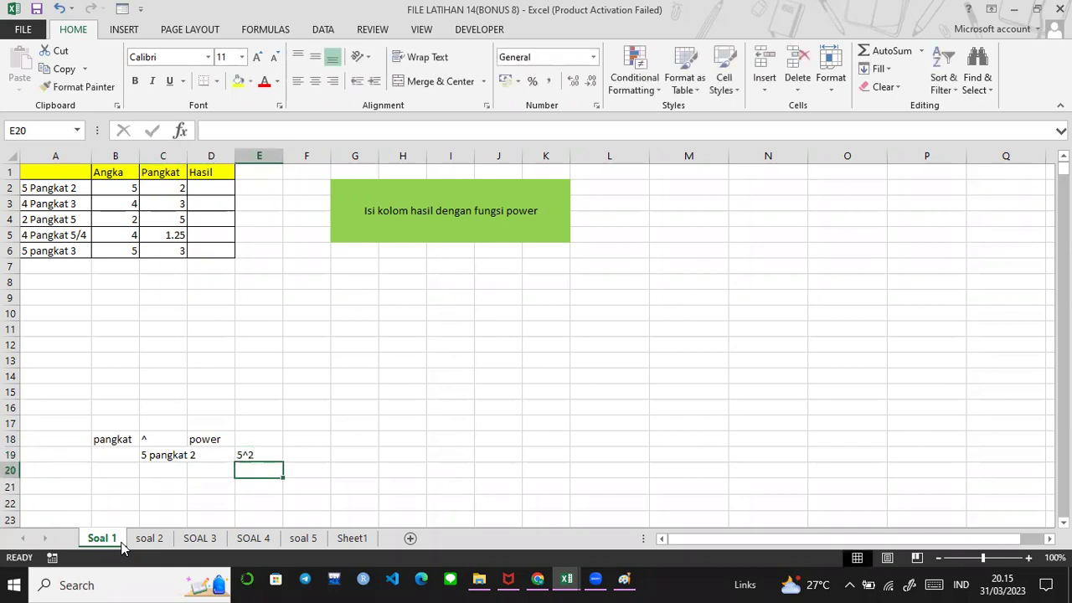
pyautogui.write('power(5;2)')
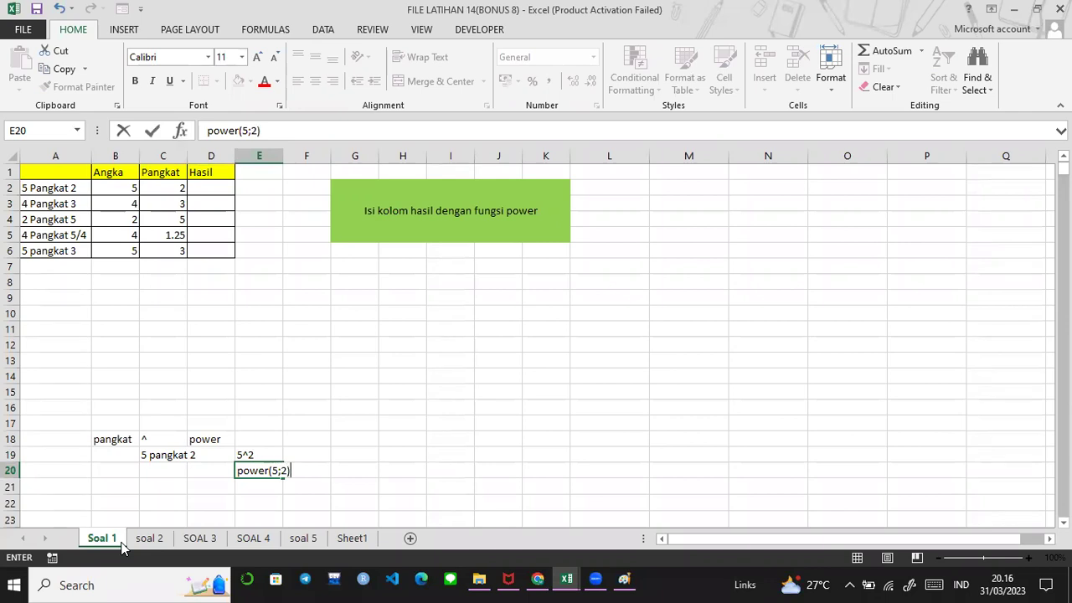
pyautogui.press('Return')
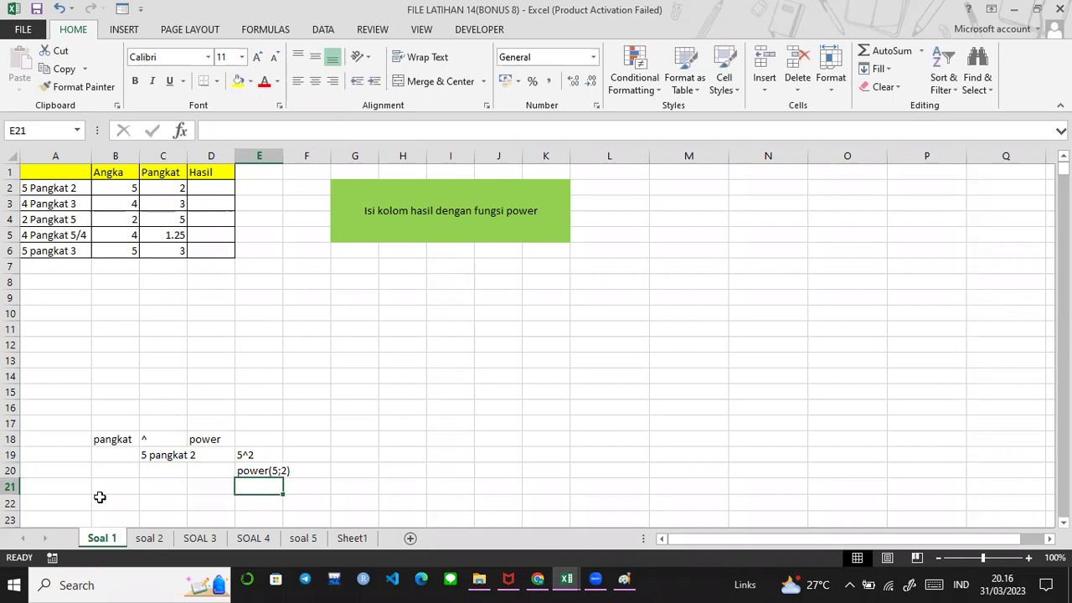
# Calculate the first Hasil value in D2 with =POWER(B2;C2) and fill the formula down to D6
pyautogui.click(214, 189)
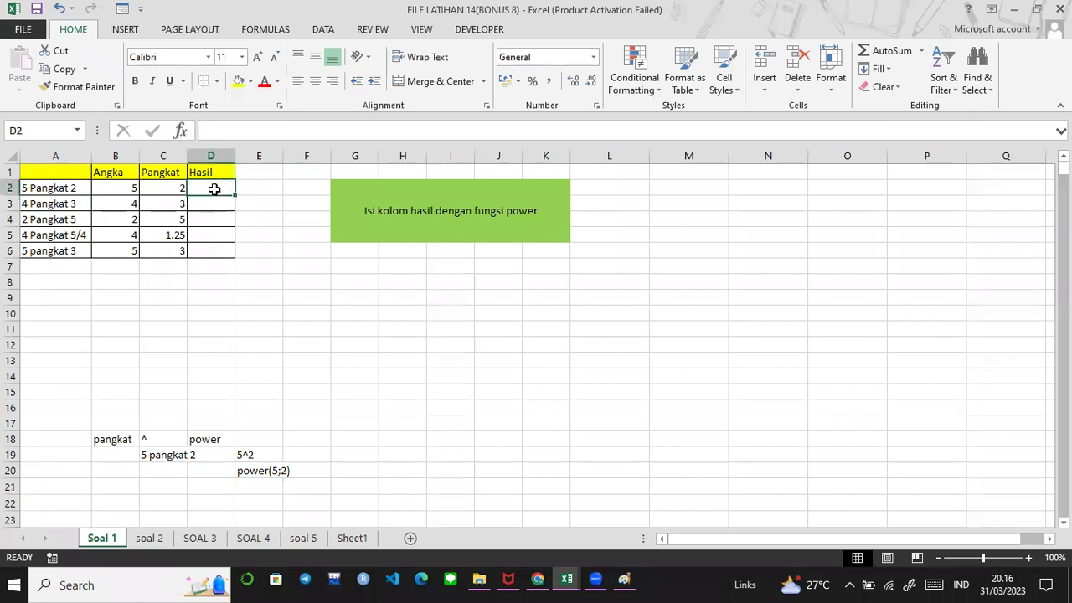
pyautogui.write('=po')
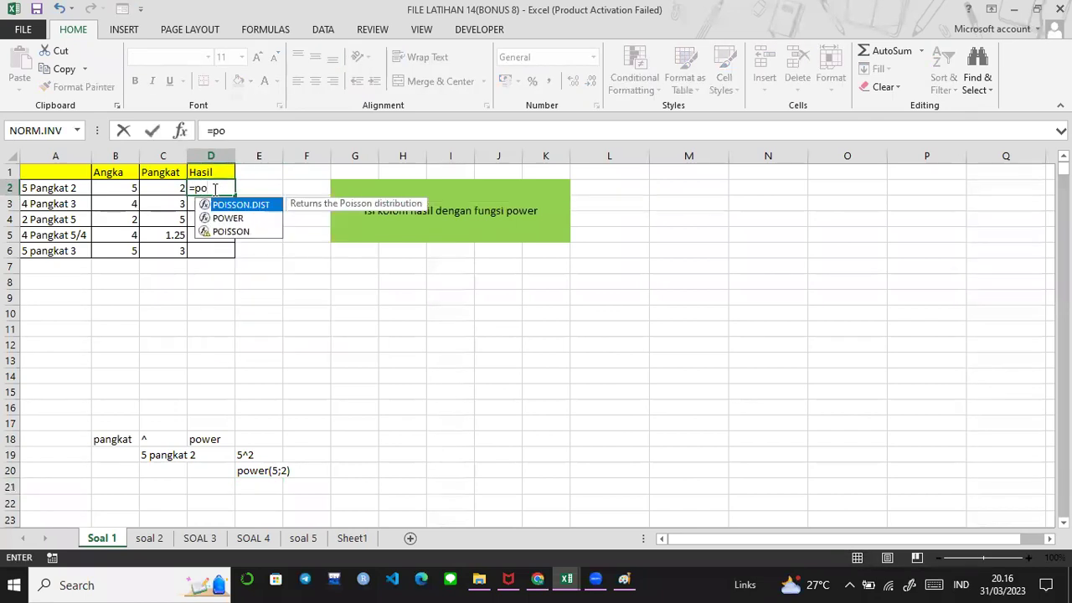
pyautogui.press('Tab')
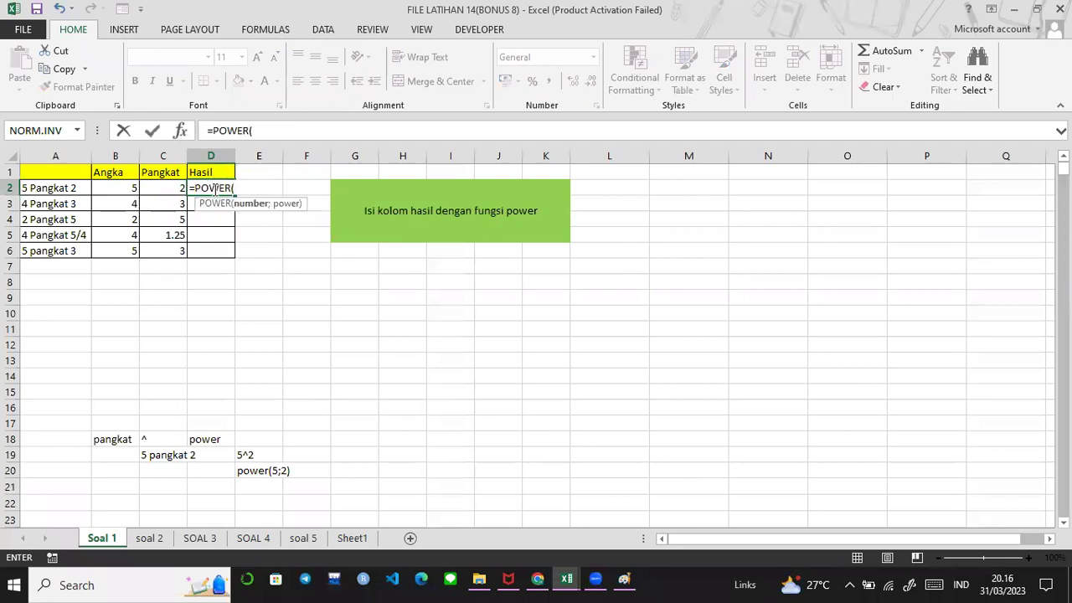
pyautogui.click(118, 189)
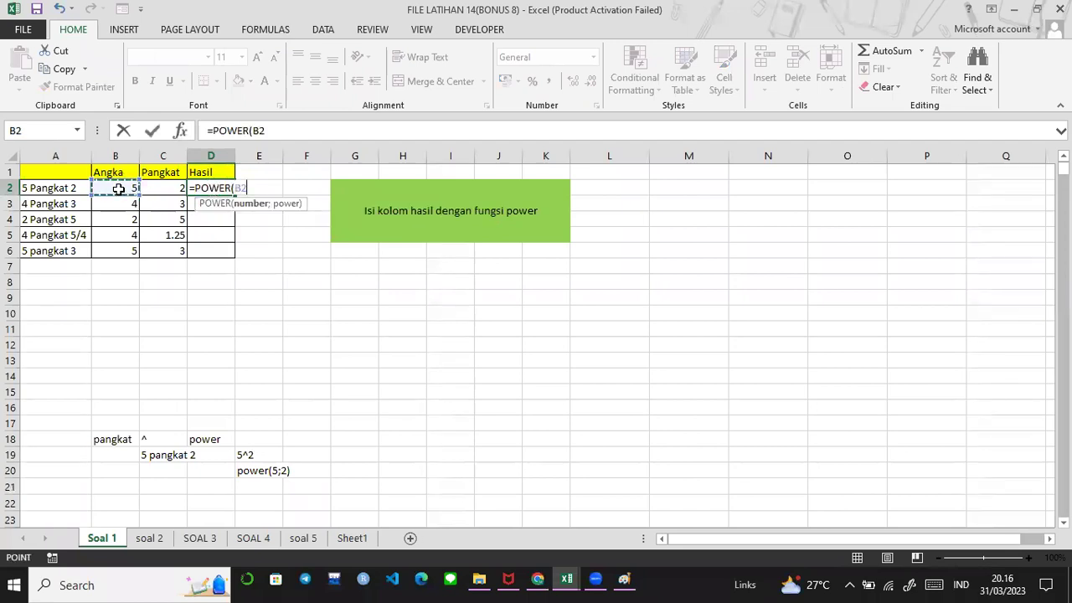
pyautogui.write(';')
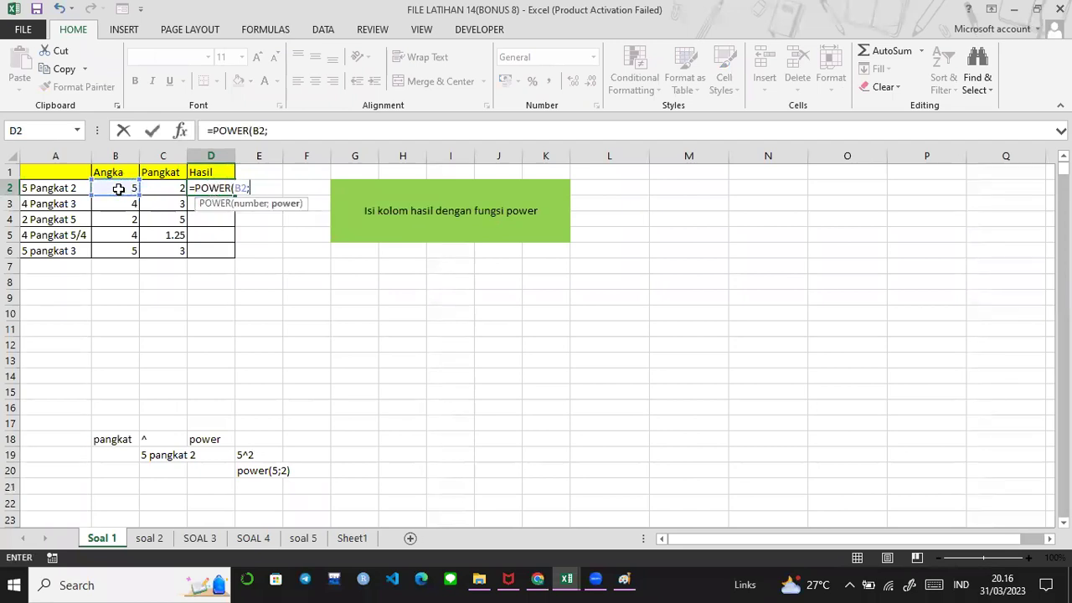
pyautogui.click(177, 187)
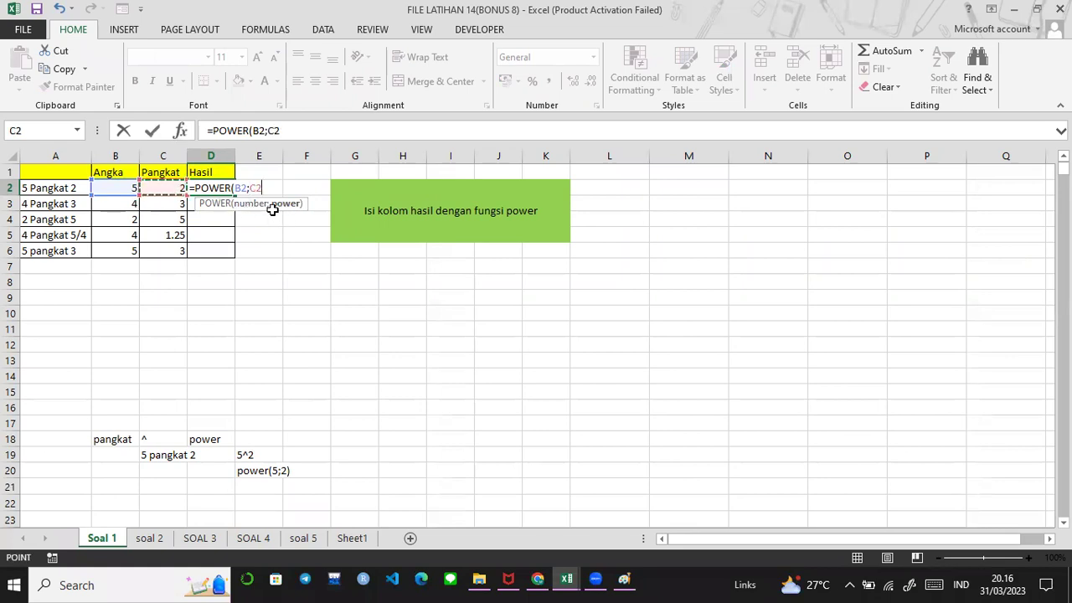
pyautogui.press('Return')
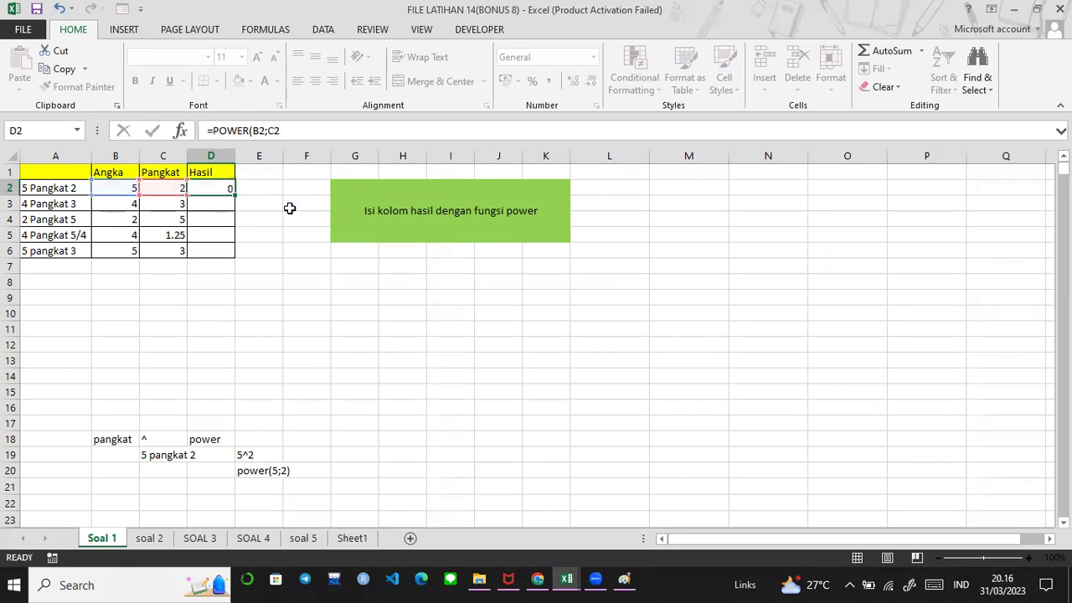
pyautogui.click(228, 187)
pyautogui.moveTo(235, 195); pyautogui.dragTo(229, 250)
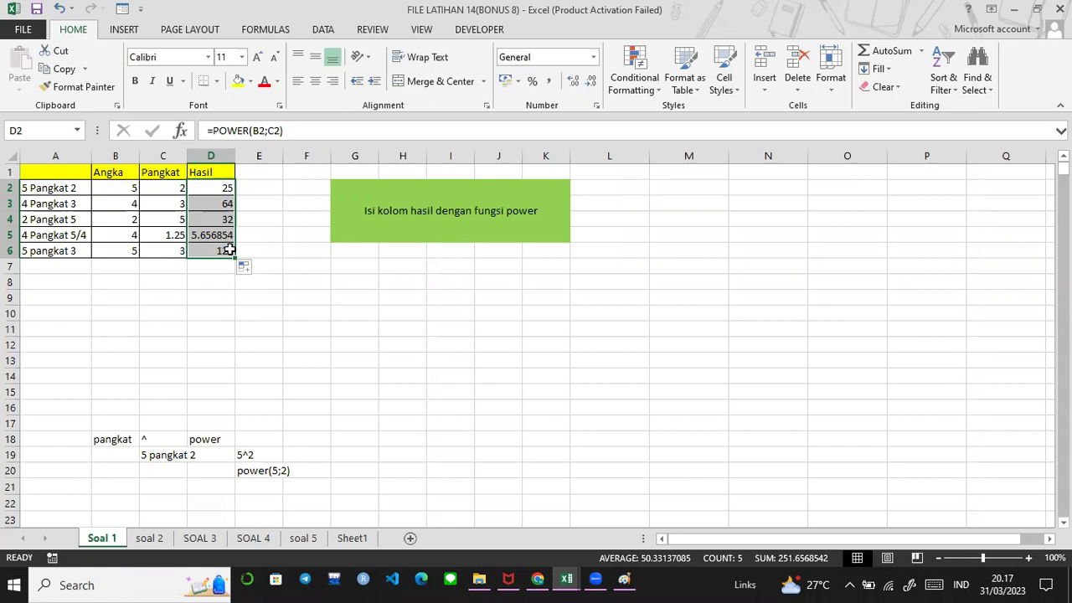
# Review the exercises on sheets soal 2, SOAL 3 and SOAL 4, including the birth dates and YEARFRAC hint on SOAL 4
pyautogui.click(156, 538)
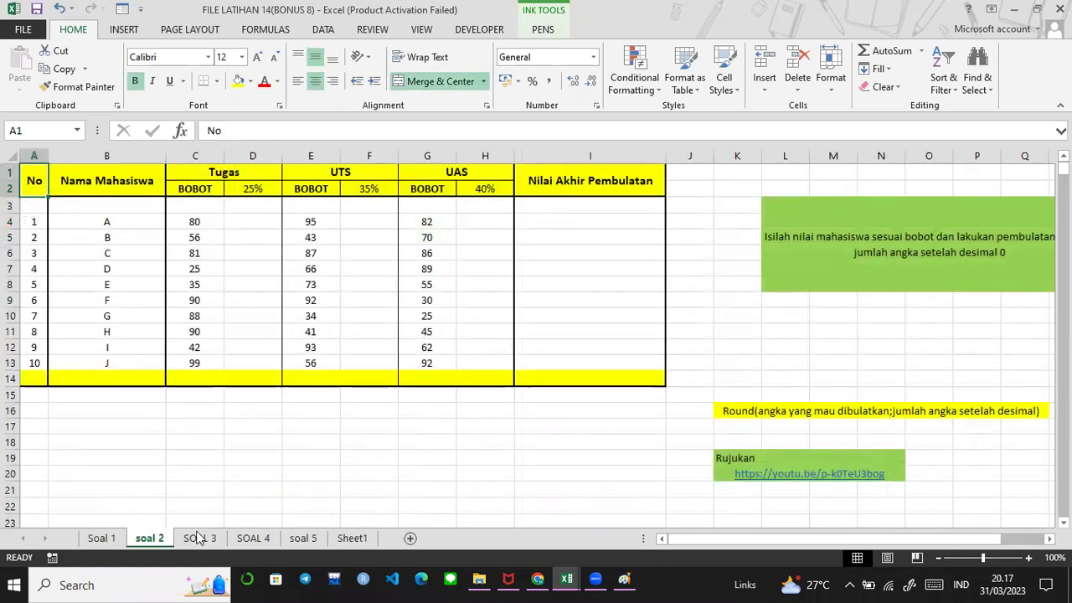
pyautogui.click(199, 537)
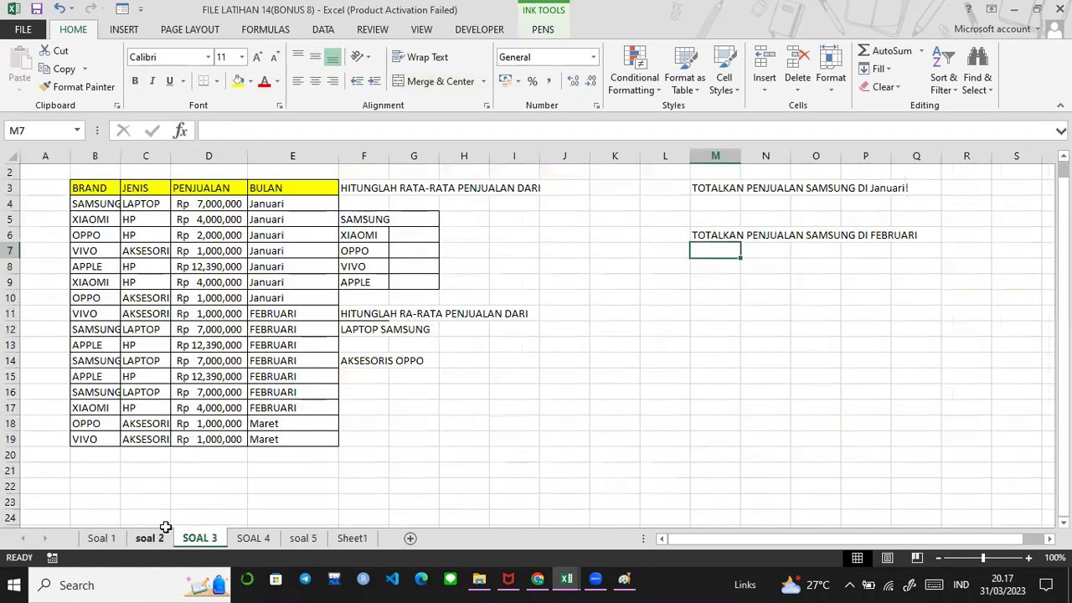
pyautogui.hotkey('ctrl', 'pageup')
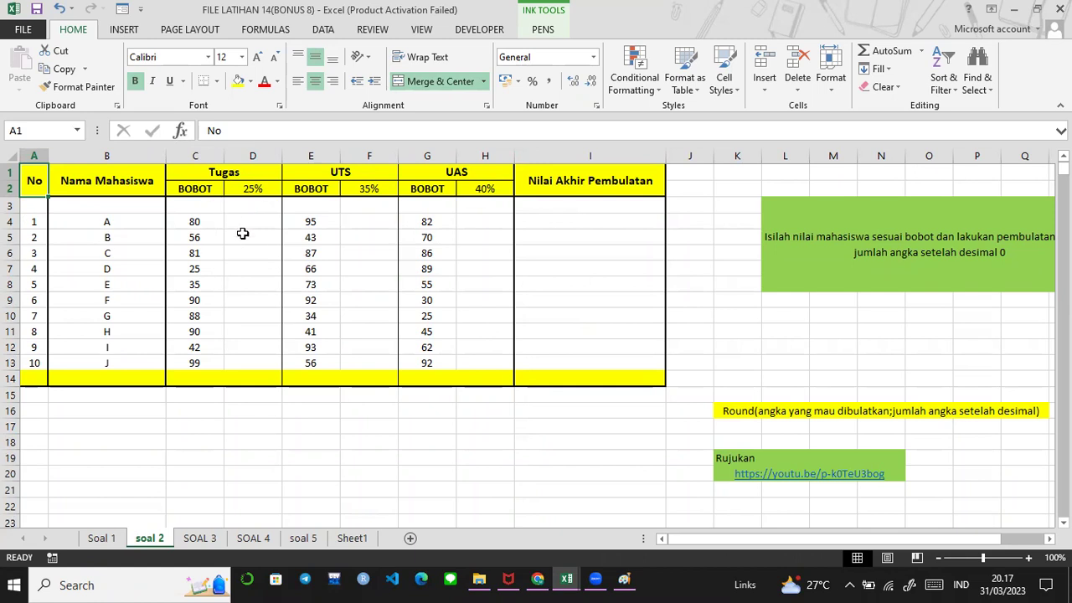
pyautogui.click(209, 542)
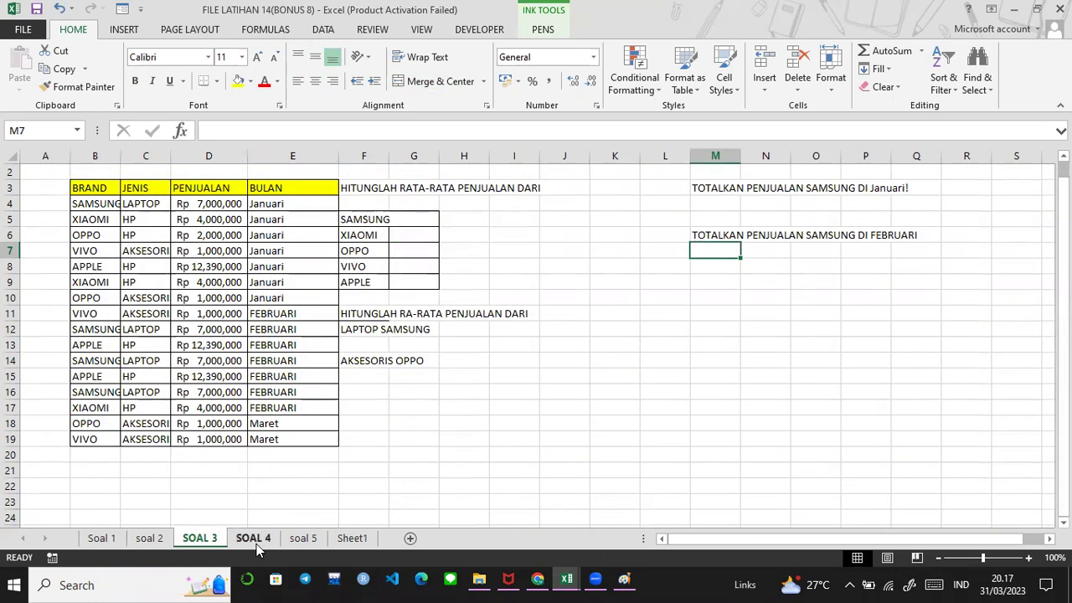
pyautogui.click(254, 540)
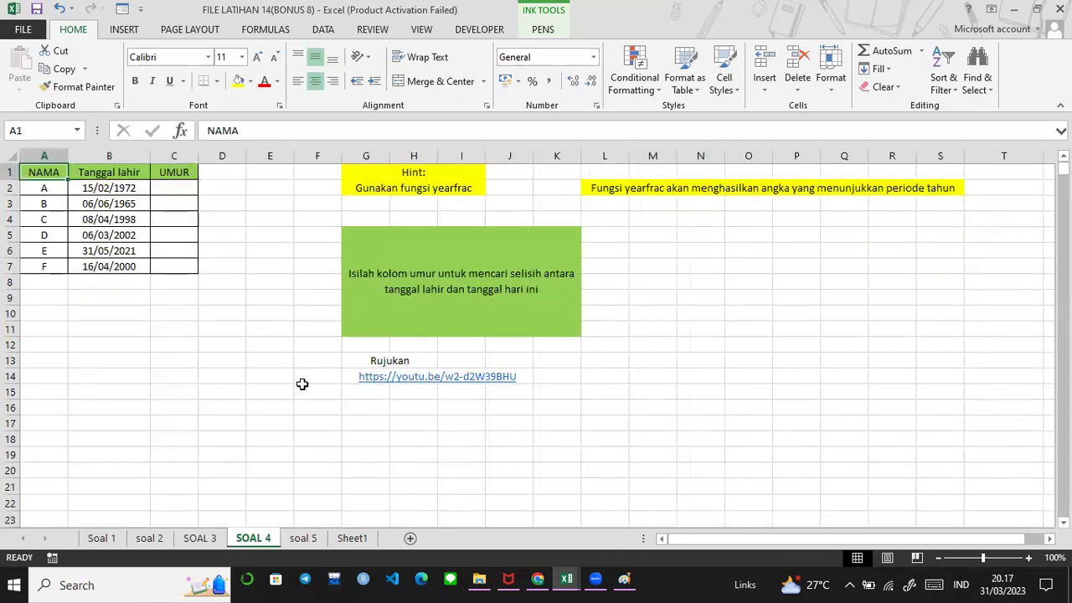
pyautogui.hotkey('ctrl', 'pageup')
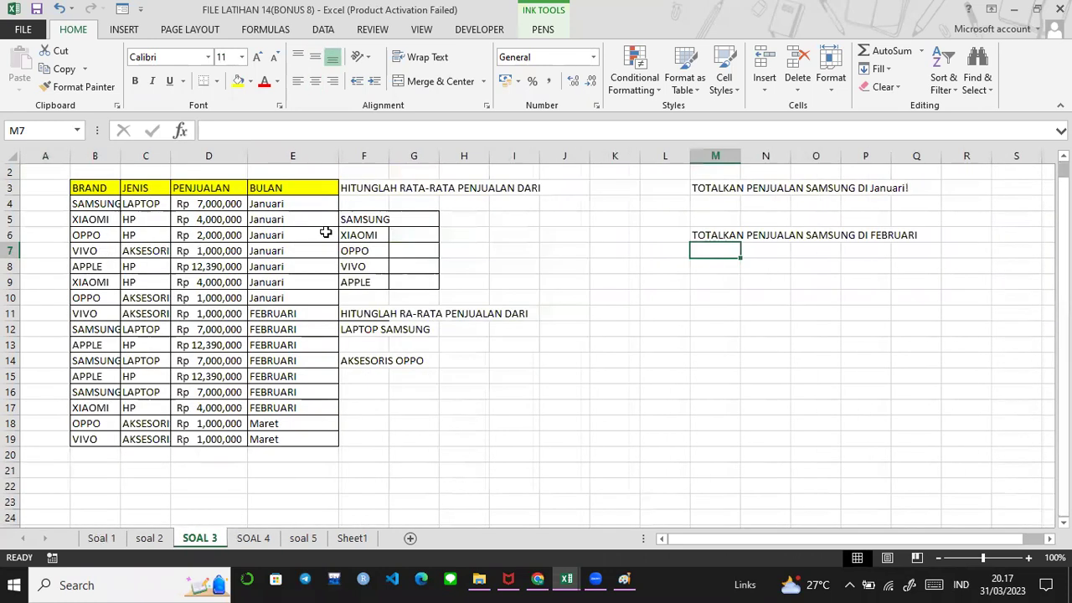
pyautogui.click(256, 538)
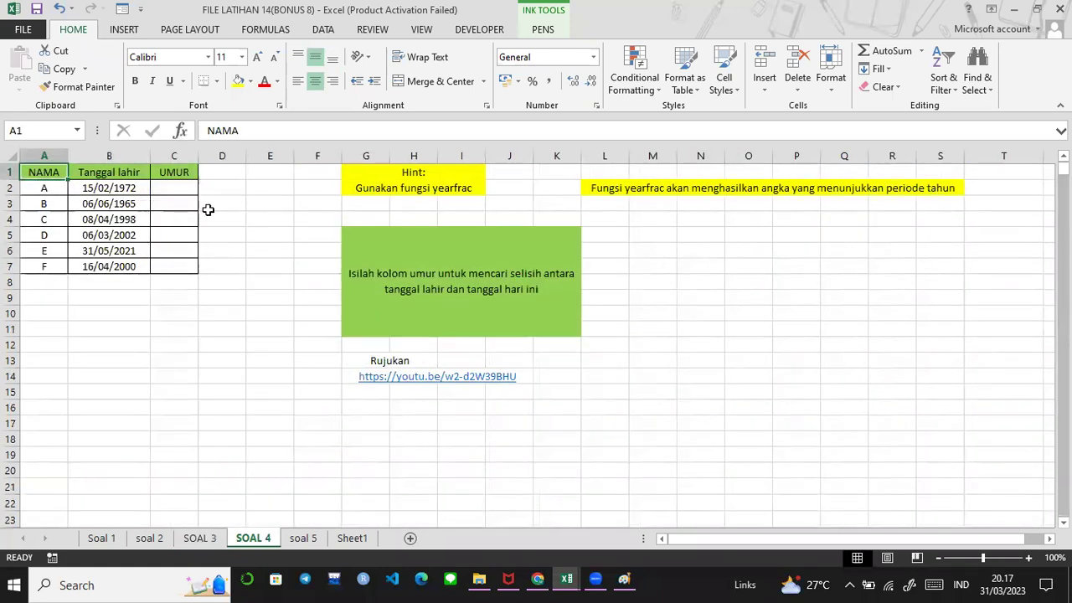
pyautogui.click(180, 201)
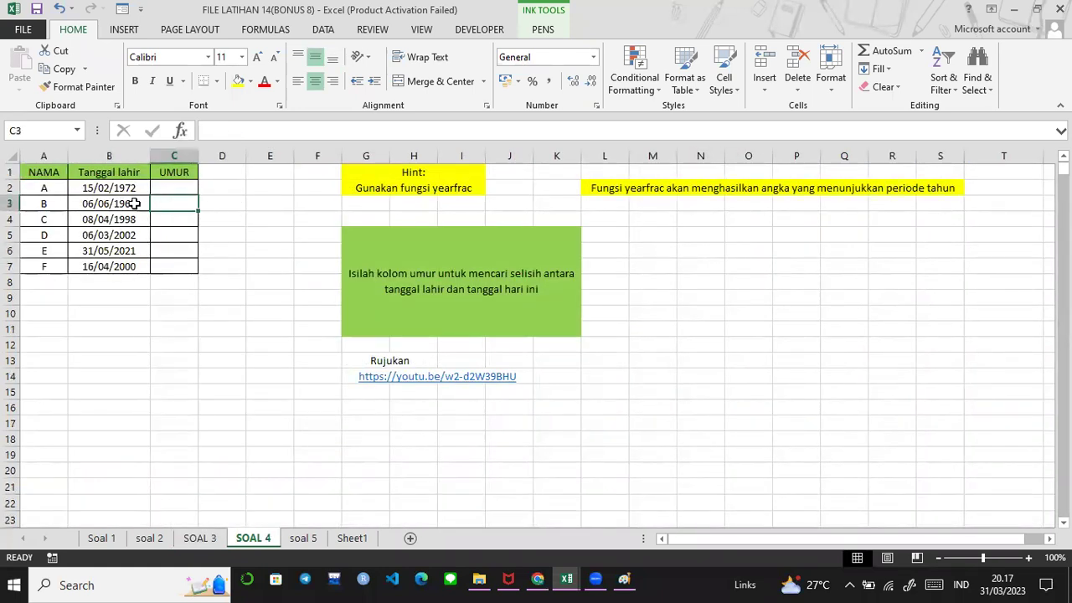
pyautogui.click(136, 204)
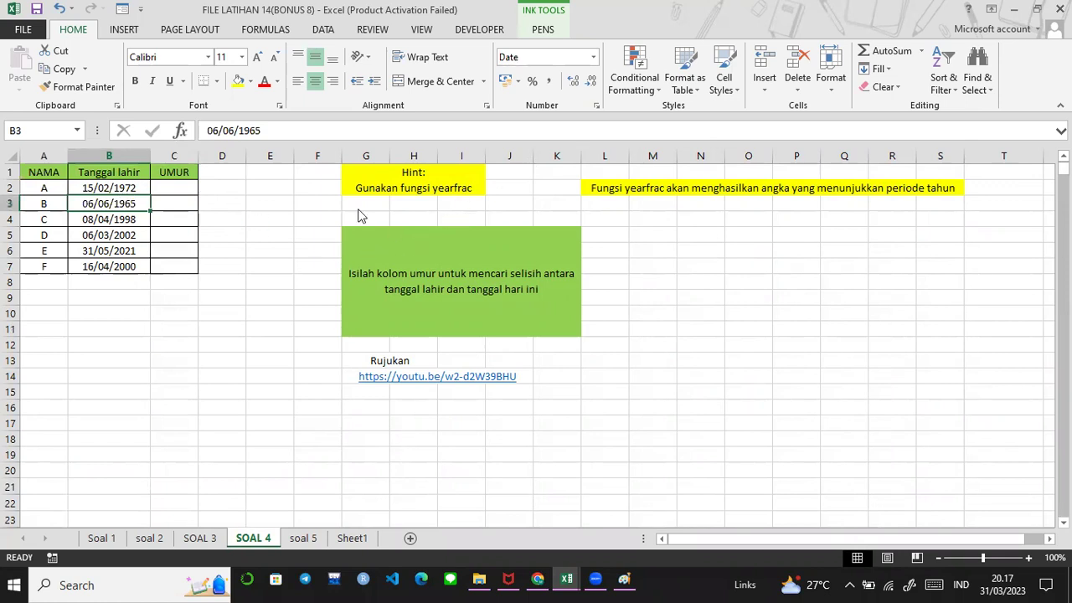
pyautogui.click(308, 217)
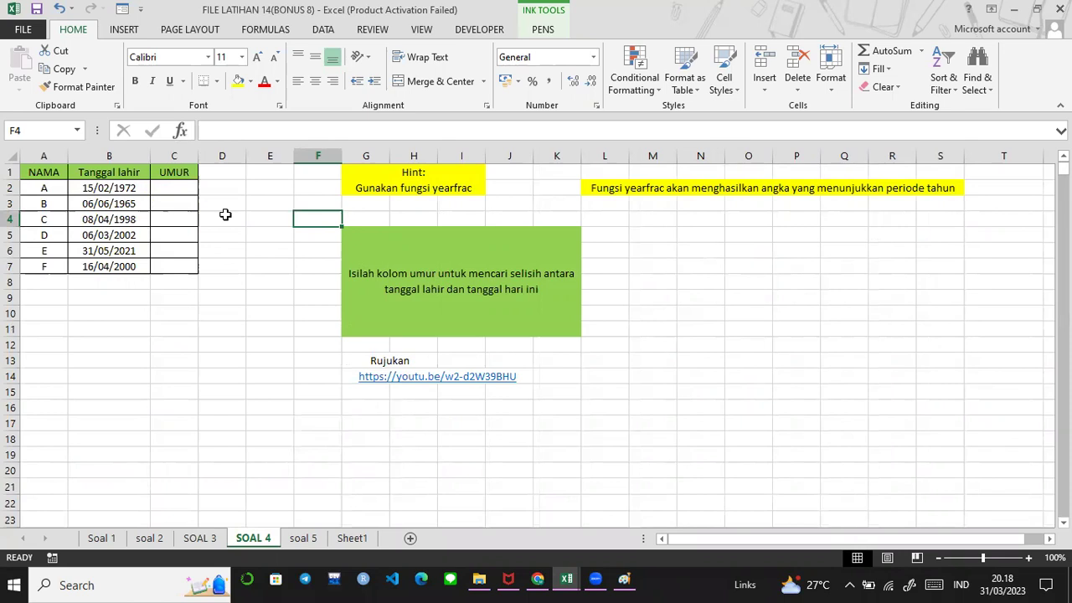
pyautogui.click(175, 188)
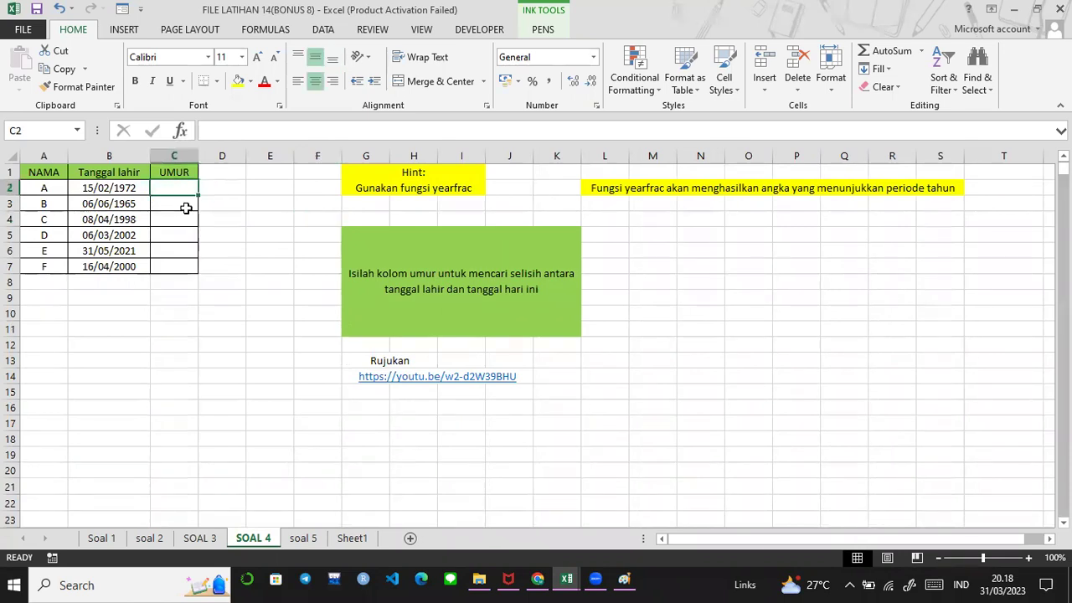
pyautogui.click(240, 130)
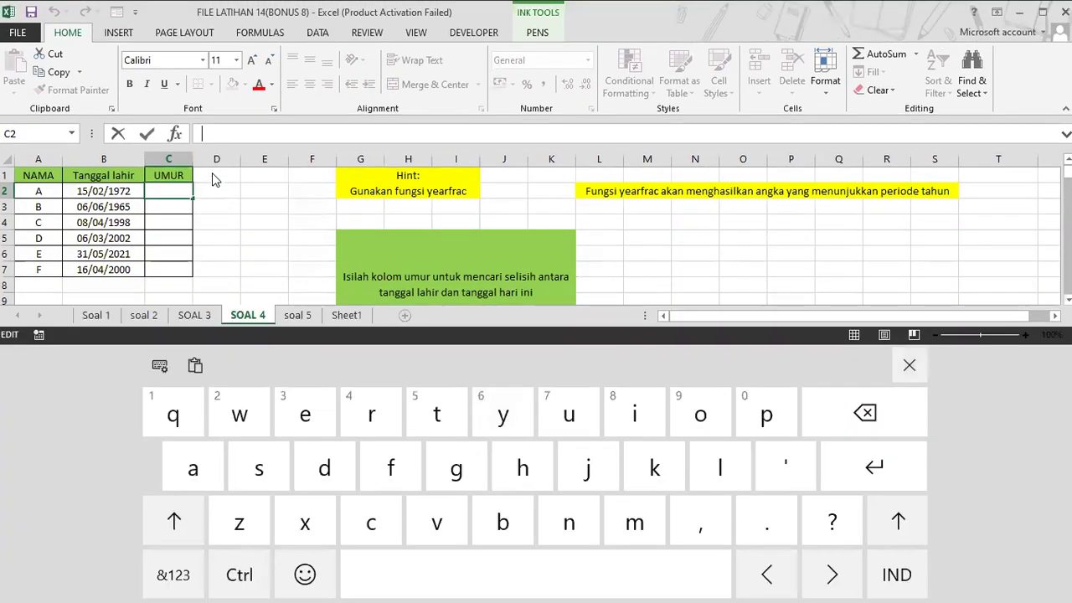
pyautogui.click(903, 367)
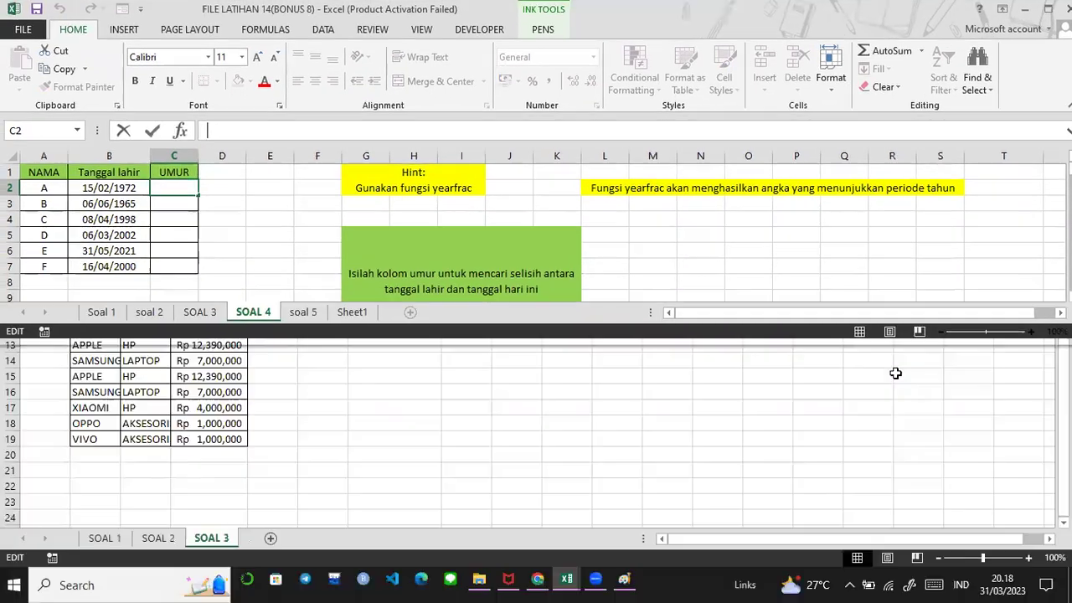
pyautogui.click(725, 353)
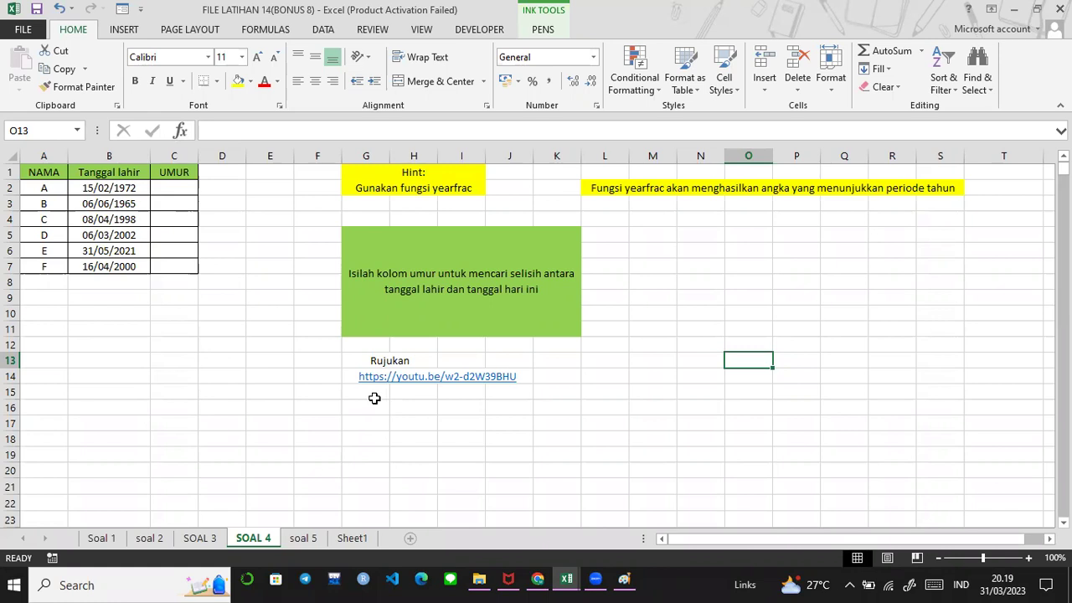
pyautogui.click(169, 183)
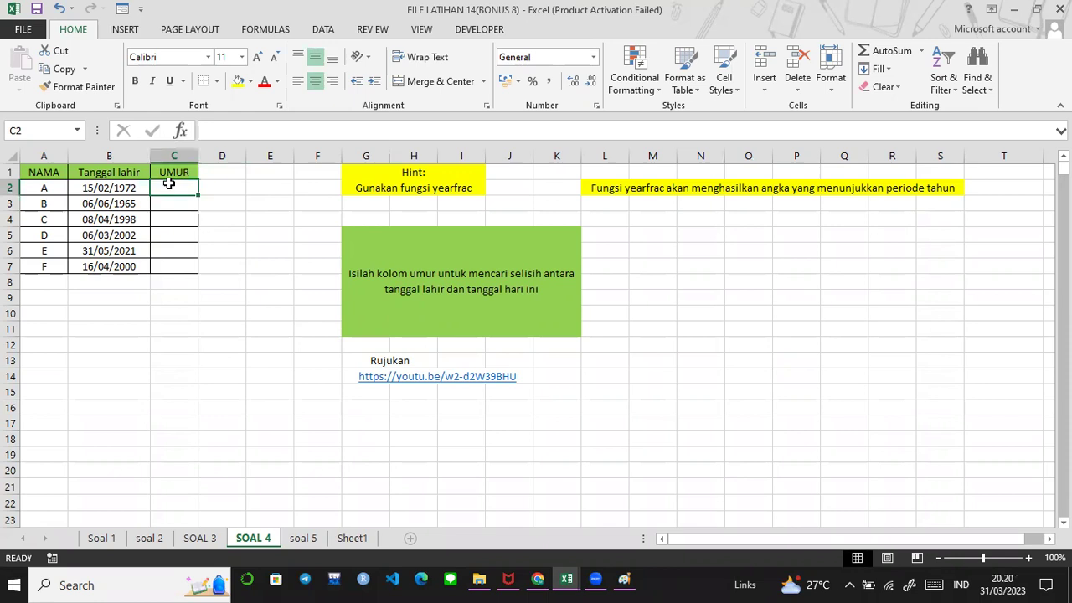
pyautogui.write('=y')
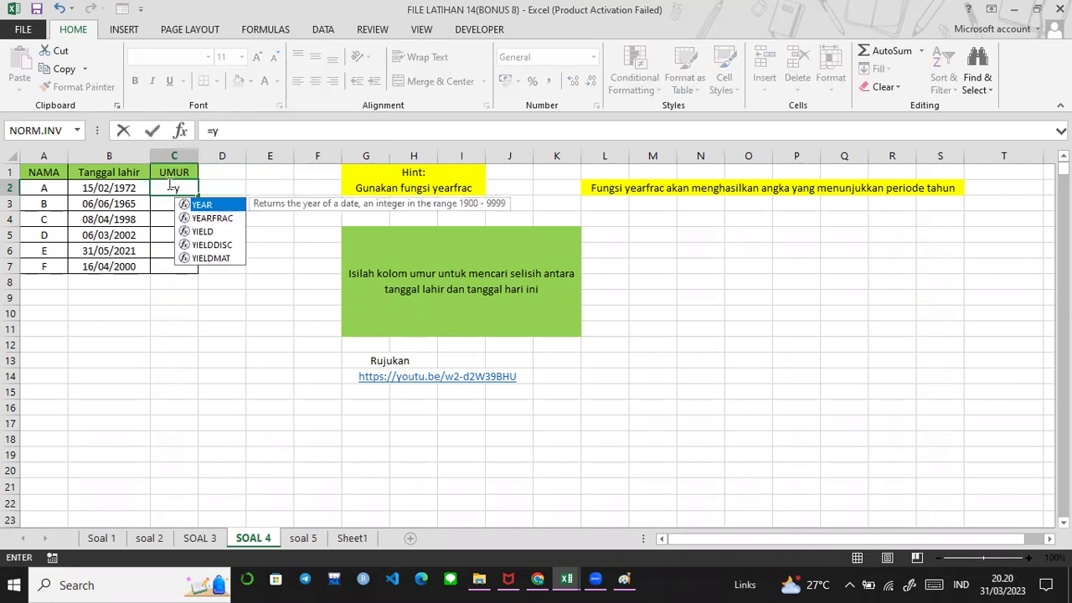
pyautogui.press('Escape')
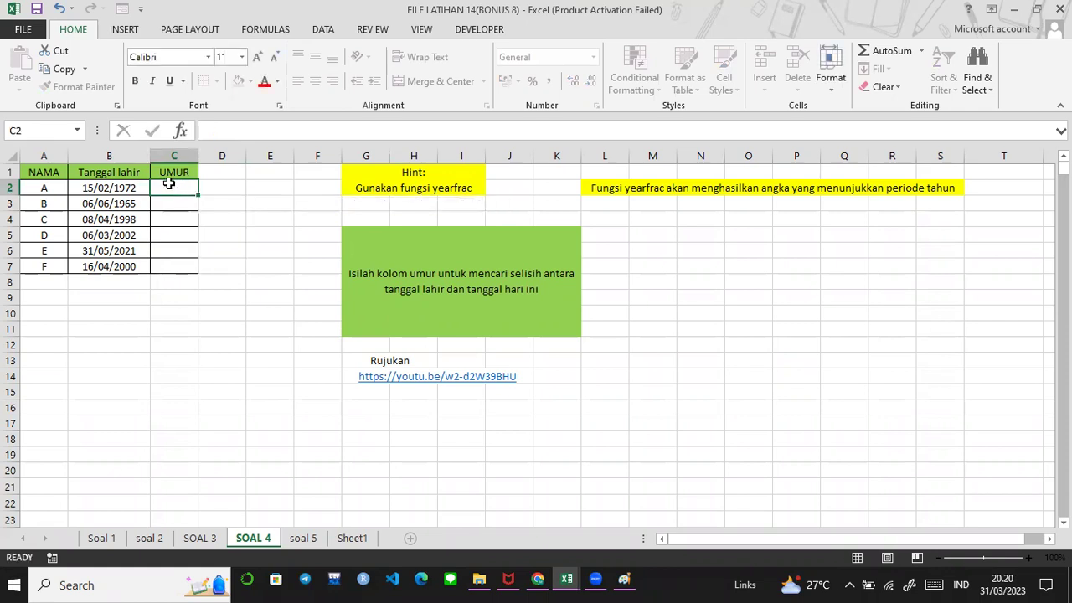
# Enter the note rumus hari ini: today in cell C11 of the SOAL 4 sheet
pyautogui.press('Down')
pyautogui.press('Down')
pyautogui.press('Down')
pyautogui.press('Down')
pyautogui.press('Down')
pyautogui.press('Down')
pyautogui.press('Down')
pyautogui.press('Down')
pyautogui.press('Down')
pyautogui.write('r')
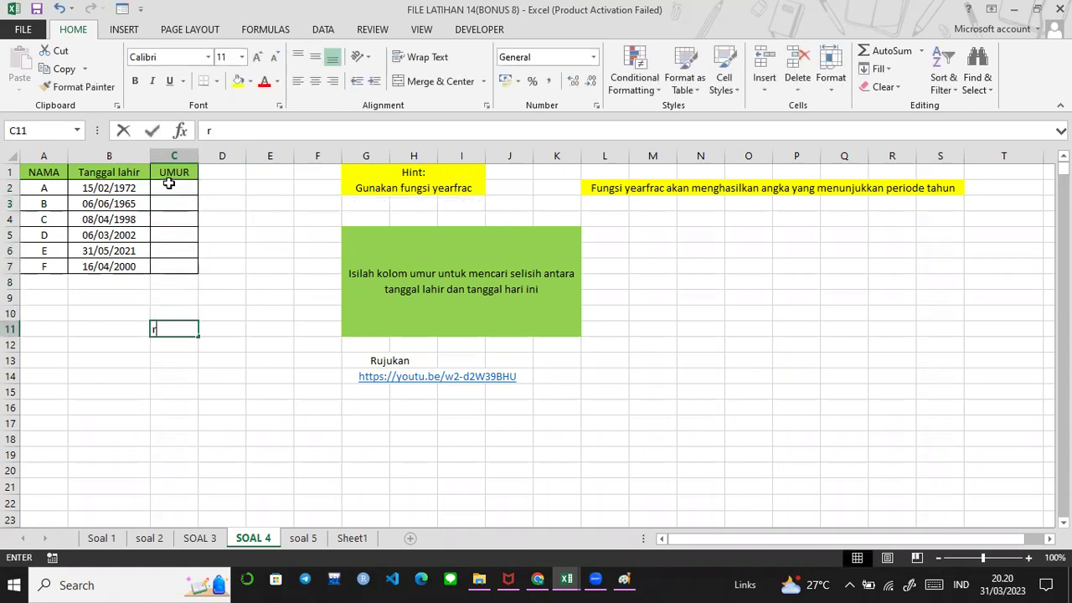
pyautogui.write('umus hari ni')
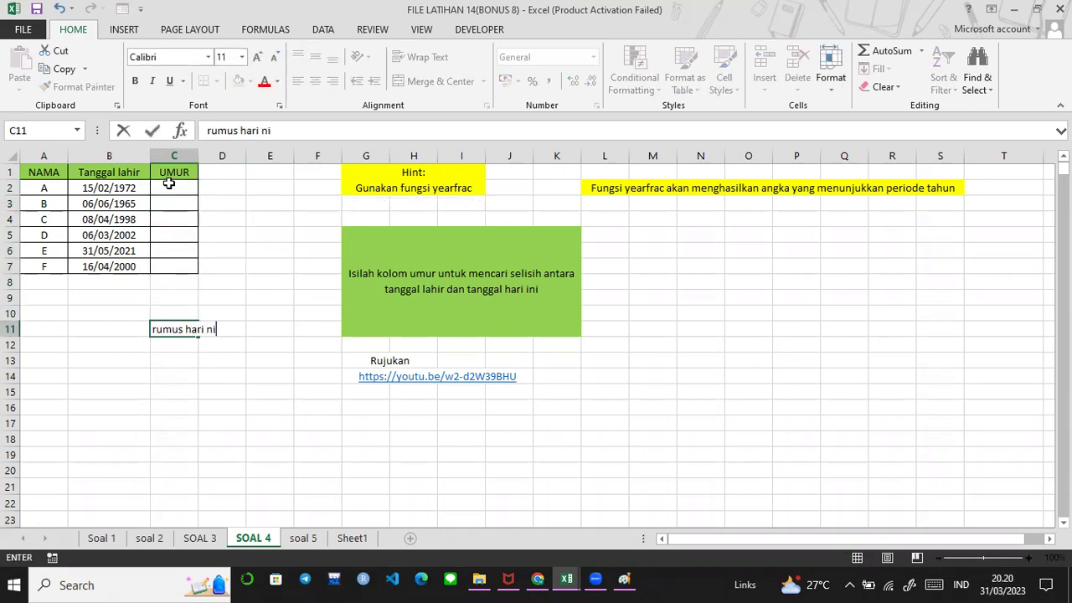
pyautogui.press('BackSpace')
pyautogui.press('BackSpace')
pyautogui.write('ini: today')
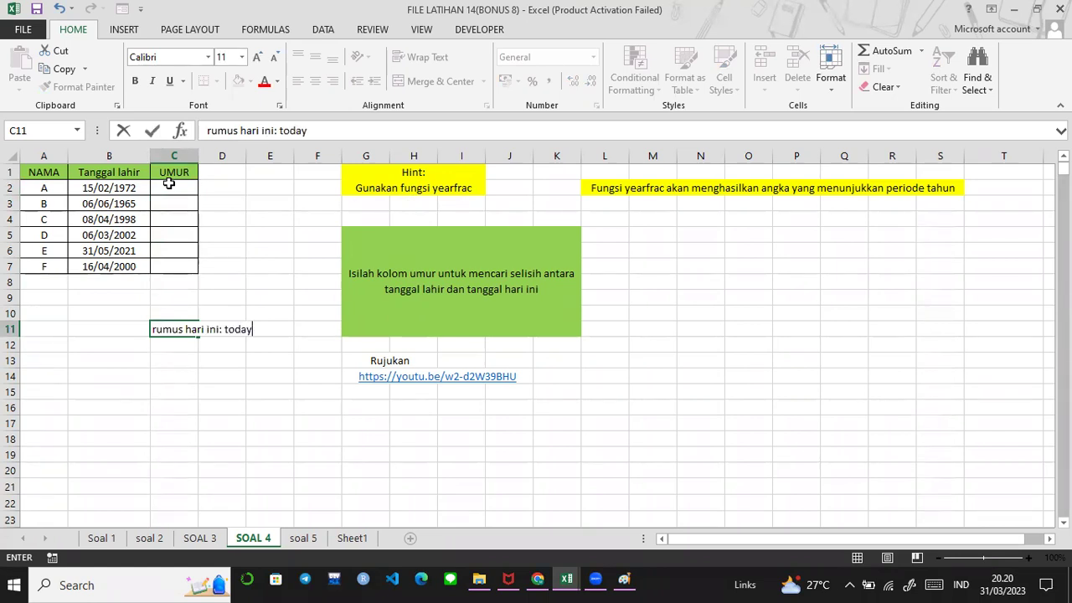
pyautogui.press('Return')
# Enter the current-date formula =TODAY() in cell C13
pyautogui.press('Down')
pyautogui.write('=to')
pyautogui.press('BackSpace')
pyautogui.write('to')
pyautogui.press('Tab')
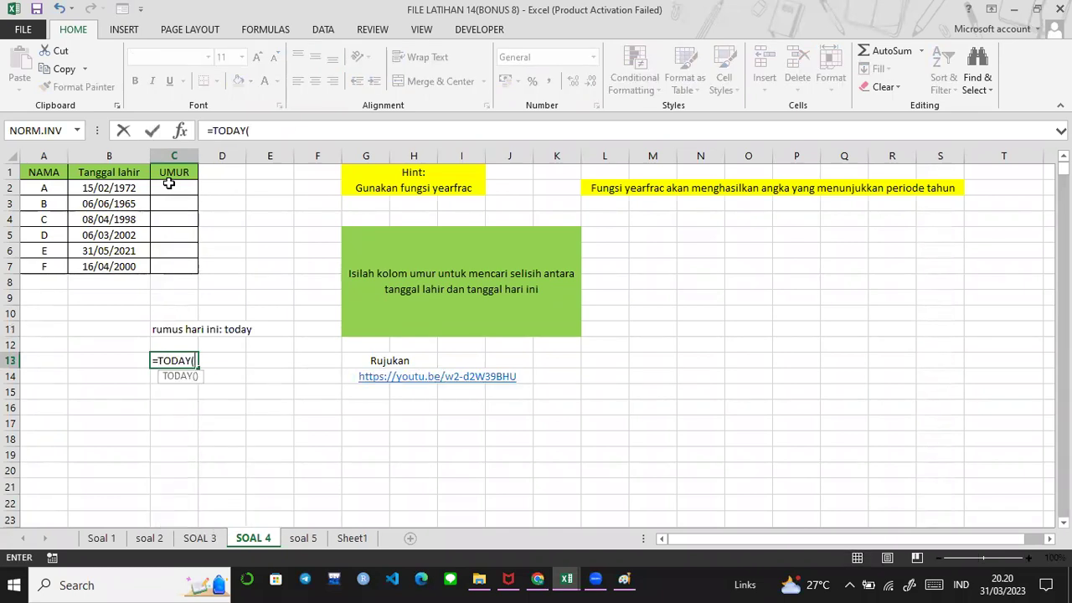
pyautogui.write(')')
pyautogui.hotkey('ctrl', 'Return')
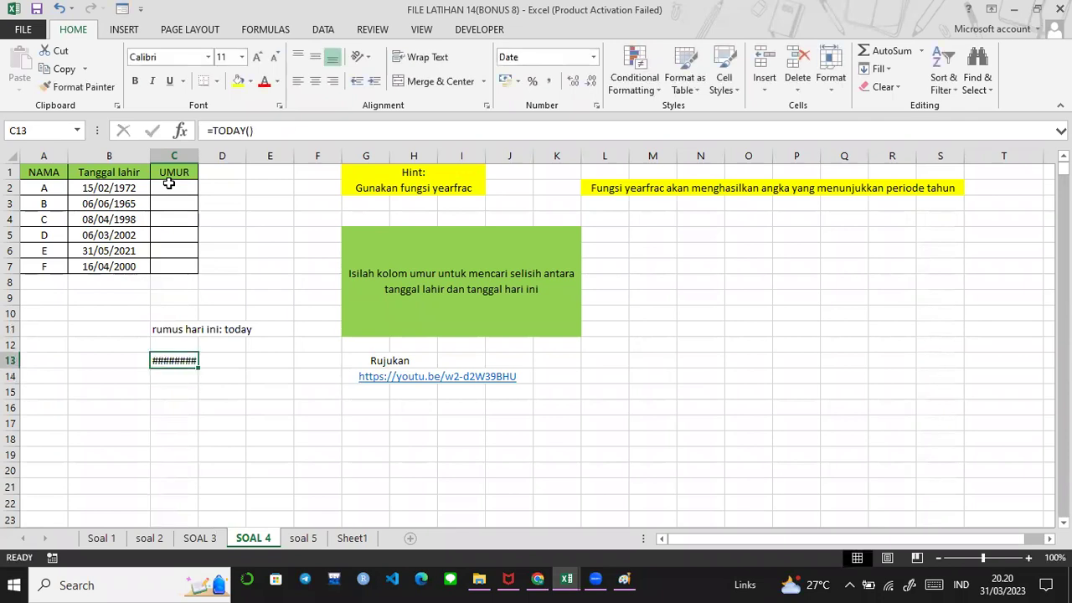
# Widen column C on the SOAL 4 sheet so the full date in C13 fits
pyautogui.press('super+s')
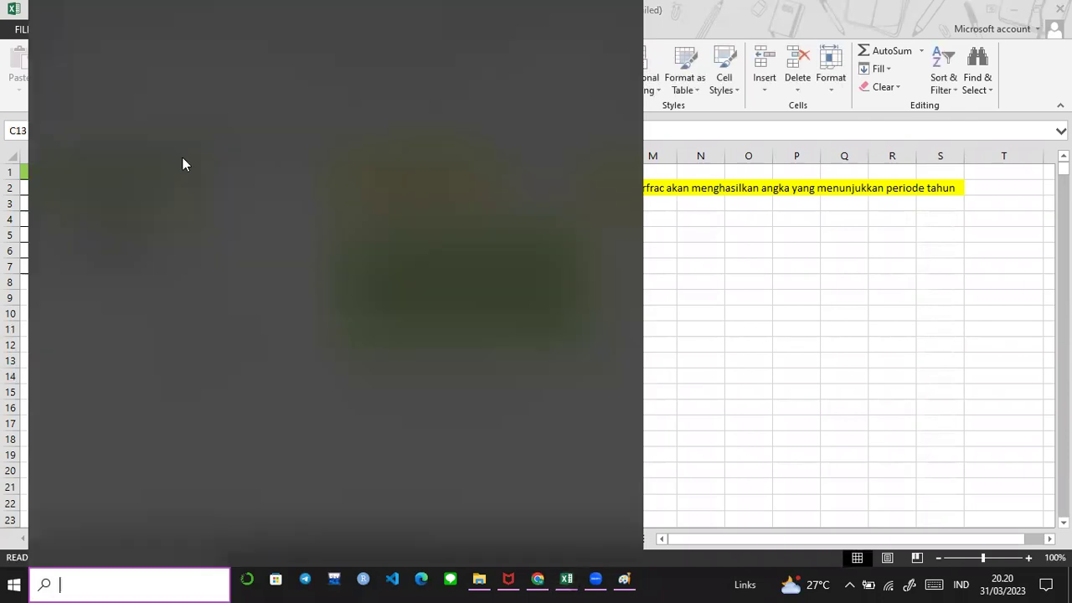
pyautogui.press('Escape')
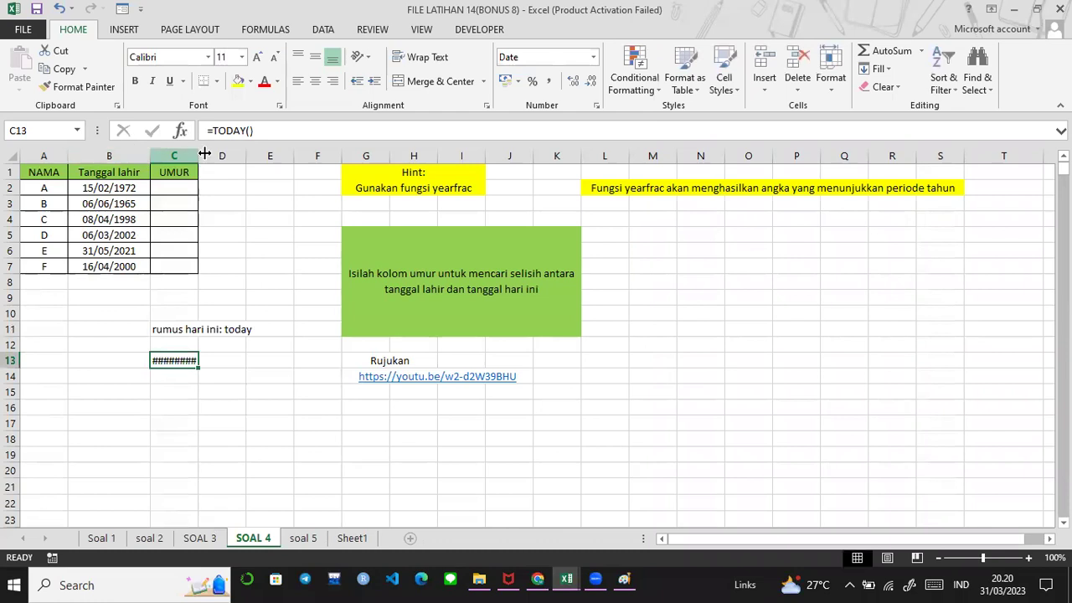
pyautogui.moveTo(201, 157); pyautogui.dragTo(219, 161)
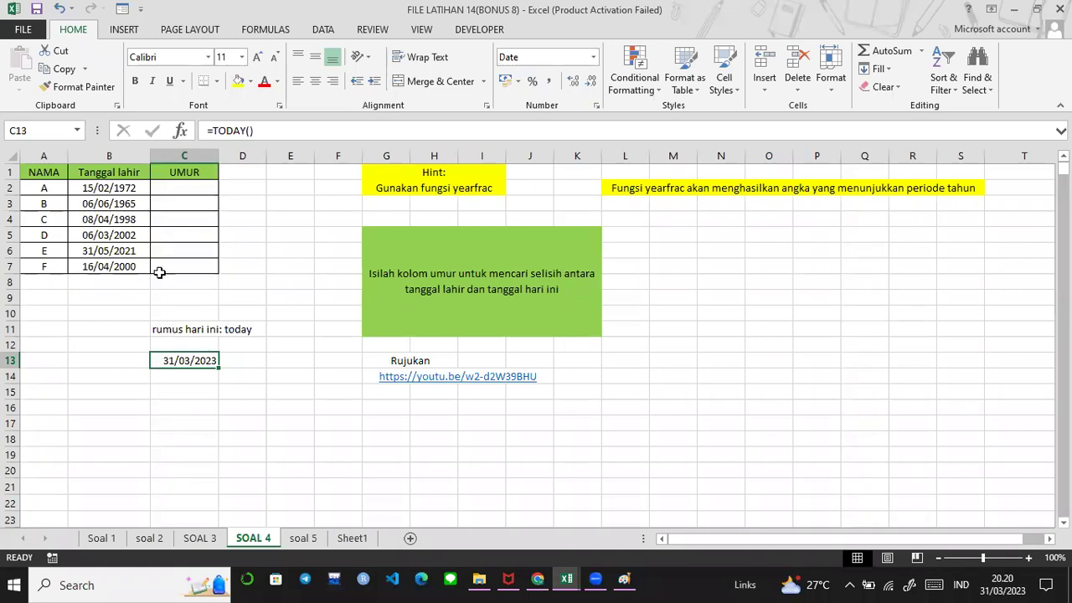
# Calculate the first UMUR value in C2 with =YEARFRAC(B2;TODAY()) and fill the formula down to C7
pyautogui.click(182, 189)
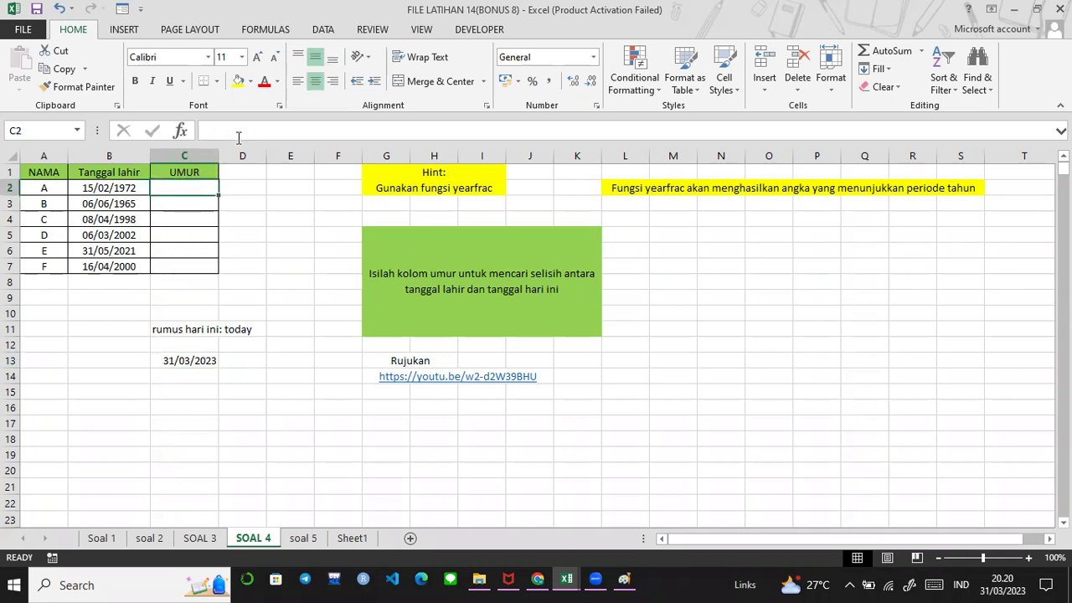
pyautogui.click(239, 137)
pyautogui.write('=yea')
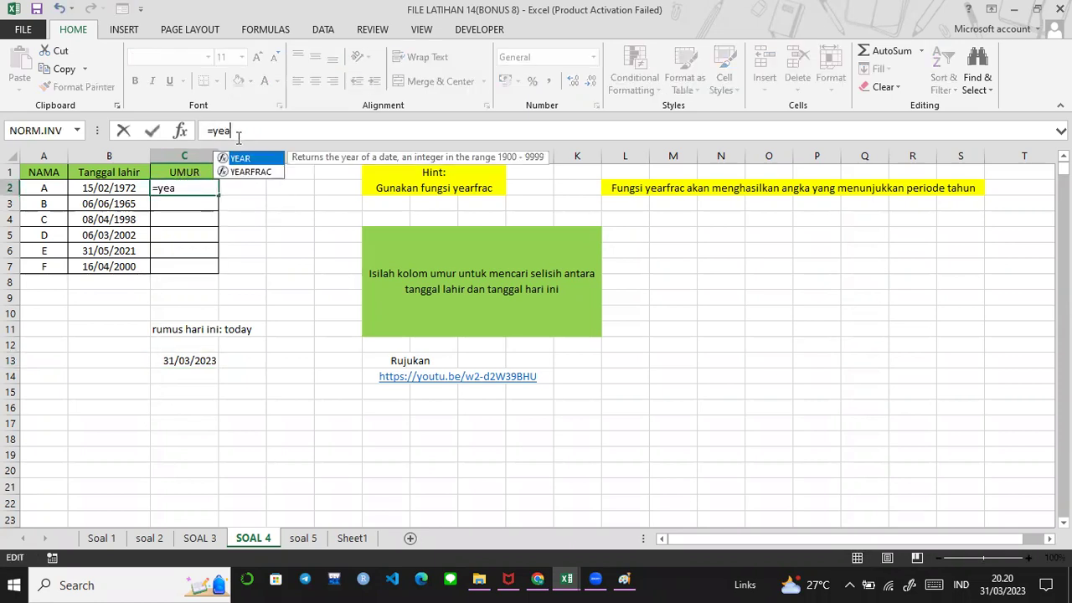
pyautogui.press('Down')
pyautogui.press('Tab')
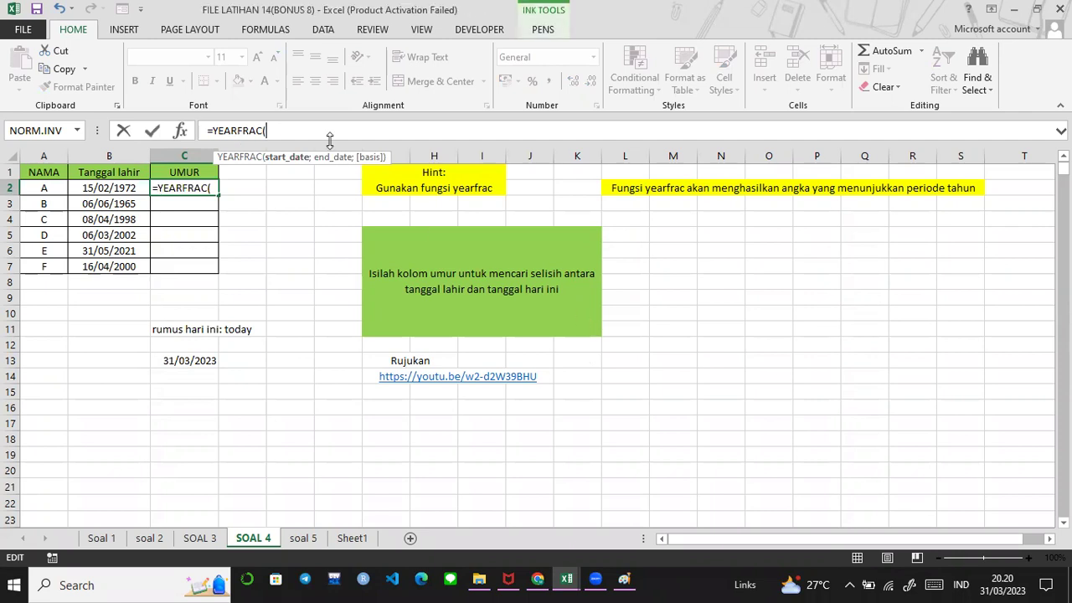
pyautogui.click(124, 188)
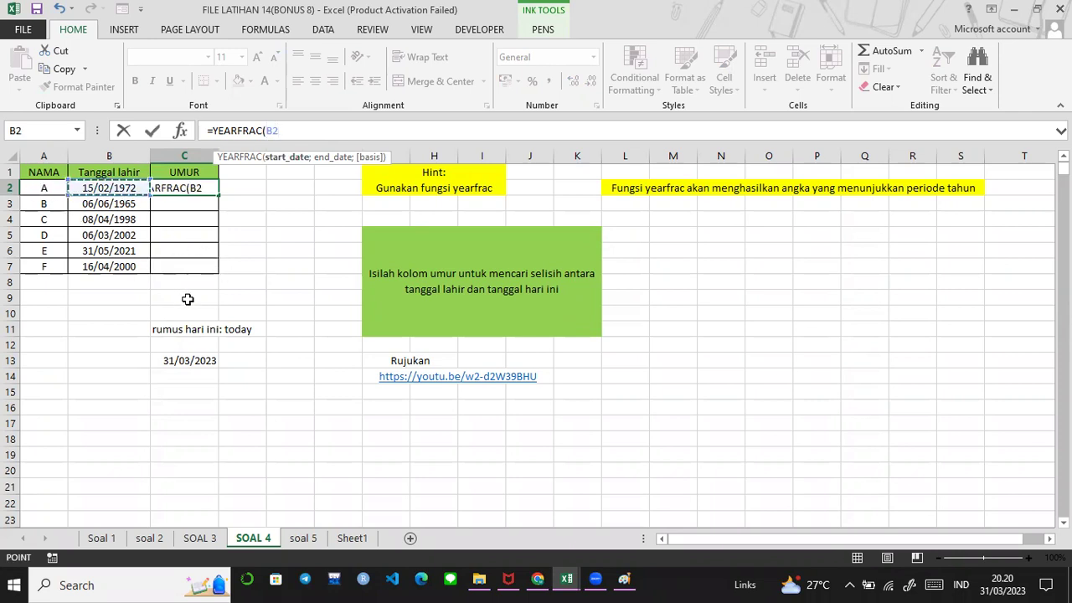
pyautogui.write(';')
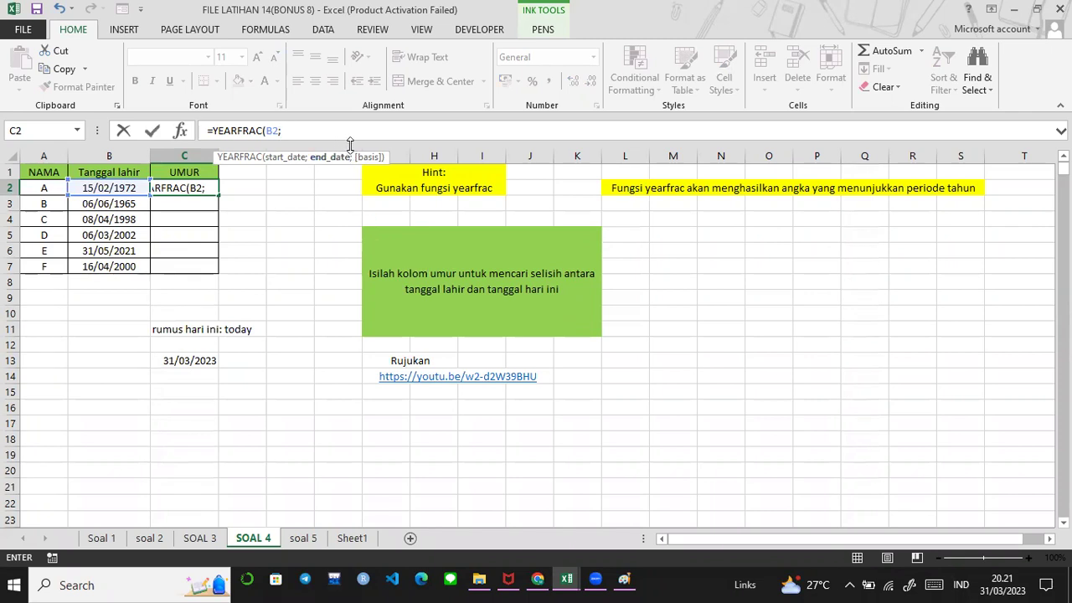
pyautogui.write('to')
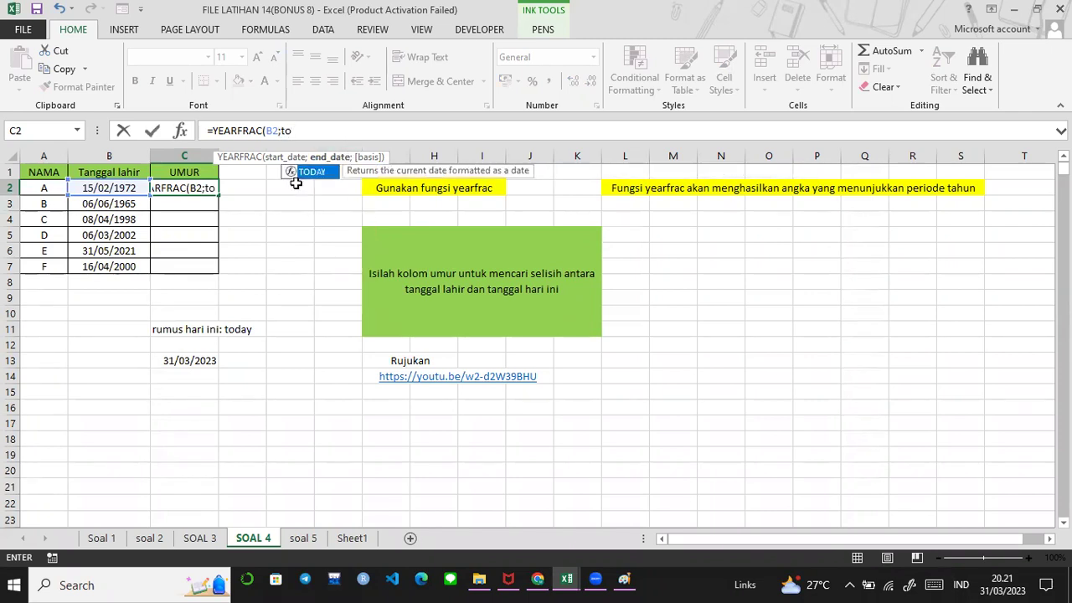
pyautogui.press('Tab')
pyautogui.press('Return')
pyautogui.press('Return')
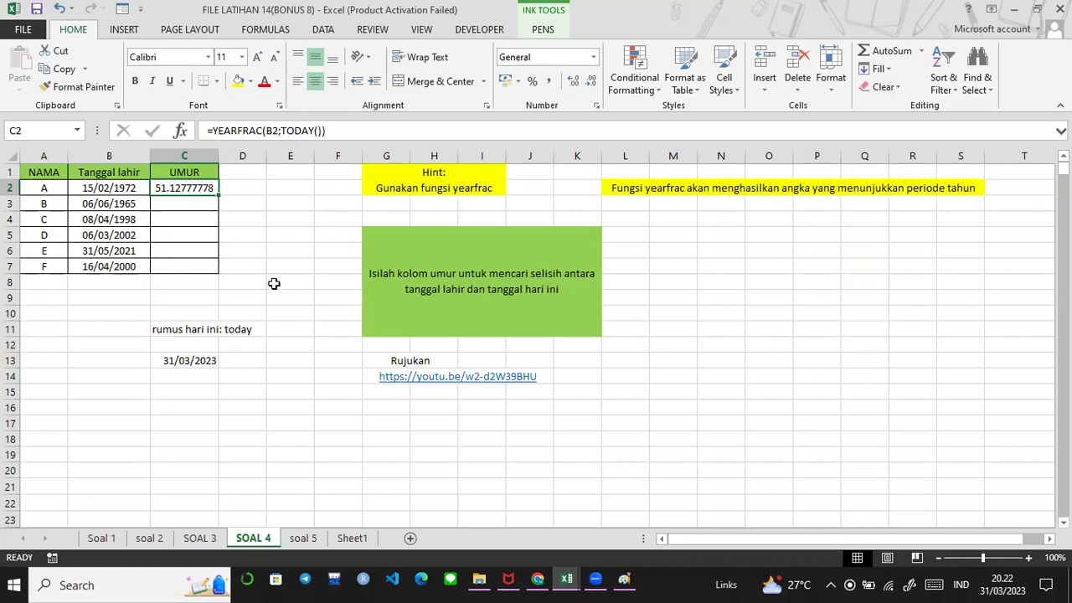
pyautogui.moveTo(215, 201); pyautogui.dragTo(214, 268)
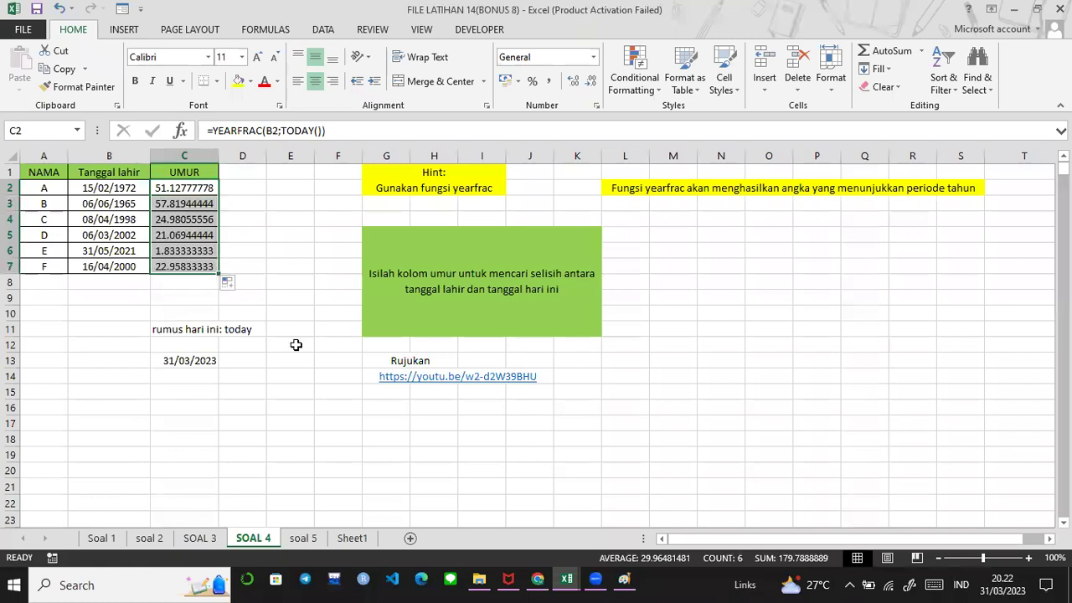
# On the soal 5 sheet, convert the first name to capitals in B3 with =UPPER(A3) and fill the formula down to B7
pyautogui.click(300, 540)
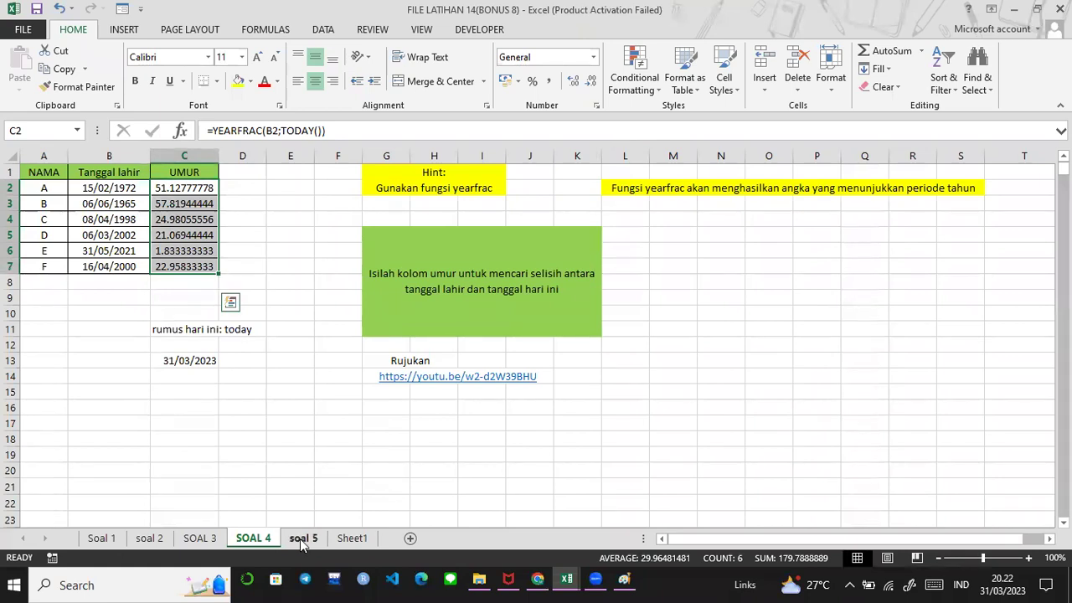
pyautogui.click(300, 538)
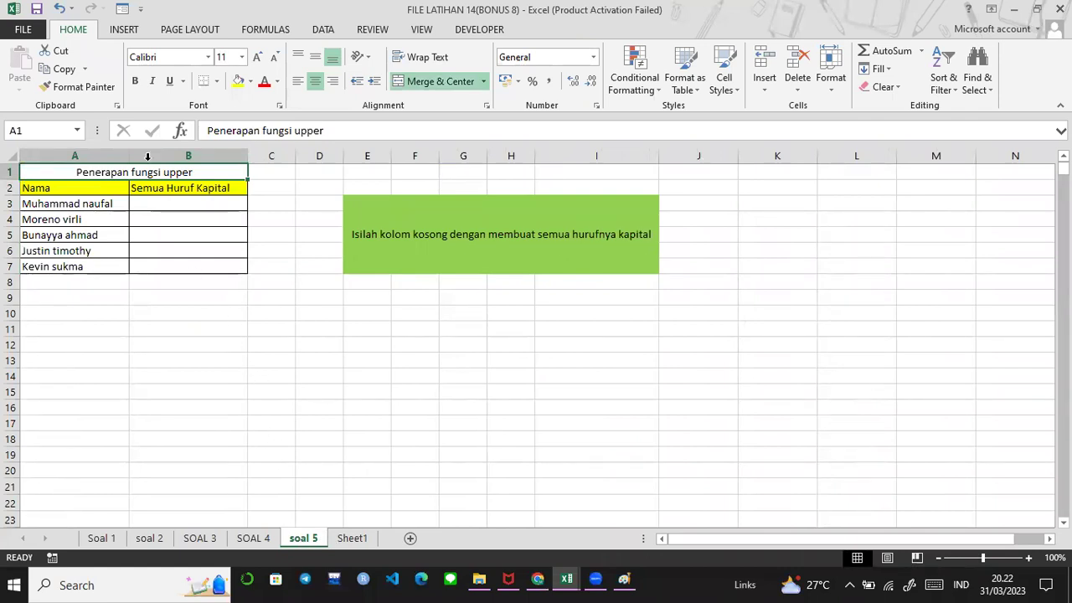
pyautogui.click(185, 210)
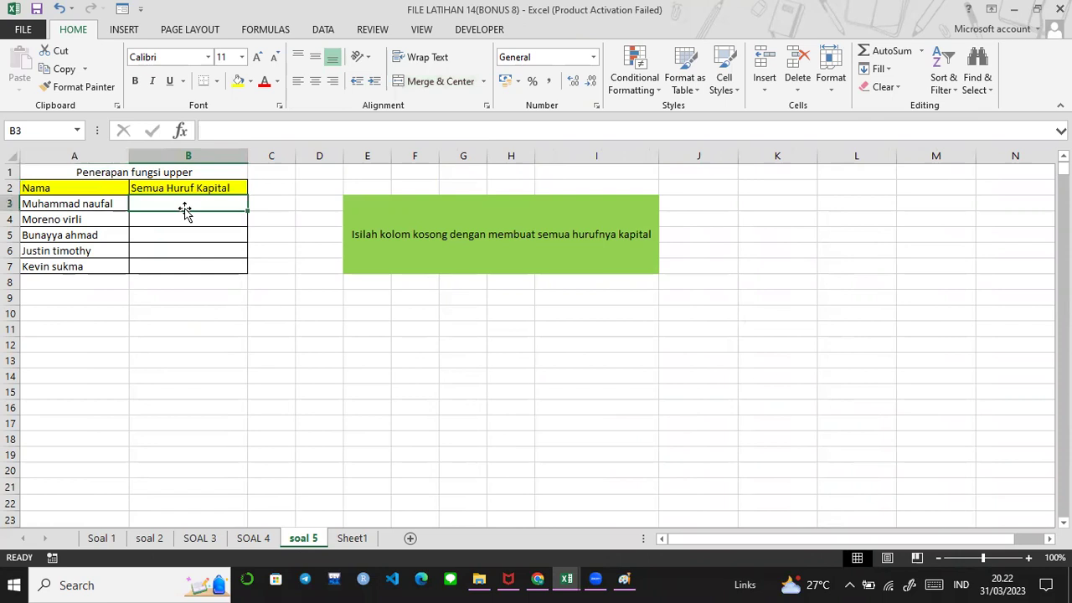
pyautogui.write('=up')
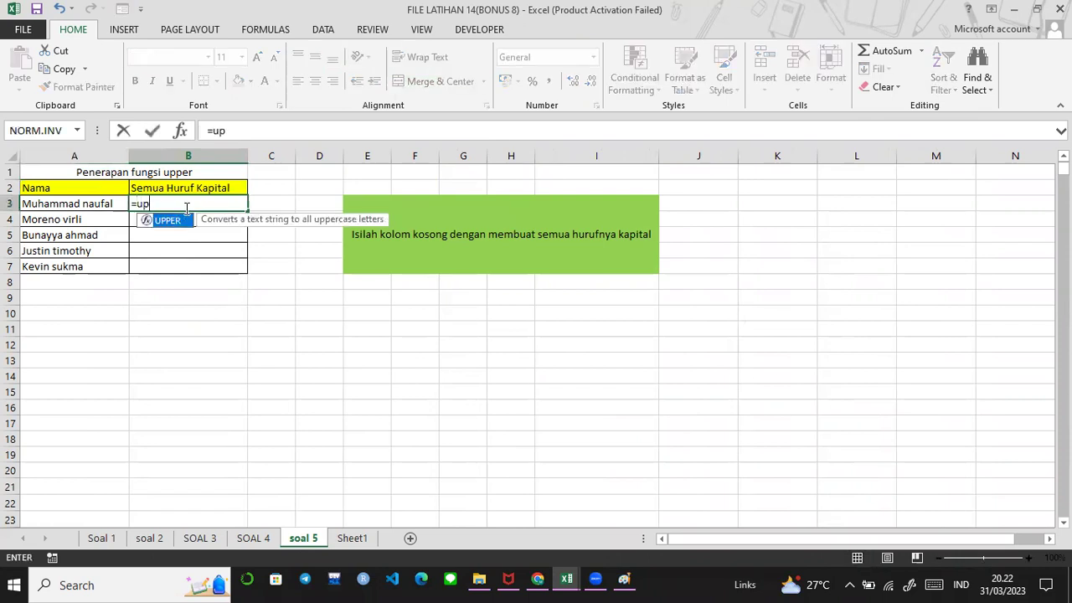
pyautogui.press('Tab')
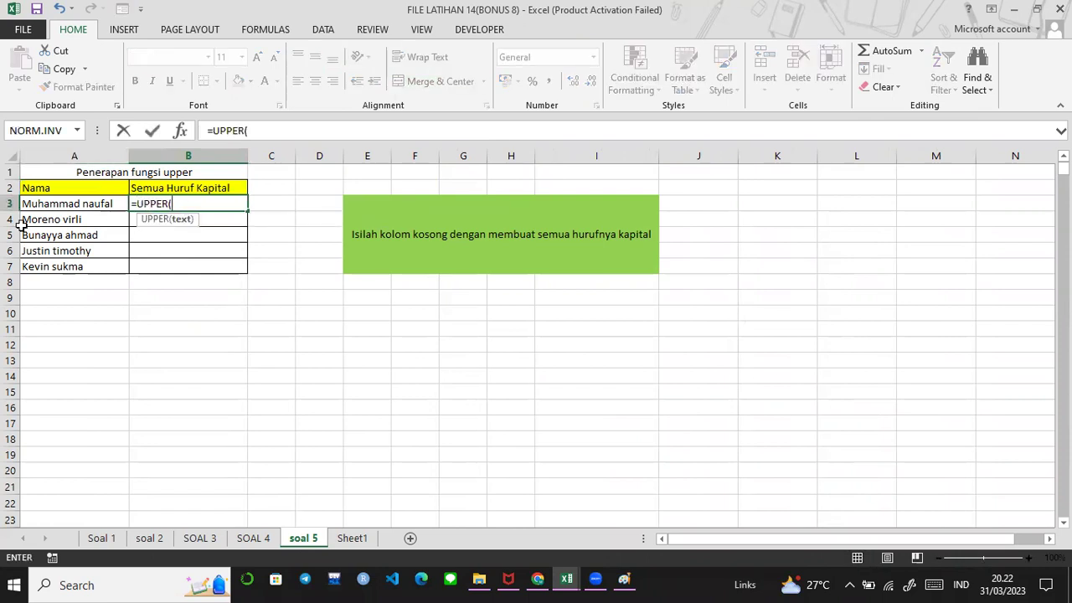
pyautogui.click(60, 202)
pyautogui.write(')')
pyautogui.press('Return')
pyautogui.press('Up')
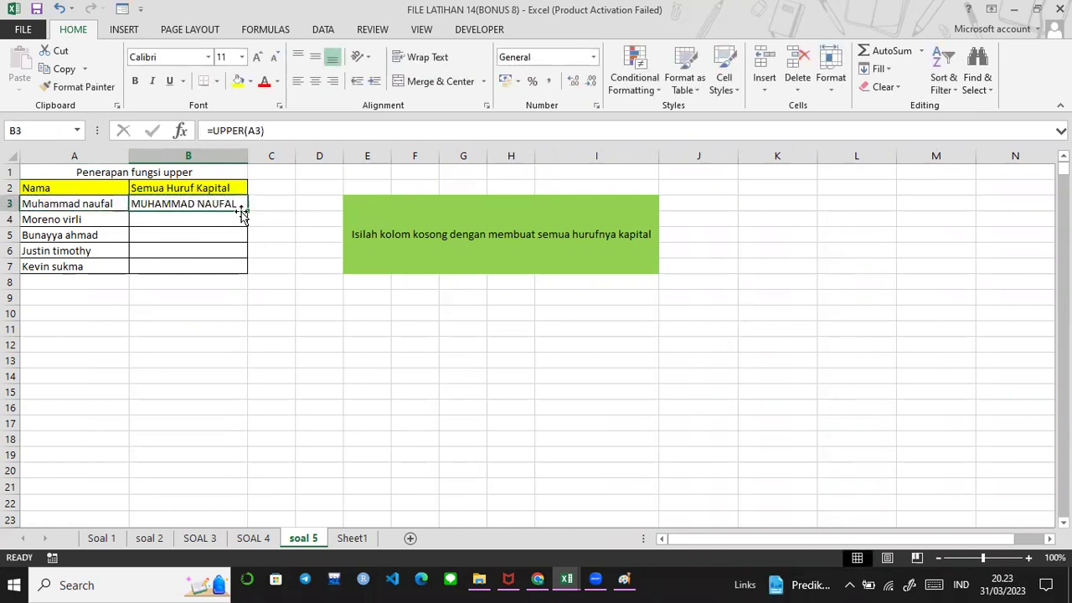
pyautogui.moveTo(246, 213); pyautogui.dragTo(238, 270)
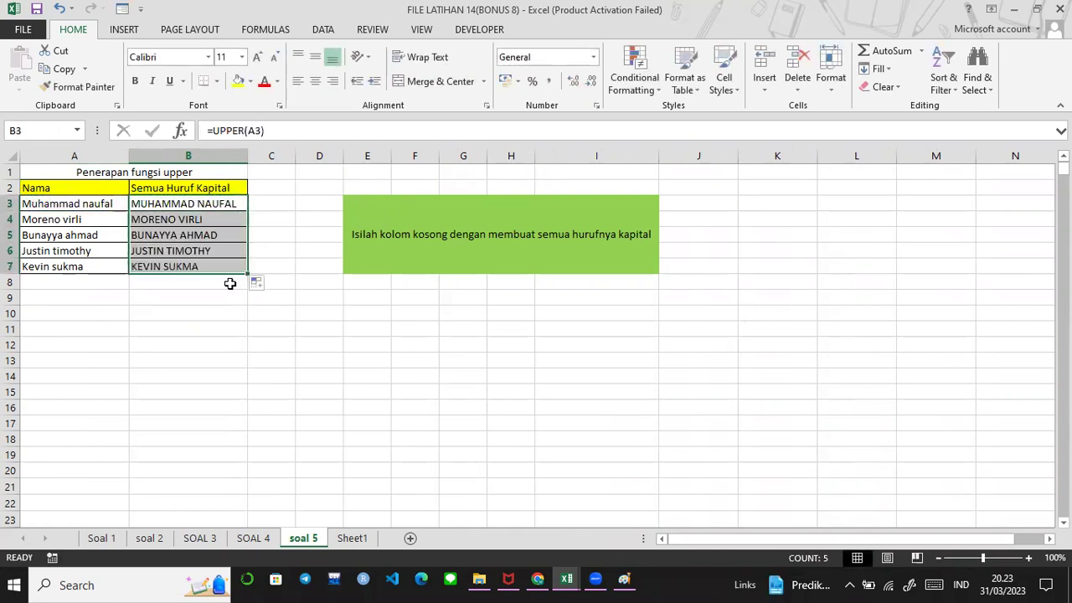
# Add the heading semua huruf kecil(lower) in C2 and widen columns C and D
pyautogui.click(272, 190)
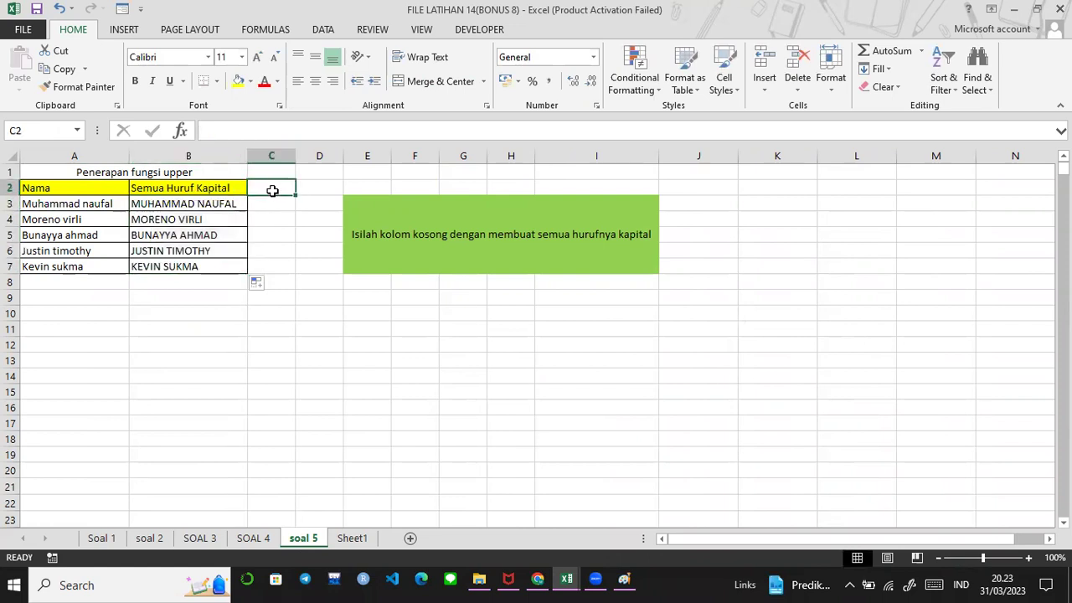
pyautogui.write('semua huruf kecil(lower)')
pyautogui.press('Return')
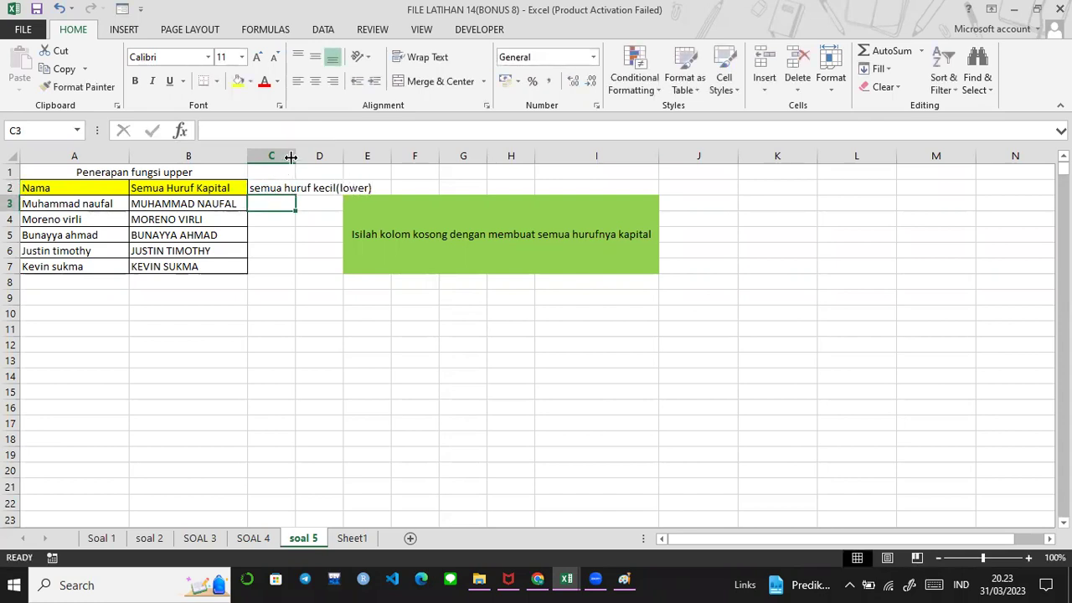
pyautogui.moveTo(291, 157); pyautogui.dragTo(478, 158)
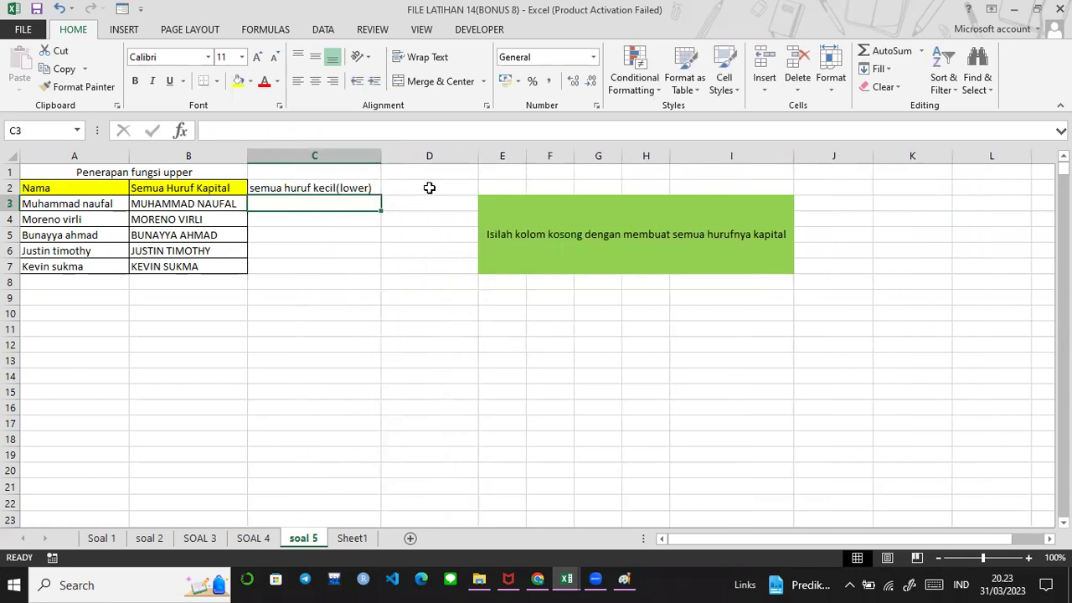
# Add the heading awal kalimat besar(proper) in D2 and widen column D to fit it
pyautogui.click(429, 187)
pyautogui.write('se')
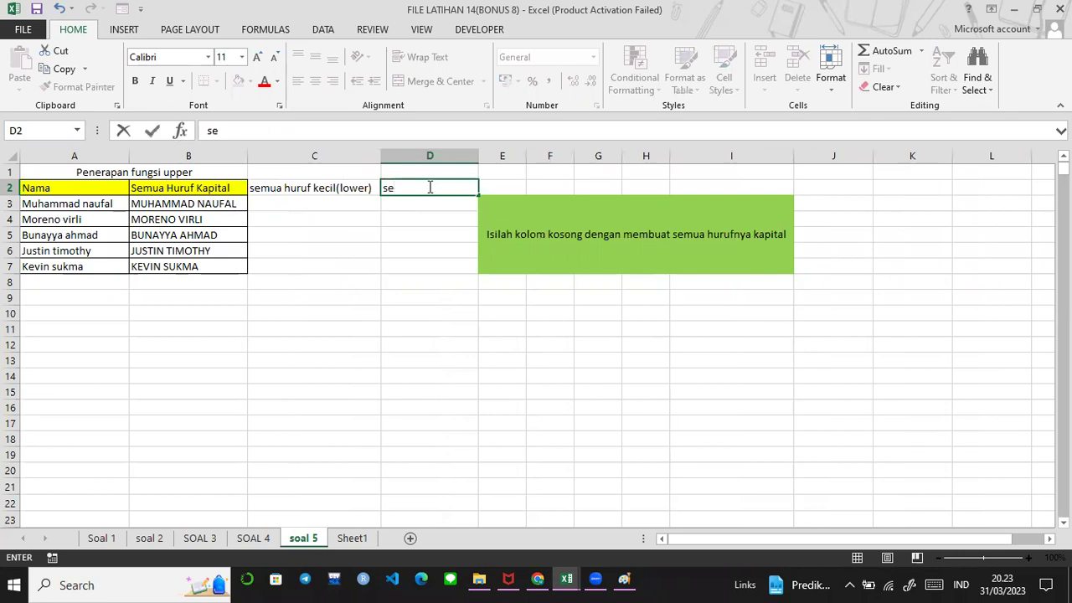
pyautogui.press('BackSpace')
pyautogui.press('BackSpace')
pyautogui.write('awal kalimat besar')
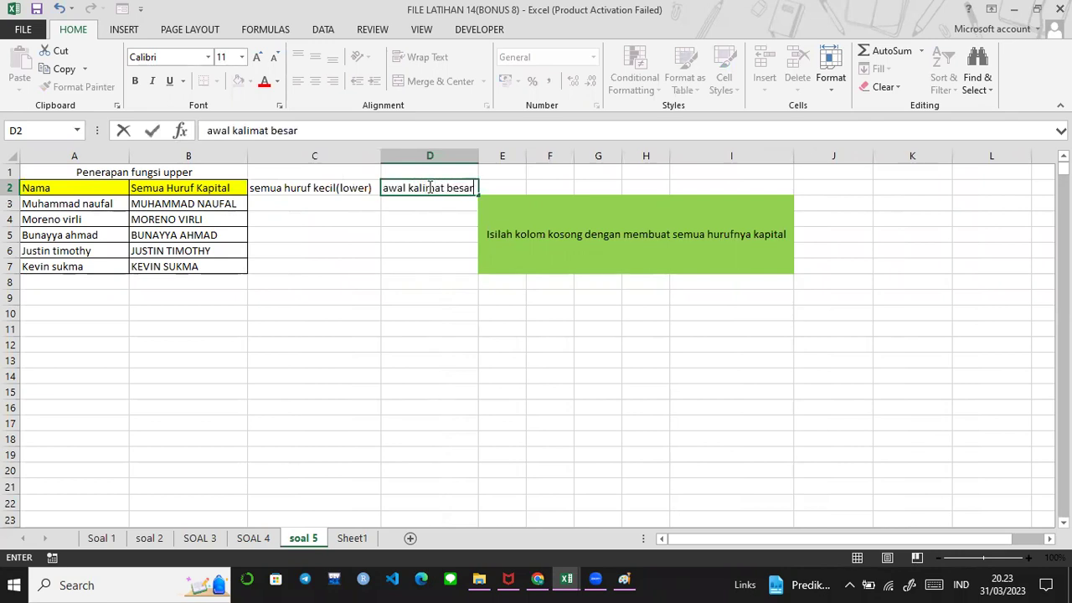
pyautogui.write('(proper)')
pyautogui.press('Return')
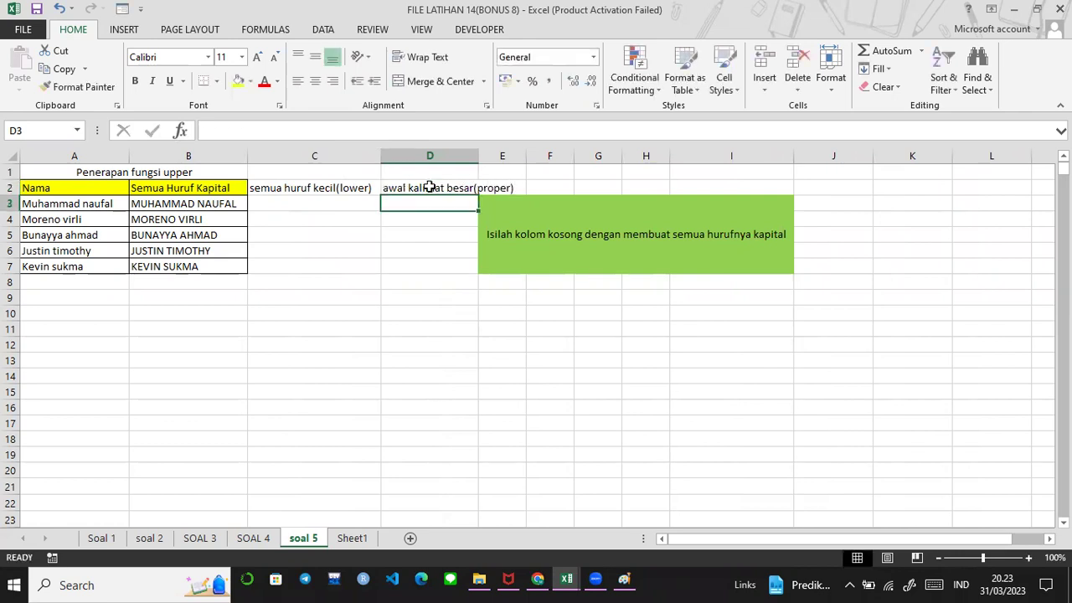
pyautogui.moveTo(477, 159); pyautogui.dragTo(523, 158)
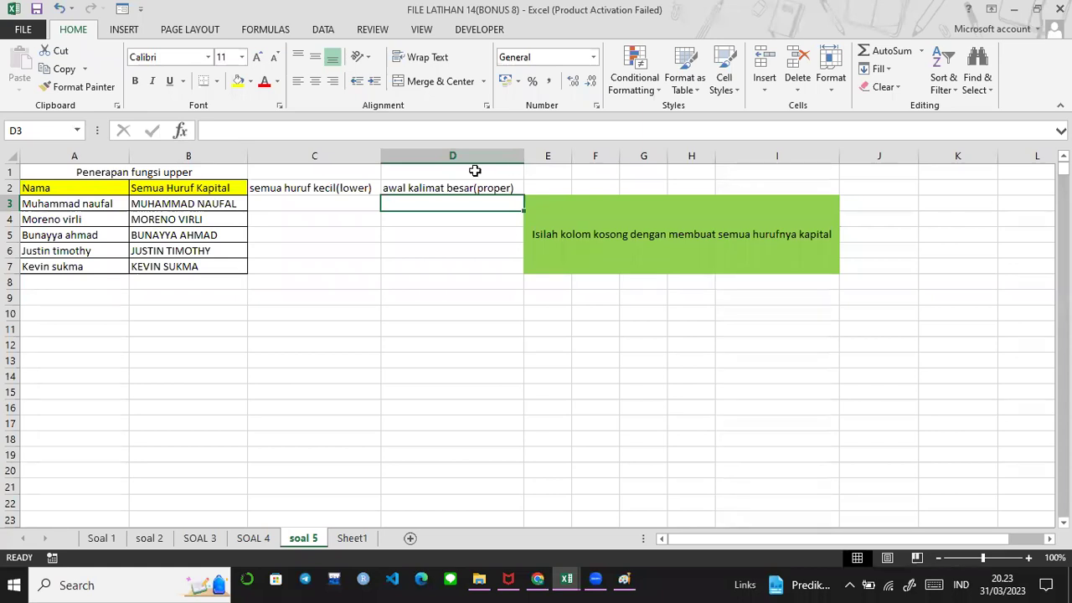
# Convert the first name to lowercase in C3 with =LOWER(A3) and fill the formula down to C7
pyautogui.click(353, 200)
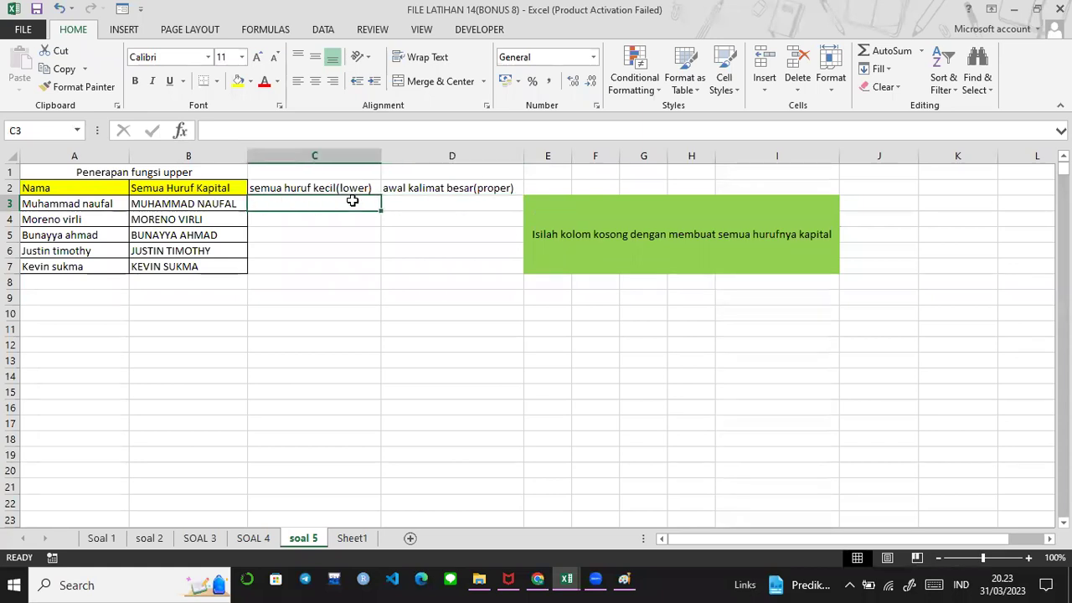
pyautogui.write('=lowe')
pyautogui.press('Tab')
pyautogui.click(71, 202)
pyautogui.press('Return')
pyautogui.press('Up')
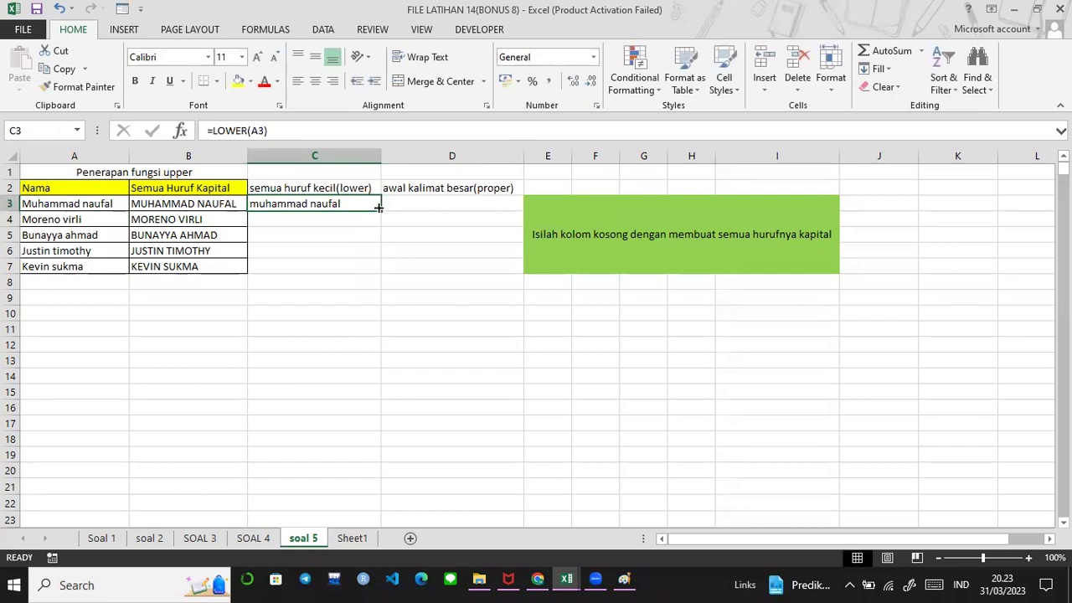
pyautogui.moveTo(379, 211); pyautogui.dragTo(372, 274)
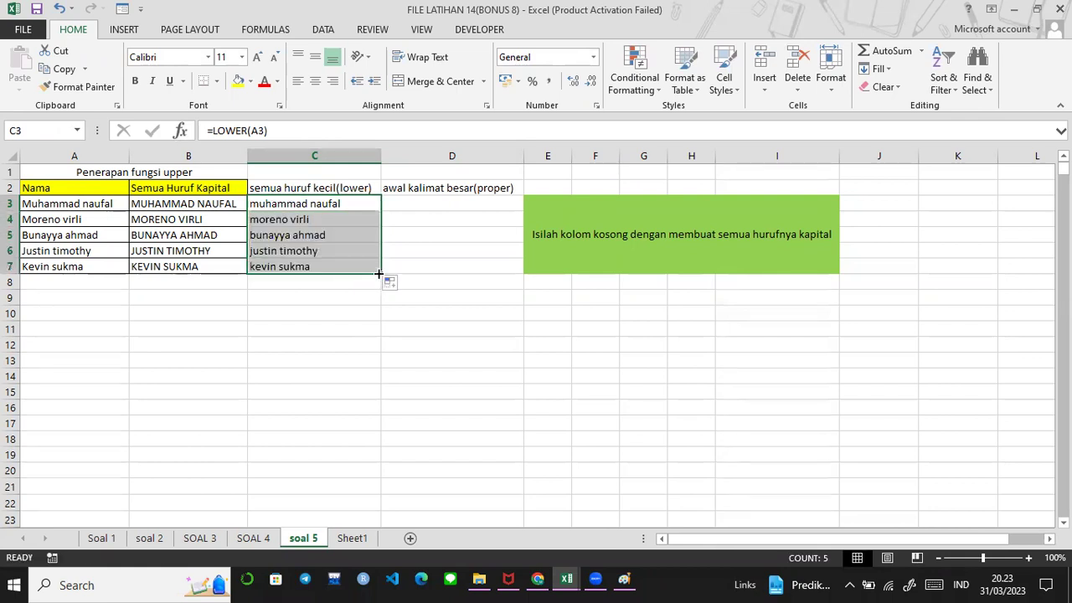
# Convert the first name to proper case in D3 with =PROPER(B3) and fill the formula down to D7
pyautogui.click(414, 210)
pyautogui.write('=prop')
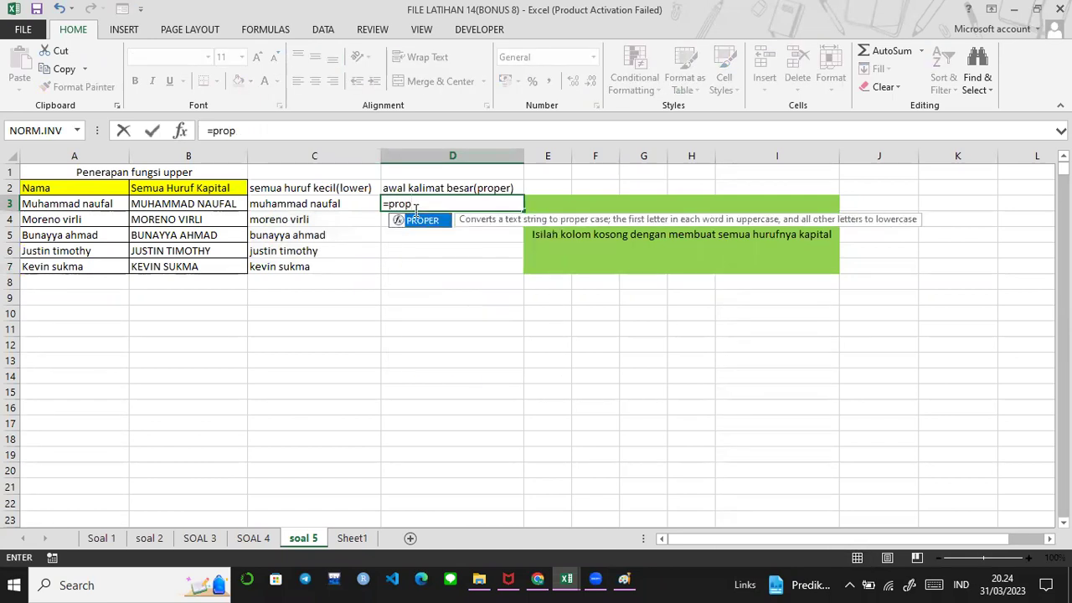
pyautogui.press('Tab')
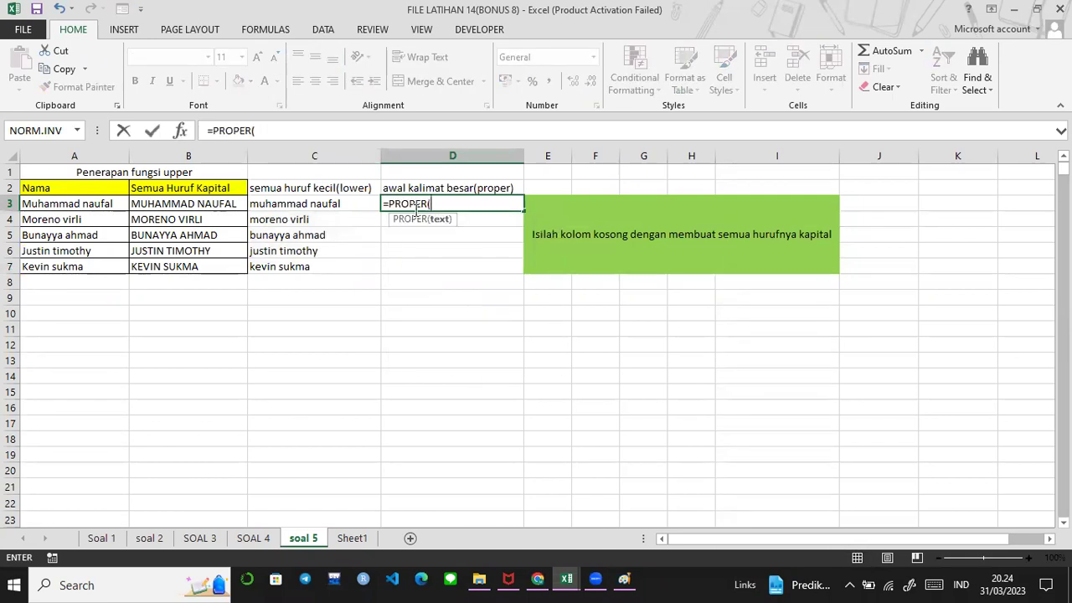
pyautogui.click(176, 204)
pyautogui.press('Return')
pyautogui.press('Up')
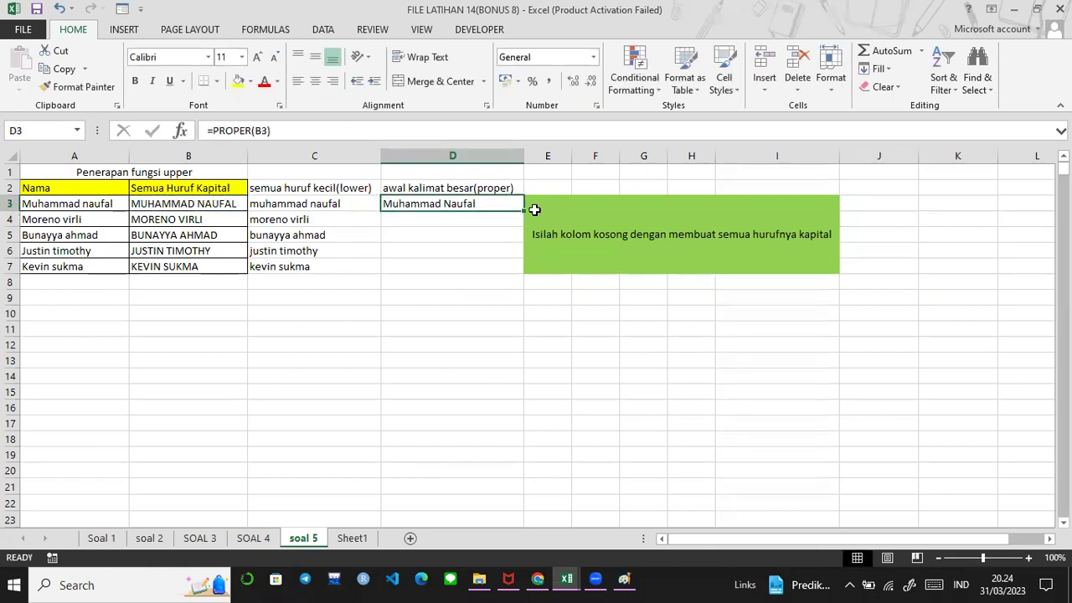
pyautogui.moveTo(526, 213); pyautogui.dragTo(523, 272)
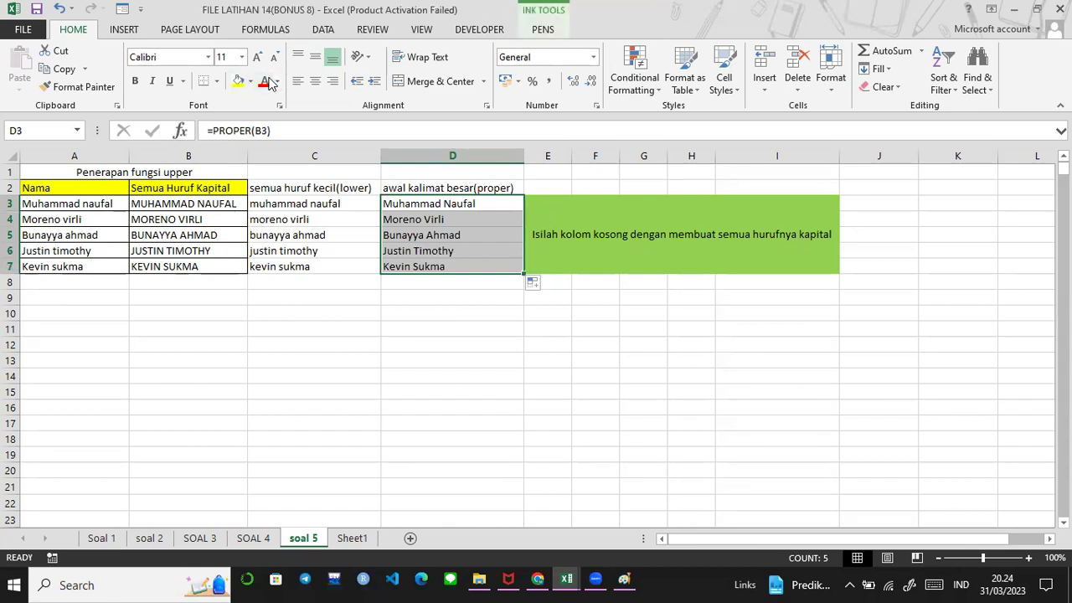
# Switch to the FILE LATIHAN 15 (BONUS 9) workbook
pyautogui.click(558, 65)
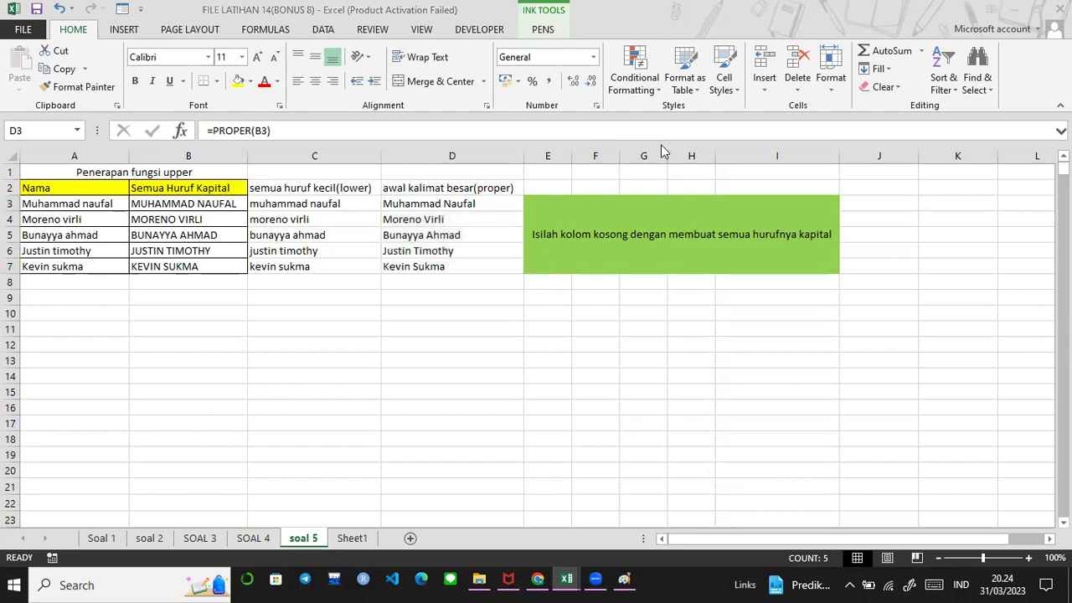
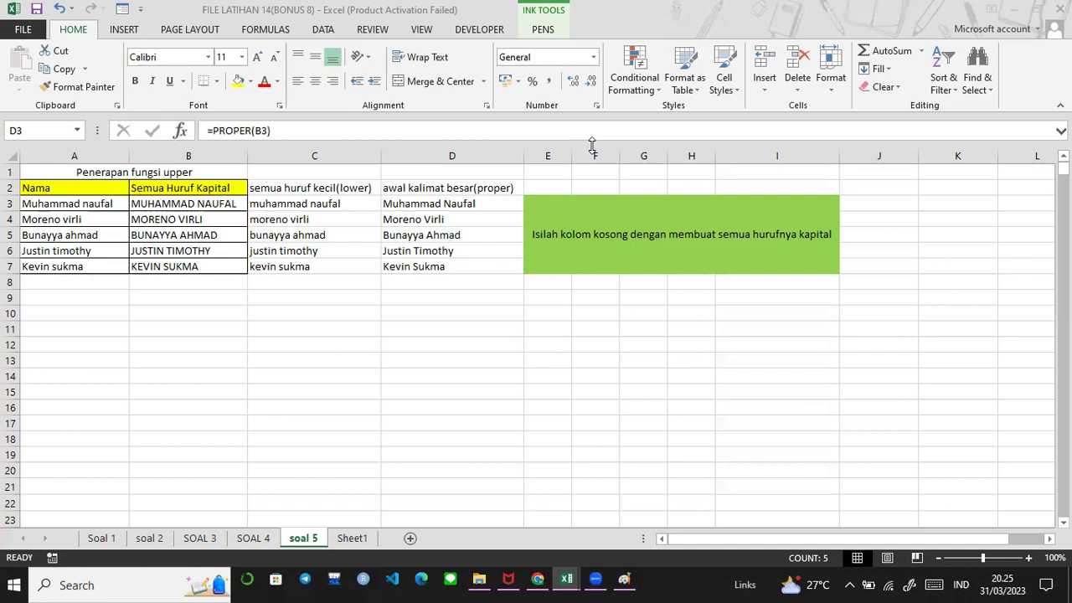
pyautogui.hotkey('alt', 'Tab')
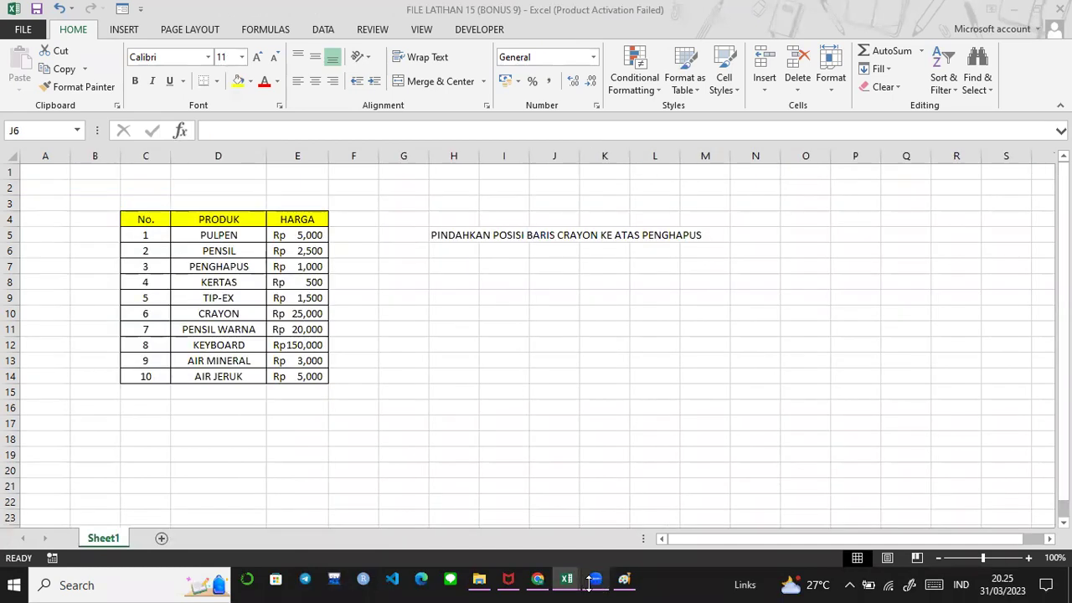
# Switch to the FILE LATIHAN 14(BONUS 8) workbook and read the task on Sheet1
pyautogui.moveTo(576, 578)
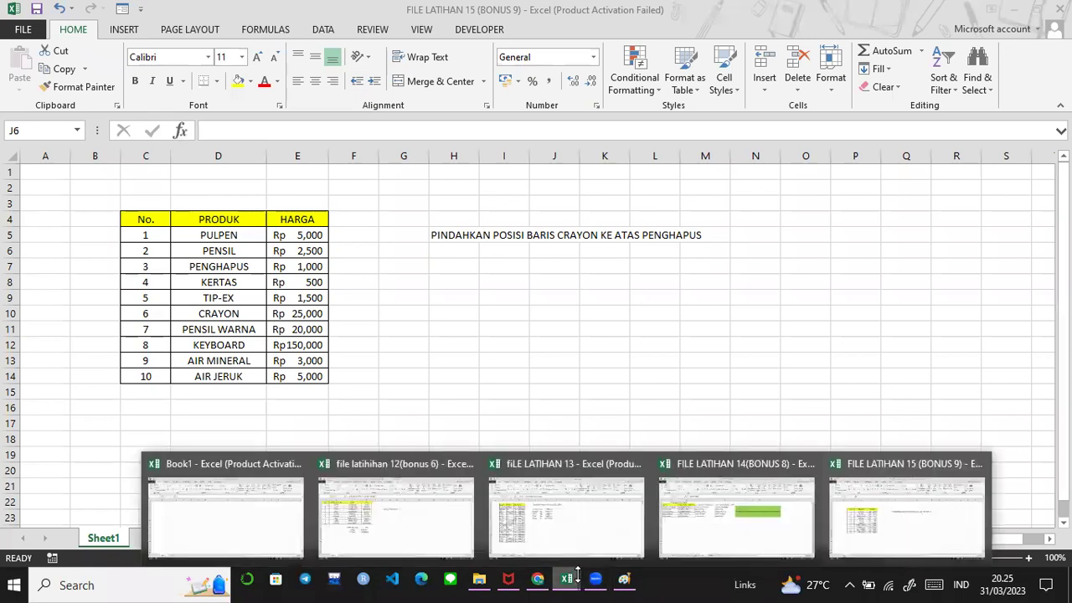
pyautogui.click(758, 516)
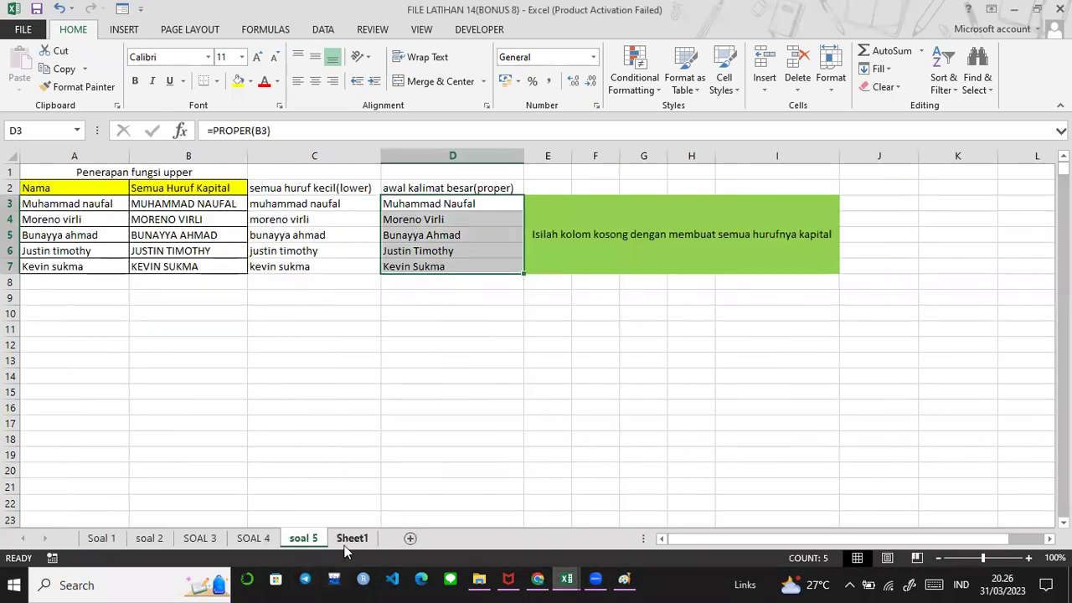
pyautogui.click(352, 538)
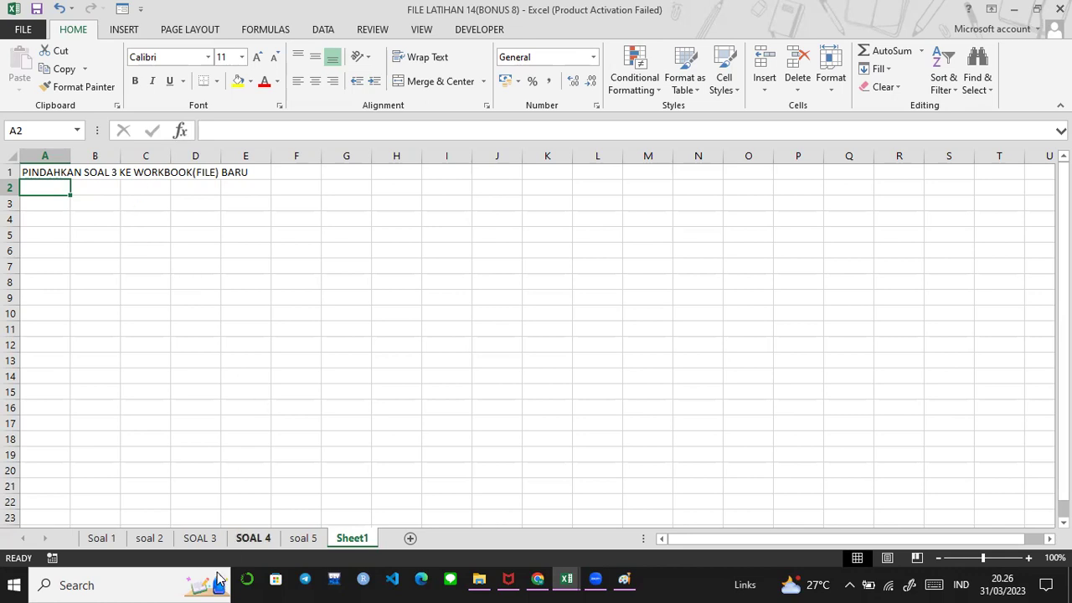
# Open the SOAL 3 sheet in FILE LATIHAN 14(BONUS 8) and check which other workbooks are open
pyautogui.click(209, 538)
pyautogui.rightClick(209, 540)
pyautogui.click(206, 540)
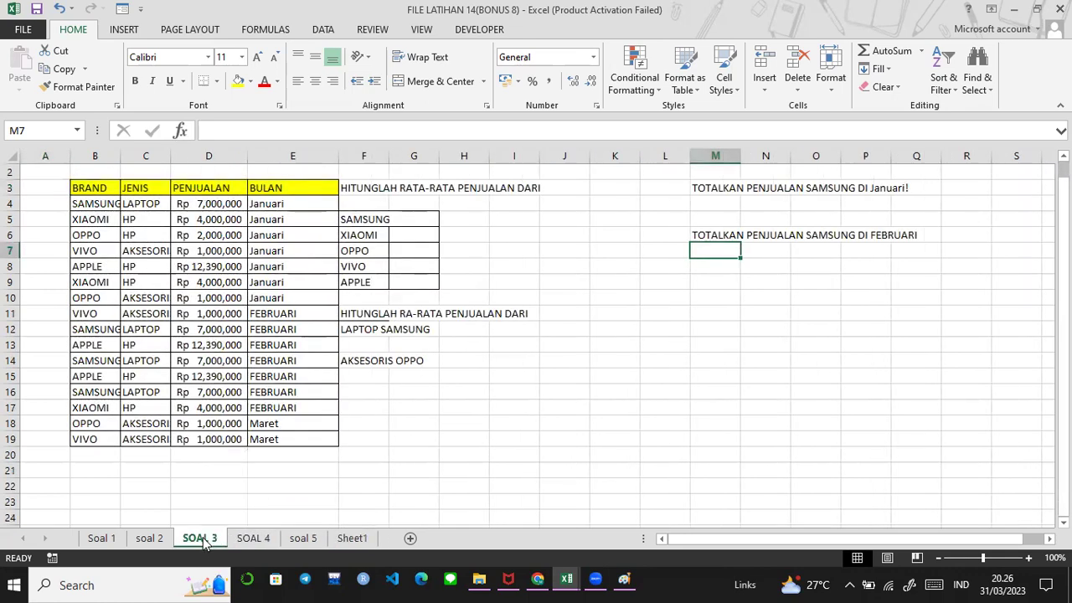
pyautogui.click(563, 581)
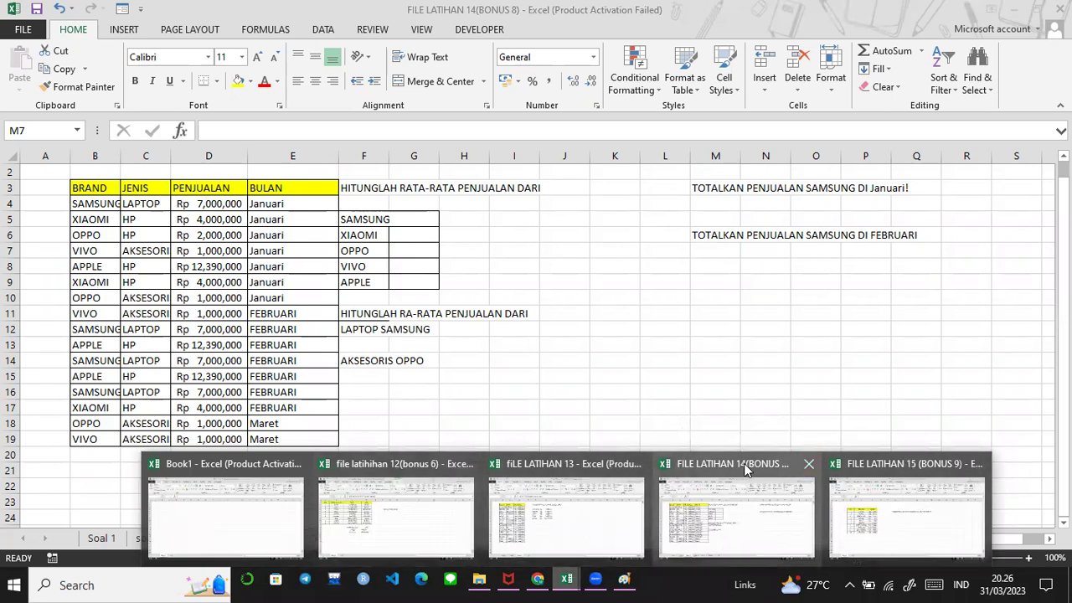
pyautogui.click(736, 515)
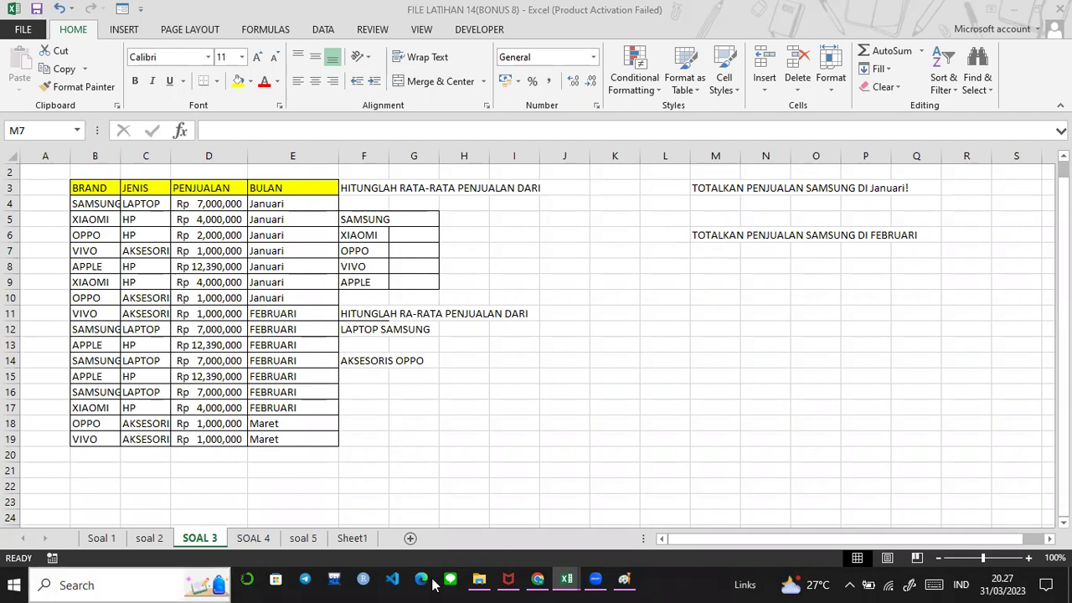
pyautogui.click(214, 537)
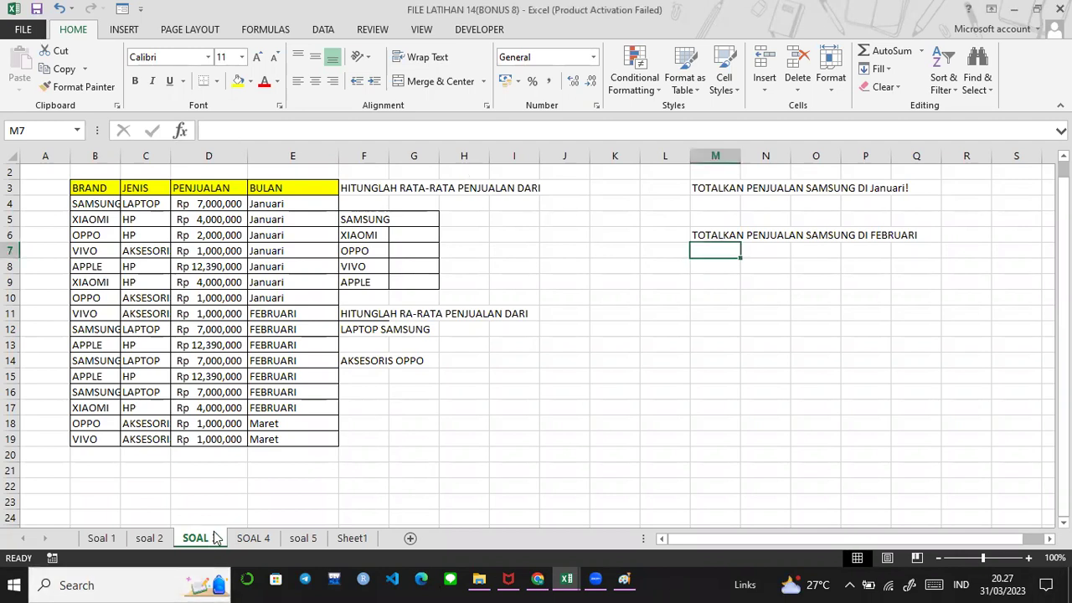
pyautogui.rightClick(214, 540)
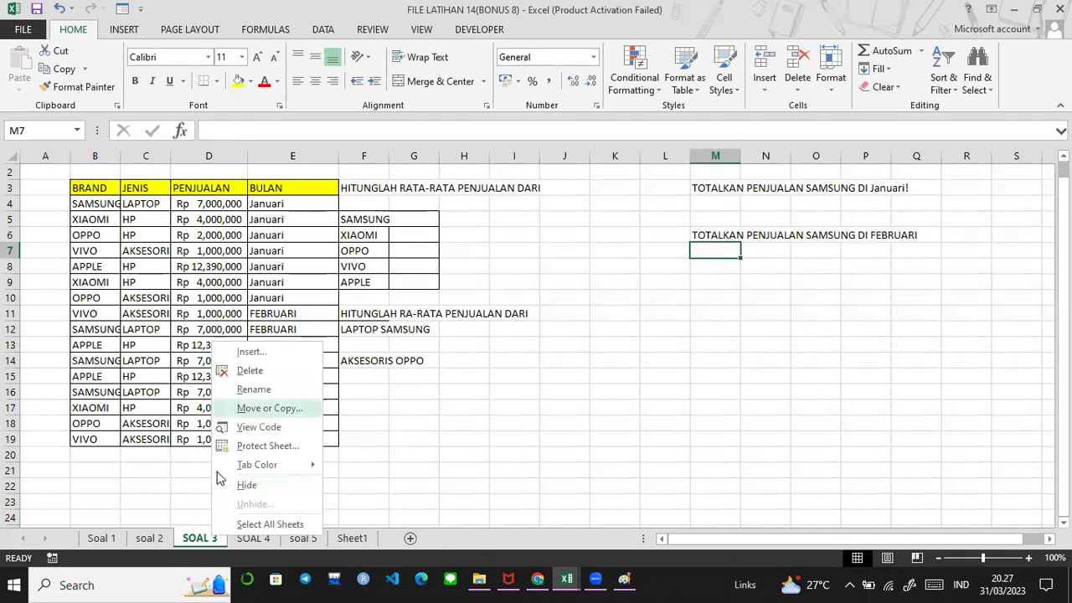
pyautogui.click(257, 410)
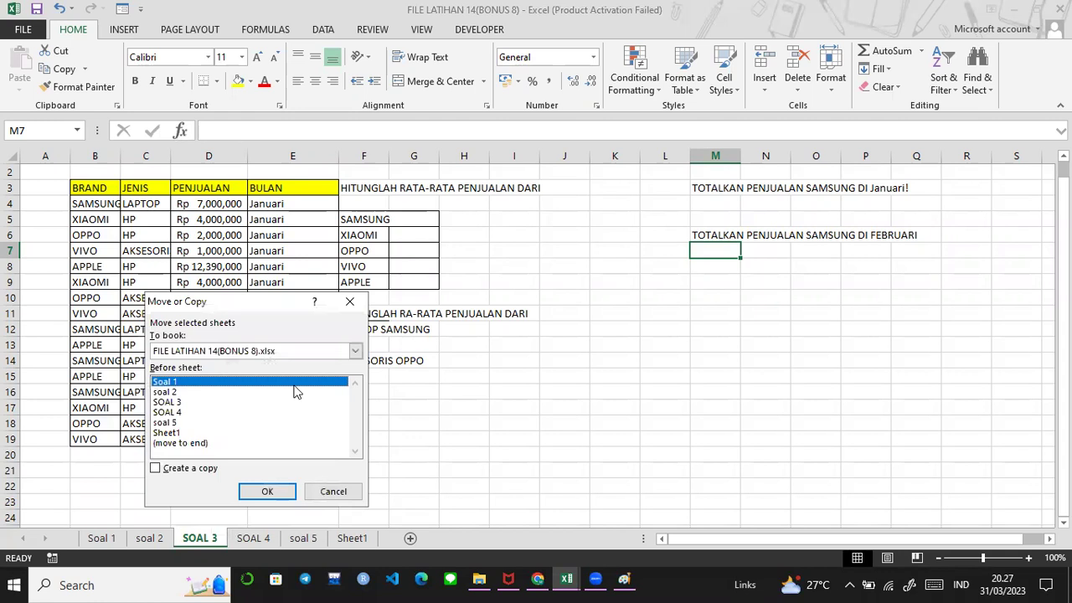
pyautogui.click(355, 351)
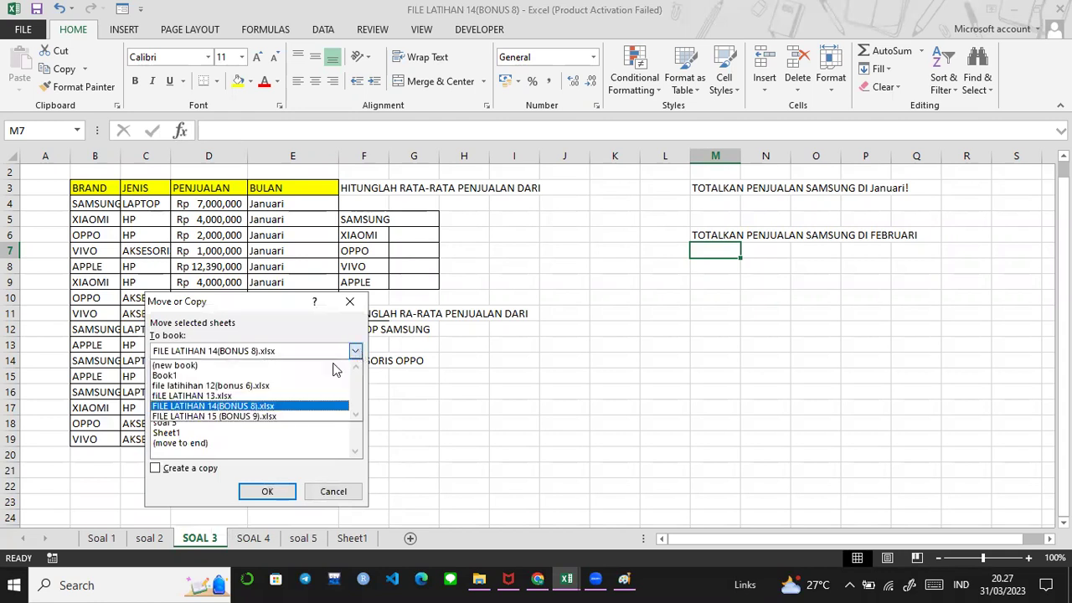
pyautogui.click(265, 415)
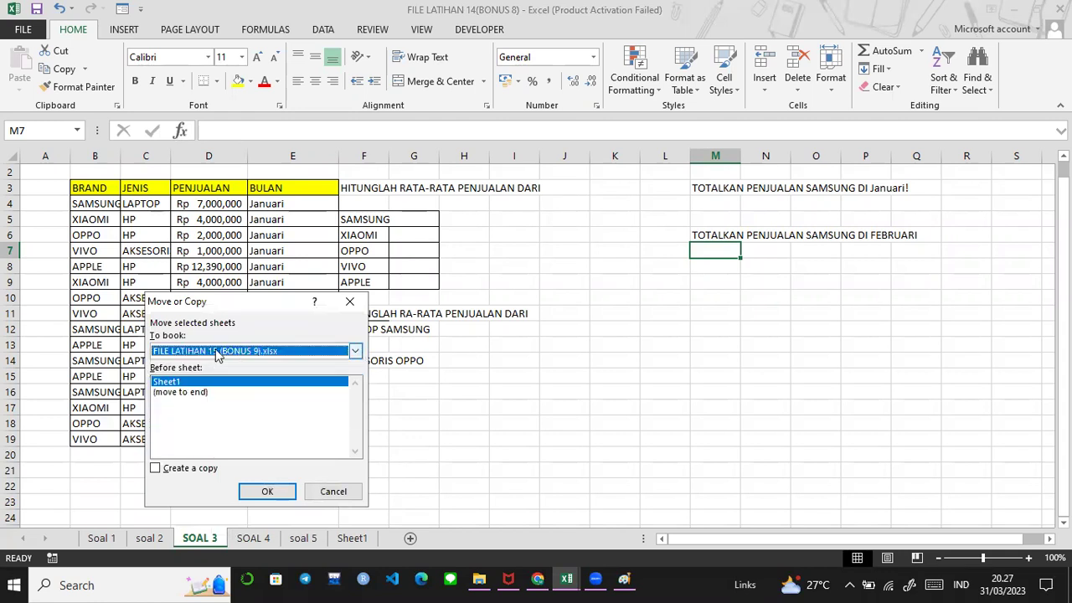
pyautogui.click(349, 301)
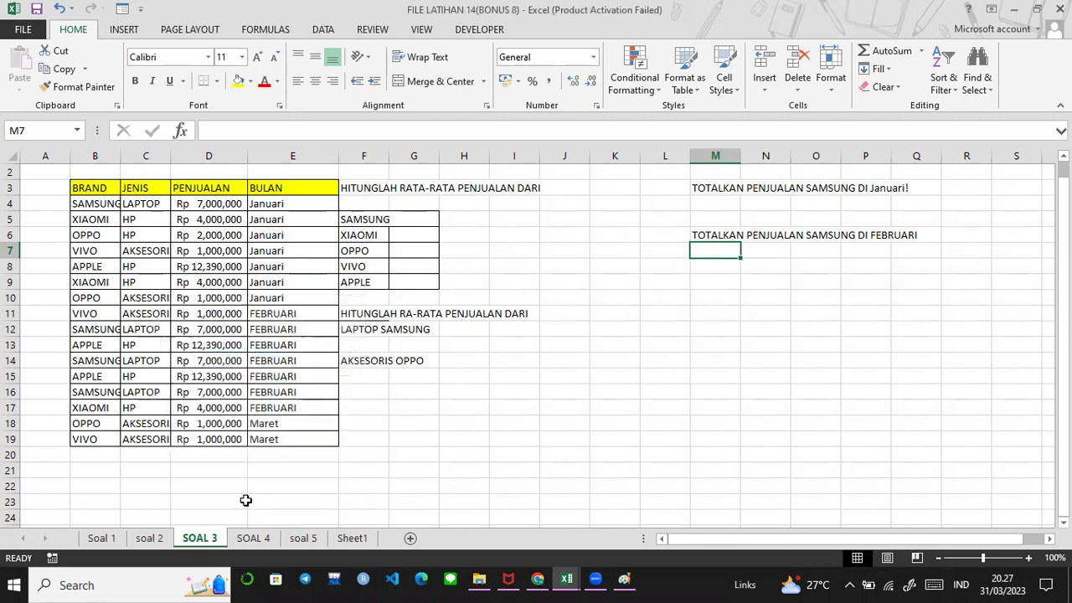
# Copy the SOAL 3 sheet to the end of the FILE LATIHAN 15 (BONUS 9).xlsx workbook, keeping the original
pyautogui.rightClick(206, 536)
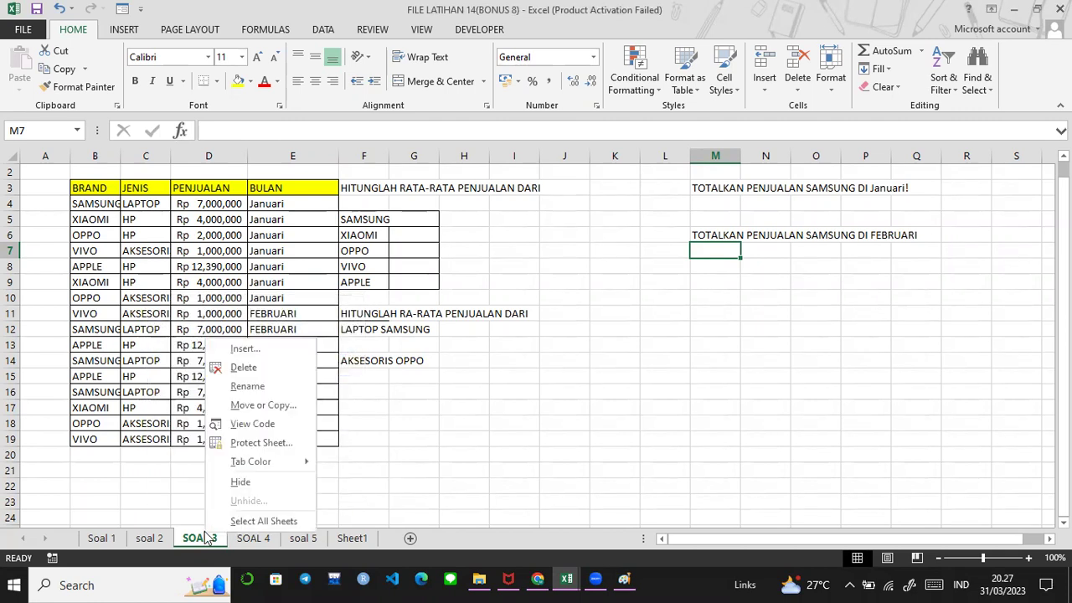
pyautogui.click(263, 405)
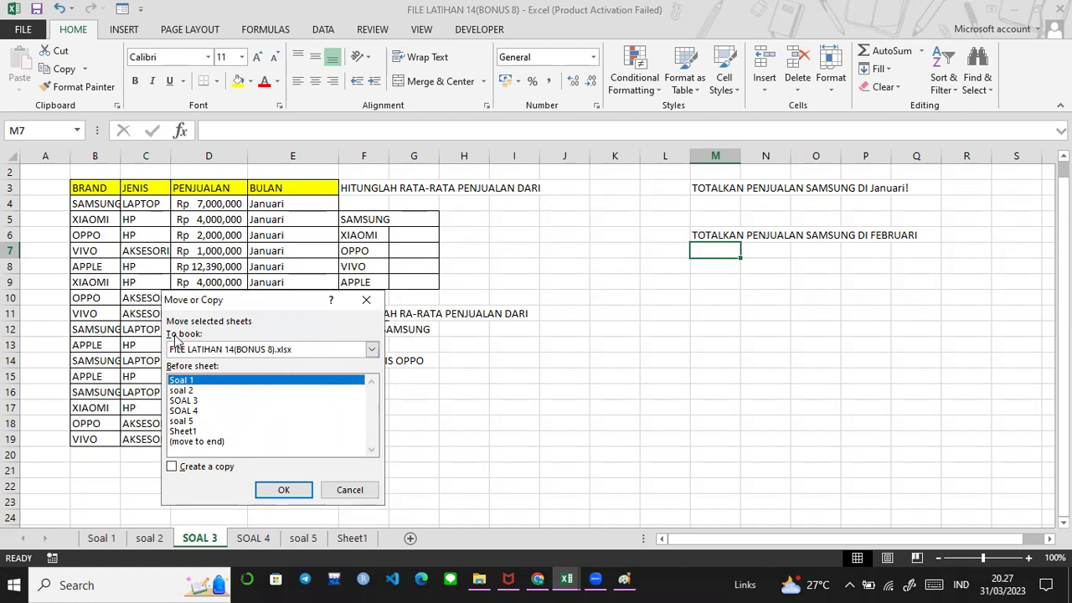
pyautogui.click(313, 345)
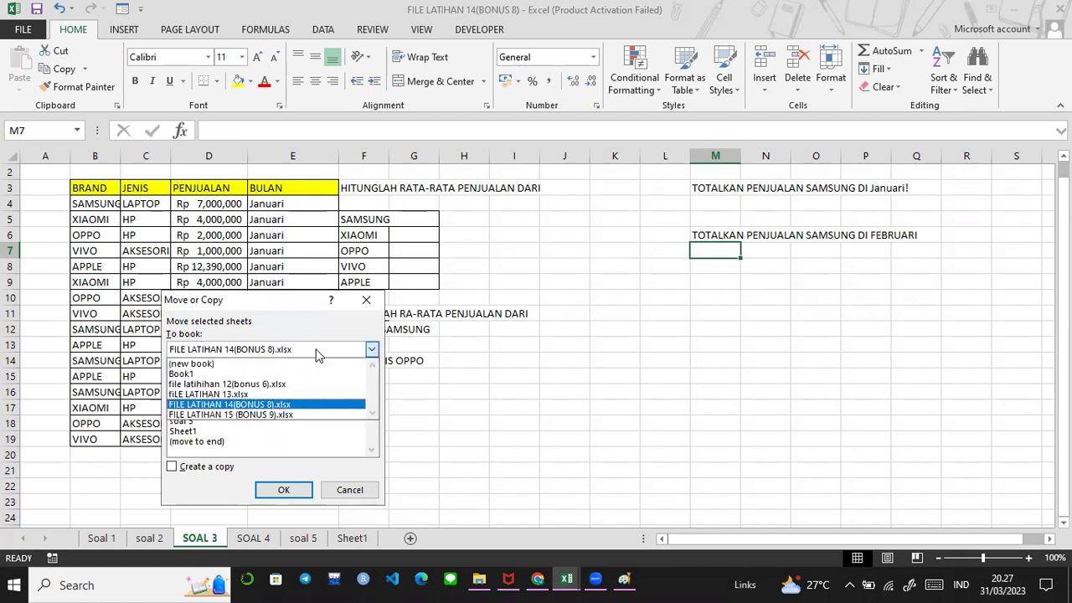
pyautogui.click(243, 405)
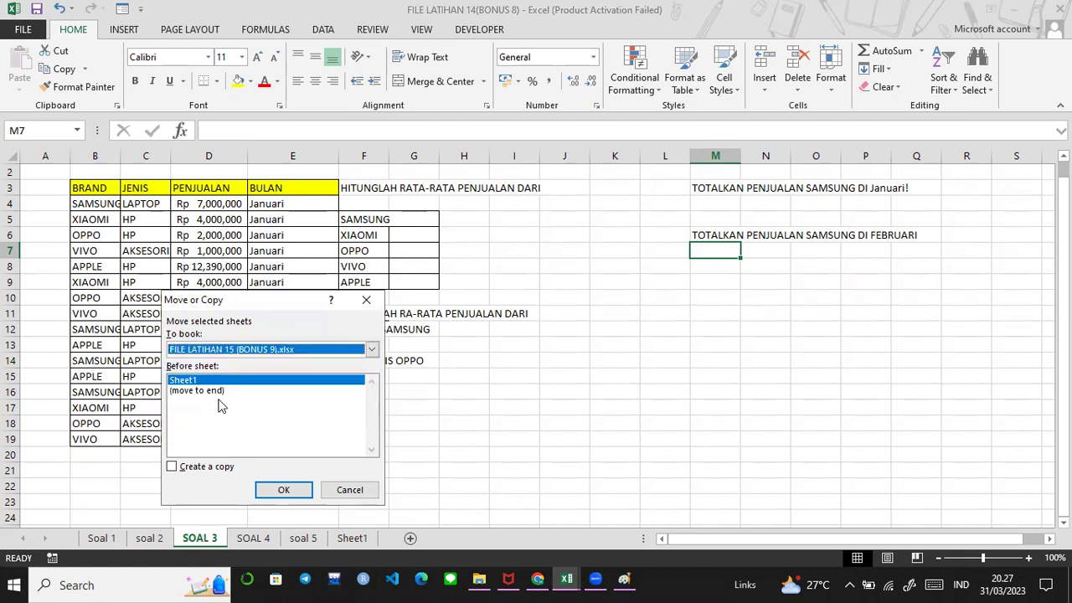
pyautogui.press('Tab')
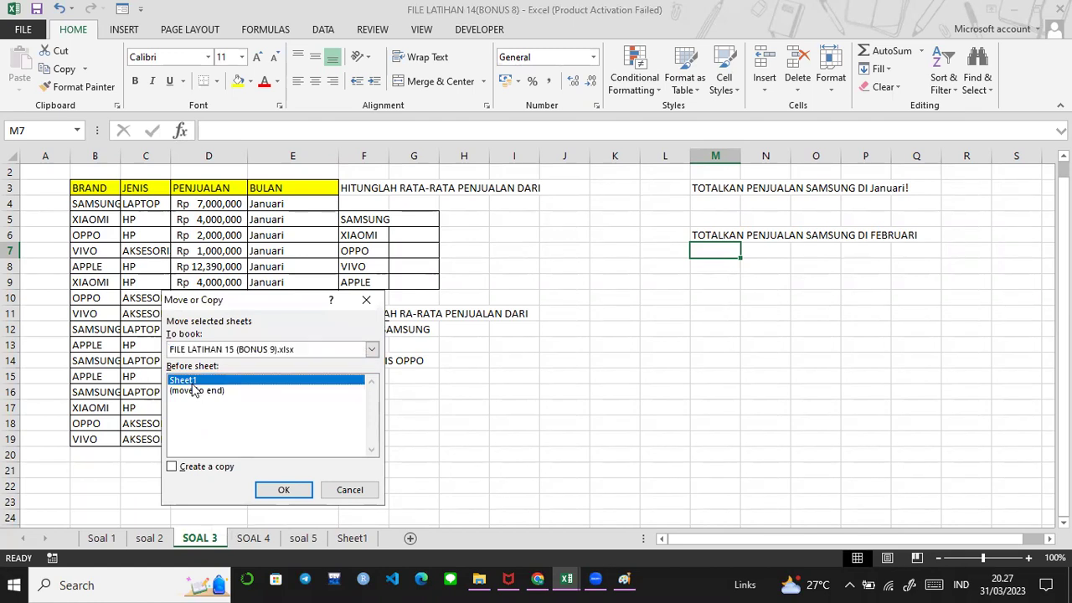
pyautogui.click(210, 392)
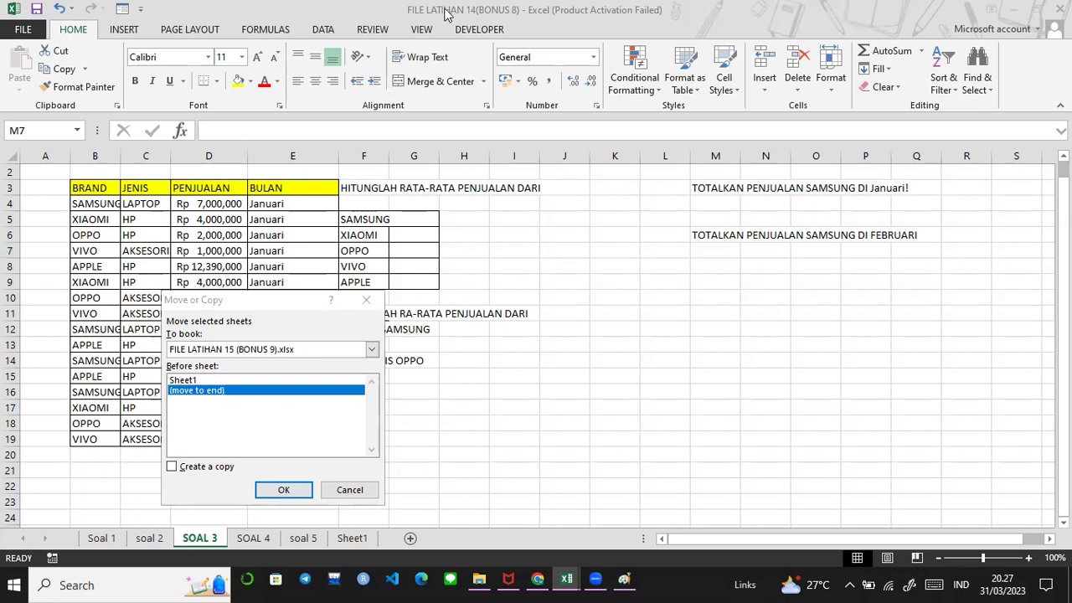
pyautogui.click(172, 468)
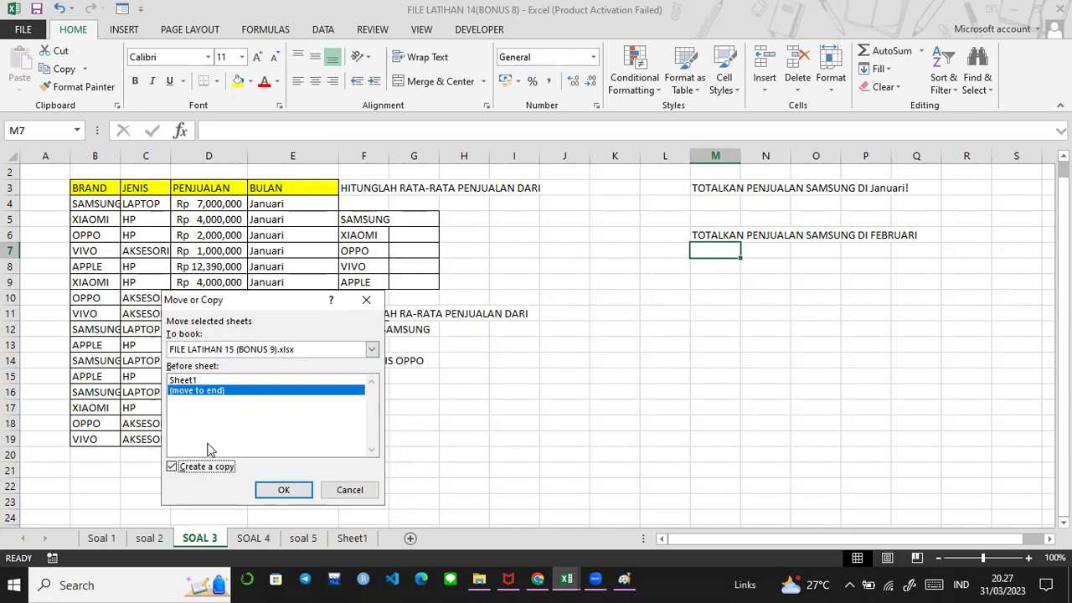
pyautogui.click(171, 466)
pyautogui.click(171, 466)
pyautogui.click(283, 490)
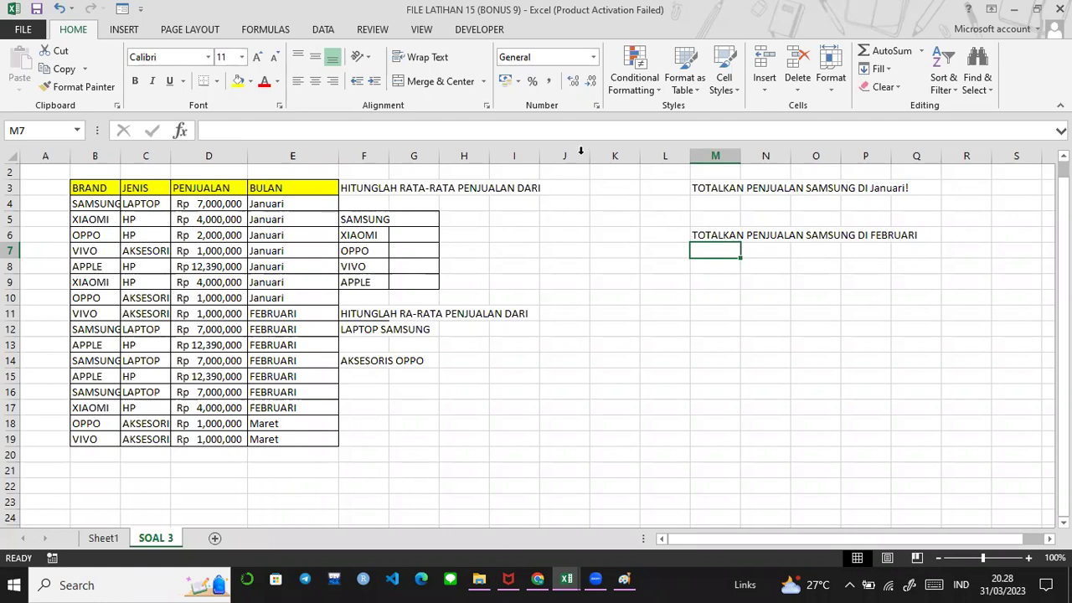
# Open Sheet1 of FILE LATIHAN 15 (BONUS 9) and read the instruction in H5 against the CRAYON row
pyautogui.click(104, 538)
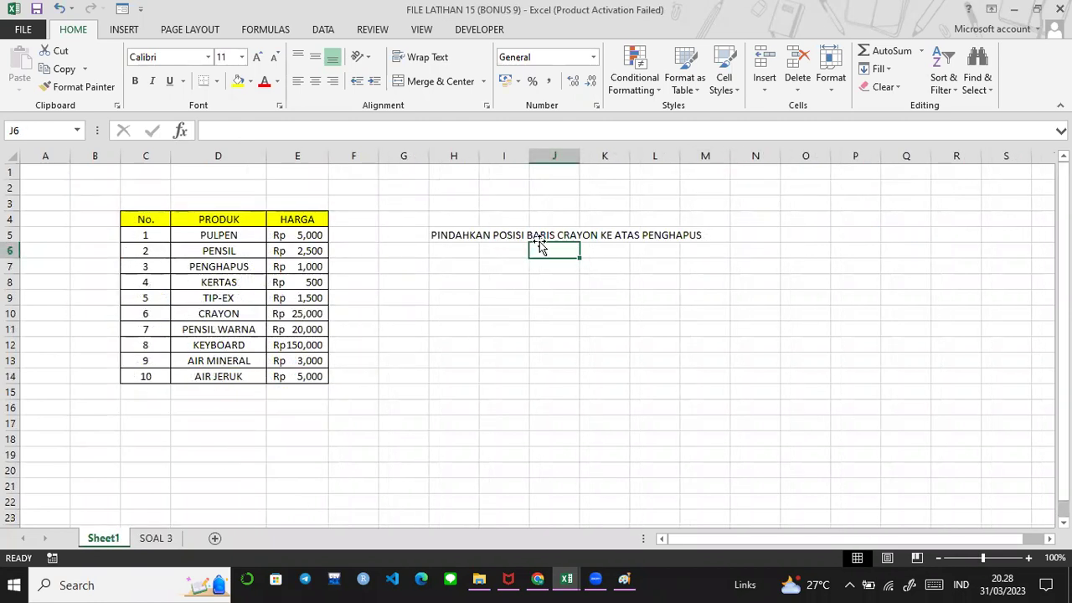
pyautogui.click(435, 235)
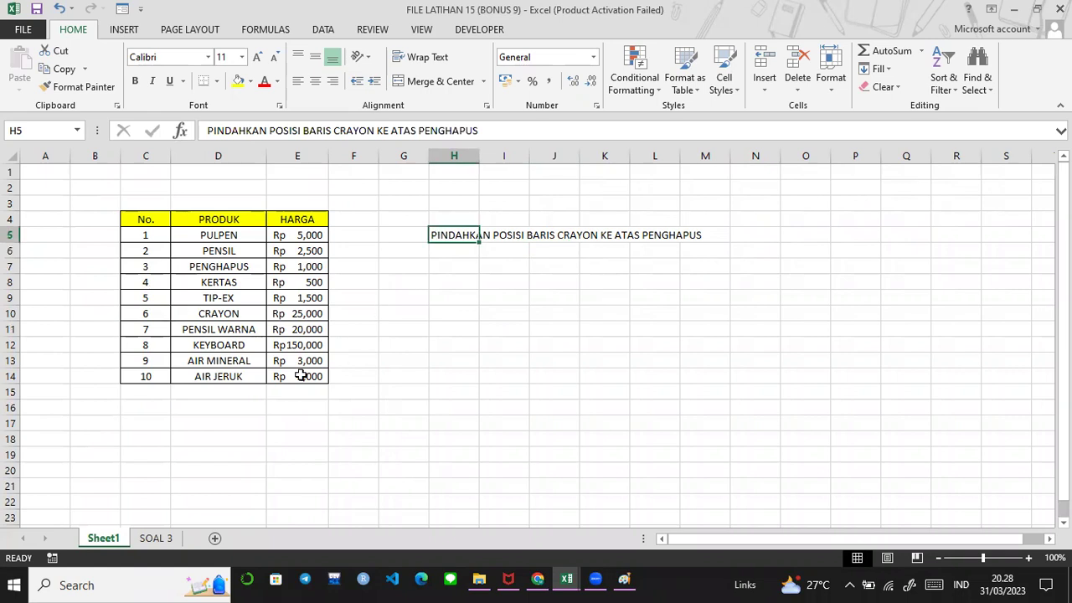
pyautogui.click(230, 315)
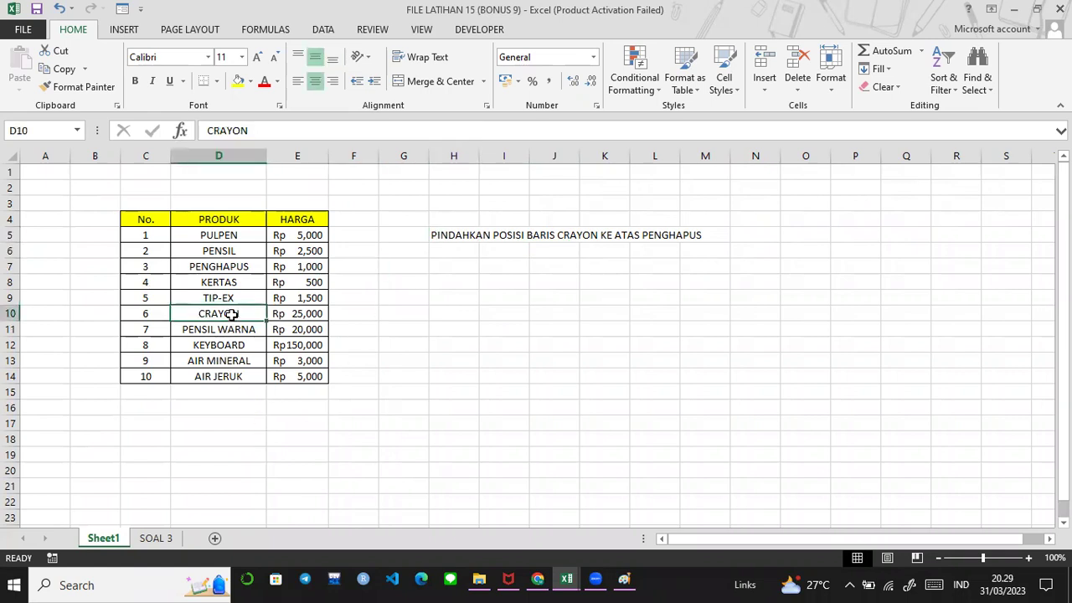
pyautogui.click(599, 331)
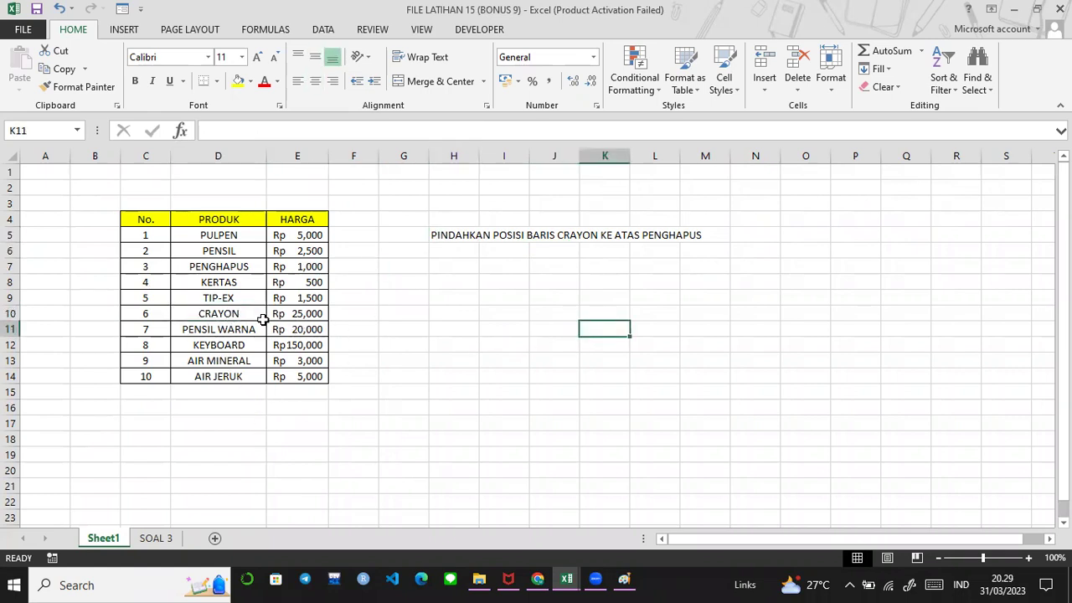
pyautogui.click(228, 314)
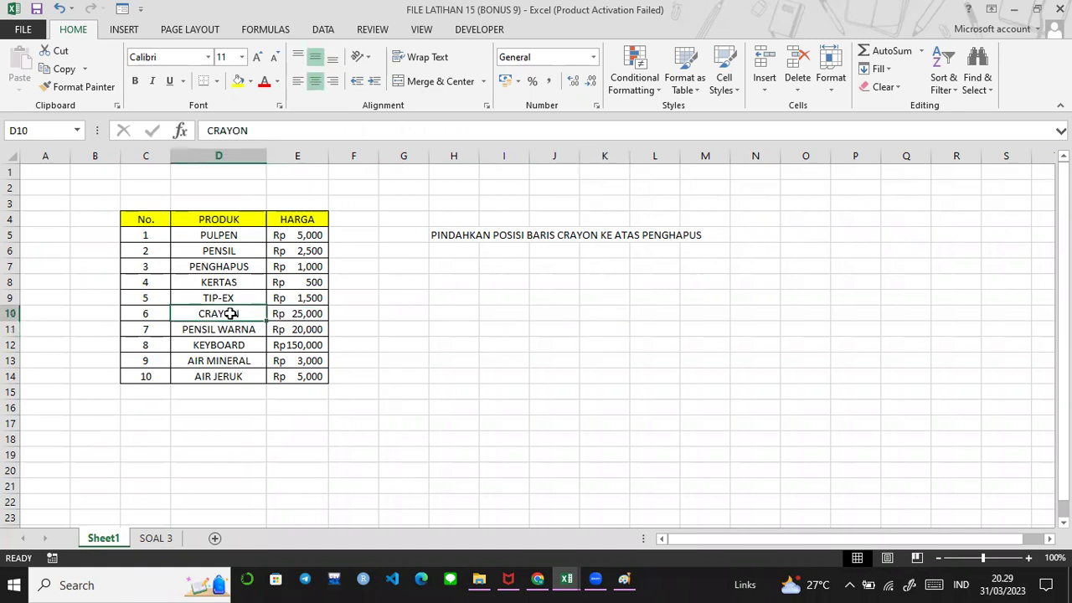
pyautogui.rightClick(243, 310)
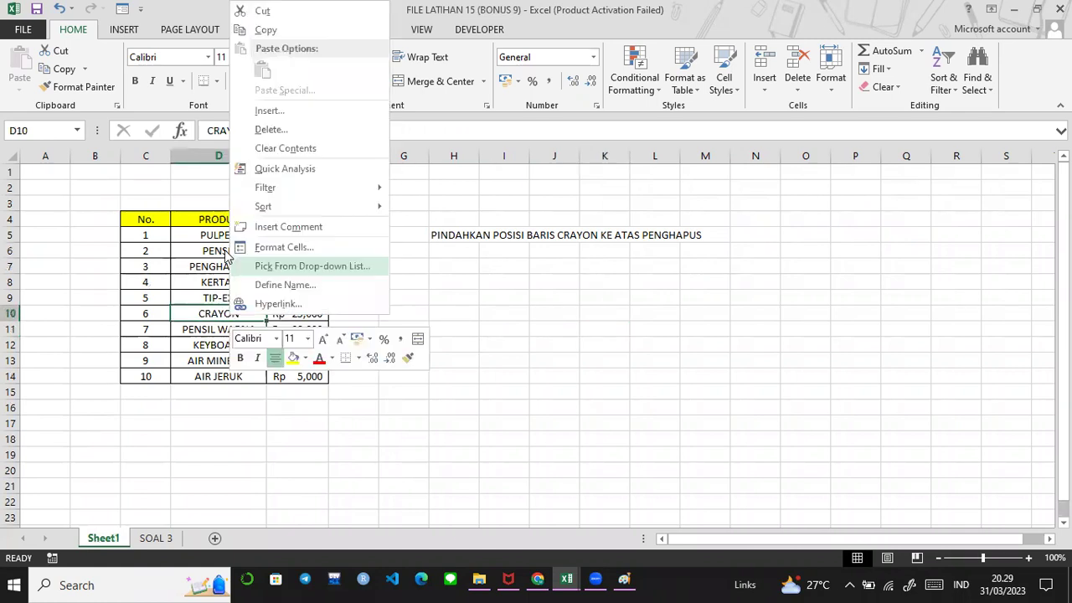
pyautogui.click(287, 31)
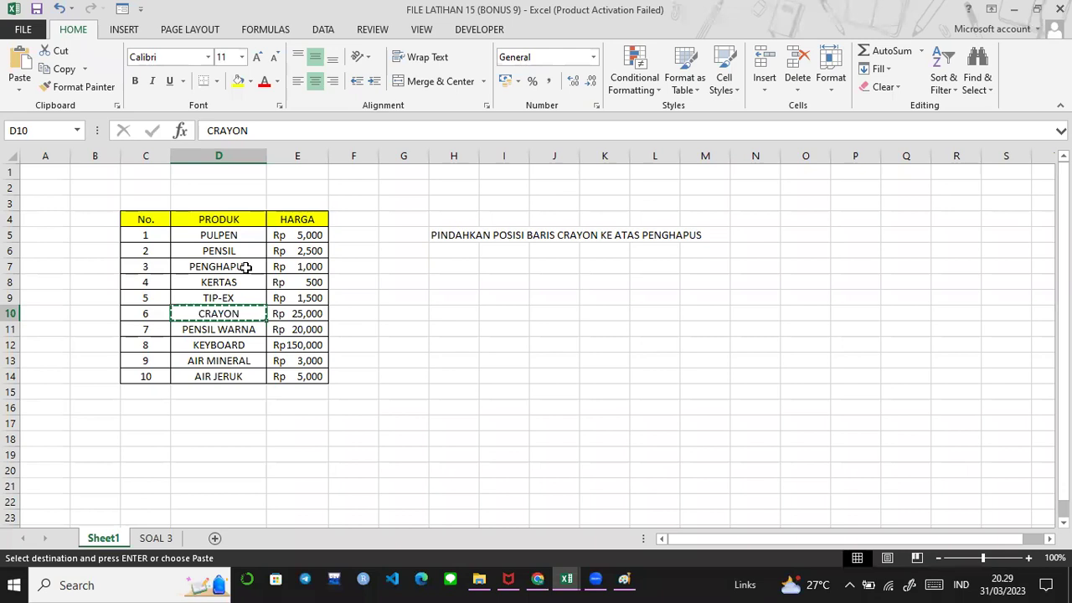
pyautogui.click(245, 266)
pyautogui.click(228, 251)
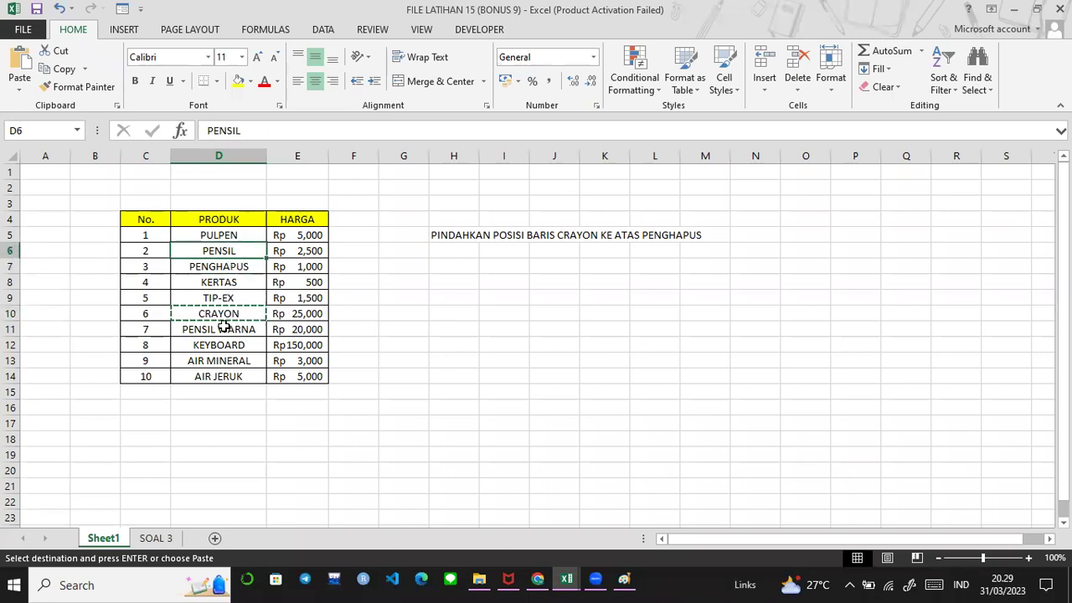
pyautogui.moveTo(212, 316); pyautogui.dragTo(343, 306)
pyautogui.click(455, 296)
pyautogui.click(240, 314)
pyautogui.click(360, 327)
pyautogui.click(237, 313)
pyautogui.press('Escape')
# Move the CRAYON product and price cells D10:E10 to row 7 above PENGHAPUS, shifting the cells in between down
pyautogui.click(276, 362)
pyautogui.click(231, 313)
pyautogui.moveTo(231, 313); pyautogui.dragTo(322, 314)
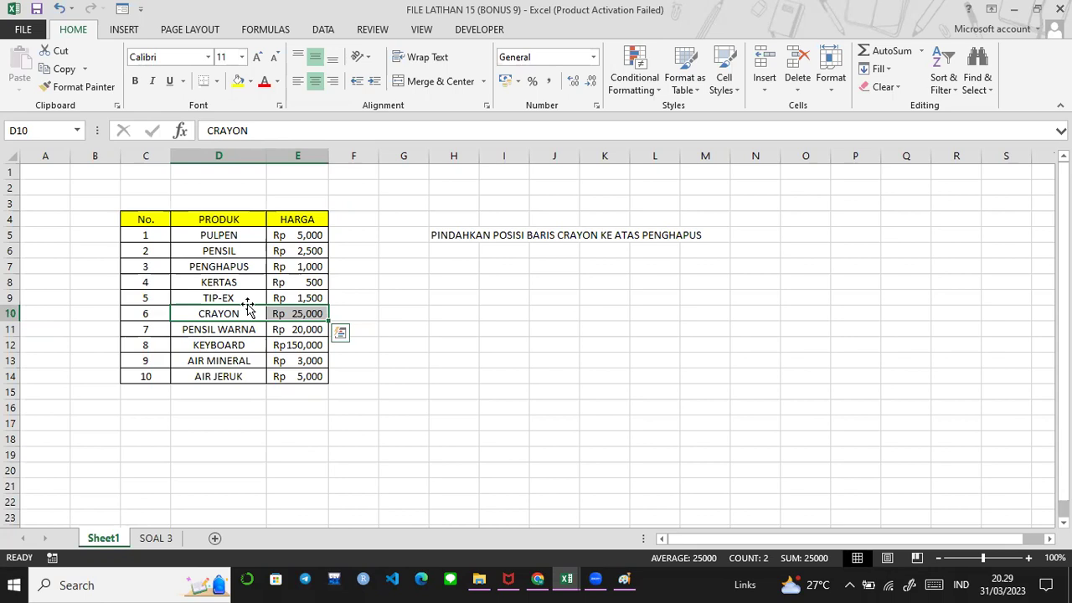
pyautogui.moveTo(248, 307); pyautogui.dragTo(249, 266)
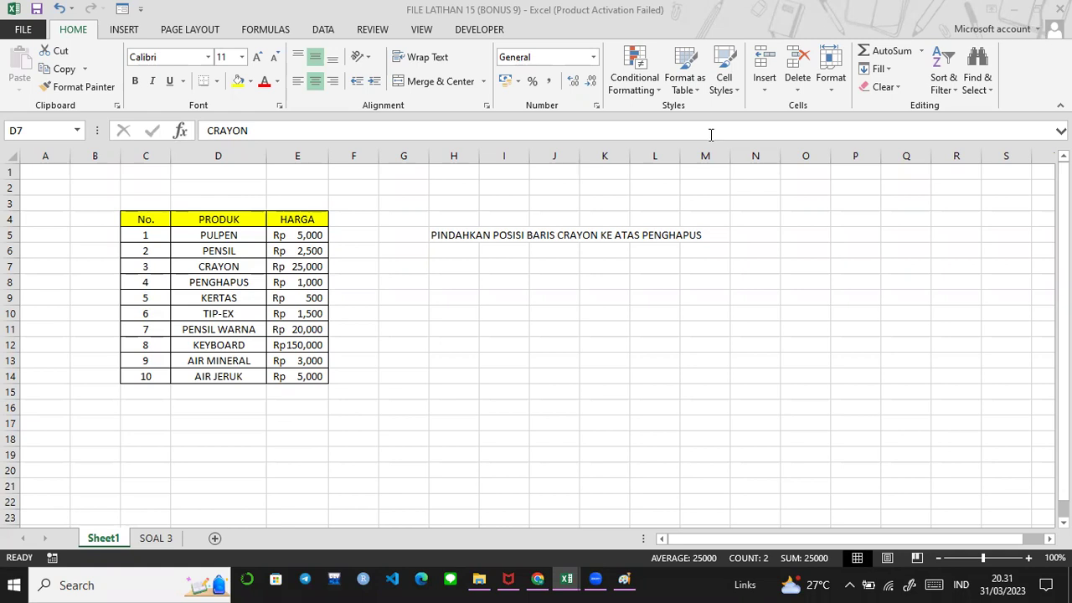
# Switch to the Key-Test page in Chrome and demonstrate the Shift and left-click combination on the virtual keyboard
pyautogui.hotkey('alt', 'Tab')
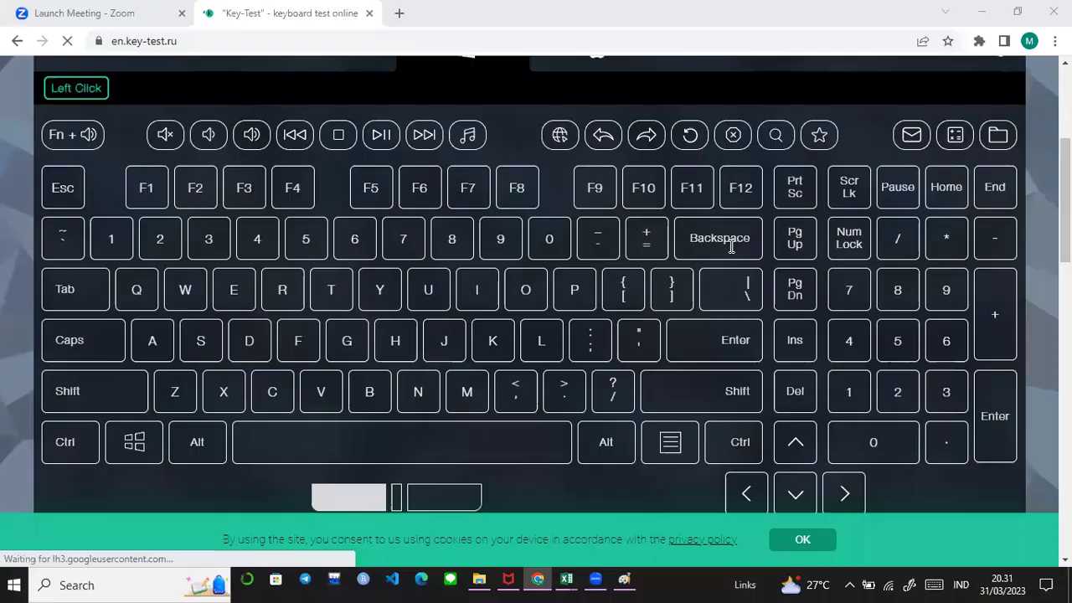
pyautogui.click(574, 580)
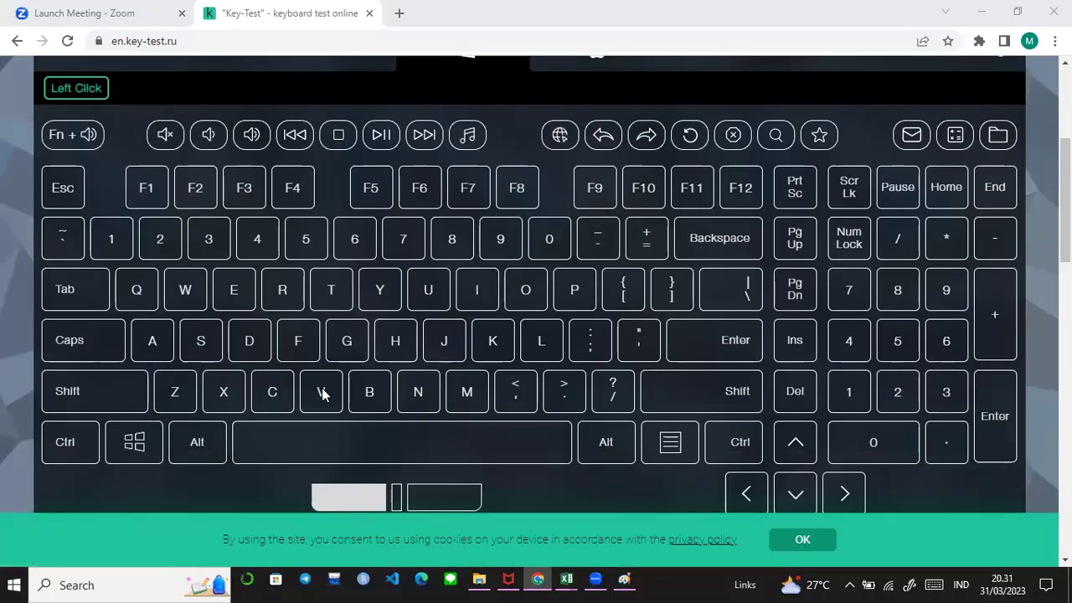
pyautogui.click(1010, 223)
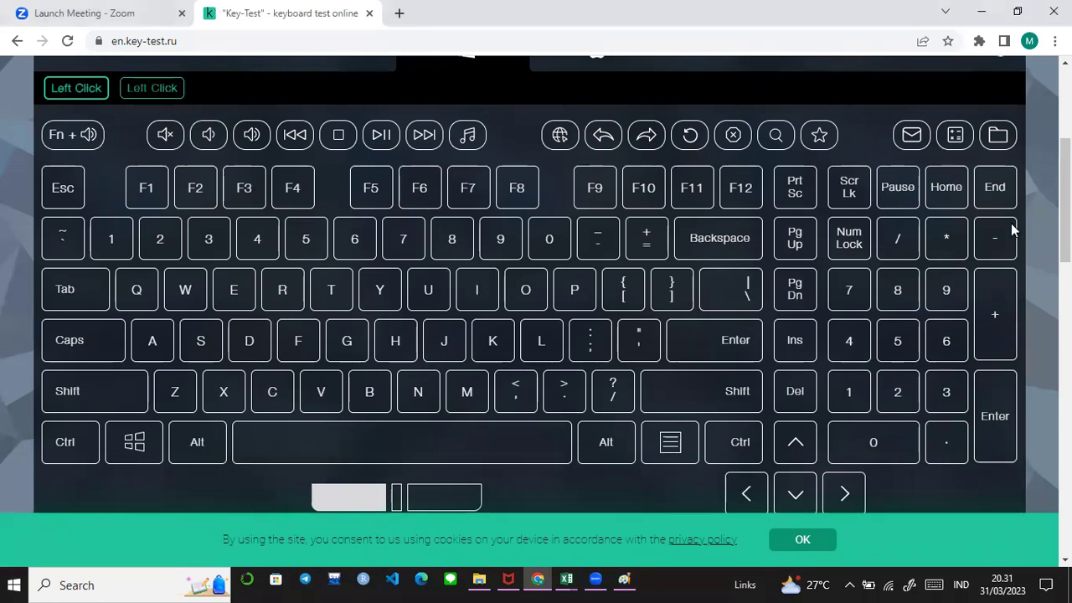
pyautogui.press('shift')
pyautogui.click(933, 215)
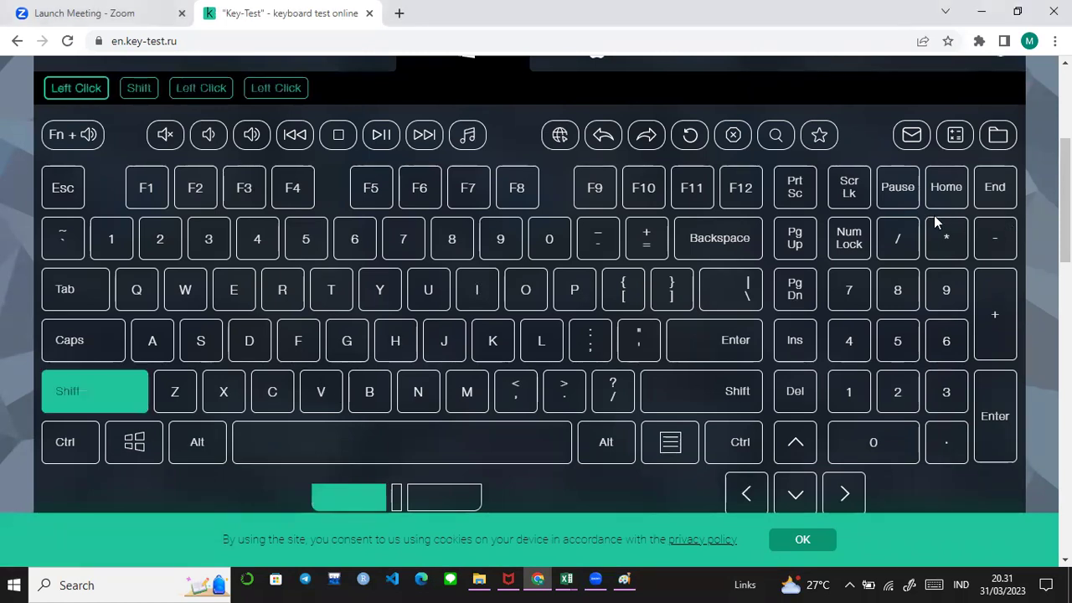
pyautogui.click(315, 501)
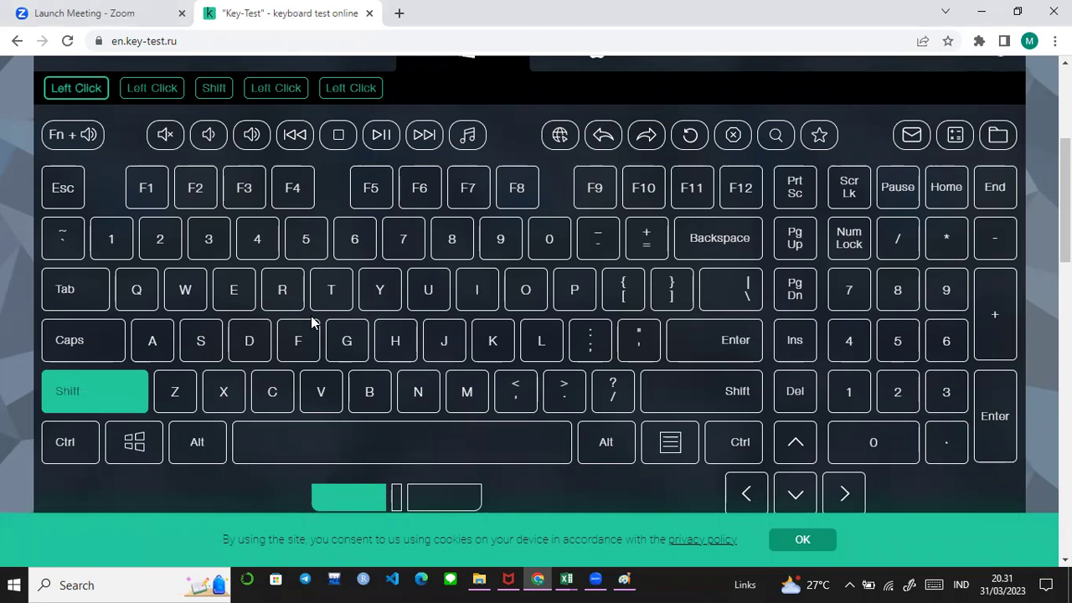
# Switch to the FILE LATIHAN 15 (BONUS 9) workbook in Excel and undo the move of the CRAYON cells
pyautogui.click(566, 578)
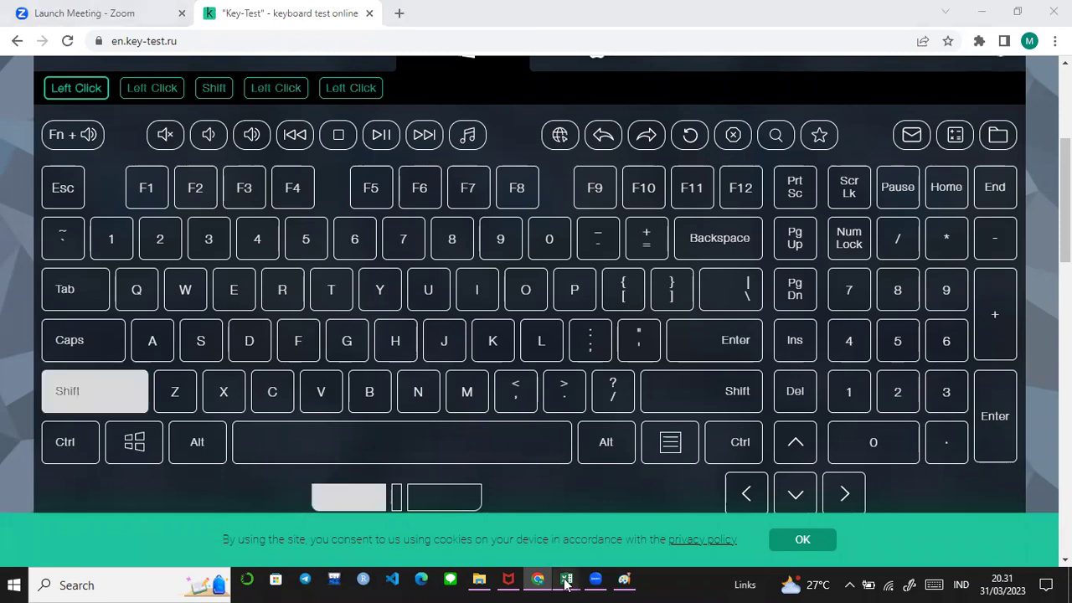
pyautogui.click(862, 473)
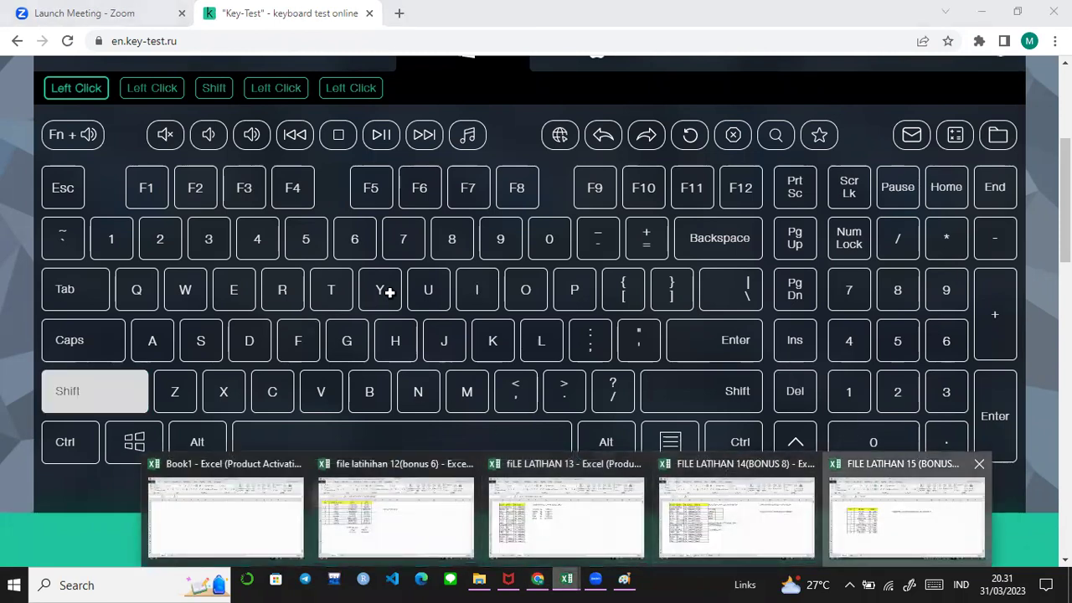
pyautogui.click(58, 9)
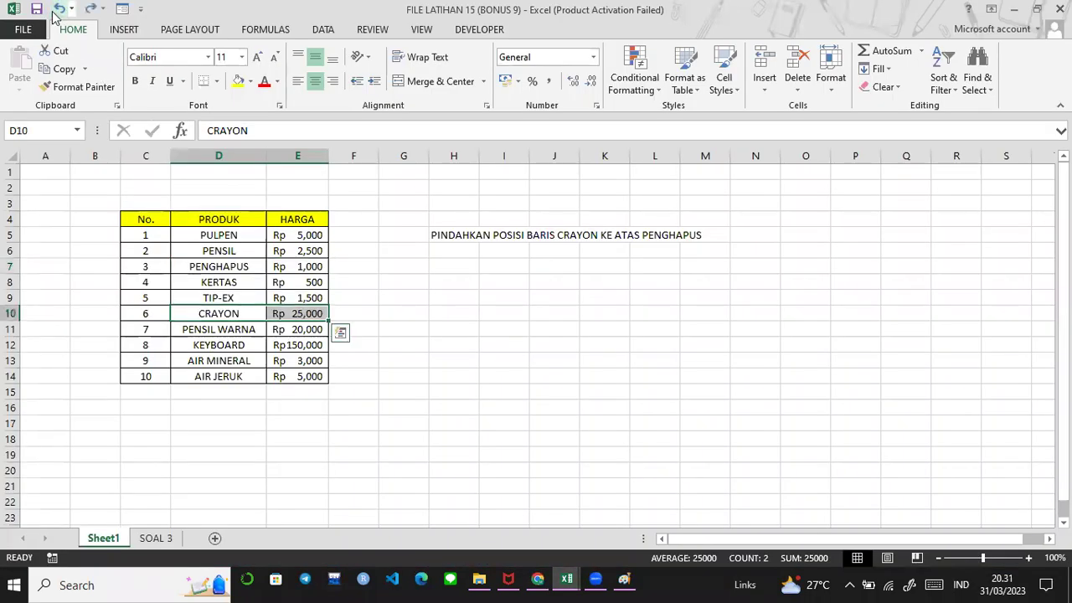
pyautogui.click(474, 328)
# Move the CRAYON cells D10:E10 back above PENGHAPUS in row 7, shifting the cells in between down
pyautogui.click(234, 313)
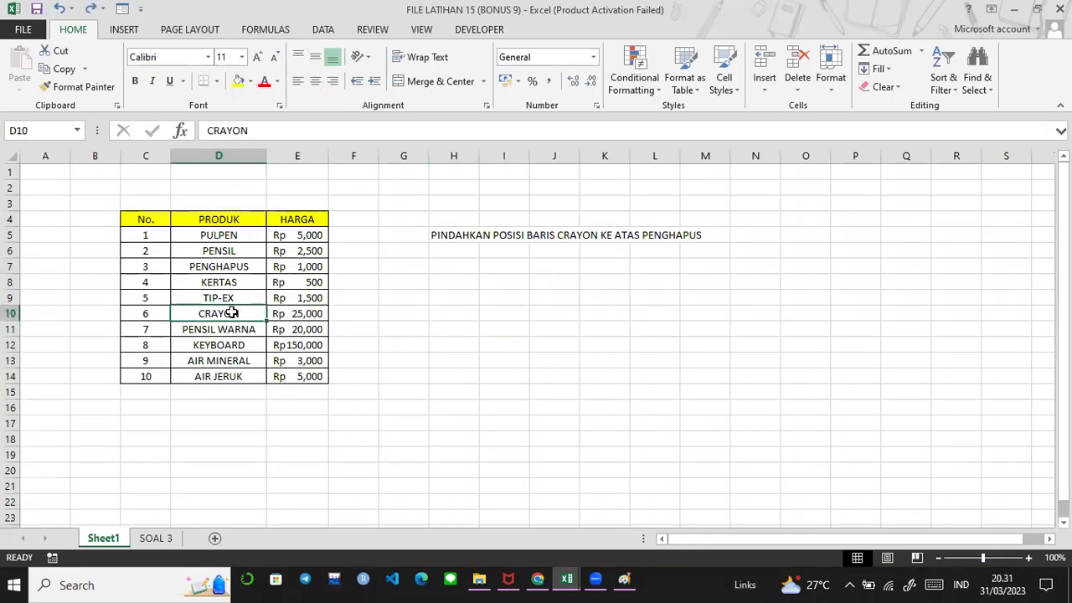
pyautogui.moveTo(248, 313); pyautogui.dragTo(289, 313)
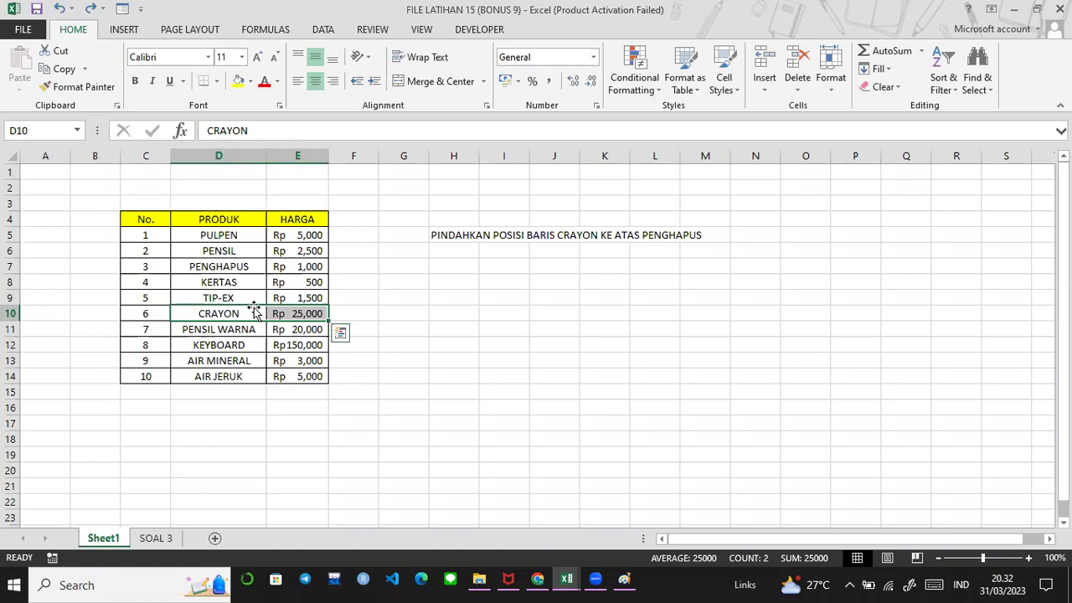
pyautogui.moveTo(255, 309)
pyautogui.mouseDown()
pyautogui.moveTo(262, 268)
pyautogui.moveTo(351, 265)
pyautogui.moveTo(671, 278)
pyautogui.moveTo(676, 326)
pyautogui.moveTo(679, 304)
pyautogui.moveTo(388, 307)
pyautogui.moveTo(233, 285)
pyautogui.moveTo(224, 268)
pyautogui.moveTo(186, 280)
pyautogui.moveTo(270, 269)
pyautogui.moveTo(266, 281)
pyautogui.moveTo(267, 216)
pyautogui.moveTo(271, 275)
pyautogui.moveTo(184, 265)
pyautogui.moveTo(277, 267)
pyautogui.moveTo(236, 260)
pyautogui.mouseUp()
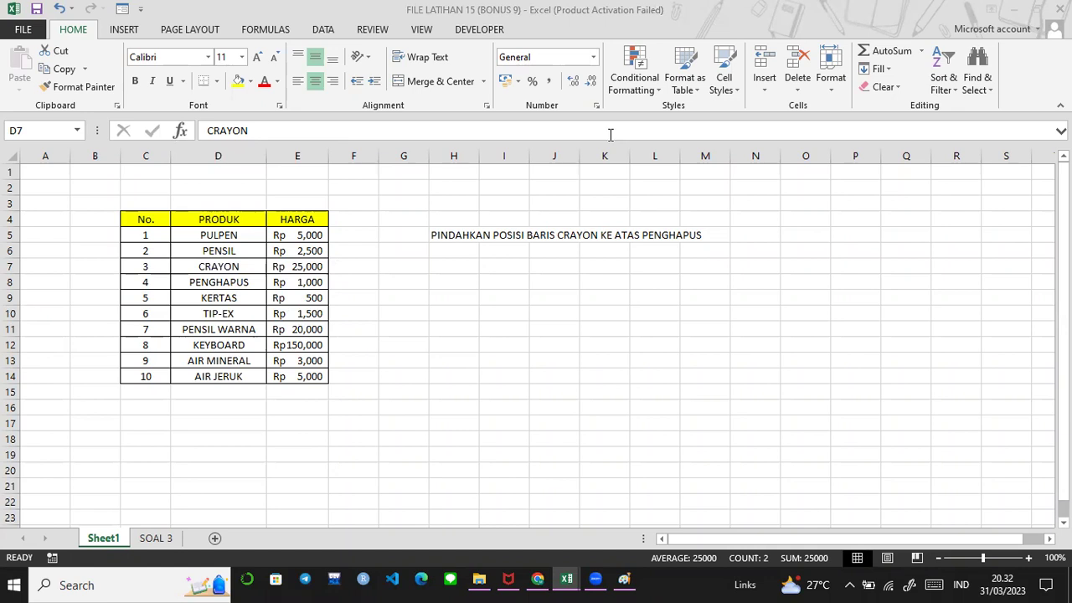
# Browse the product table's records in the data form through to a blank new record, and close the form without entering data
pyautogui.click(217, 281)
pyautogui.rightClick(221, 286)
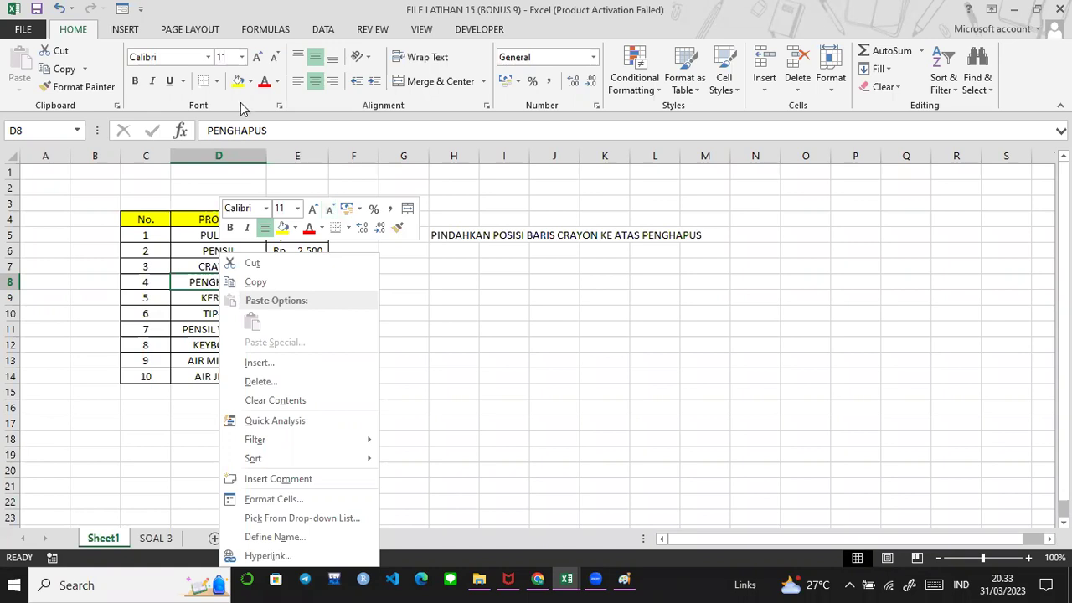
pyautogui.click(122, 13)
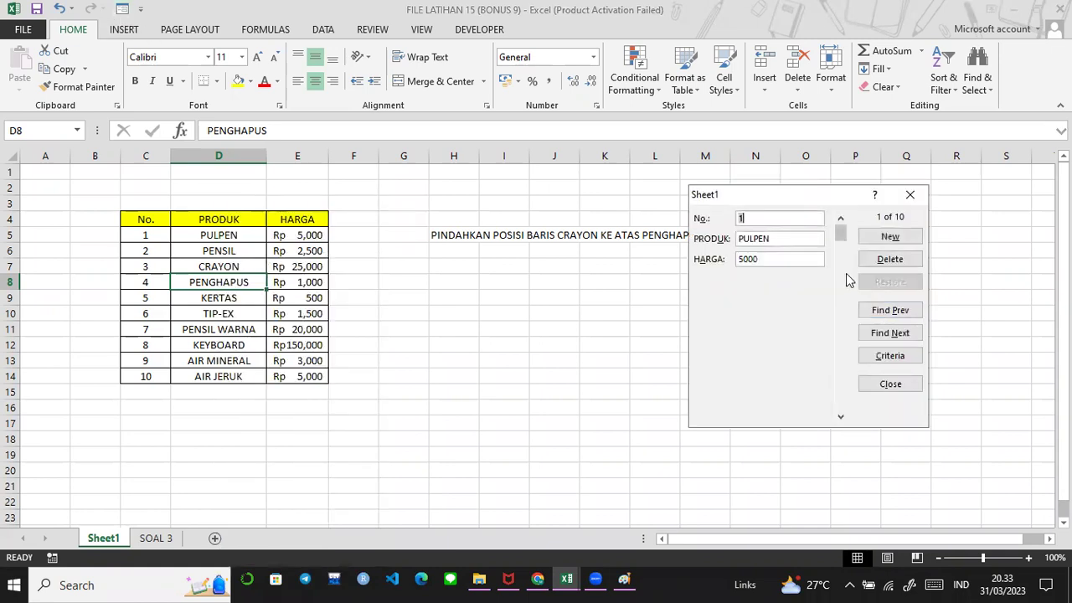
pyautogui.moveTo(841, 236); pyautogui.dragTo(841, 282)
pyautogui.click(840, 219)
pyautogui.click(842, 219)
pyautogui.click(842, 238)
pyautogui.click(837, 328)
pyautogui.click(838, 292)
pyautogui.click(838, 293)
pyautogui.doubleClick(840, 295)
pyautogui.click(841, 295)
pyautogui.click(900, 234)
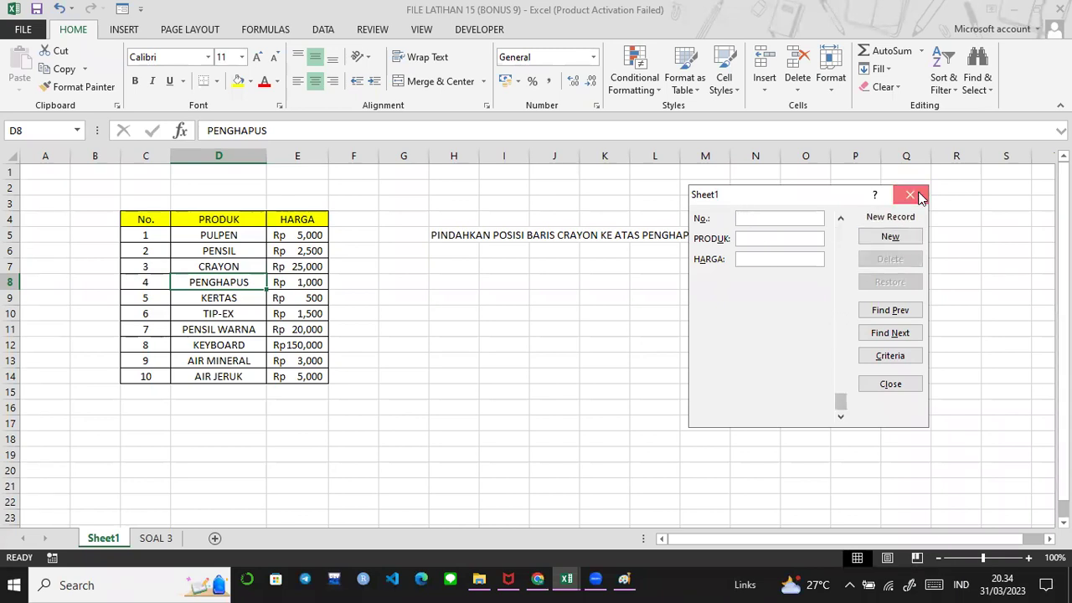
pyautogui.click(910, 194)
# Show Sheet1 of the FILE LATIHAN 16(BONUS 10) workbook and select cell D3
pyautogui.click(435, 318)
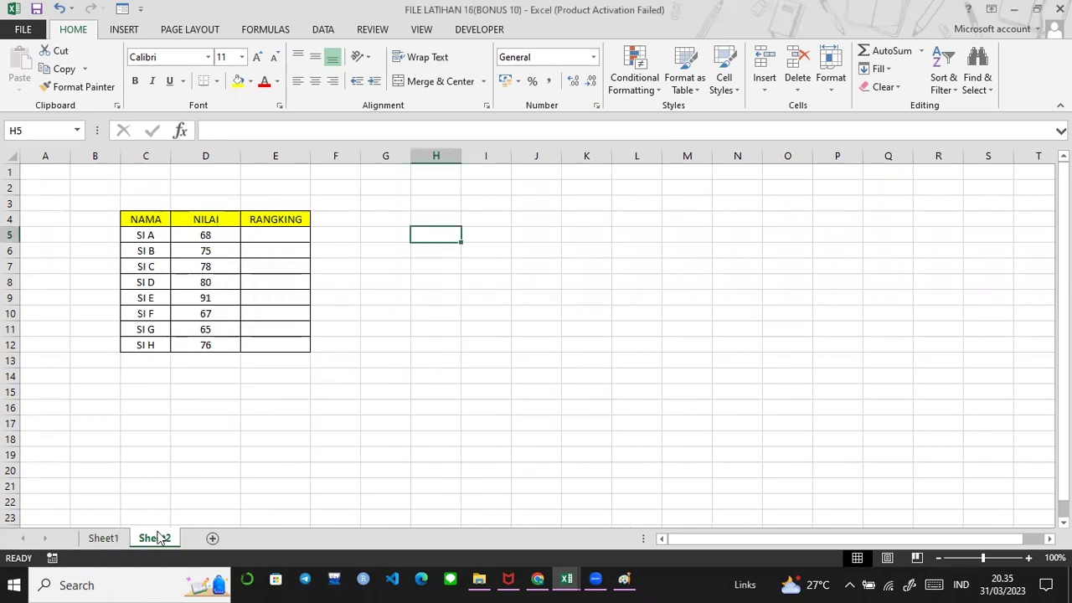
pyautogui.click(99, 537)
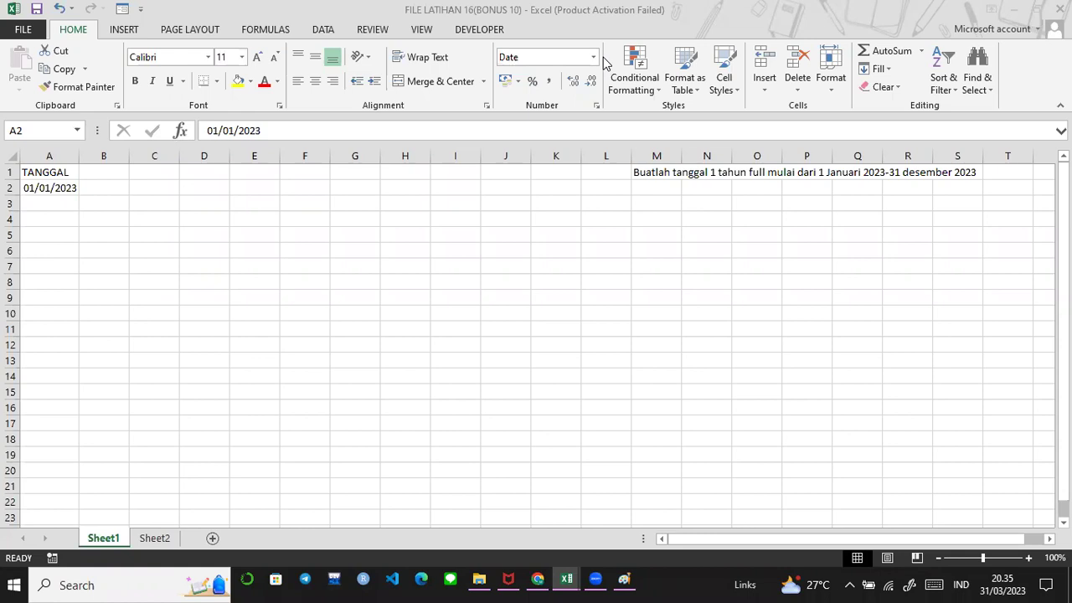
pyautogui.click(221, 201)
pyautogui.click(52, 132)
pyautogui.click(296, 283)
pyautogui.click(220, 206)
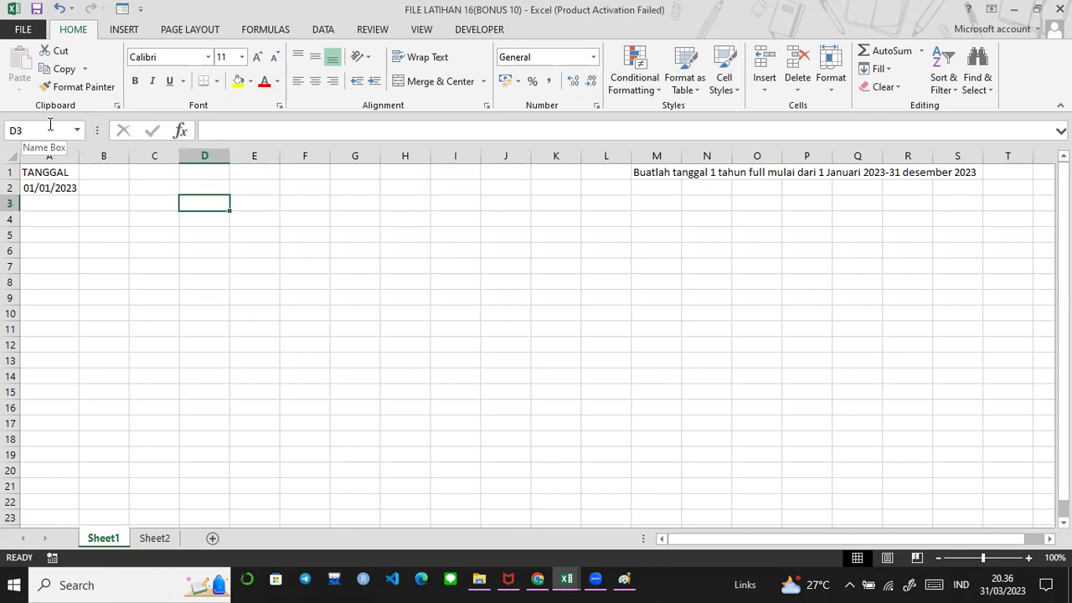
# Name cell D3 "ganteng" and select another cell
pyautogui.click(51, 124)
pyautogui.write('g')
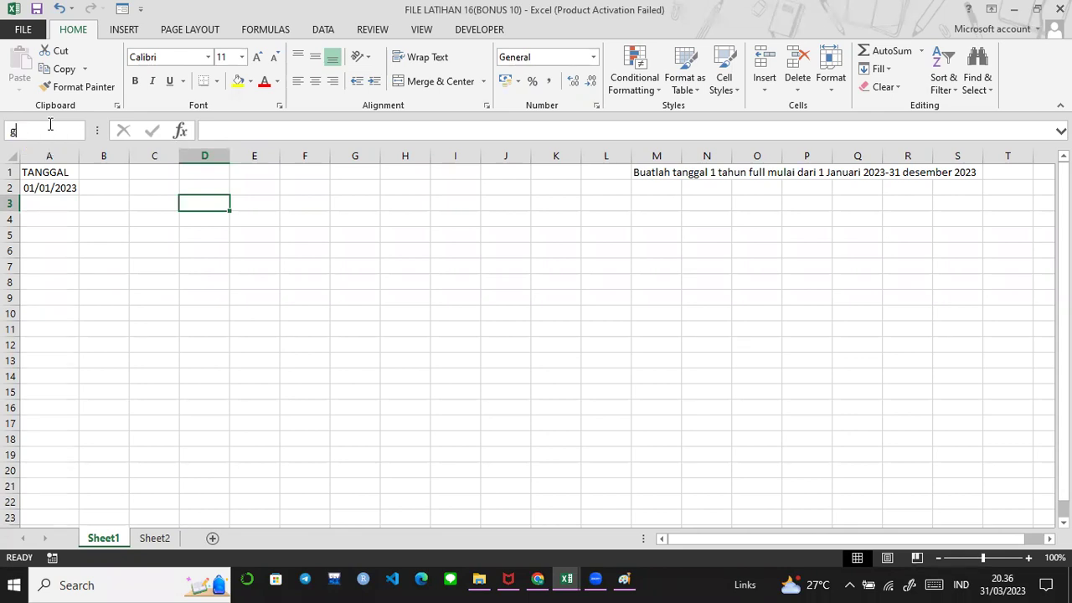
pyautogui.write('anteng')
pyautogui.press('Return')
pyautogui.click(273, 300)
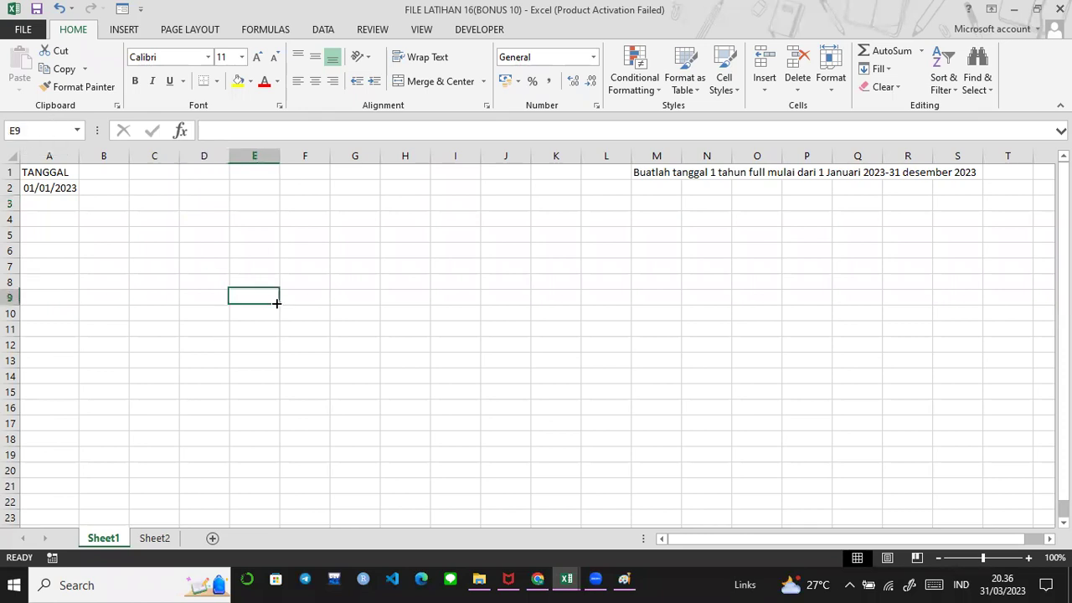
# Try to give cell D3 a different name starting with "je"
pyautogui.click(224, 201)
pyautogui.click(57, 132)
pyautogui.write('ganteng')
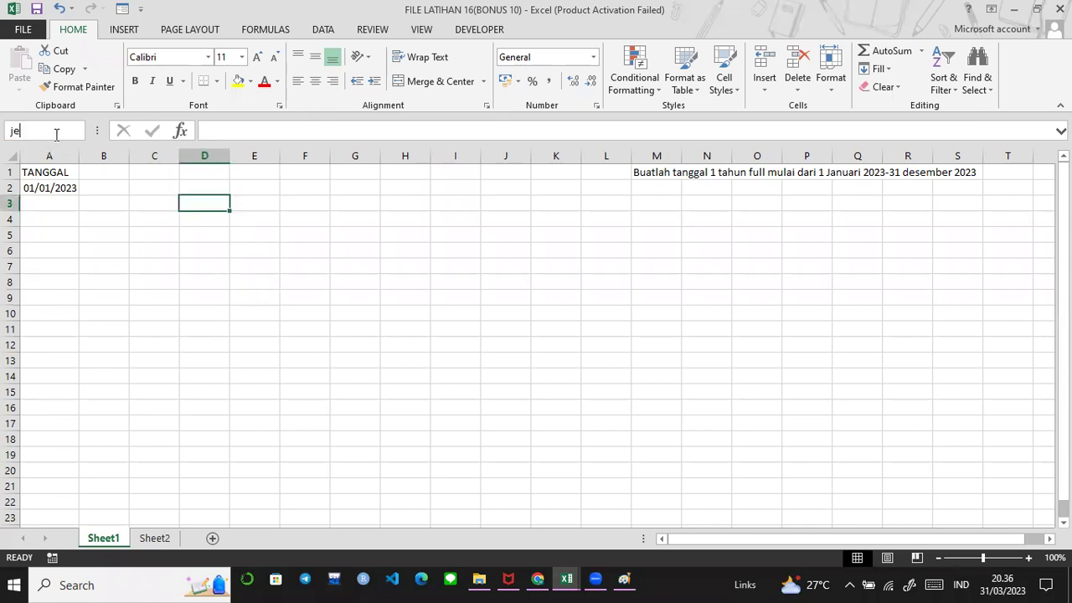
pyautogui.press('Return')
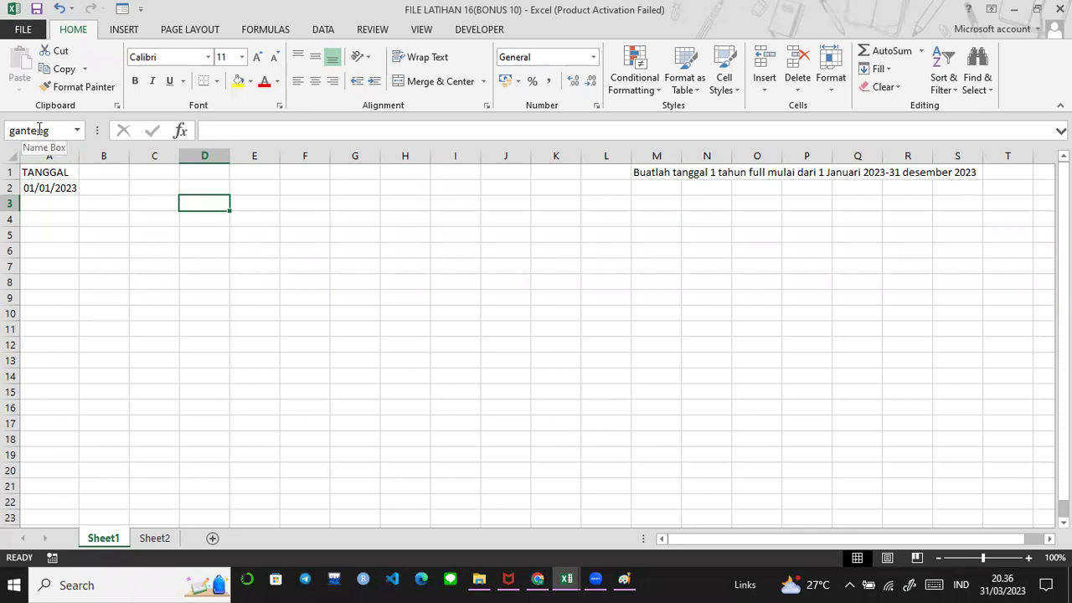
pyautogui.click(263, 245)
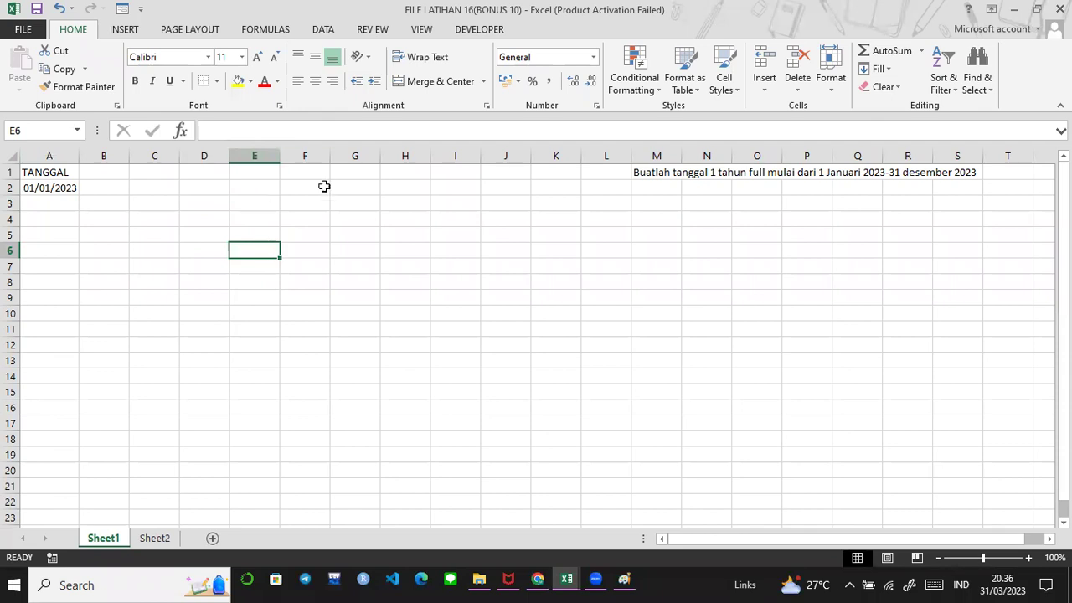
# Select the range E6:E14 and enter "abc" as its name
pyautogui.moveTo(248, 253); pyautogui.dragTo(251, 379)
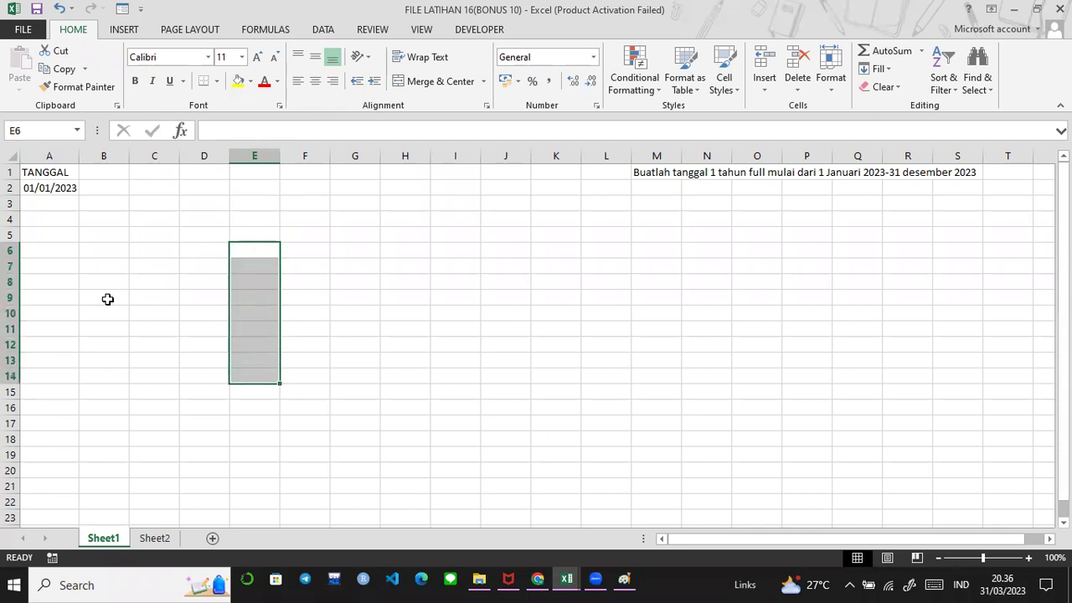
pyautogui.click(17, 130)
pyautogui.write('abc')
pyautogui.press('Return')
# Try to name the range E6:E15 "abc2", and return to cell E5 near the start of the sheet
pyautogui.hotkey('shift', 'Down')
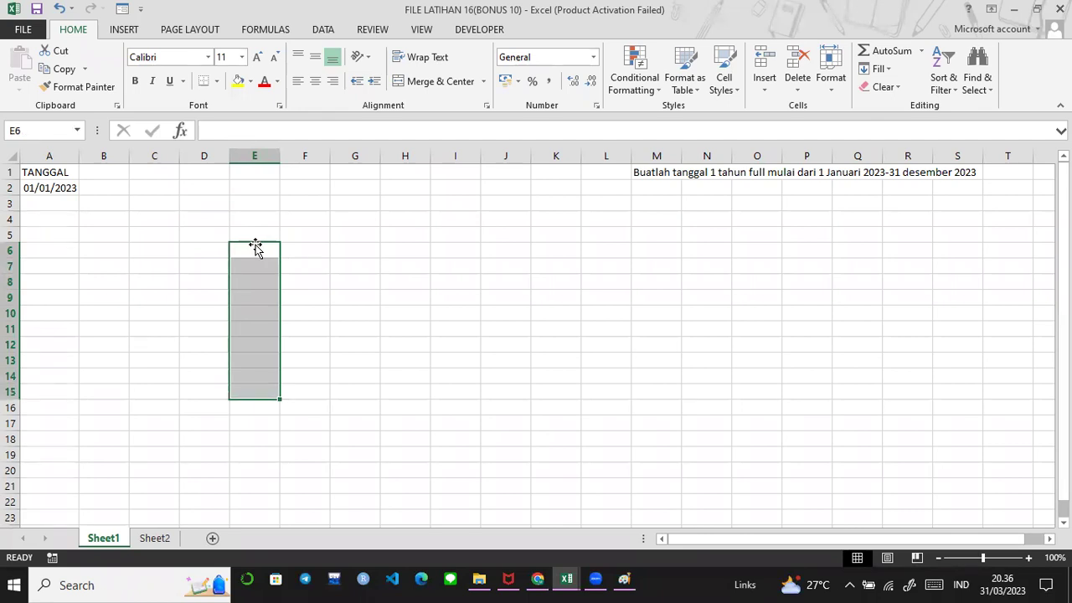
pyautogui.click(56, 125)
pyautogui.write('abc2')
pyautogui.press('Return')
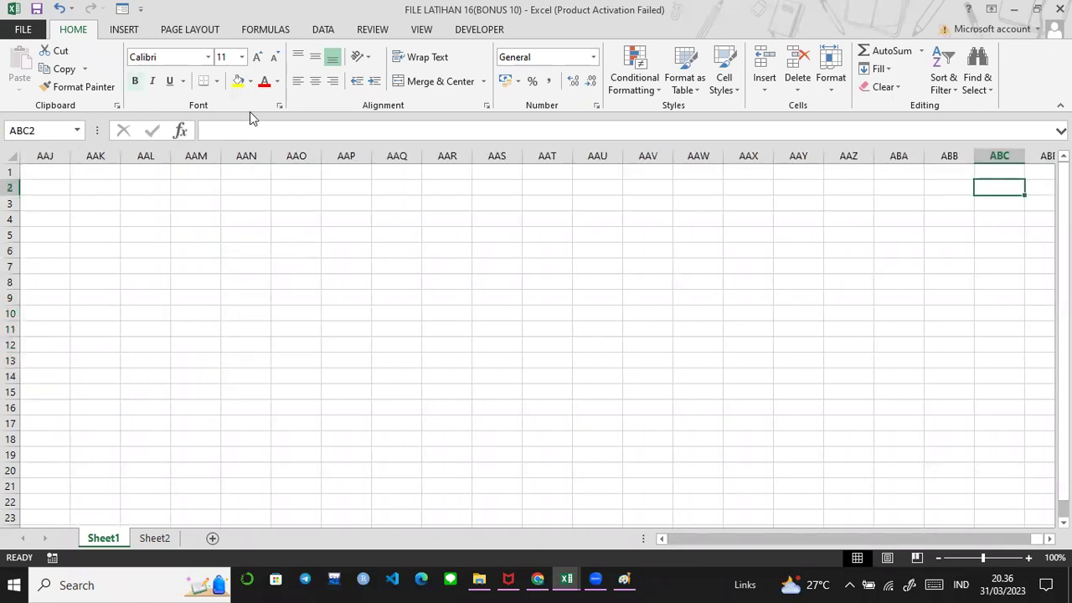
pyautogui.moveTo(1036, 539); pyautogui.dragTo(578, 541)
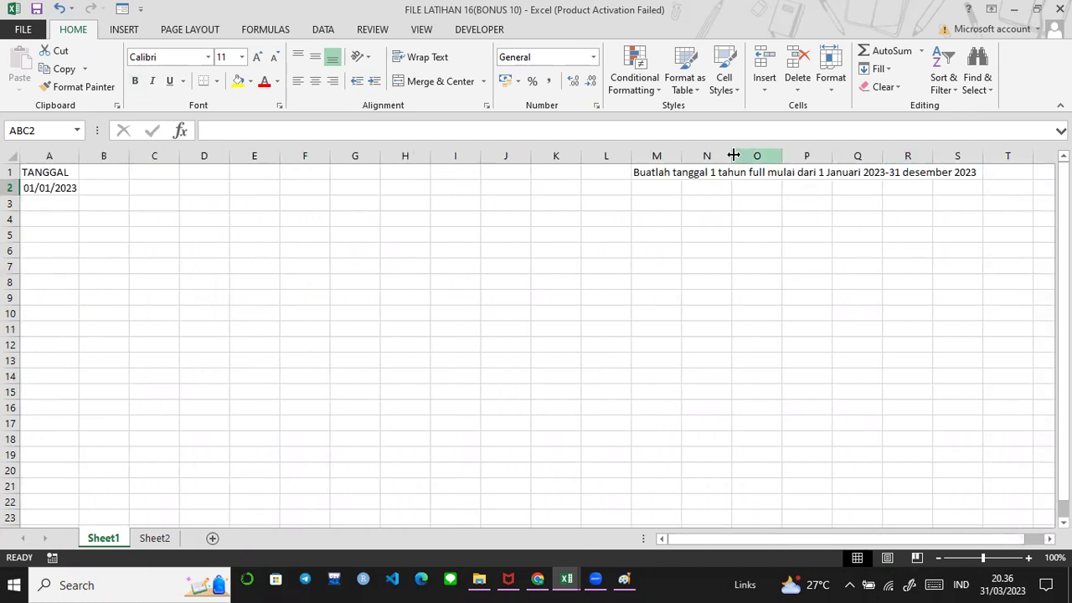
pyautogui.click(251, 233)
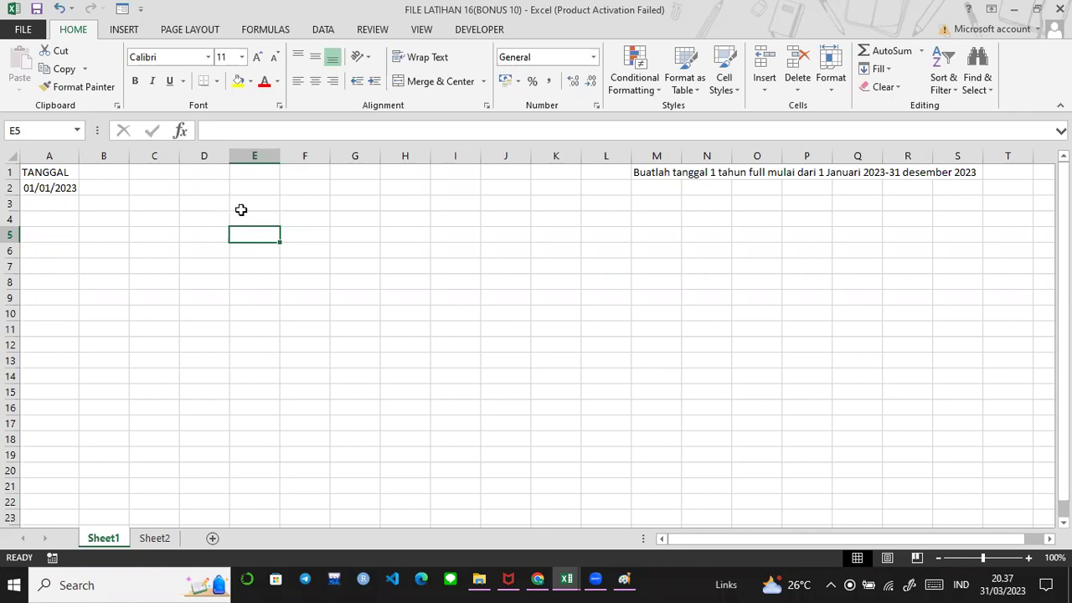
# Fill column A from A2 with a daily date series in columns, using step value 1 and stop value 31/12/2023
pyautogui.click(63, 188)
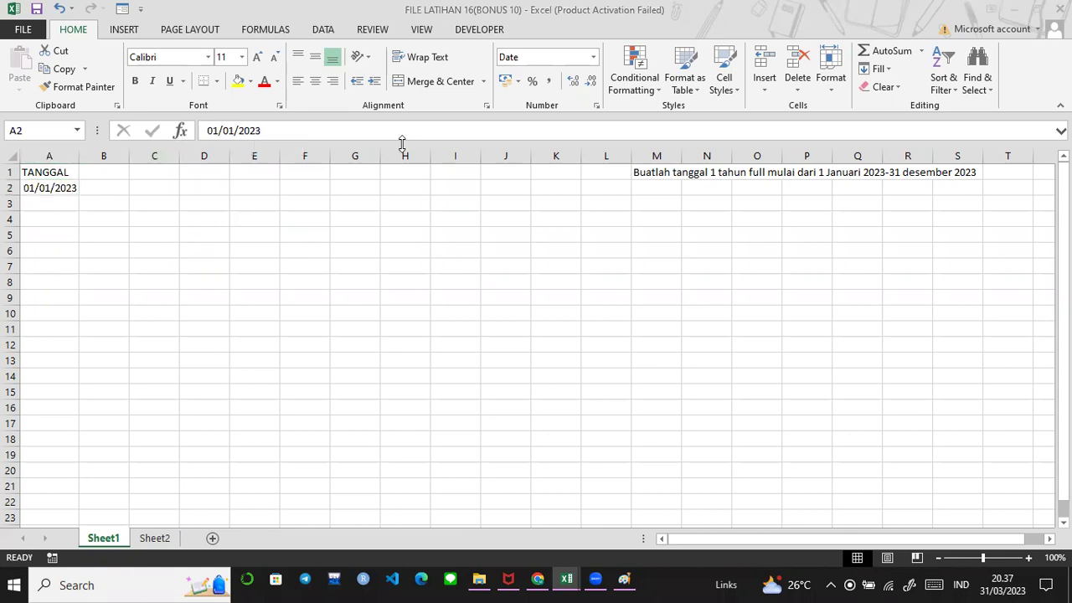
pyautogui.click(872, 70)
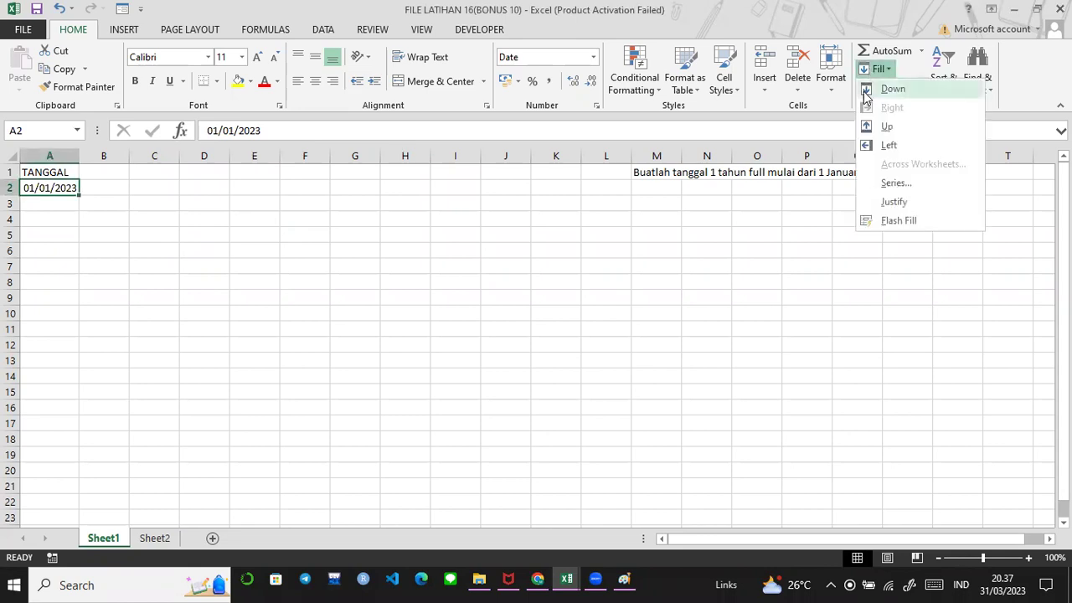
pyautogui.click(887, 184)
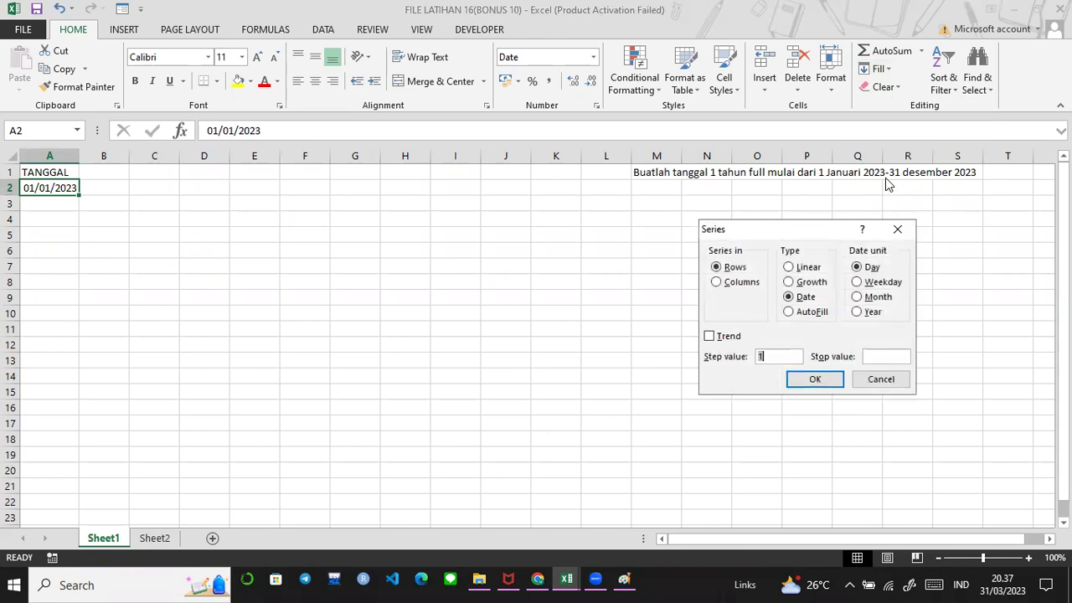
pyautogui.click(716, 283)
pyautogui.click(792, 298)
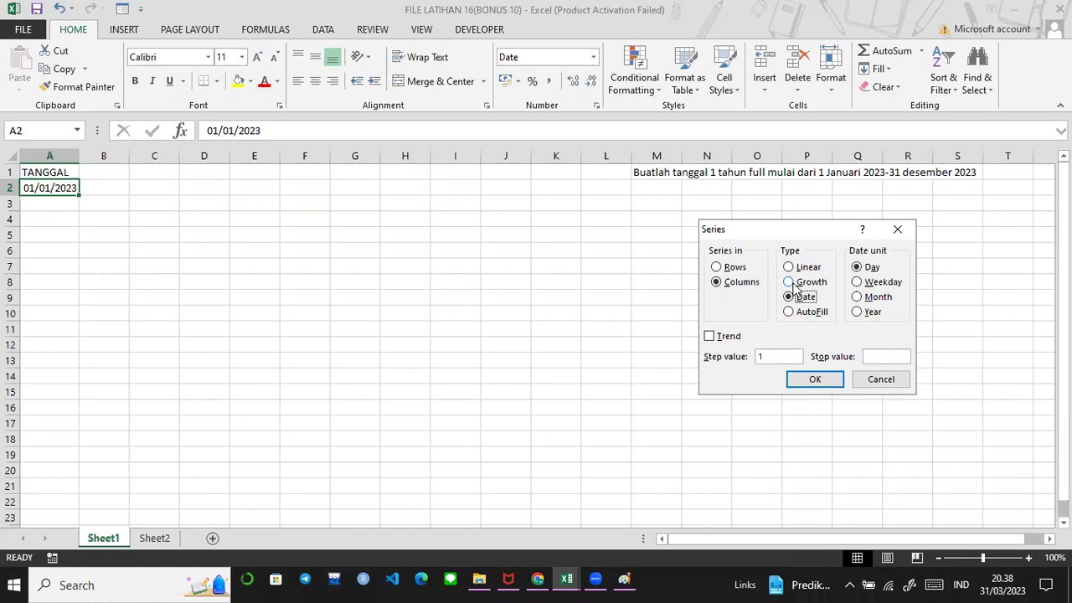
pyautogui.click(775, 353)
pyautogui.click(866, 355)
pyautogui.write('31')
pyautogui.write('/12/')
pyautogui.write('2023')
pyautogui.press('Return')
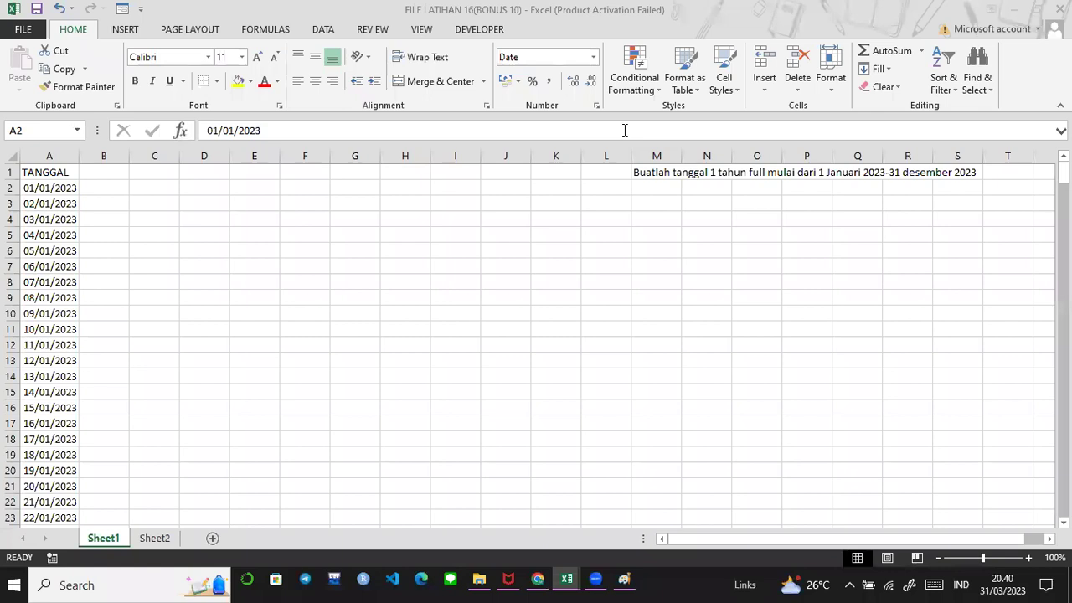
# Undo the date series fill in column A
pyautogui.click(59, 8)
pyautogui.click(58, 8)
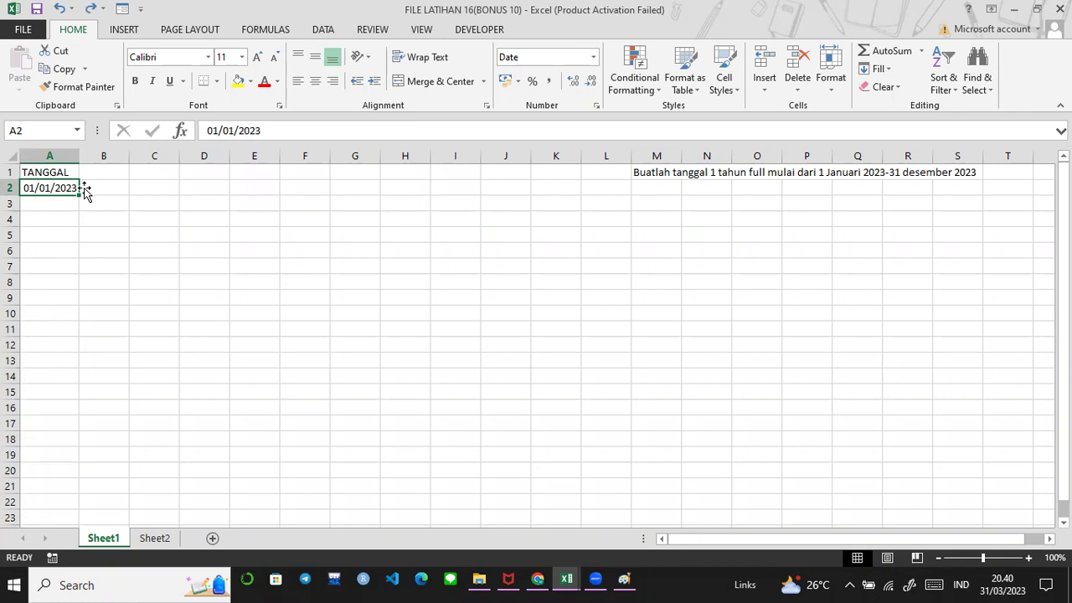
# Refill the dates below A2 with a Series in columns, type Date, unit Day, step value 1 and stop value 31/12/2023
pyautogui.click(871, 70)
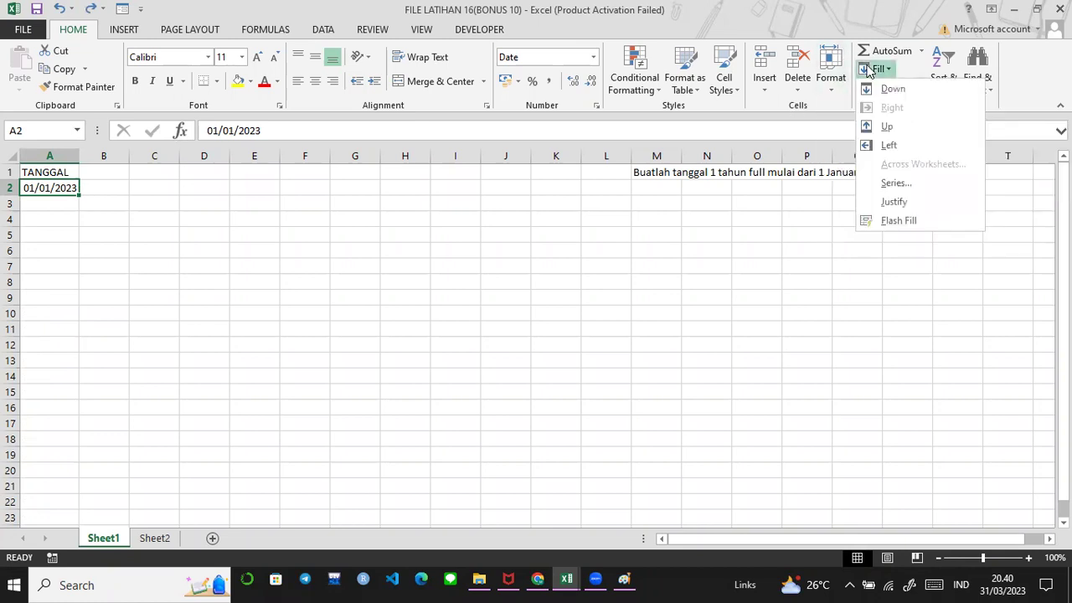
pyautogui.click(889, 183)
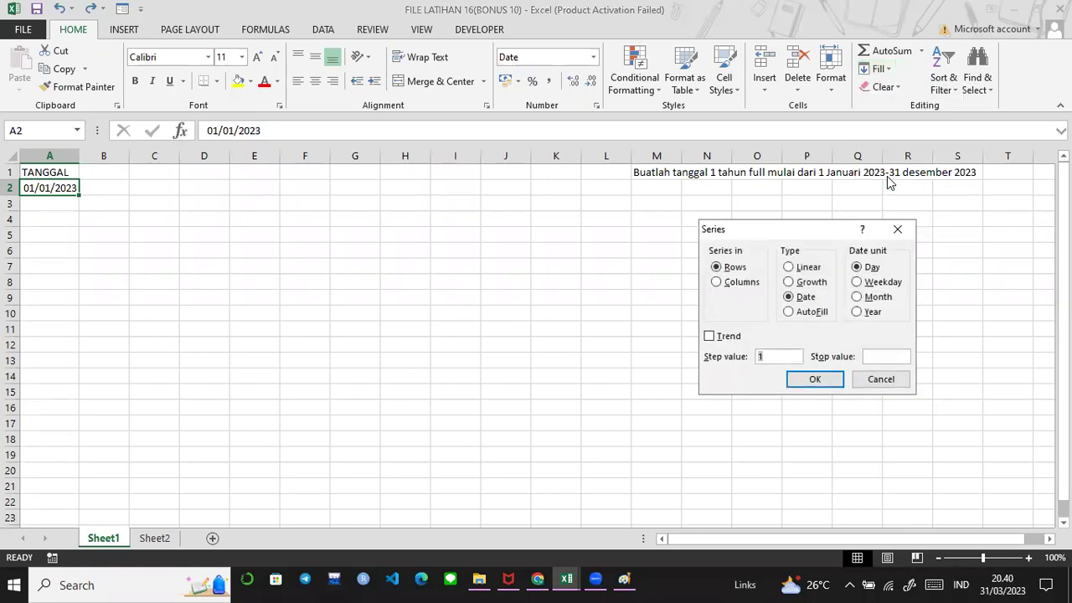
pyautogui.click(718, 282)
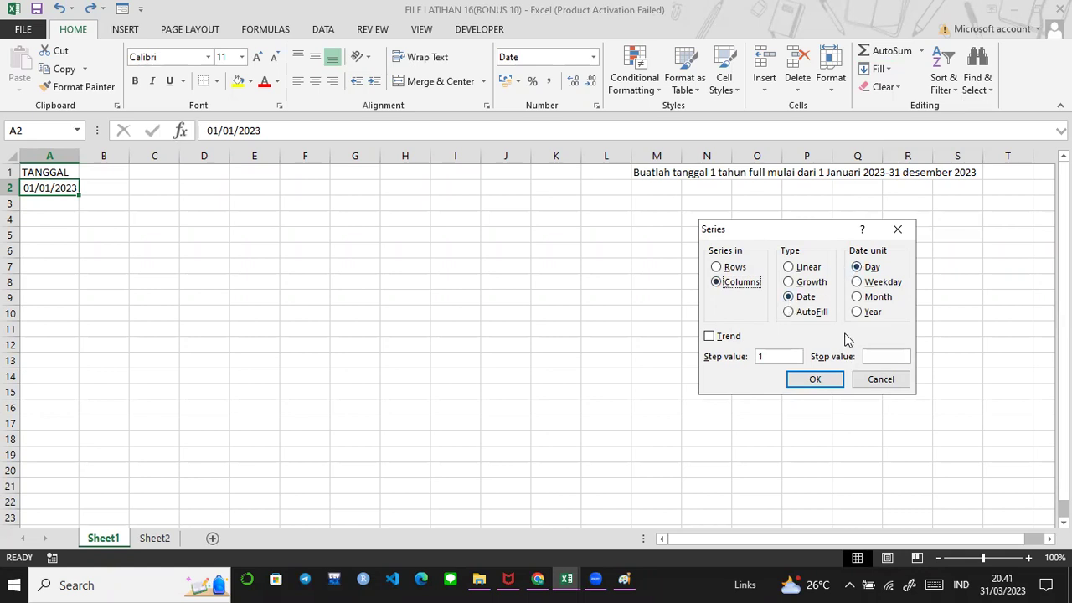
pyautogui.click(877, 358)
pyautogui.write('31/12/2023')
pyautogui.press('Return')
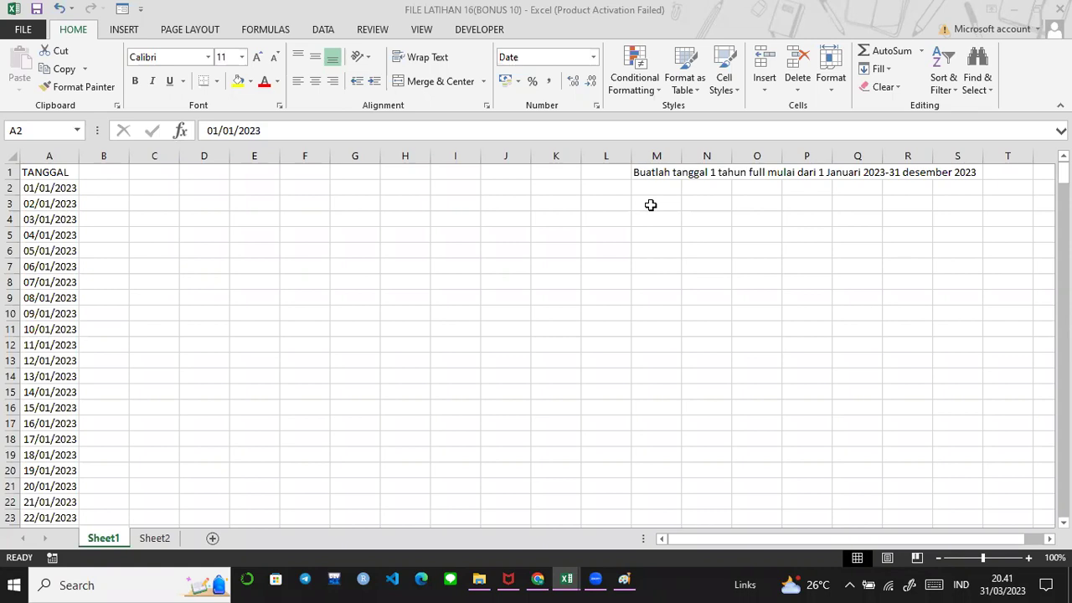
pyautogui.click(156, 537)
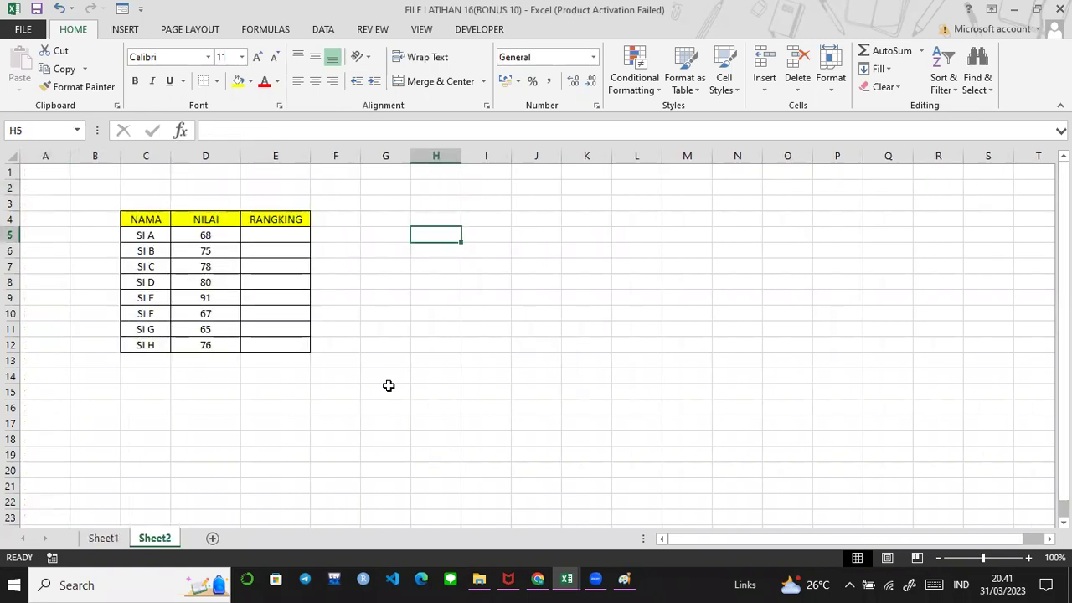
pyautogui.click(102, 537)
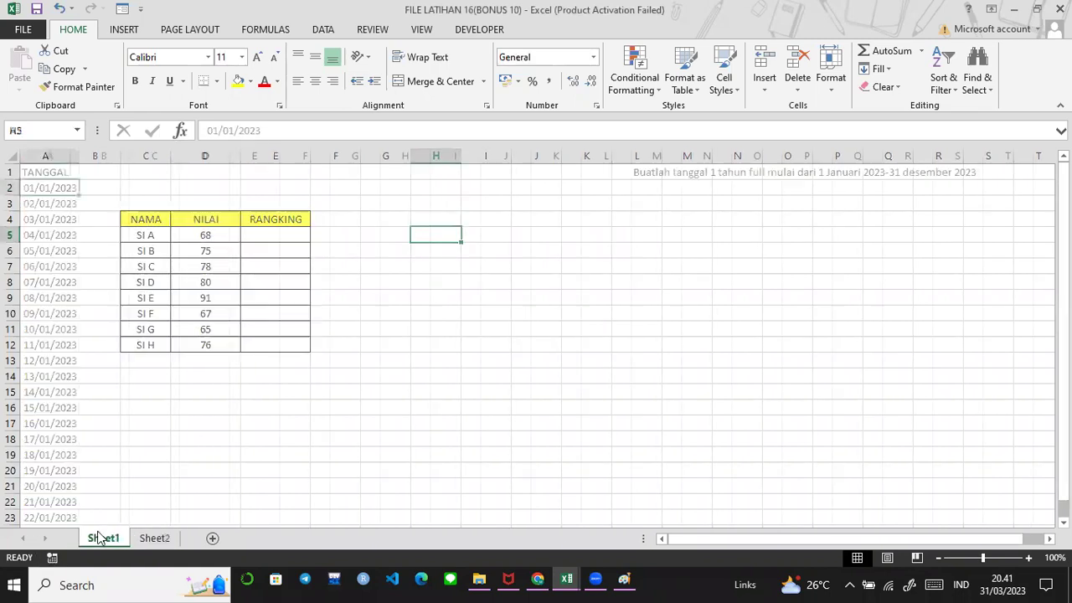
pyautogui.click(885, 72)
pyautogui.click(885, 183)
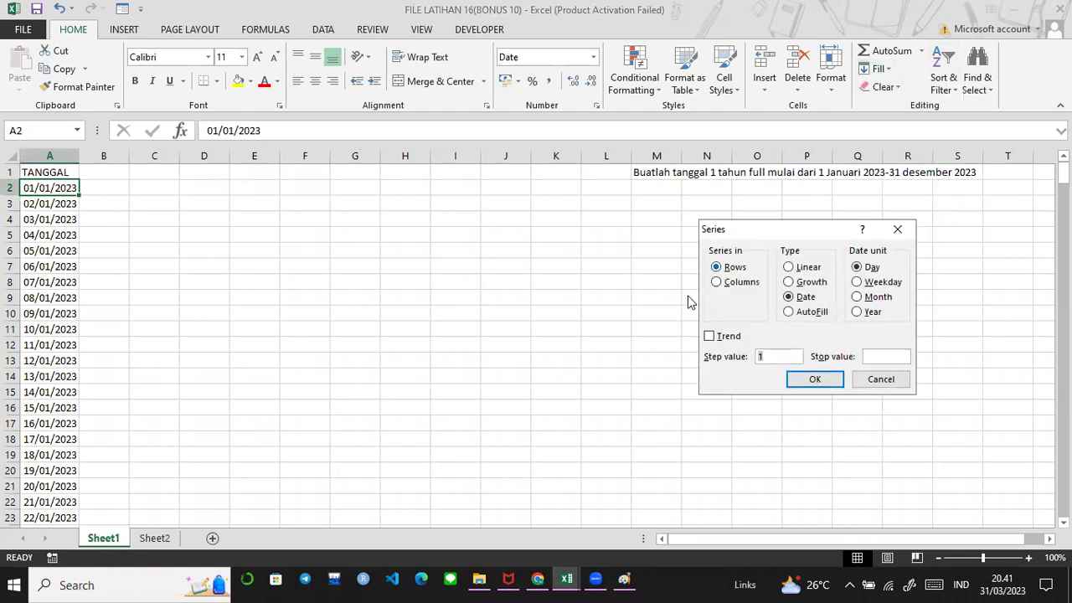
pyautogui.click(710, 335)
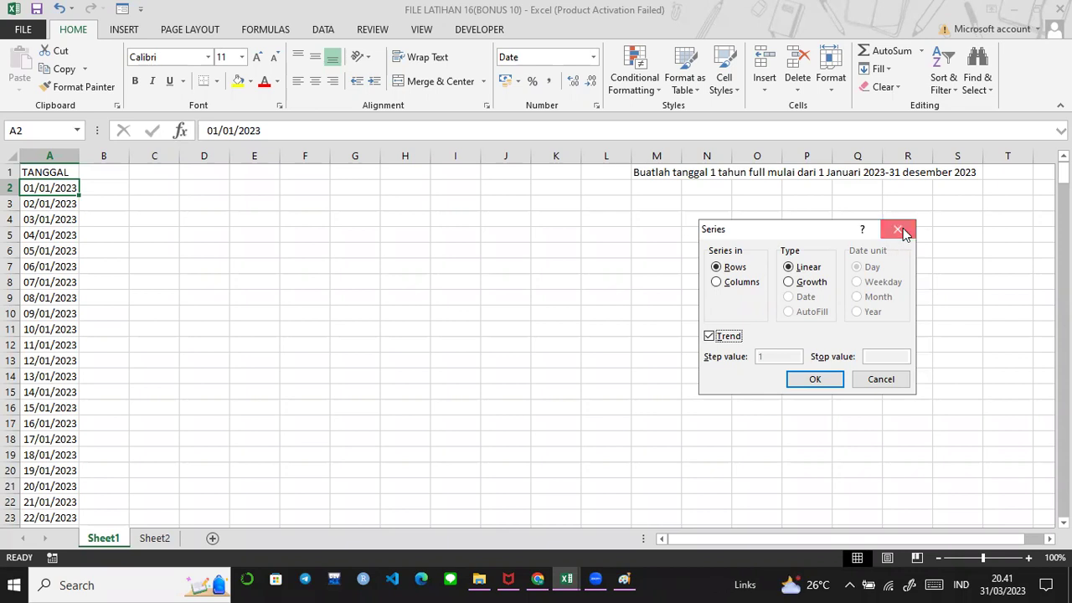
pyautogui.click(901, 231)
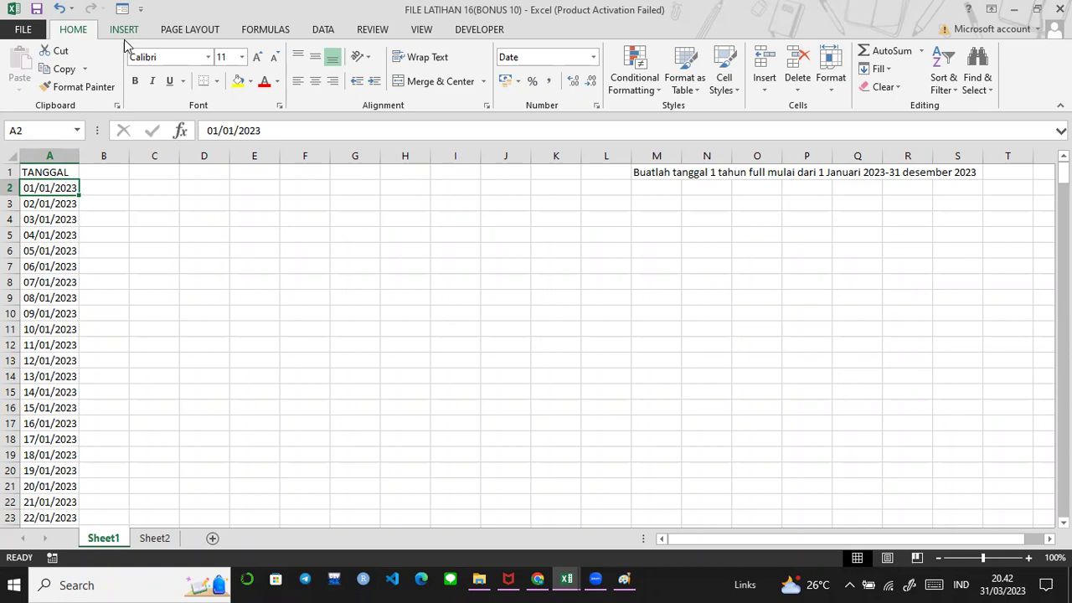
# Review the filled dates in column A down to the last row and return to the start of the sheet
pyautogui.click(124, 30)
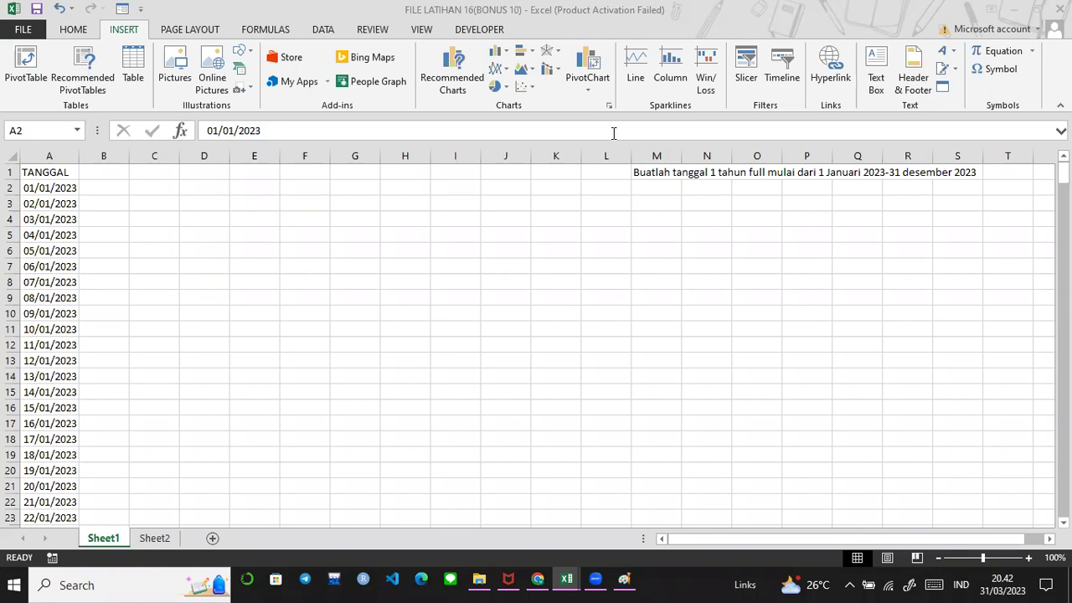
pyautogui.click(675, 124)
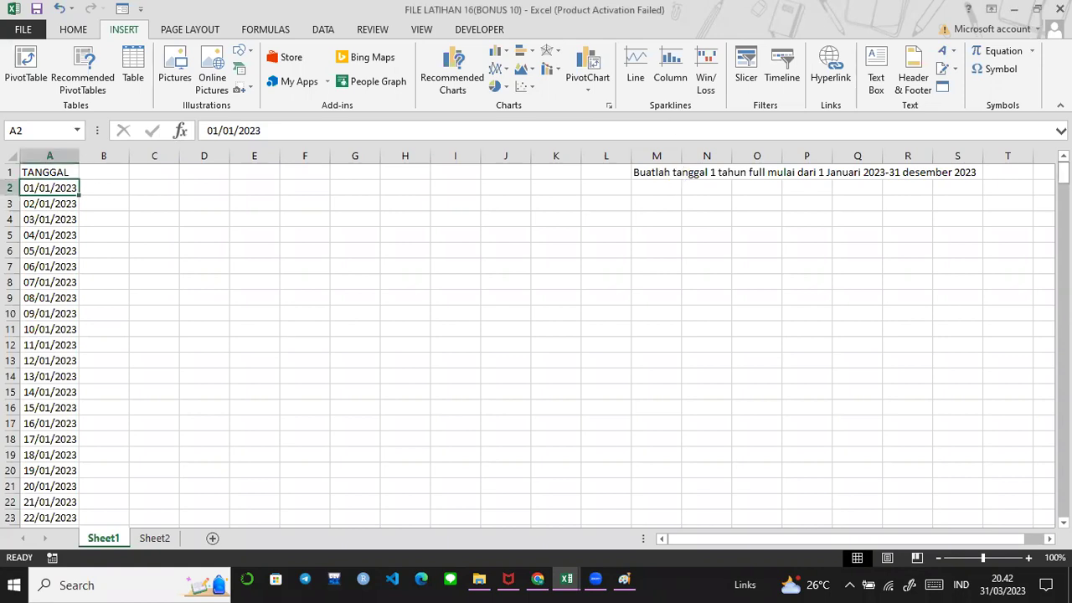
pyautogui.scroll(-20, 536, 343)
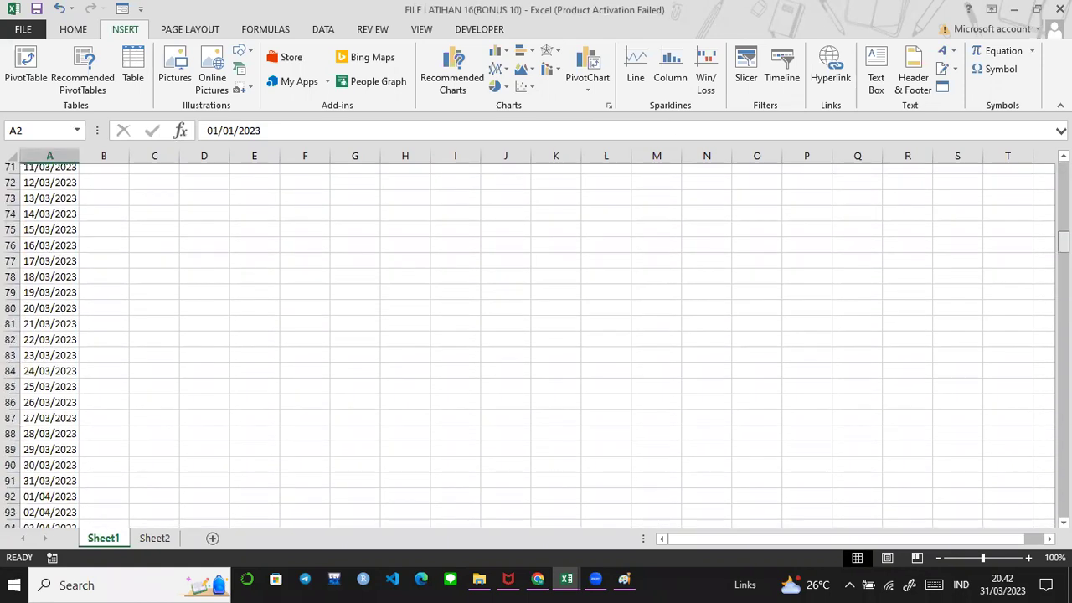
pyautogui.scroll(-20, 536, 343)
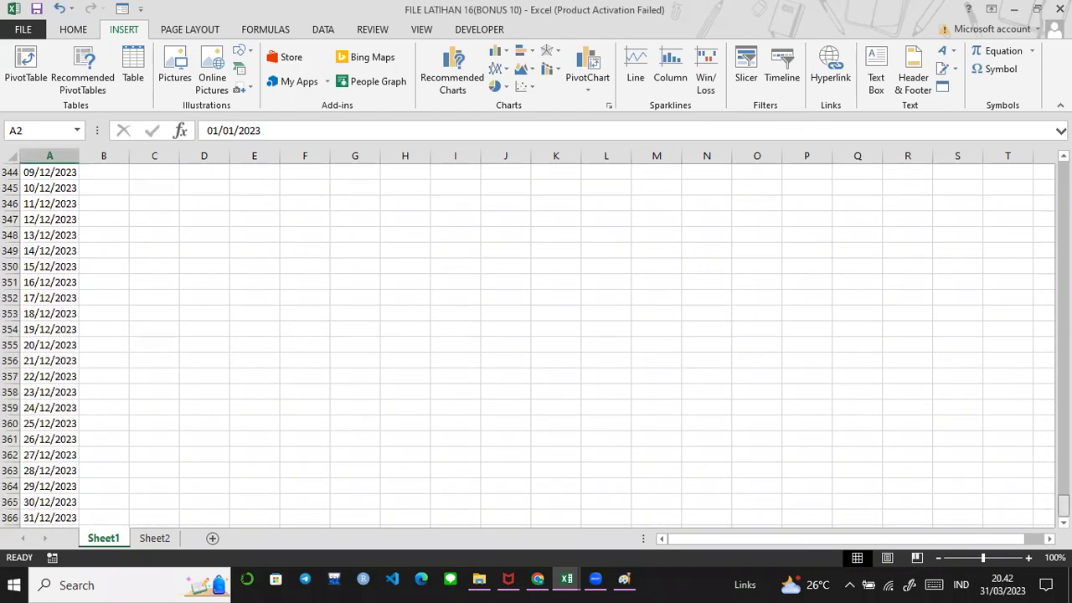
pyautogui.moveTo(1061, 504); pyautogui.dragTo(873, 92)
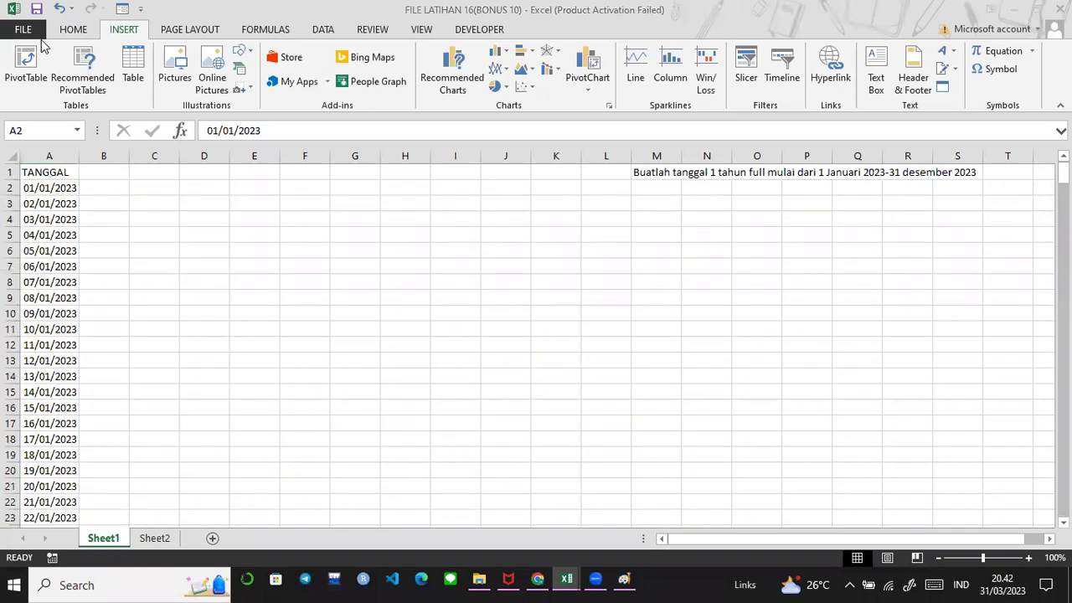
pyautogui.click(73, 29)
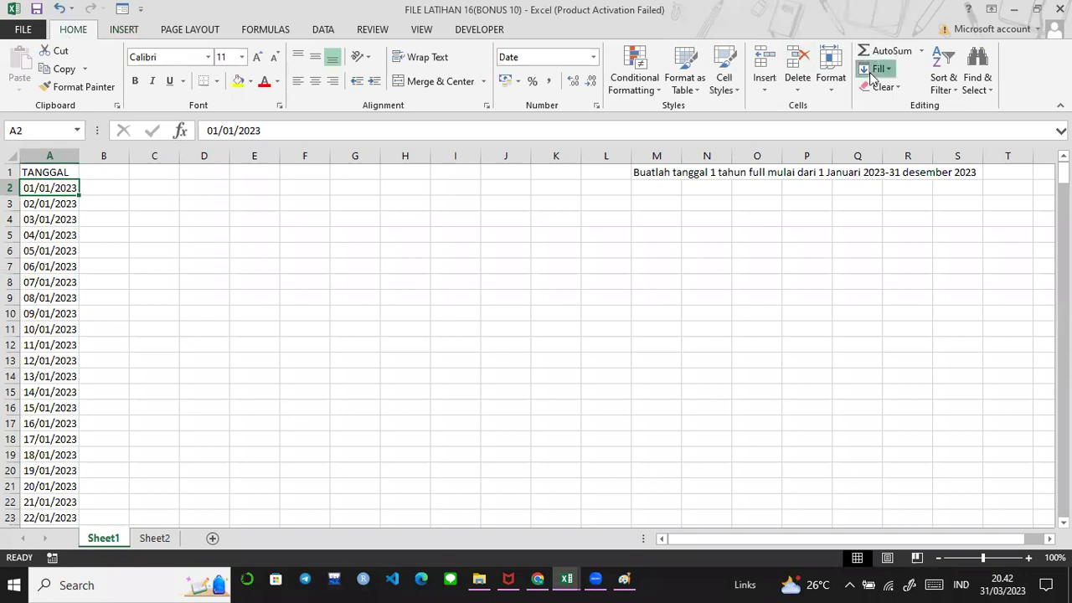
pyautogui.click(877, 69)
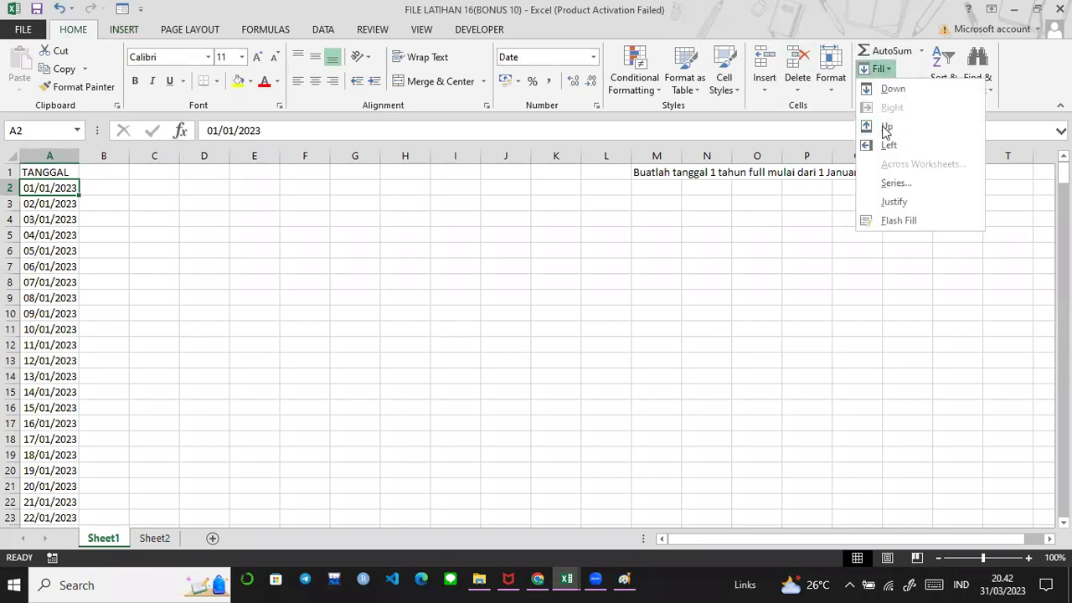
pyautogui.click(876, 68)
pyautogui.click(876, 69)
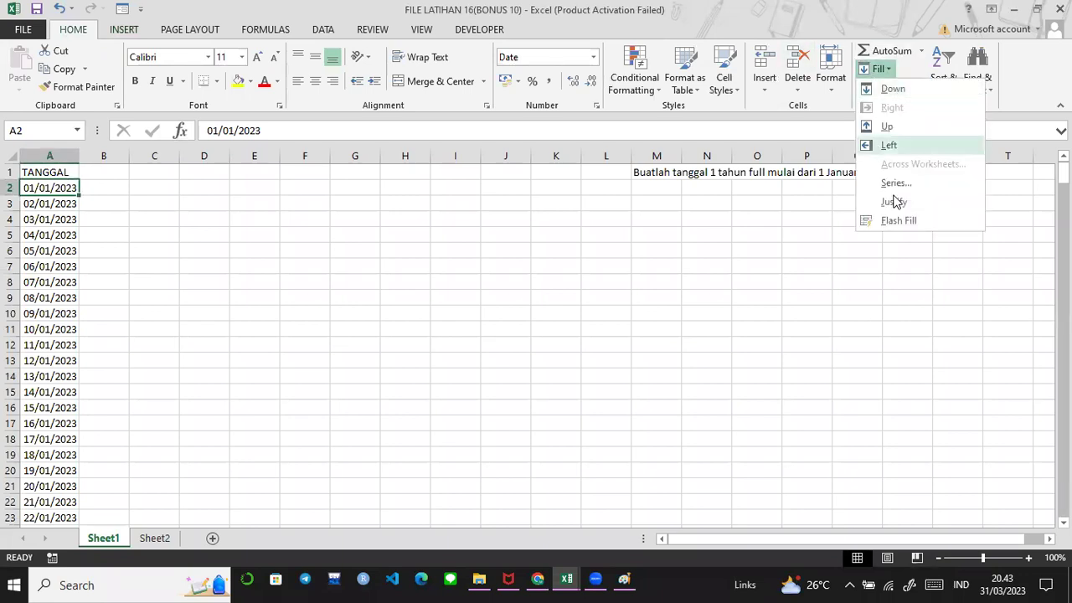
pyautogui.click(894, 183)
pyautogui.click(871, 357)
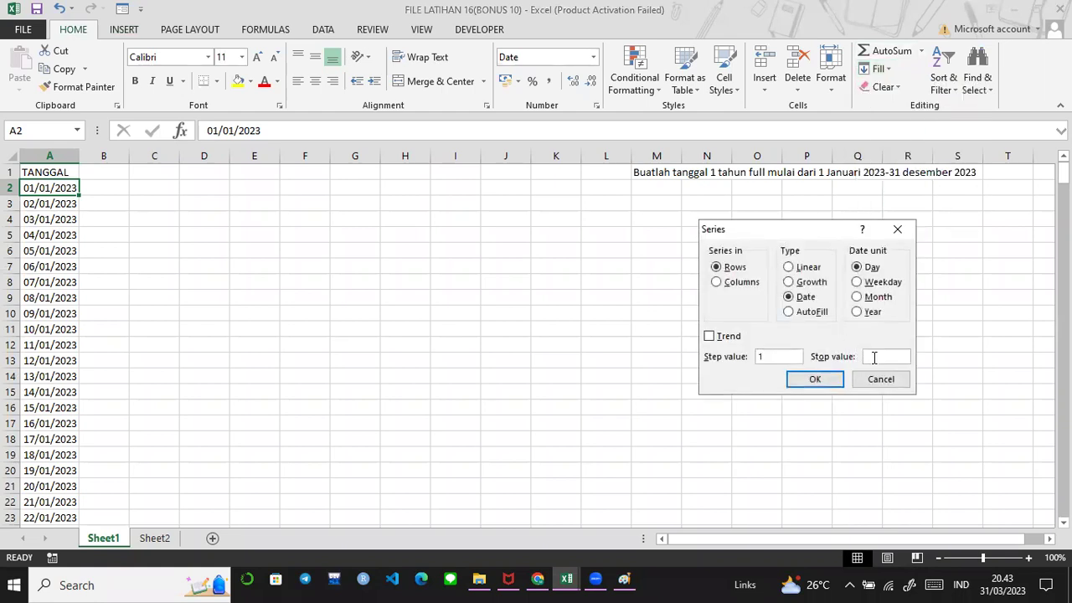
pyautogui.click(716, 282)
pyautogui.click(883, 358)
pyautogui.write('31')
pyautogui.write('/')
pyautogui.write('12/2')
pyautogui.write('023')
pyautogui.press('Home')
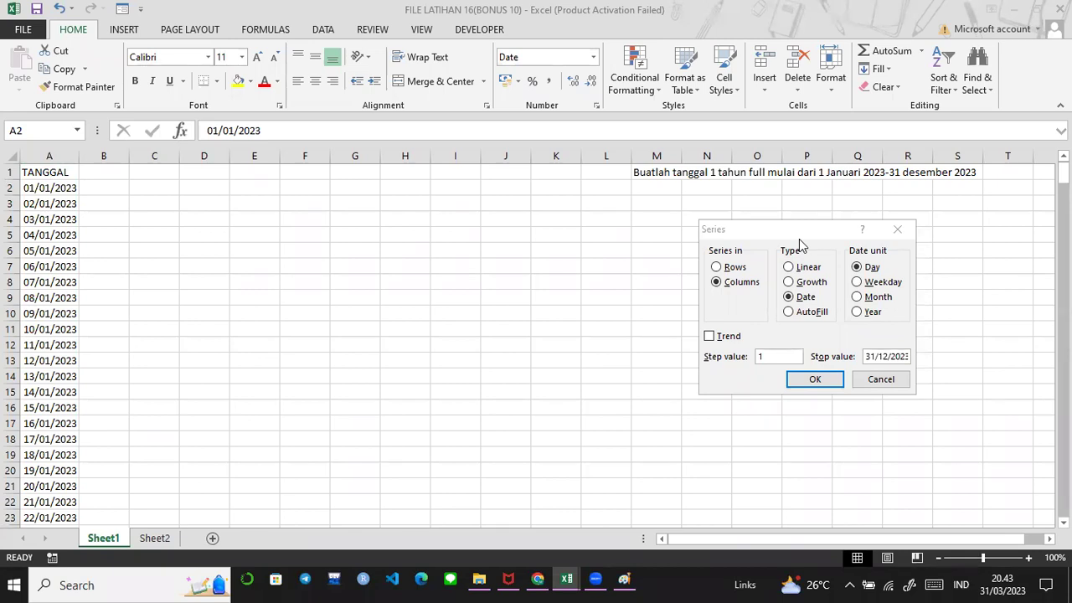
pyautogui.click(897, 228)
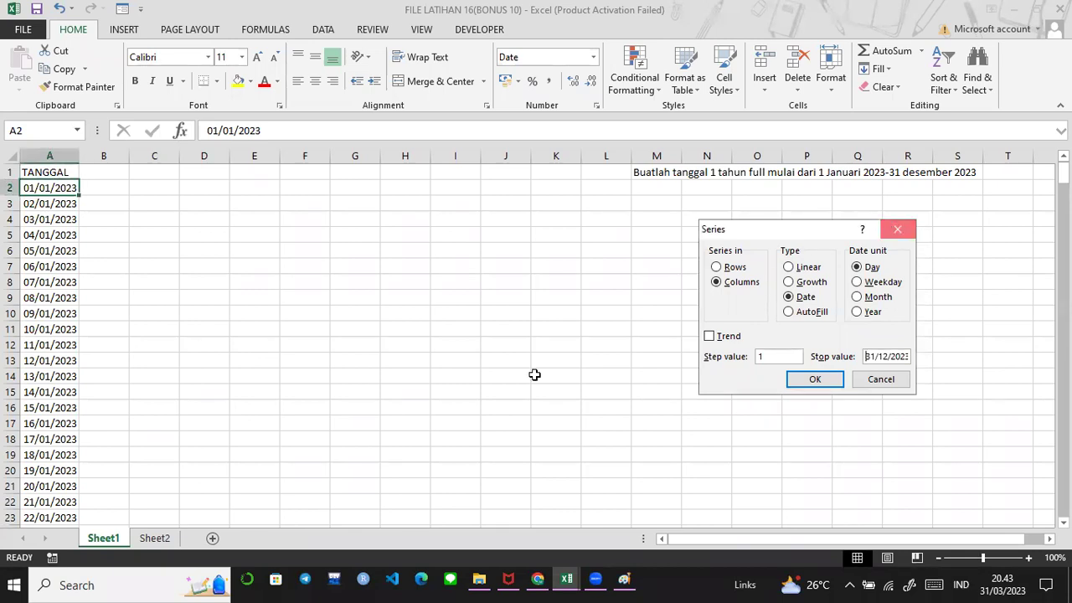
# Add filters to the table C4:E12 on Sheet2 and sort NILAI from largest to smallest
pyautogui.click(155, 538)
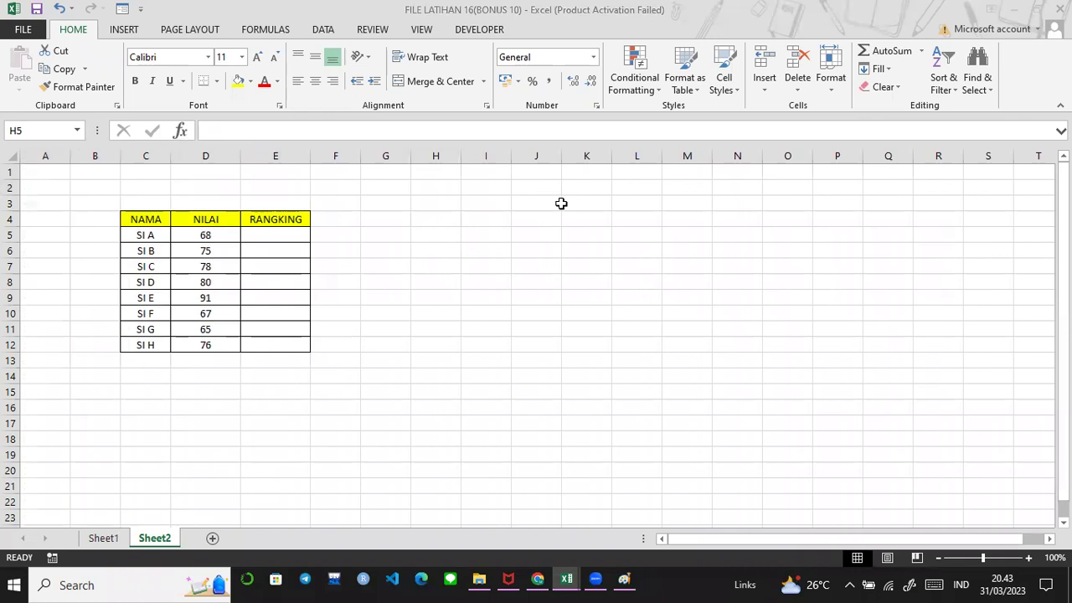
pyautogui.moveTo(151, 219); pyautogui.dragTo(268, 339)
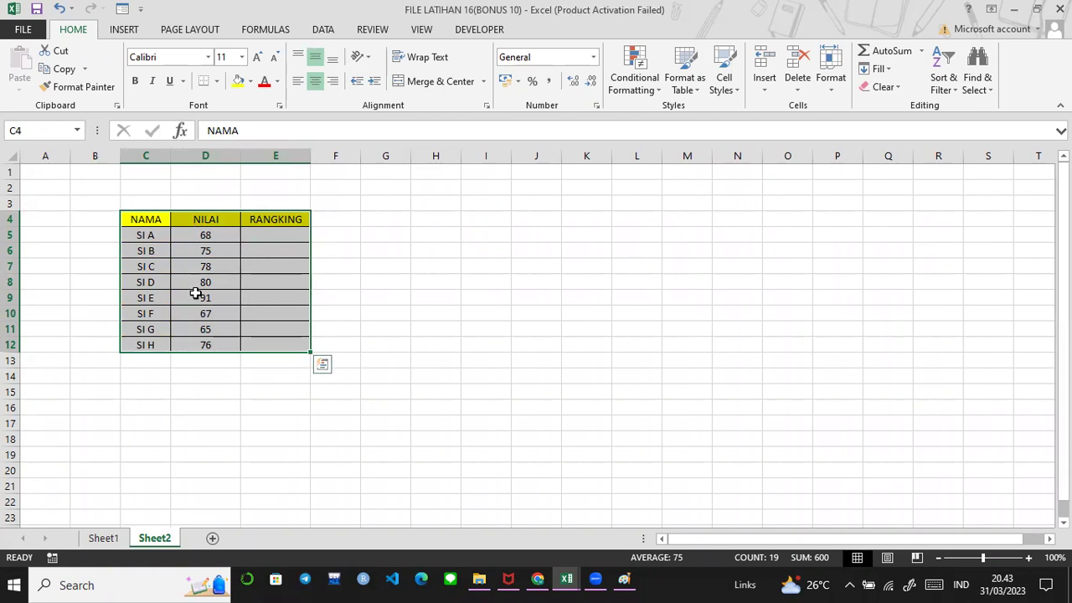
pyautogui.click(943, 84)
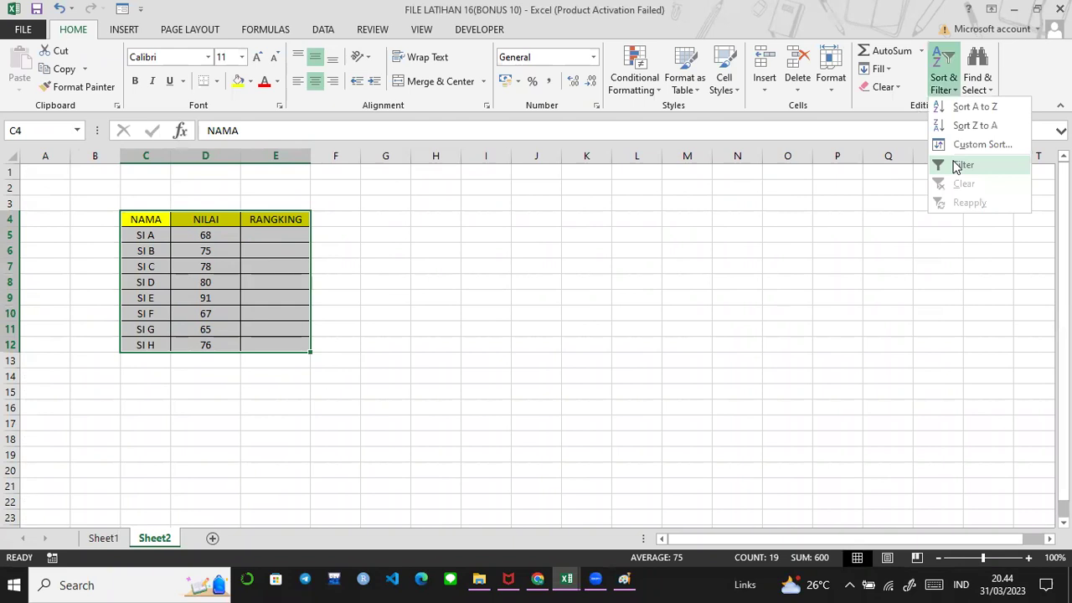
pyautogui.click(953, 164)
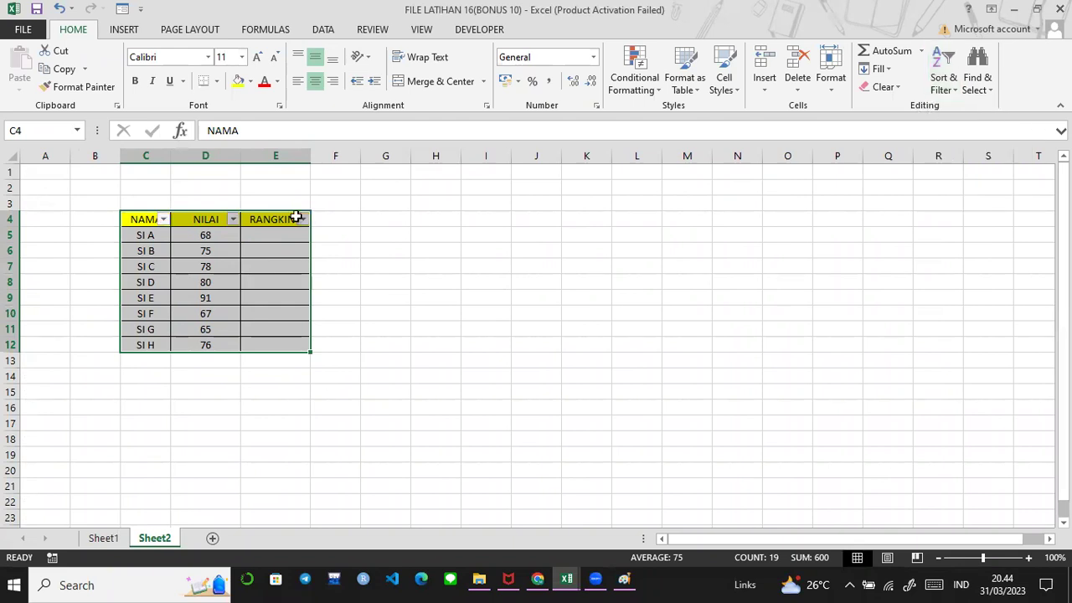
pyautogui.click(229, 219)
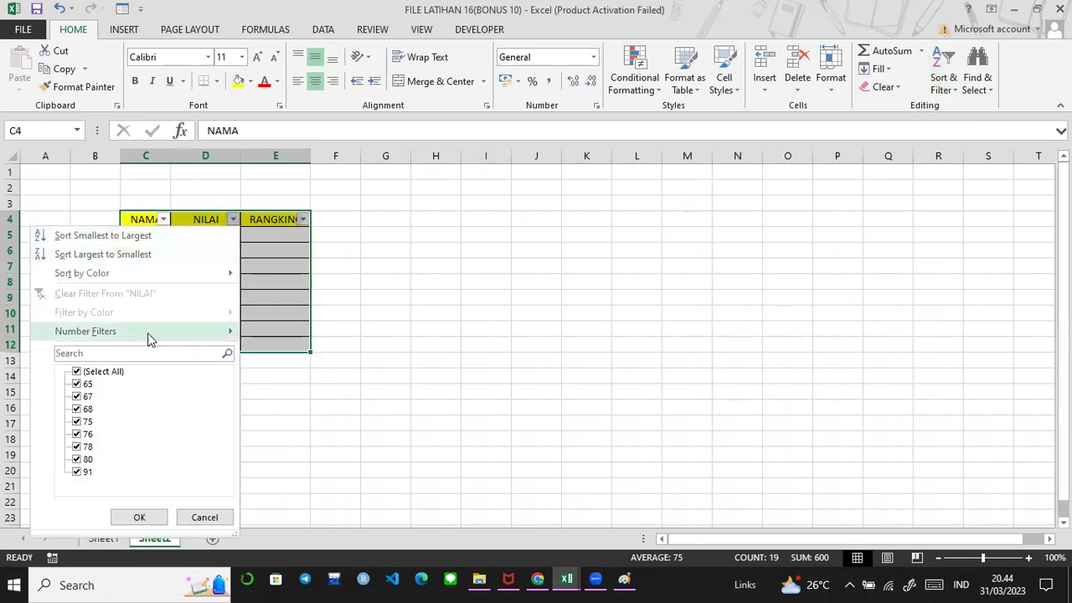
pyautogui.click(95, 254)
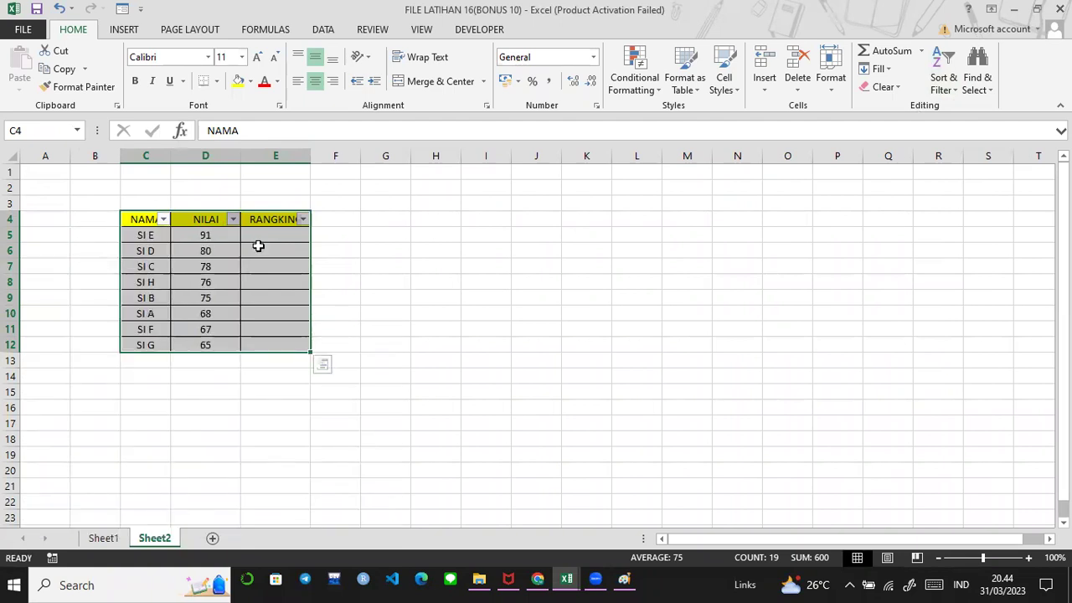
# Enter 1 and 2 in E5 and E6 and fill the ranking sequence down to E12
pyautogui.click(274, 235)
pyautogui.write('1')
pyautogui.press('Return')
pyautogui.write('2')
pyautogui.press('Return')
pyautogui.moveTo(274, 239); pyautogui.dragTo(290, 353)
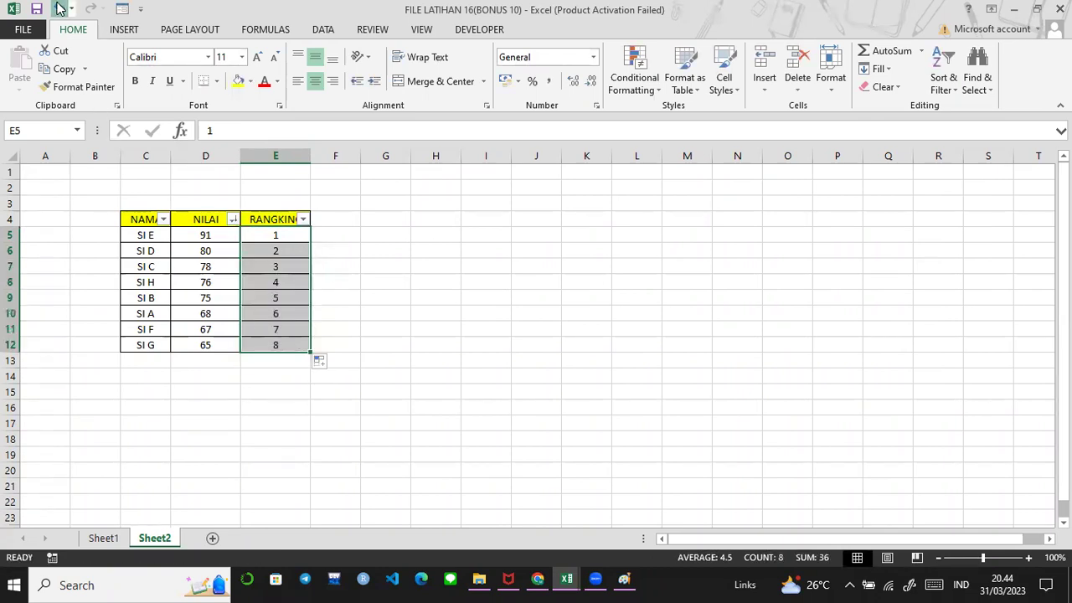
# Undo the RANGKING numbers and the NILAI sort, and remove the filters from the table headers
pyautogui.click(62, 8)
pyautogui.click(61, 7)
pyautogui.click(60, 8)
pyautogui.click(60, 8)
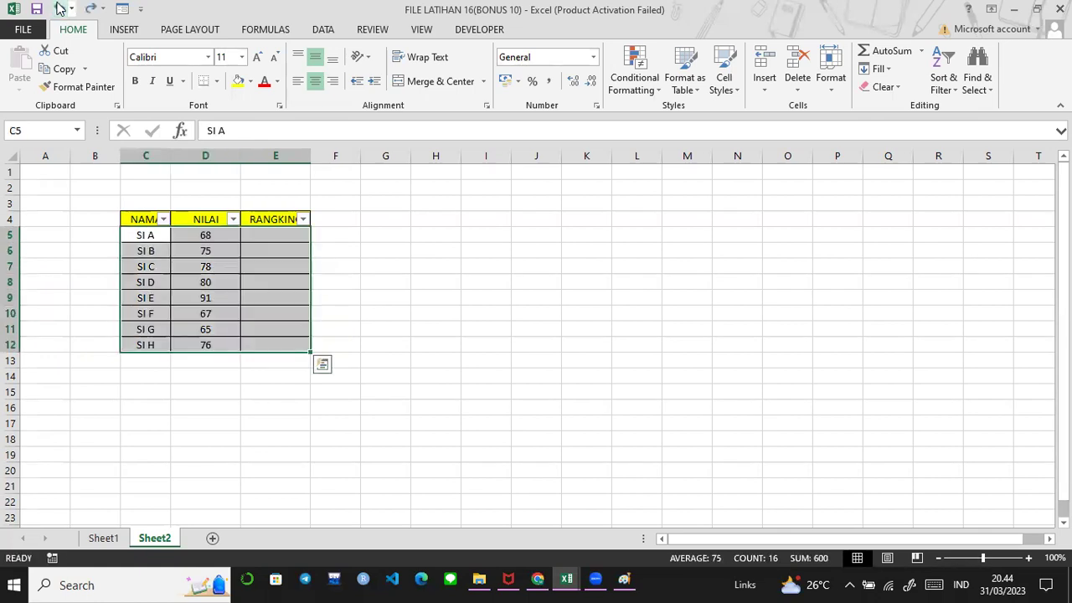
pyautogui.click(704, 304)
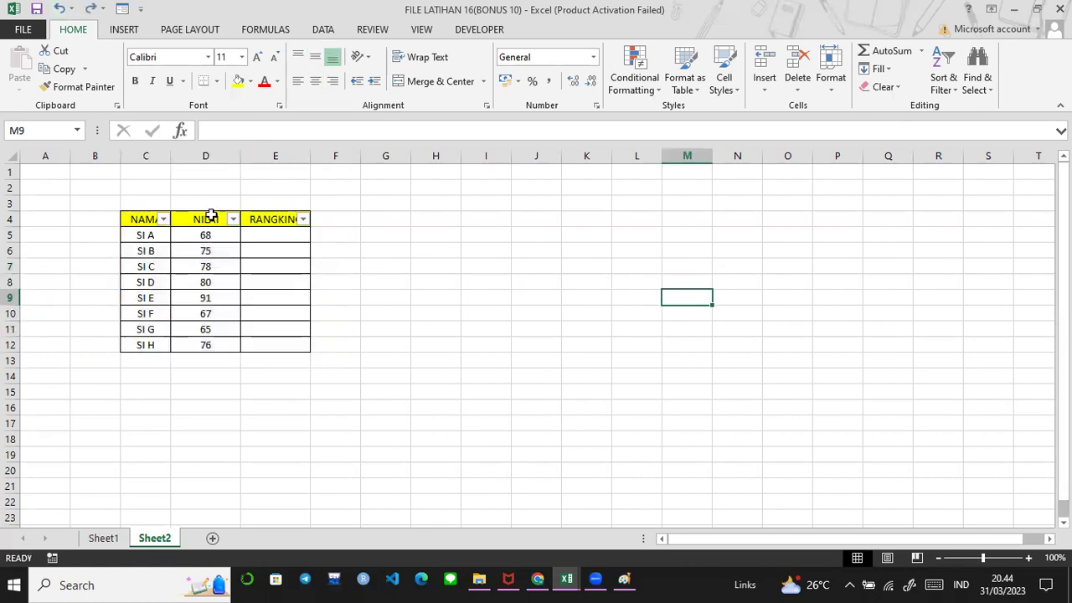
pyautogui.click(211, 216)
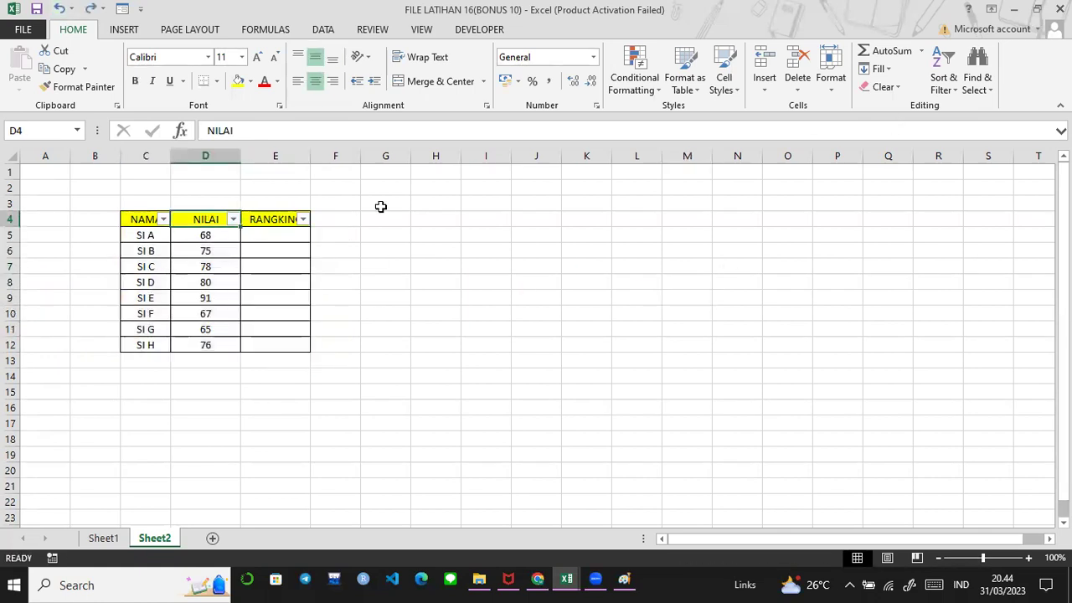
pyautogui.click(944, 82)
pyautogui.click(952, 167)
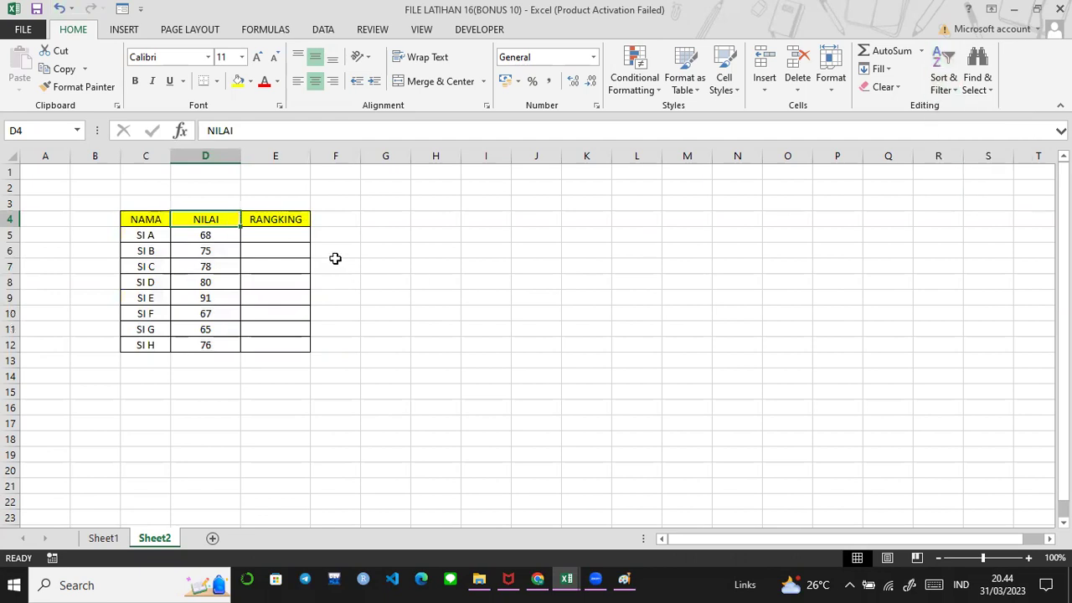
# Begin a formula in E5, the first cell under RANGKING
pyautogui.click(286, 249)
pyautogui.click(285, 233)
pyautogui.write('=')
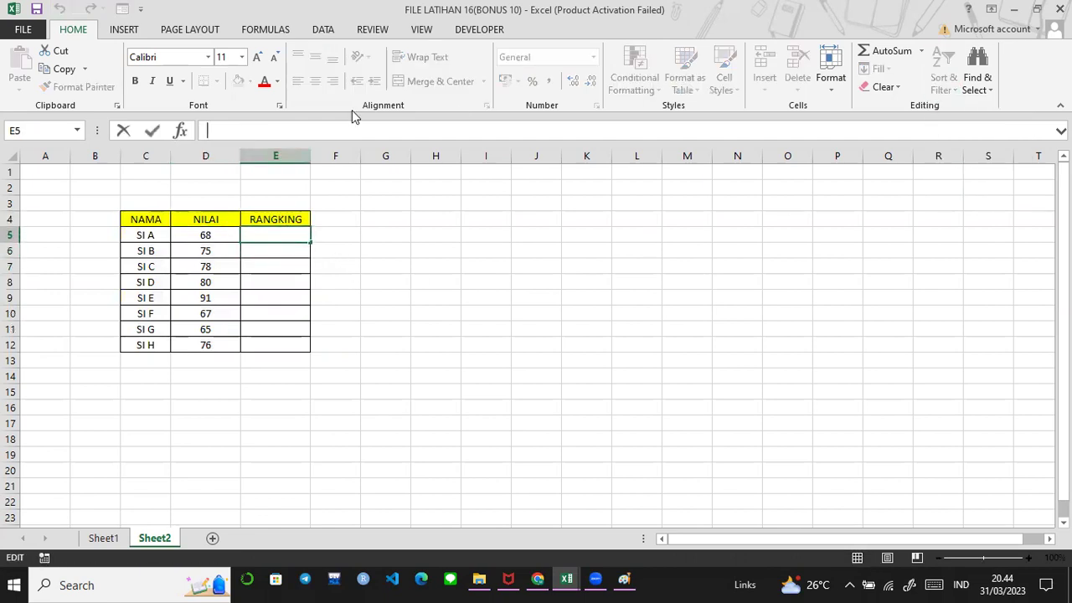
pyautogui.write('rank')
pyautogui.press('Down')
pyautogui.press('Tab')
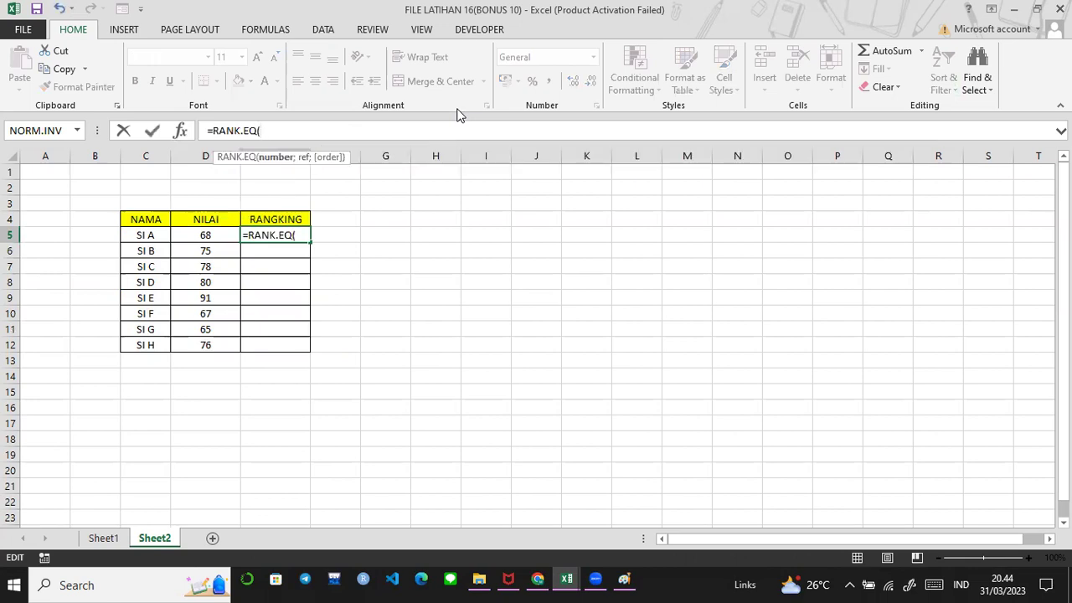
pyautogui.press('BackSpace')
pyautogui.press('BackSpace')
pyautogui.press('BackSpace')
pyautogui.press('BackSpace')
pyautogui.press('BackSpace')
pyautogui.press('BackSpace')
pyautogui.press('BackSpace')
pyautogui.press('BackSpace')
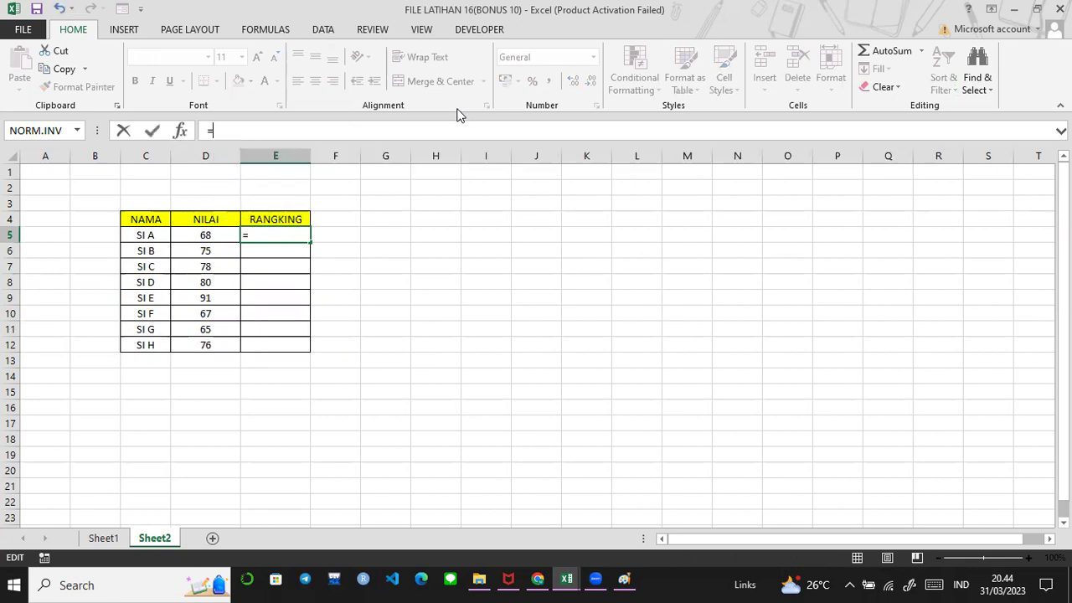
# Complete the formula in E5 as =RANK.EQ(D5;D5:D12;0) to rank the first NILAI score in descending order
pyautogui.write('ran')
pyautogui.press('Down')
pyautogui.press('Down')
pyautogui.press('Down')
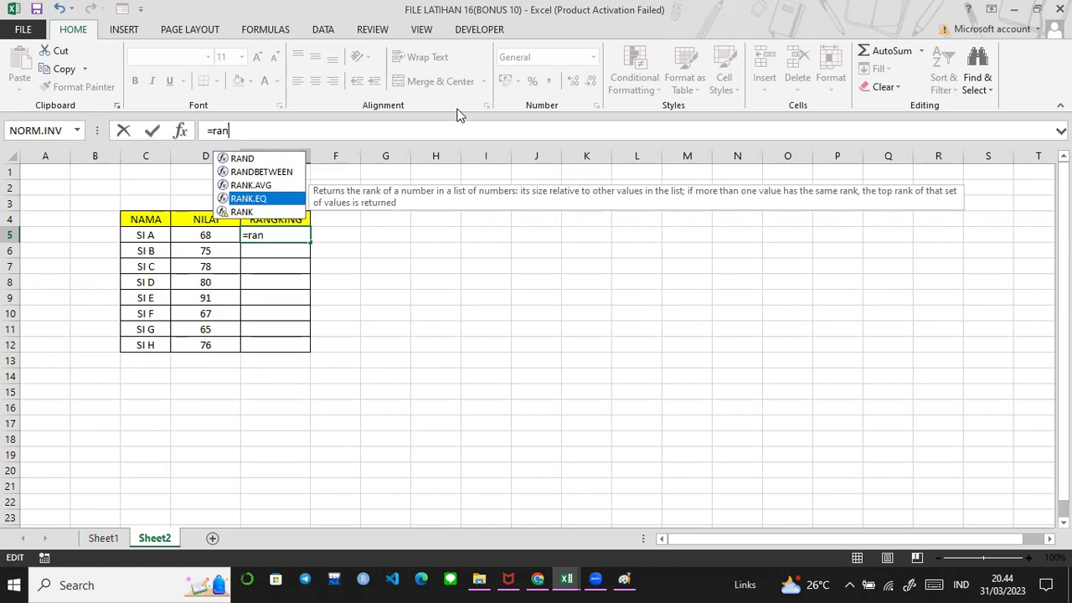
pyautogui.press('Tab')
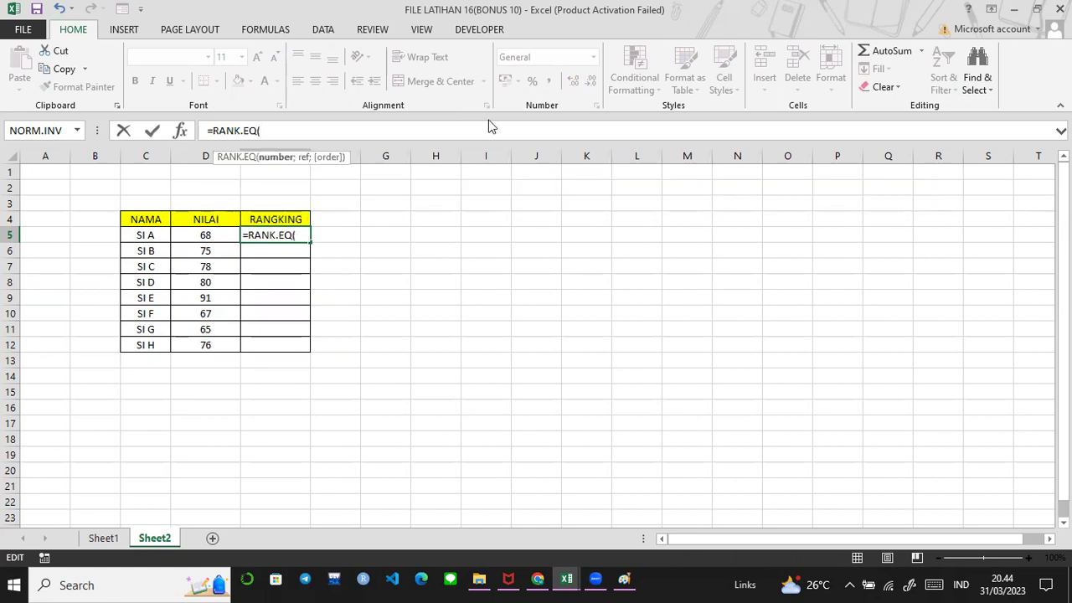
pyautogui.click(194, 234)
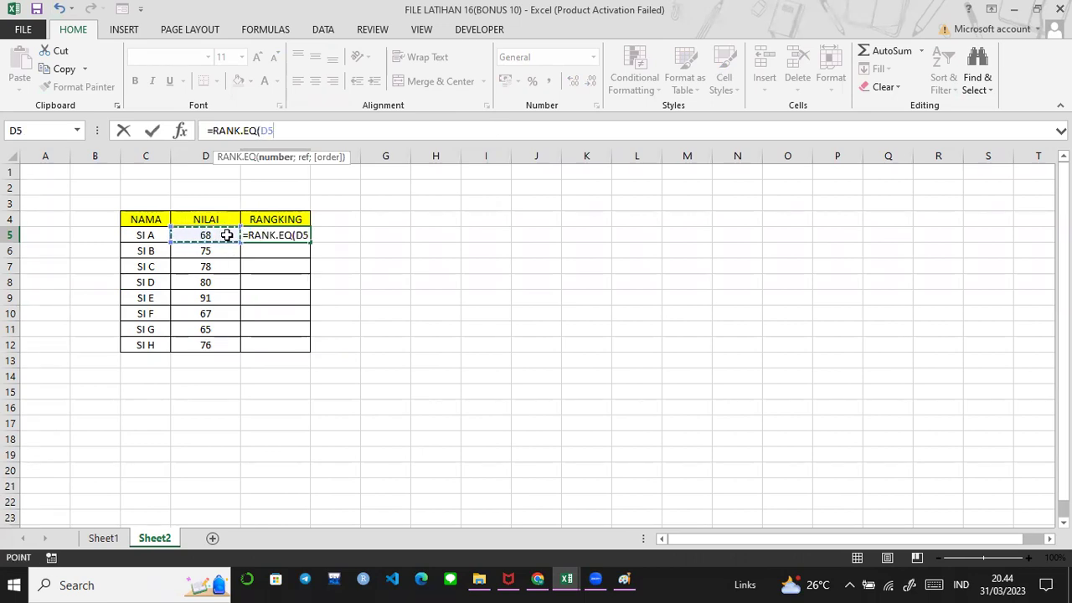
pyautogui.write(';')
pyautogui.moveTo(195, 235); pyautogui.dragTo(196, 344)
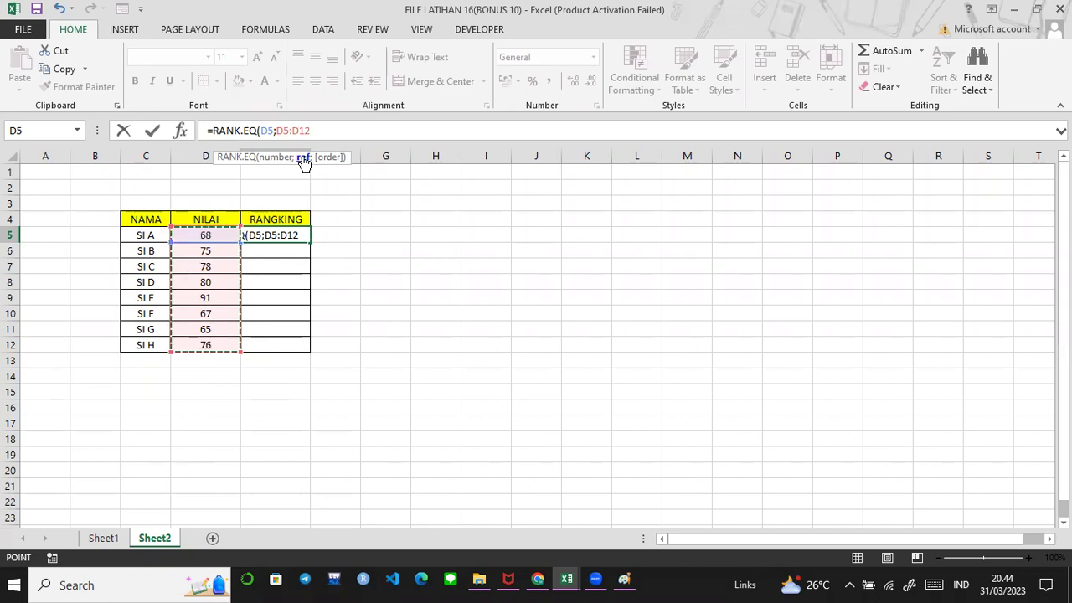
pyautogui.write(';')
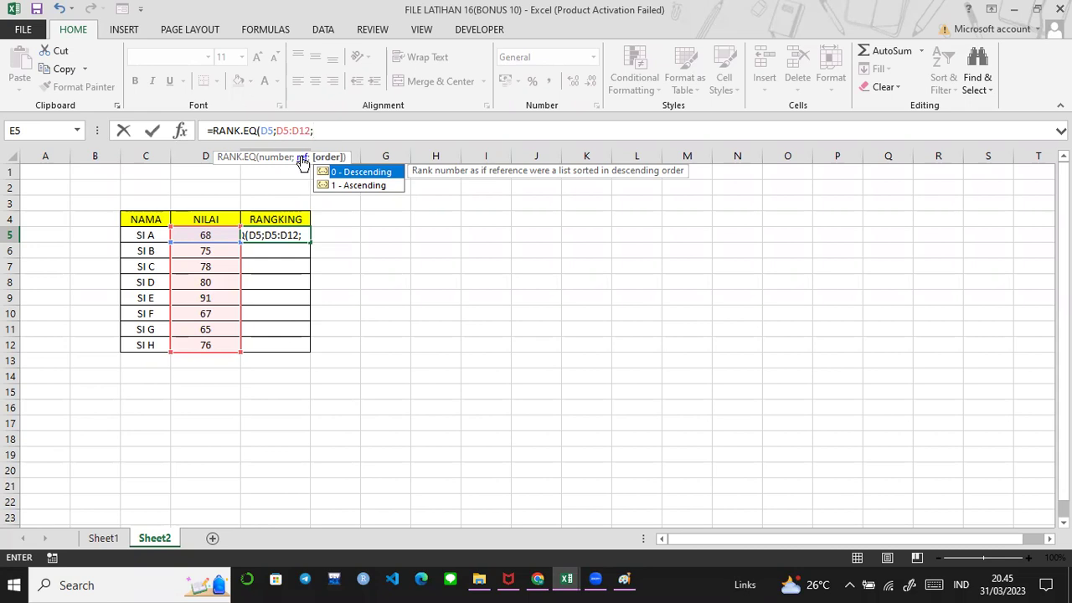
pyautogui.write('0')
pyautogui.press('Return')
# Fill the RANK.EQ formula from E5 down to E12 and check the copied formula in E9
pyautogui.click(277, 236)
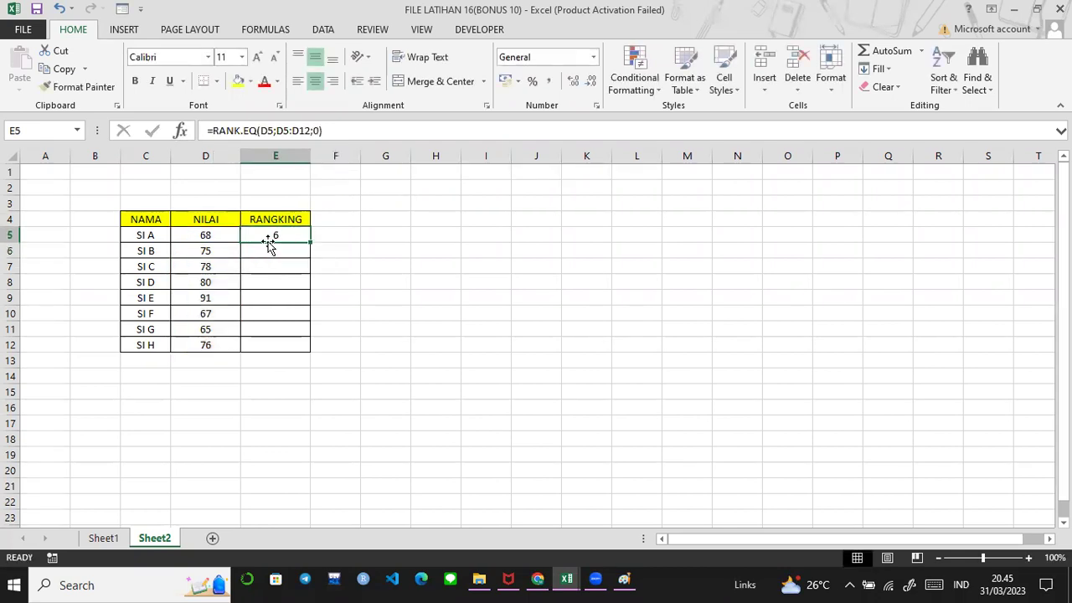
pyautogui.moveTo(309, 242); pyautogui.dragTo(302, 352)
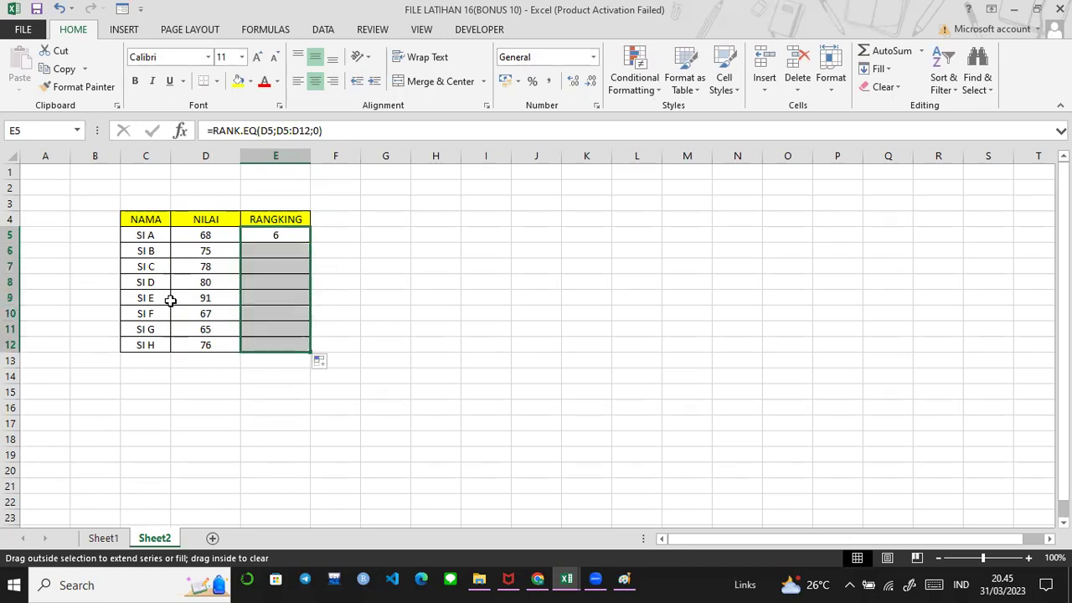
pyautogui.click(275, 298)
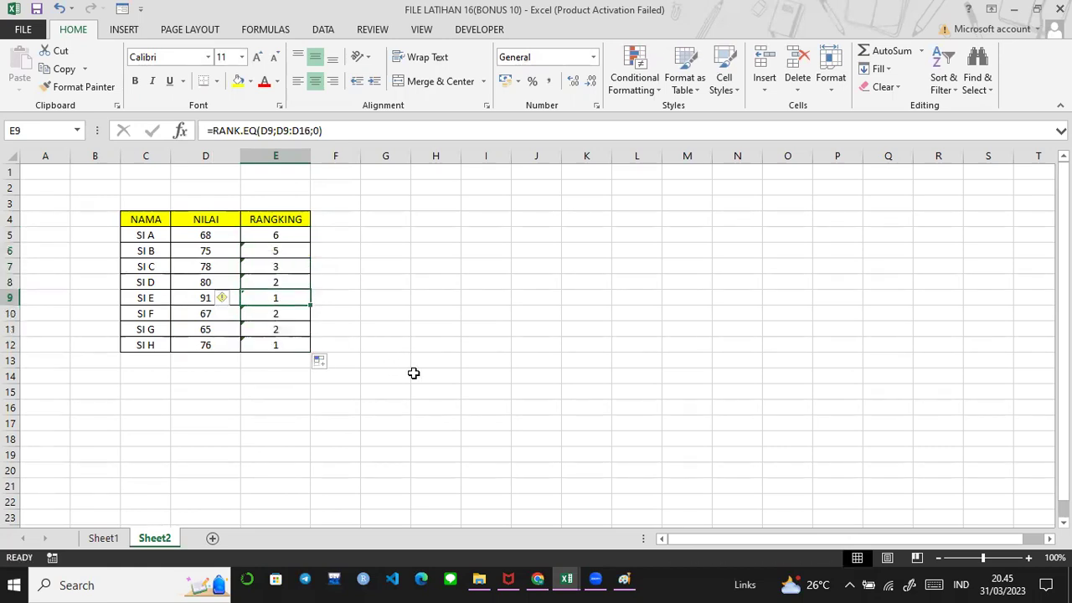
# Examine the table's NAMA, NILAI and RANGKING entries, especially row 5 and its ranking formula
pyautogui.moveTo(149, 236); pyautogui.dragTo(276, 344)
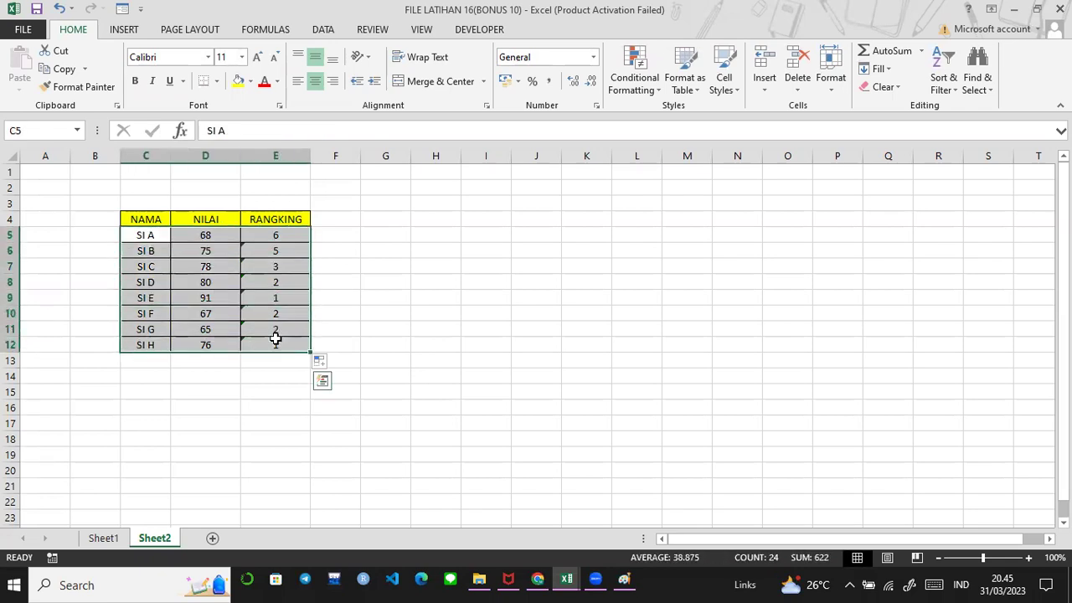
pyautogui.click(144, 233)
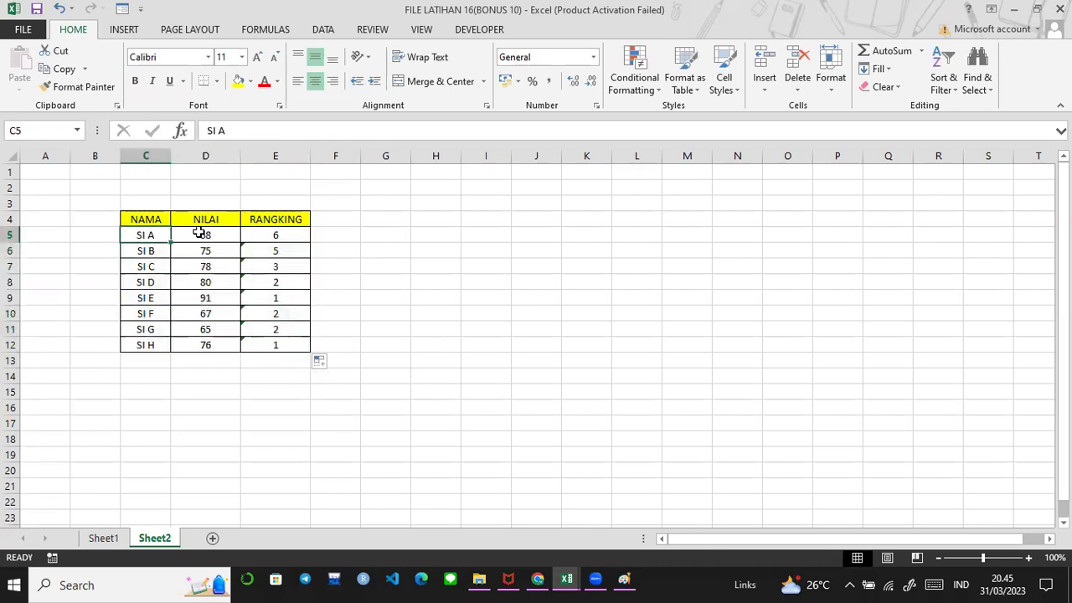
pyautogui.click(203, 233)
pyautogui.click(107, 234)
pyautogui.click(219, 233)
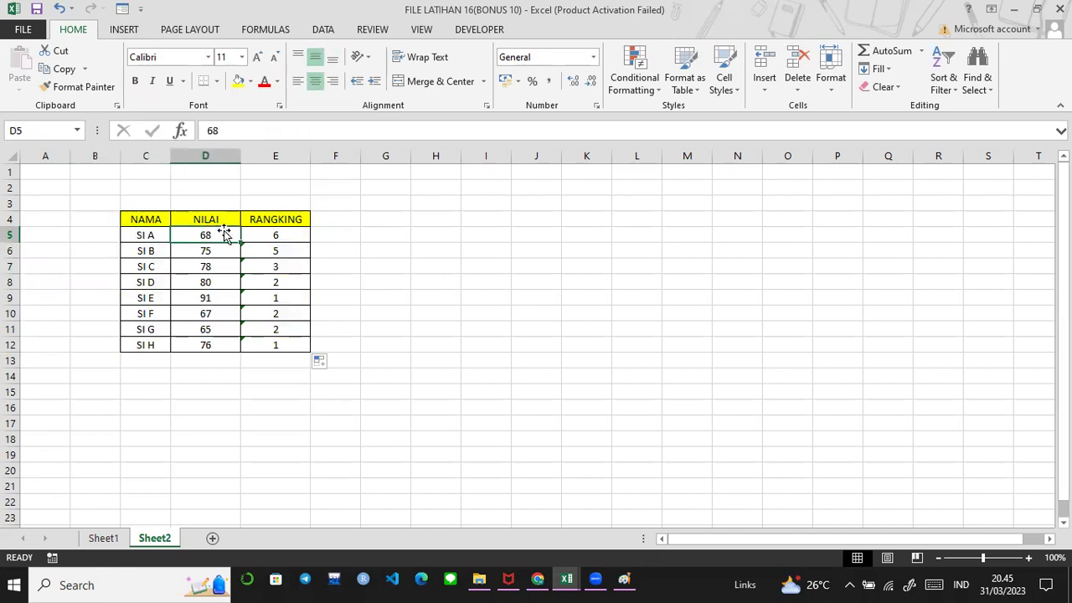
pyautogui.click(281, 233)
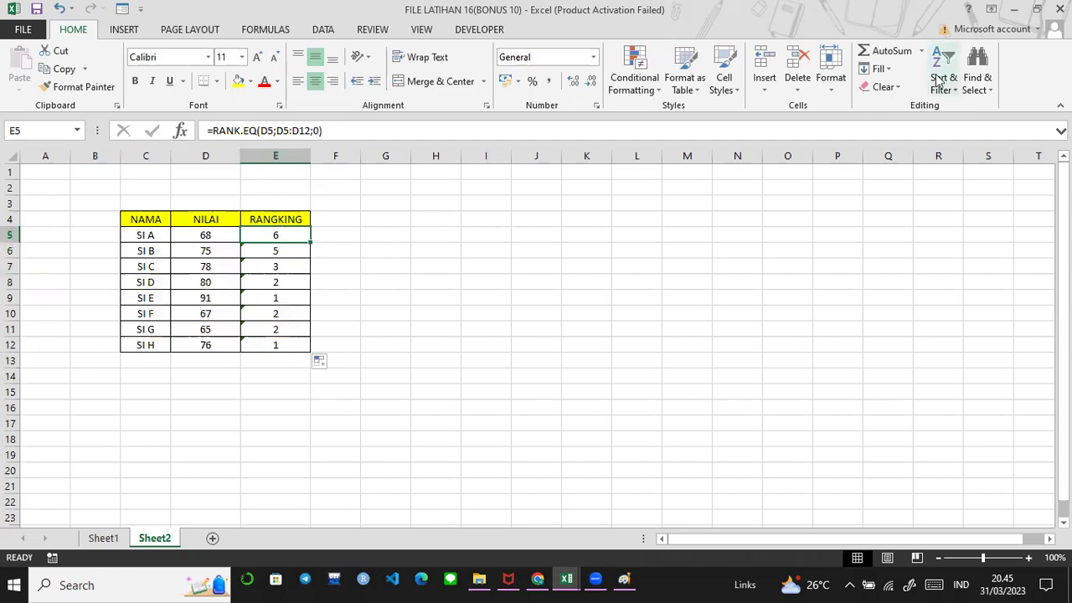
pyautogui.click(686, 282)
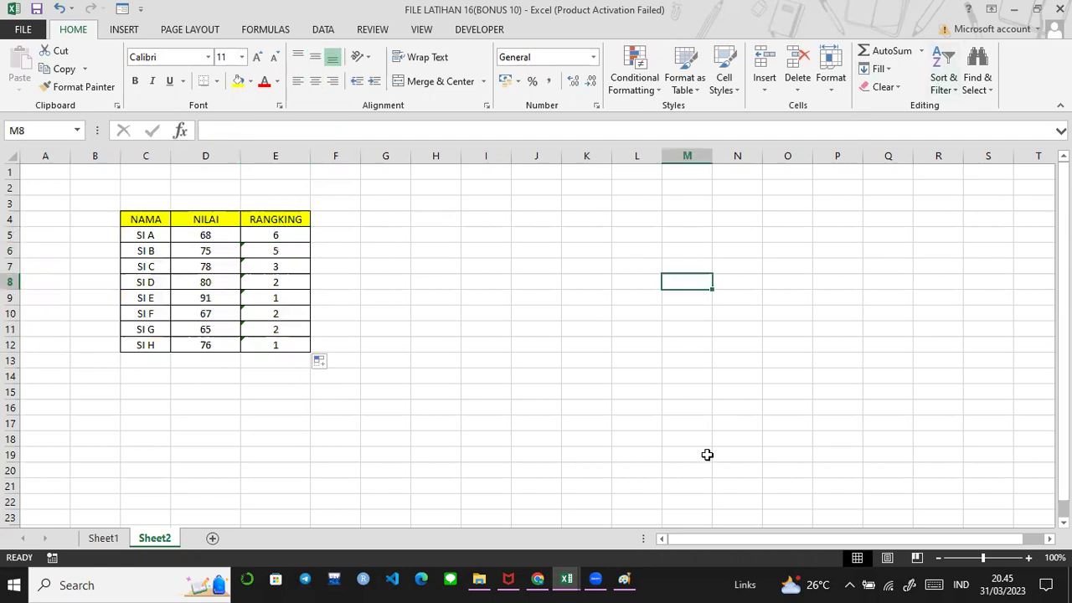
pyautogui.click(94, 235)
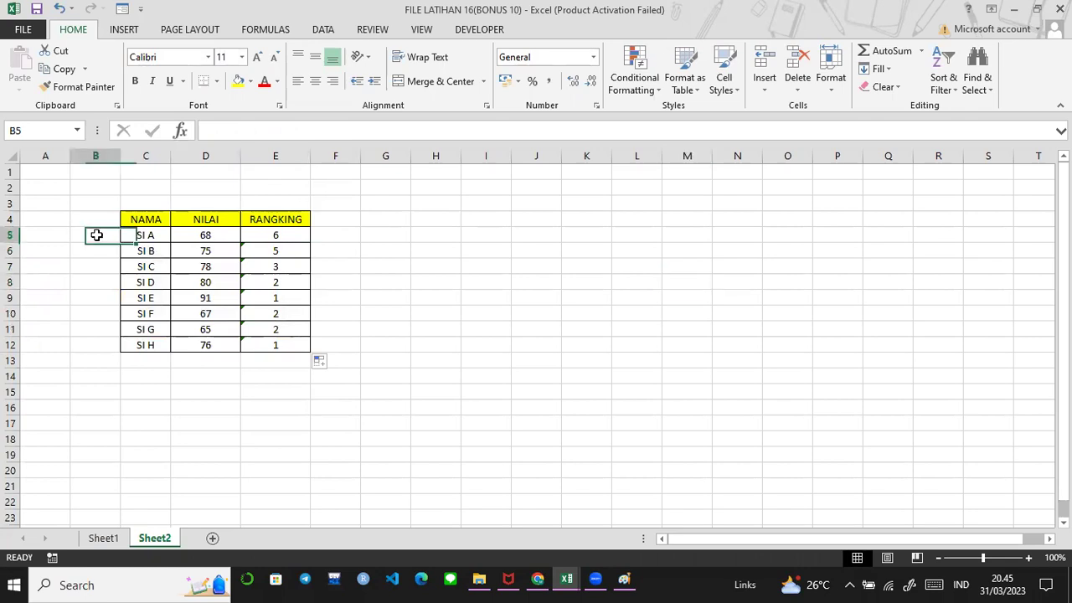
pyautogui.click(134, 236)
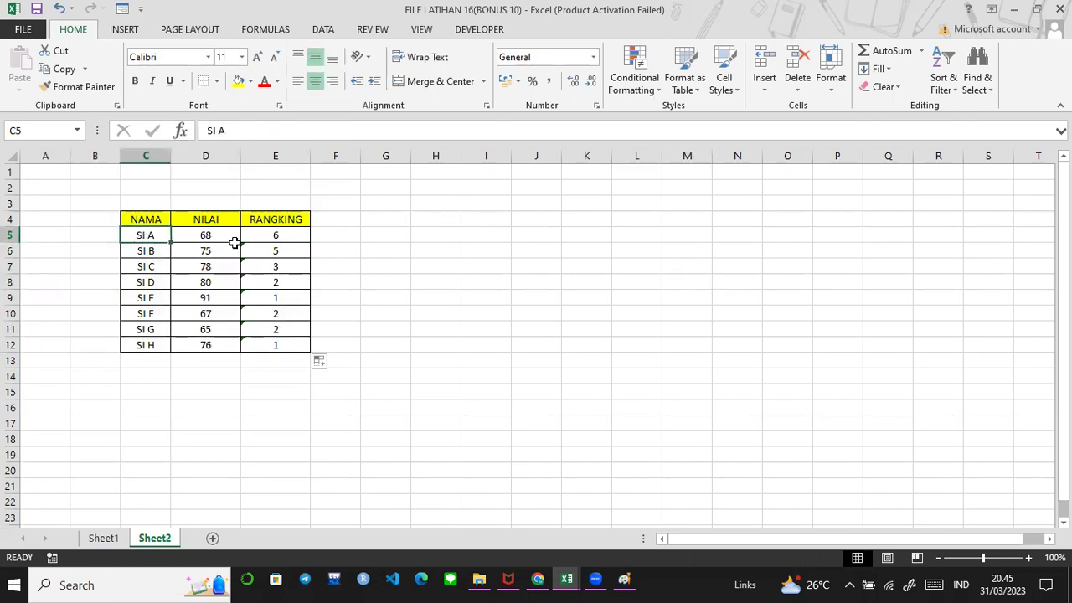
pyautogui.click(209, 237)
pyautogui.click(279, 237)
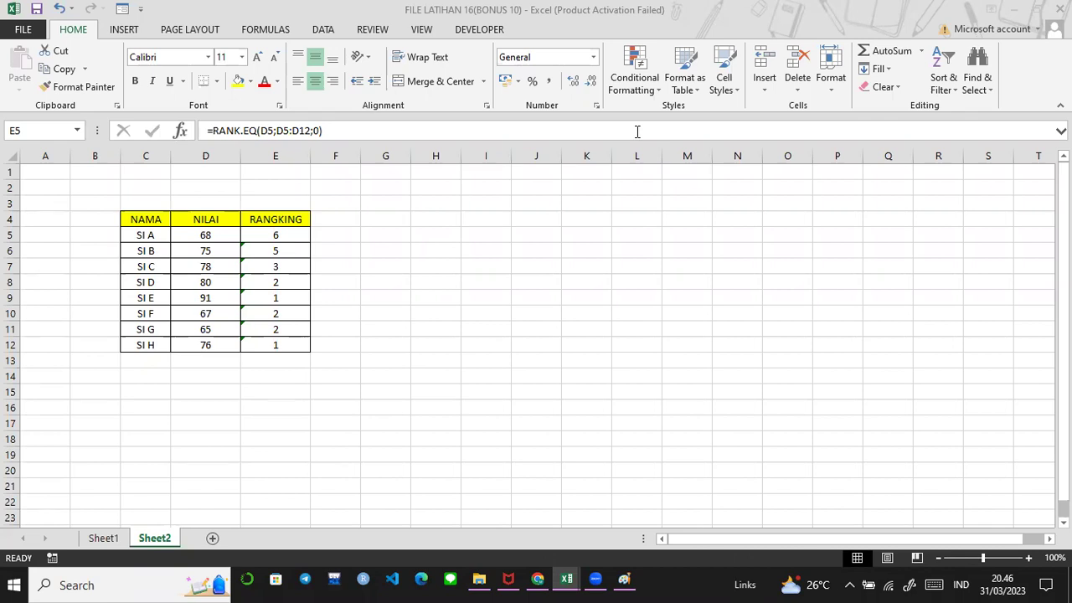
pyautogui.click(249, 252)
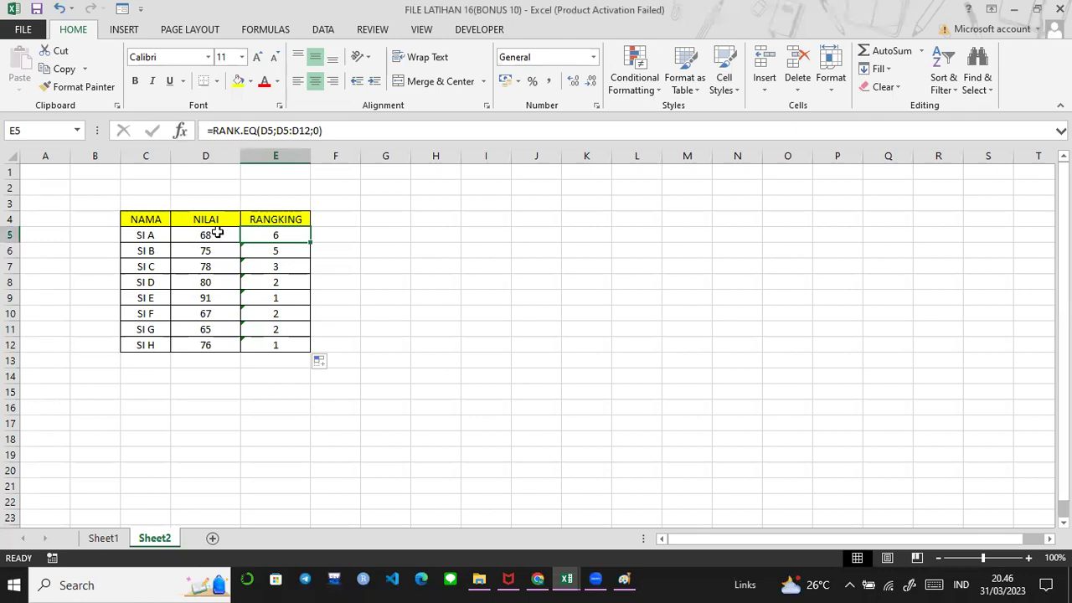
# Add an absen column beside NAMA by entering 1 and 2 in B5 and B6 and the heading absen in B4
pyautogui.click(110, 260)
pyautogui.click(108, 235)
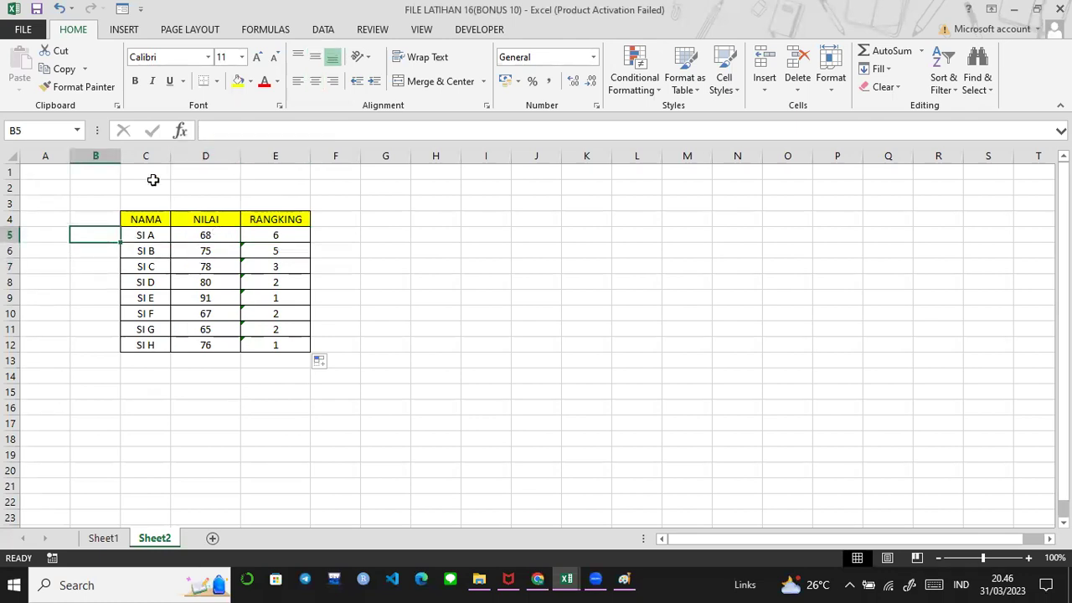
pyautogui.write('1')
pyautogui.press('Return')
pyautogui.write('2')
pyautogui.hotkey('ctrl', 'Return')
pyautogui.press('Up')
pyautogui.press('Up')
pyautogui.write('absen')
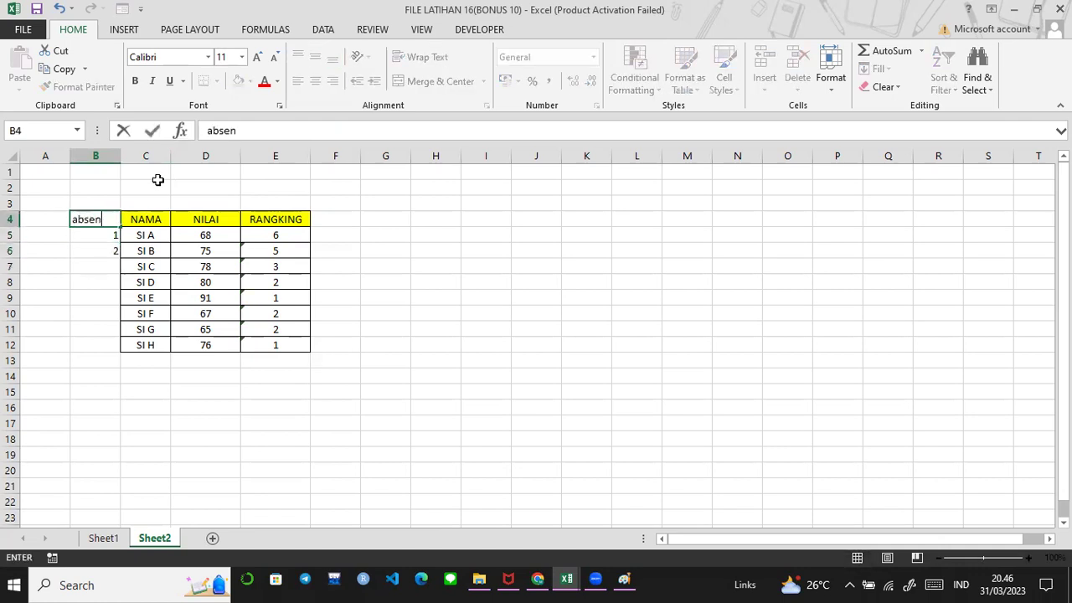
pyautogui.press('Return')
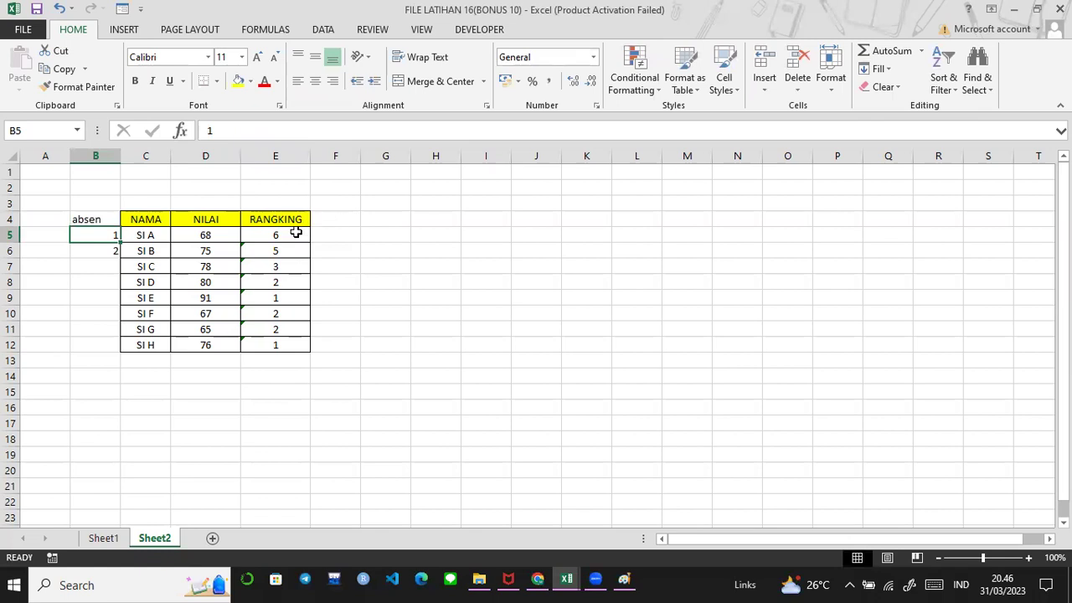
pyautogui.click(292, 234)
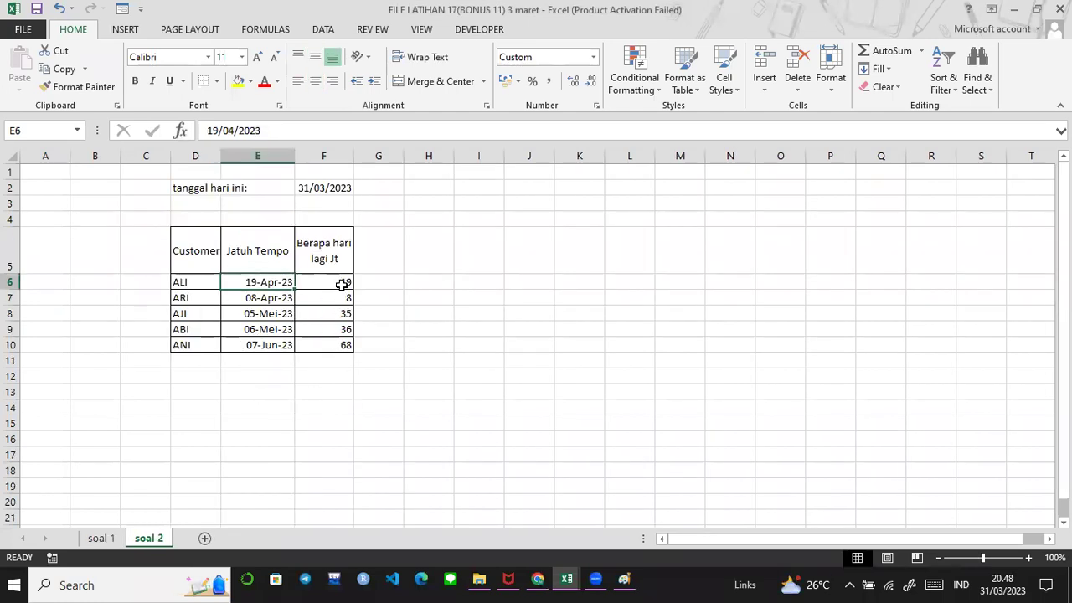
# Clear the contents of F6:F11 under Berapa hari lagi Jt on the soal 2 sheet of FILE LATIHAN 17(BONUS 11) 3 maret
pyautogui.moveTo(342, 283); pyautogui.dragTo(332, 363)
pyautogui.rightClick(331, 333)
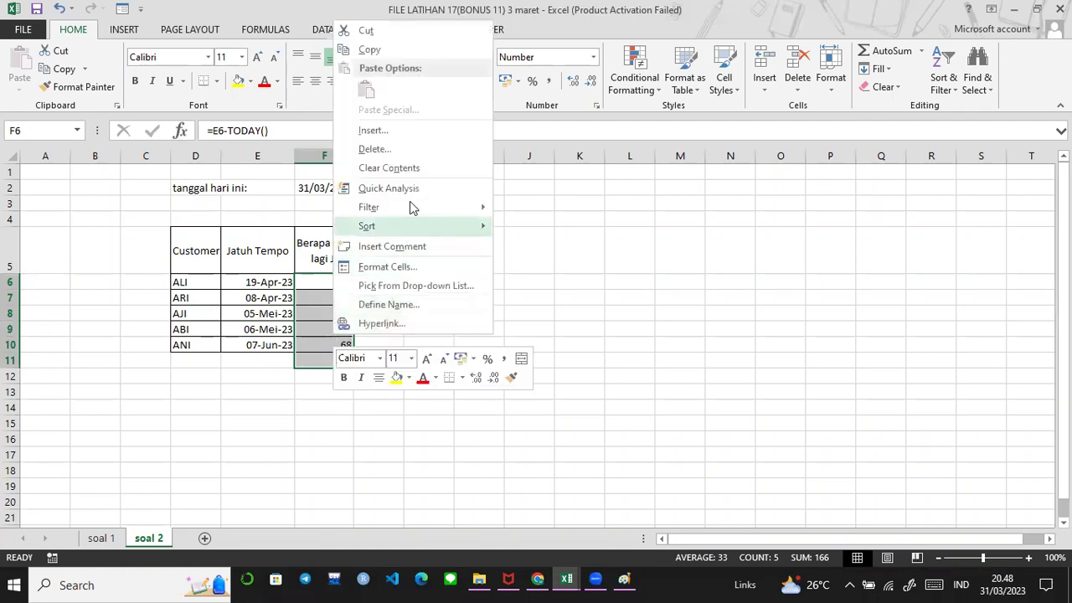
pyautogui.click(388, 168)
# Clear the TUNJANGAN amounts and total in J3:J8 on the soal 1 sheet
pyautogui.click(101, 537)
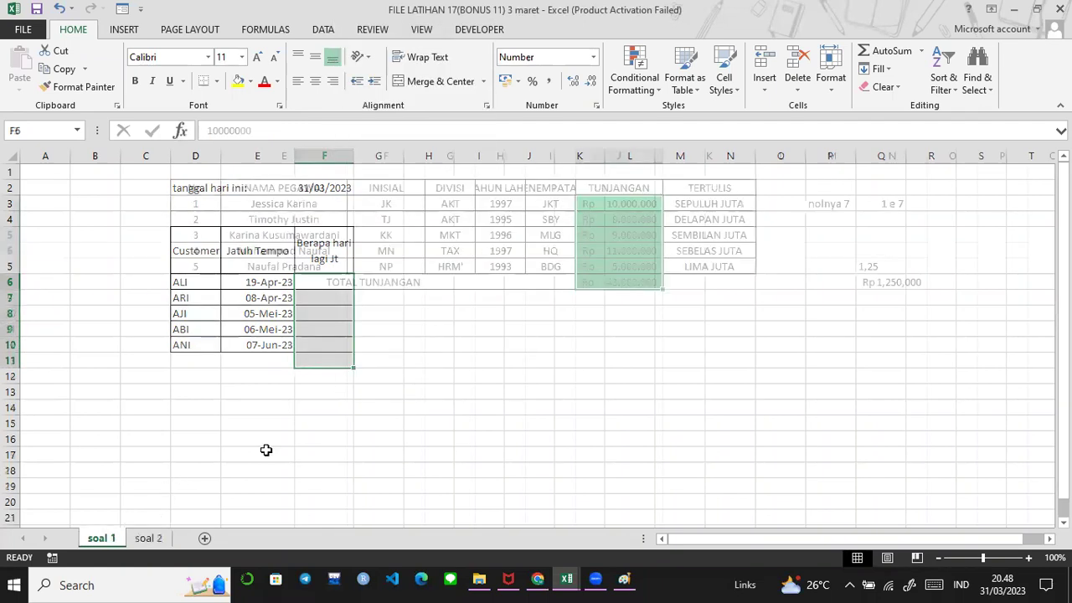
pyautogui.rightClick(624, 200)
pyautogui.click(661, 347)
pyautogui.click(654, 346)
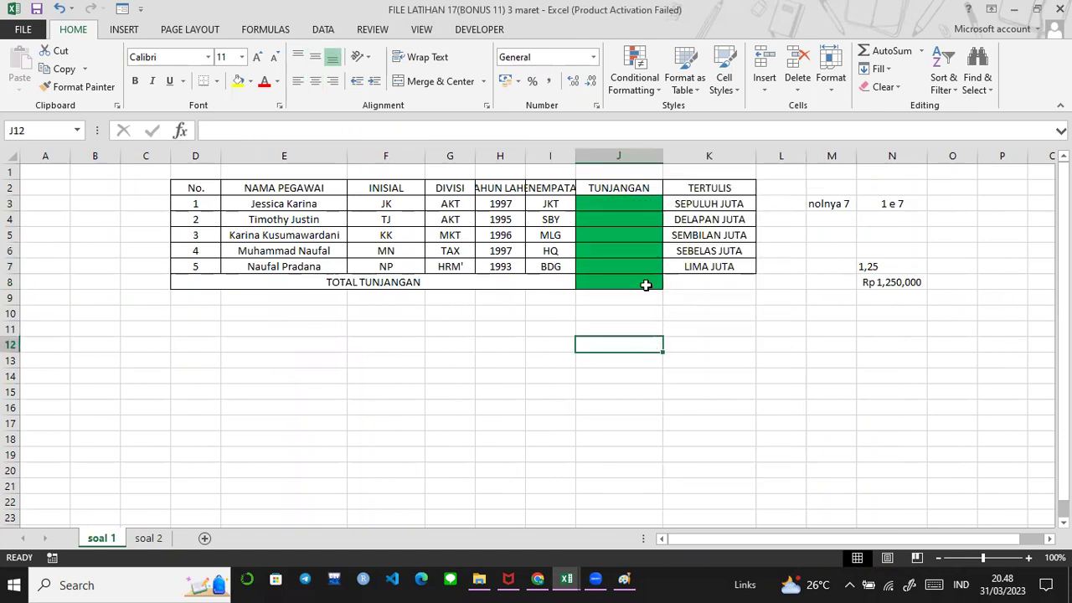
# Delete the notes in M3 and N3 beside the employee table
pyautogui.click(636, 203)
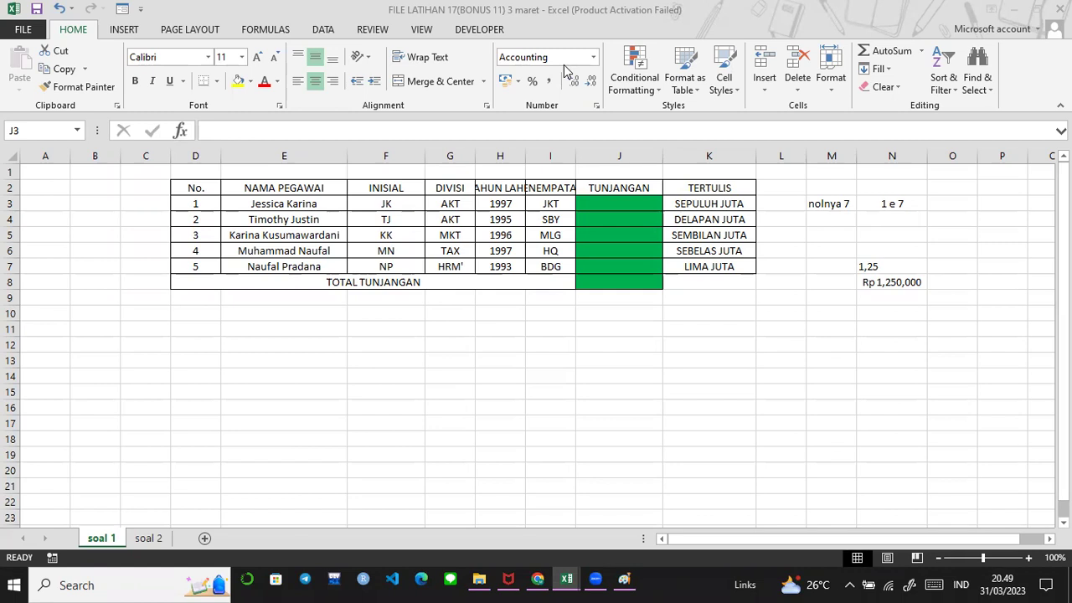
pyautogui.click(617, 205)
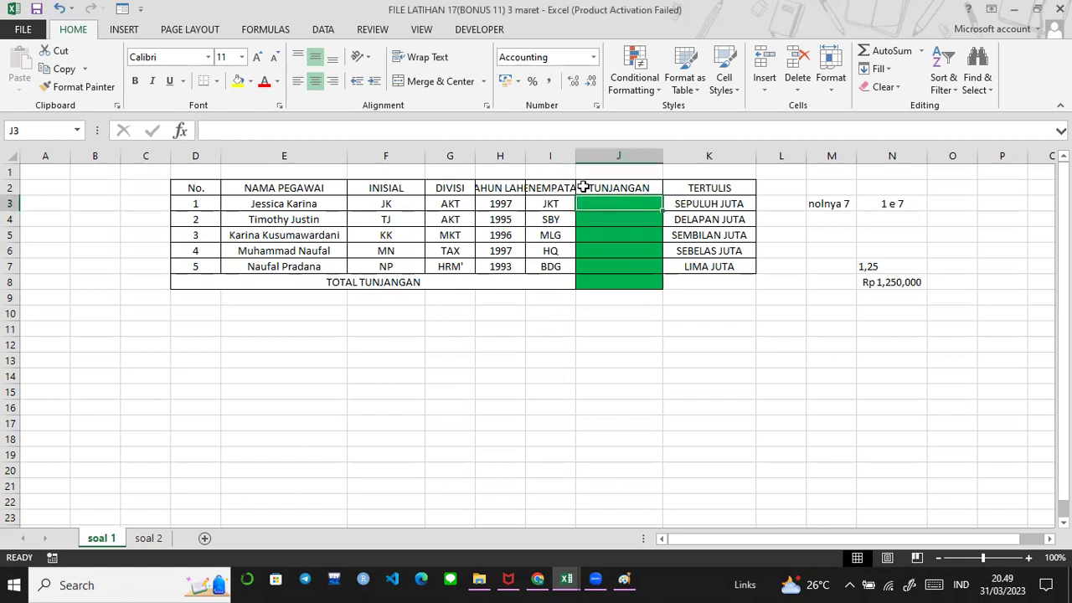
pyautogui.click(857, 283)
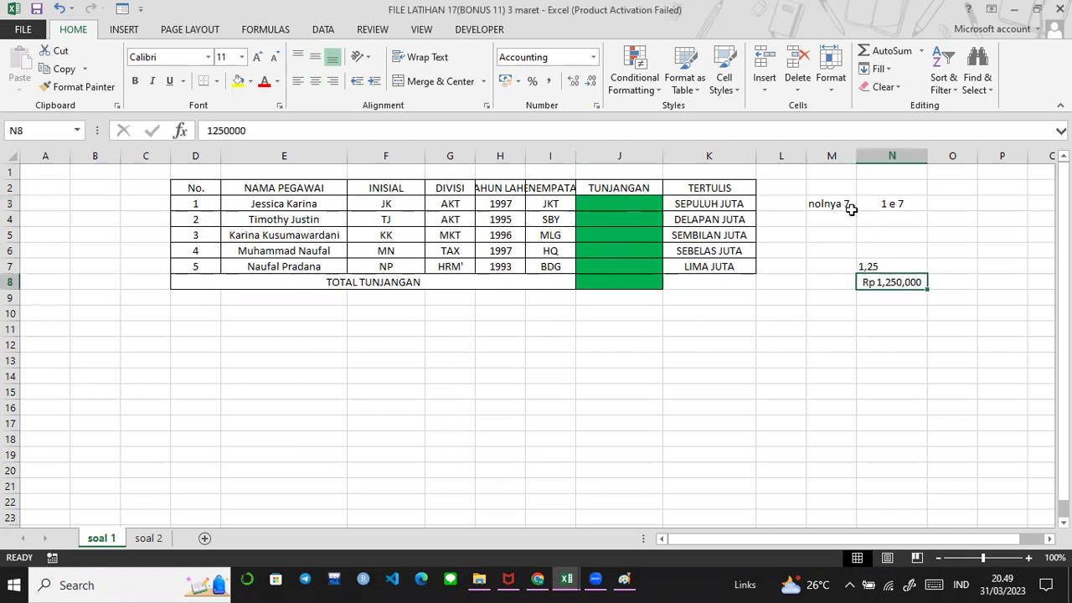
pyautogui.click(836, 205)
pyautogui.press('BackSpace')
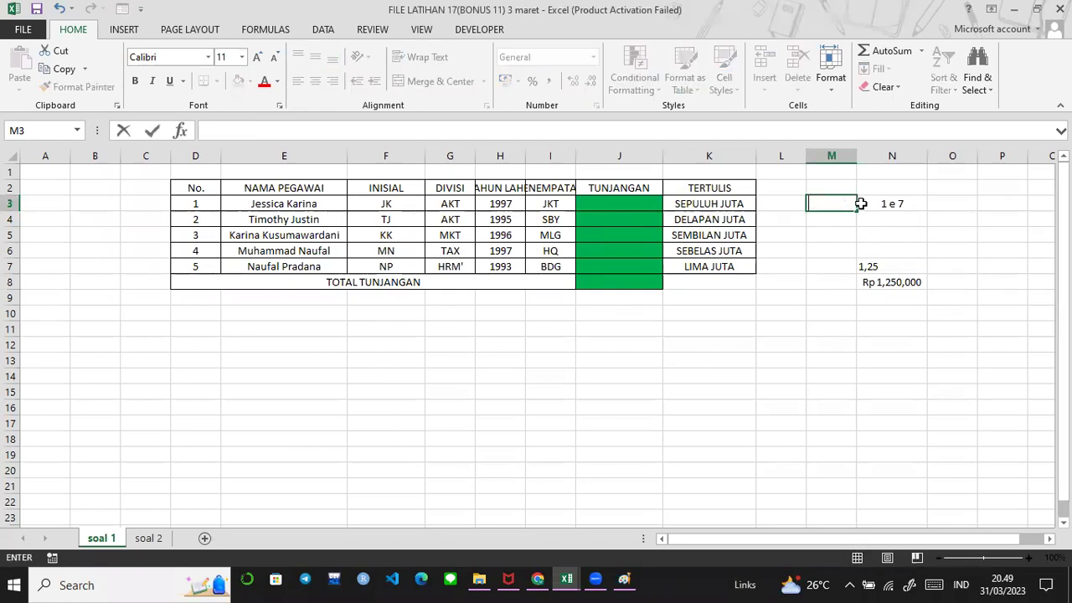
pyautogui.click(861, 203)
pyautogui.press('BackSpace')
pyautogui.press('Return')
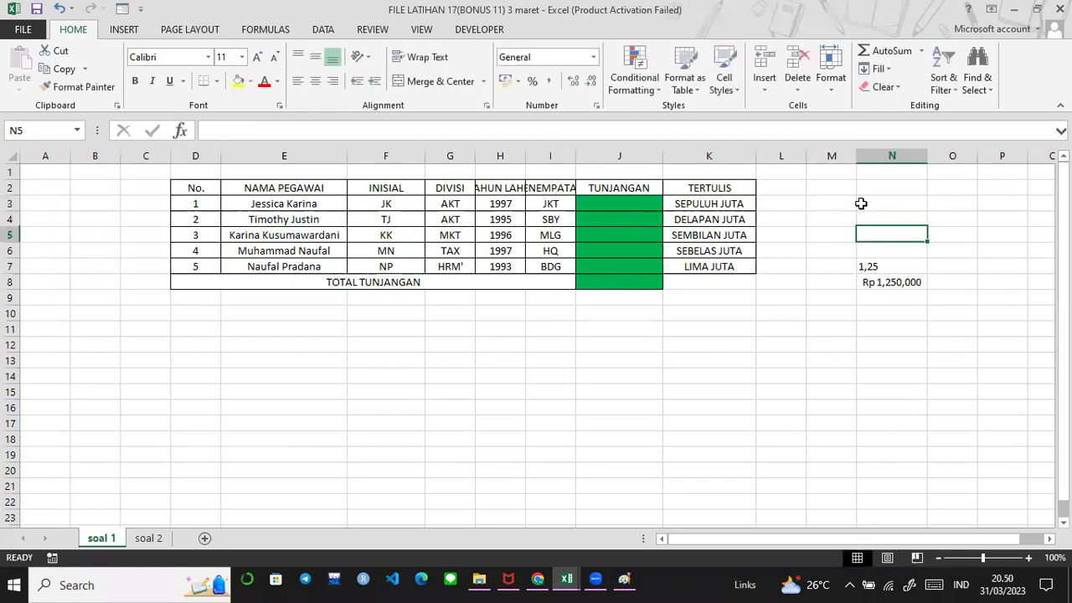
# Delete the leftover sample values in N7 and N8
pyautogui.press('Down')
pyautogui.press('Down')
pyautogui.press('Down')
pyautogui.press('Delete')
pyautogui.press('Down')
pyautogui.press('Delete')
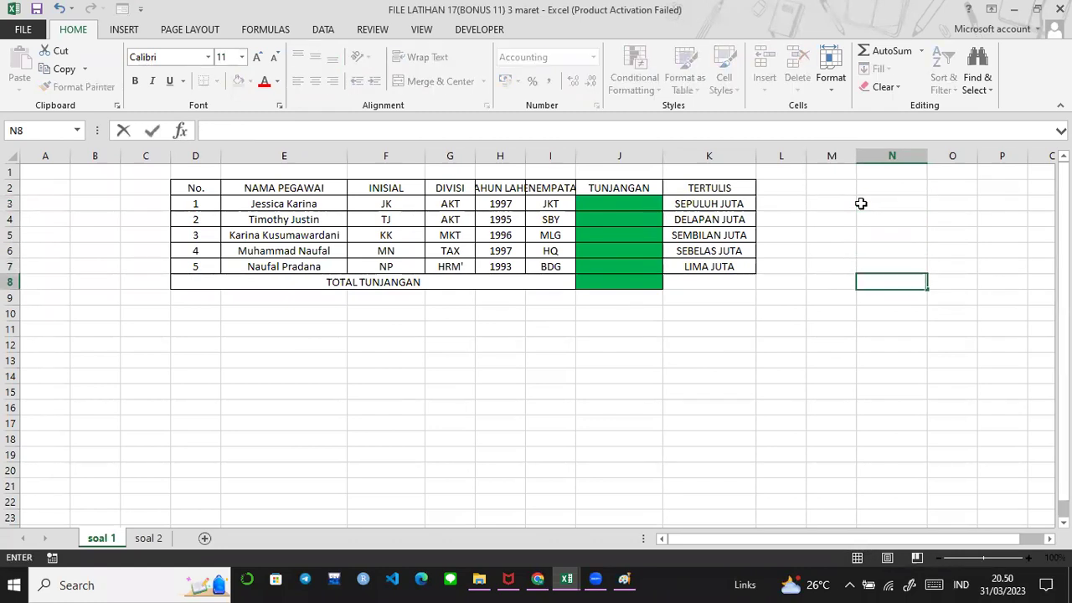
pyautogui.press('Down')
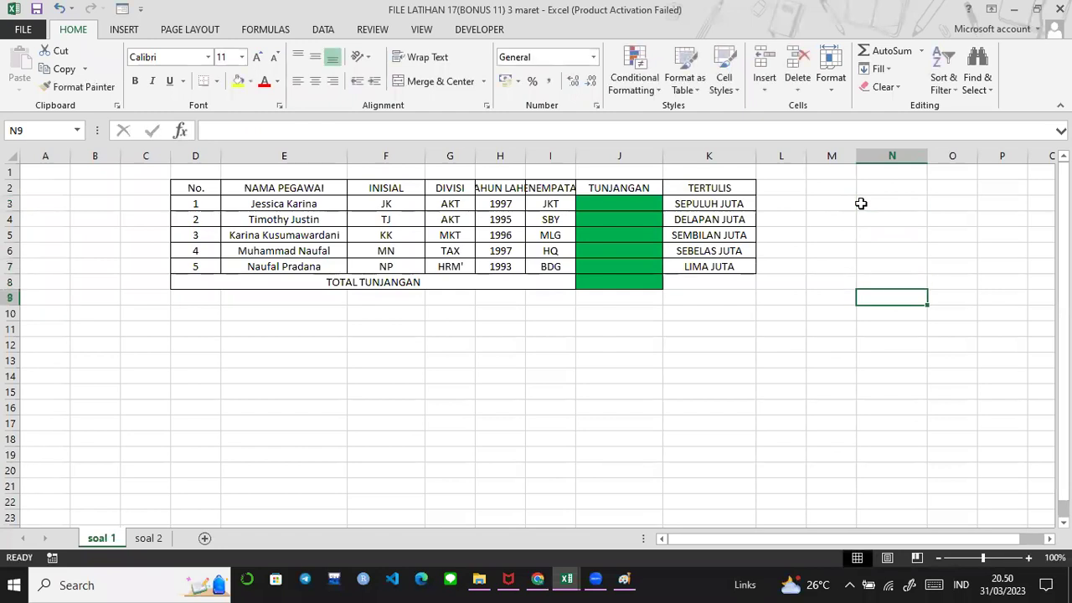
# Enter the note "1jt nolnya ada 6" in M9
pyautogui.press('Left')
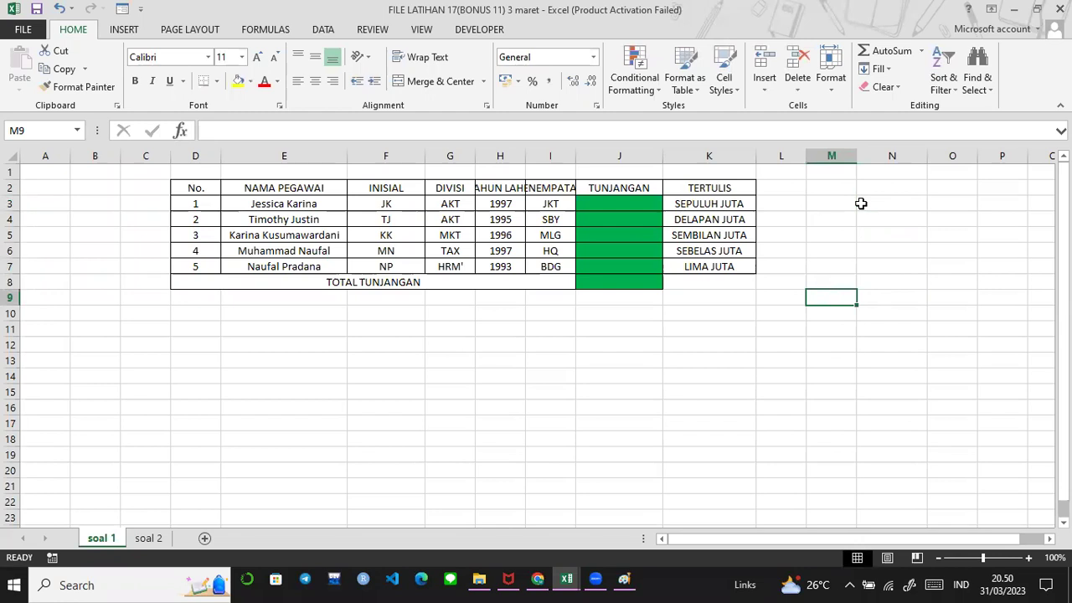
pyautogui.write('1jt')
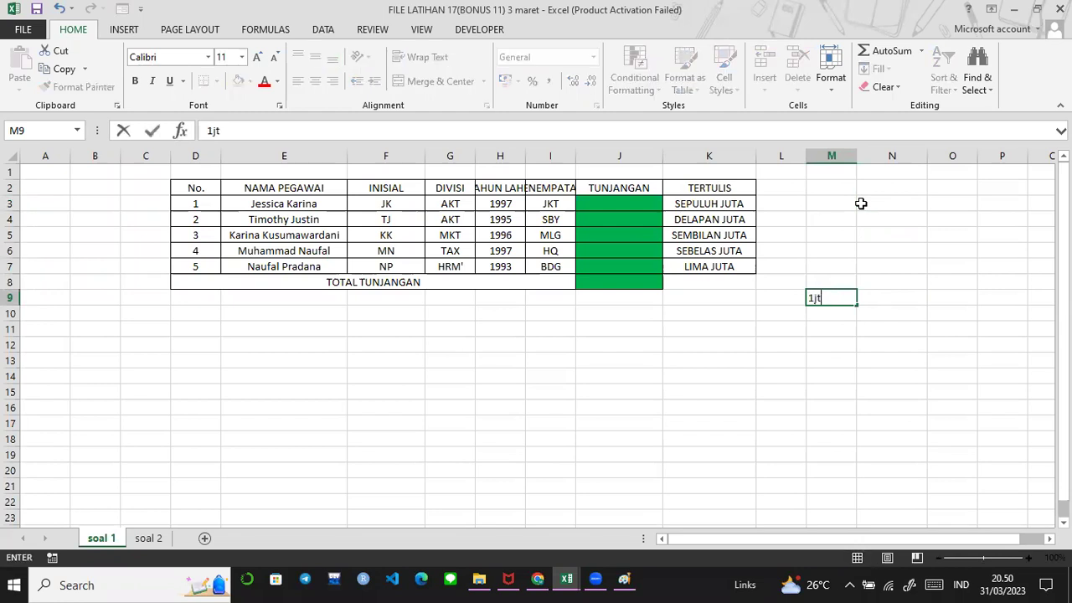
pyautogui.write(' nolnya ada 6')
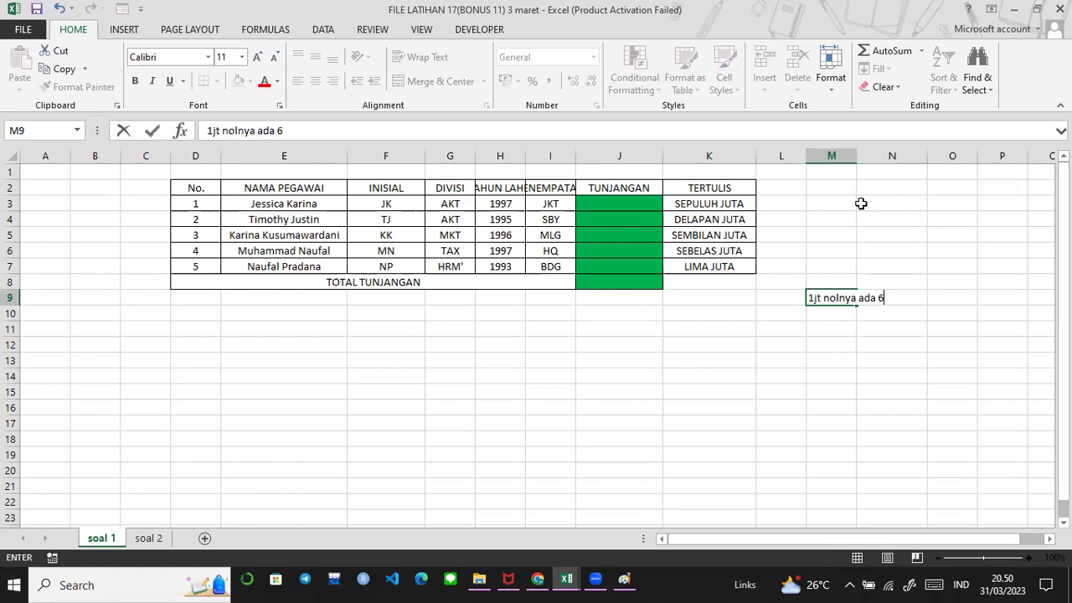
pyautogui.press('Return')
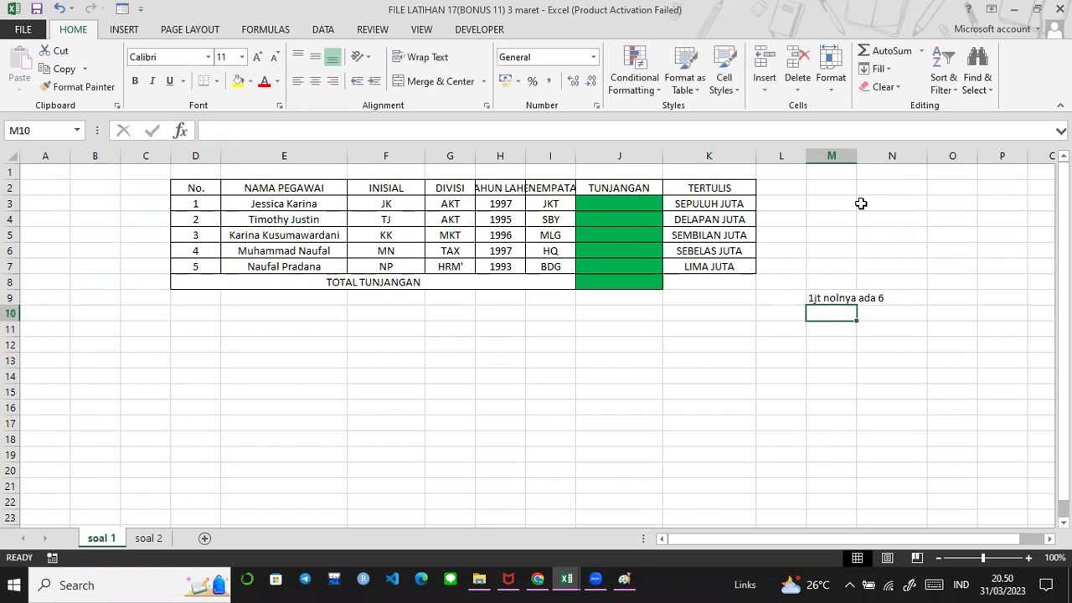
# Enter the note "tulisnya cukup 1e6" in M10 beneath the 1jt note
pyautogui.write('1')
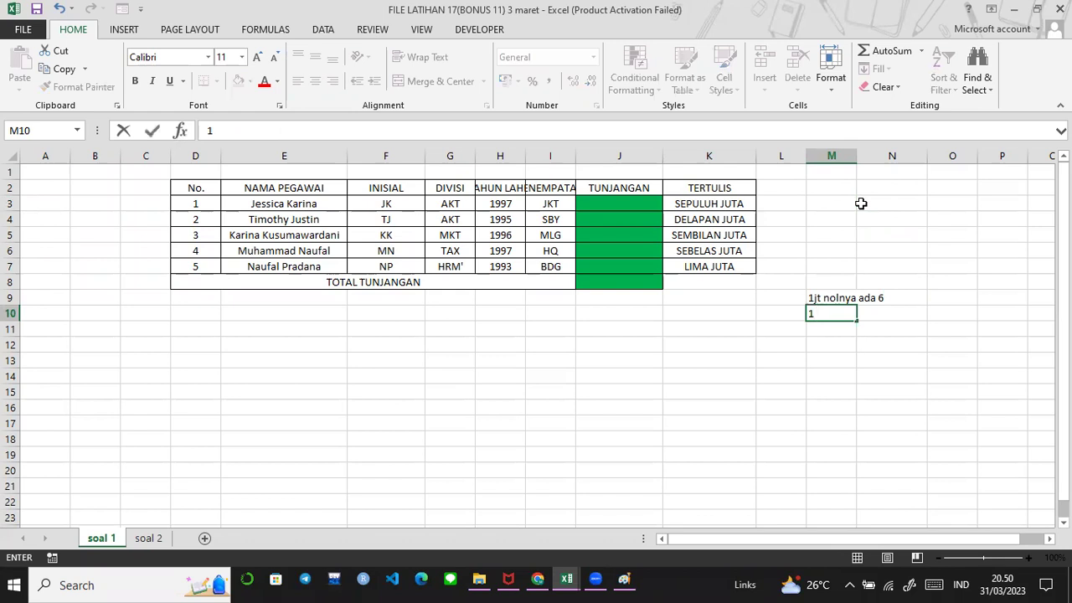
pyautogui.write('e6')
pyautogui.click(244, 126)
pyautogui.press('Home')
pyautogui.write('tulisnya cukup')
pyautogui.press('Return')
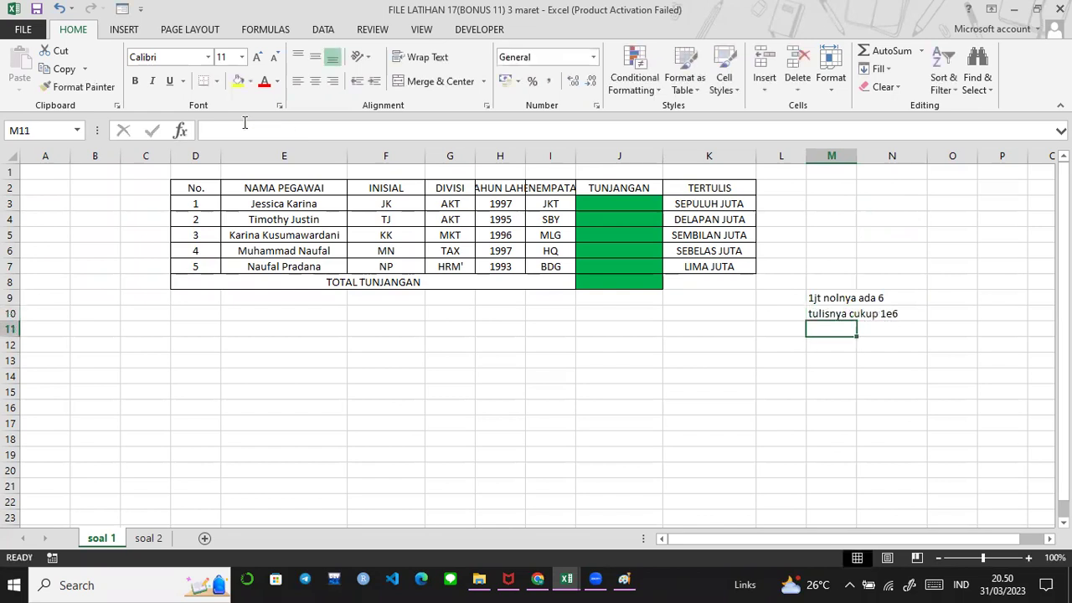
pyautogui.click(842, 299)
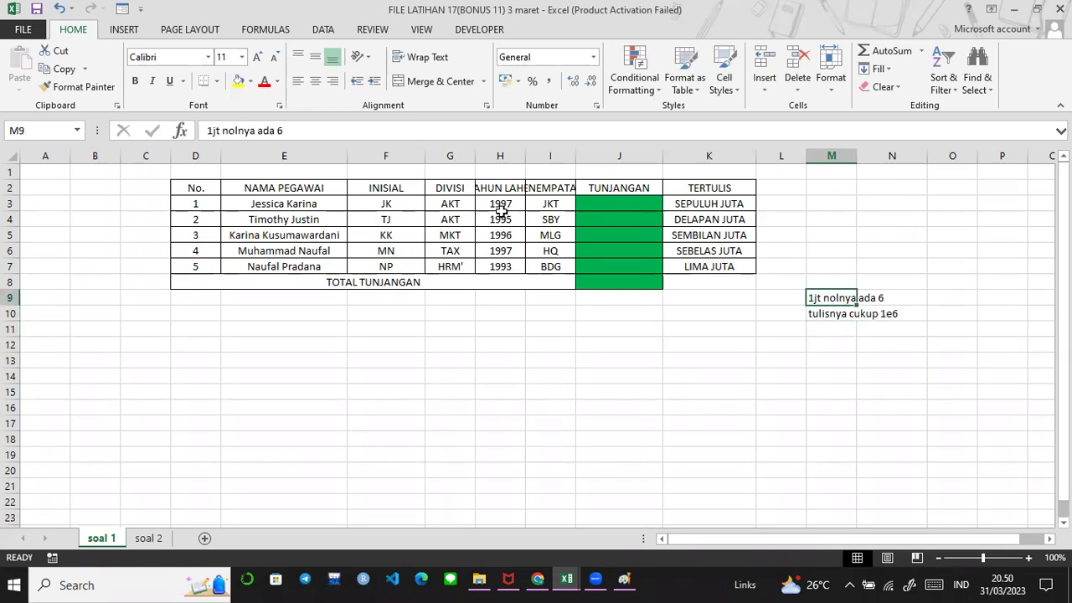
# Fit column I to its contents and enter 10e6 as the first employee's TUNJANGAN in J3
pyautogui.doubleClick(576, 157)
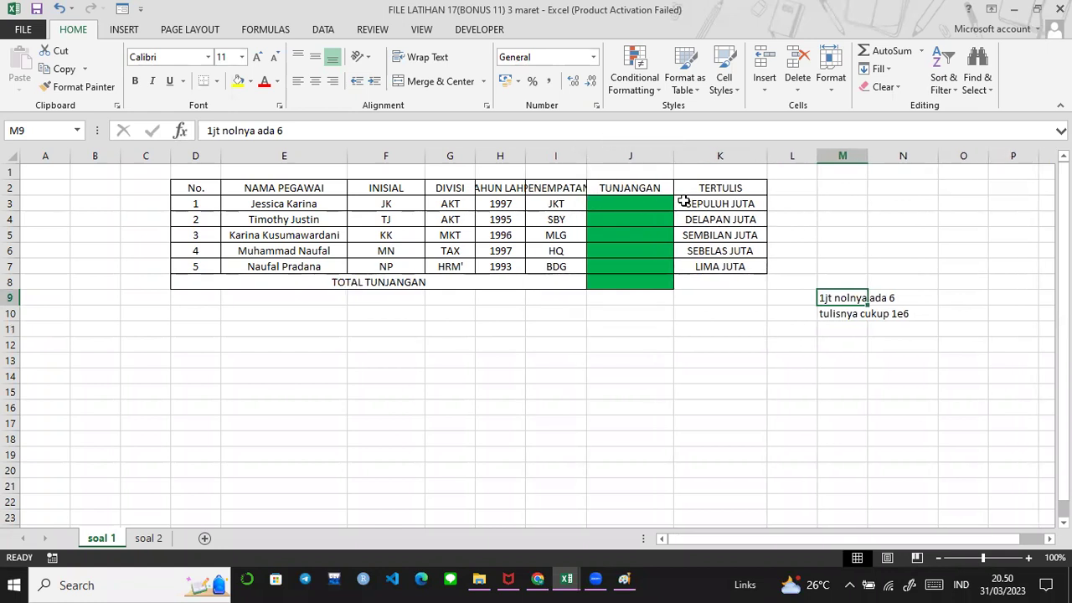
pyautogui.click(627, 203)
pyautogui.write('10e6')
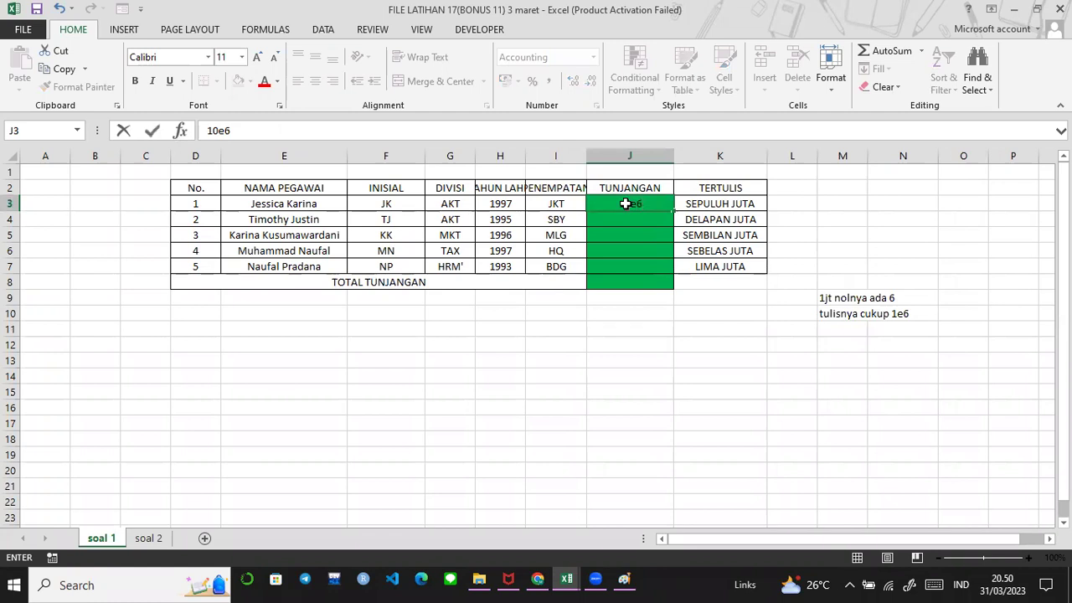
pyautogui.press('Return')
pyautogui.click(628, 203)
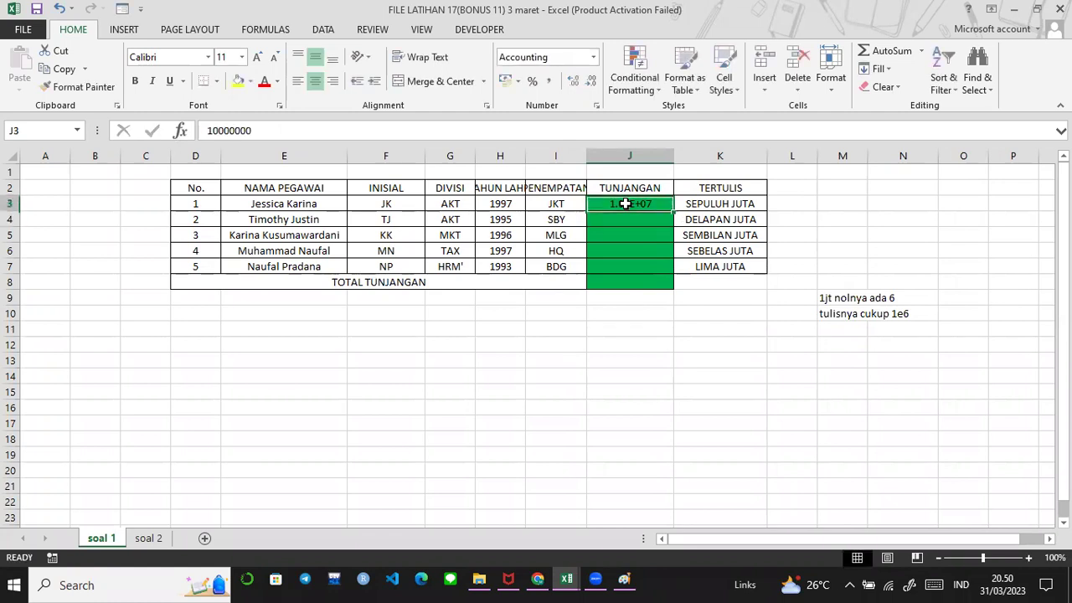
# Format the TUNJANGAN amount in J3 as Number, then change it to Accounting
pyautogui.click(593, 57)
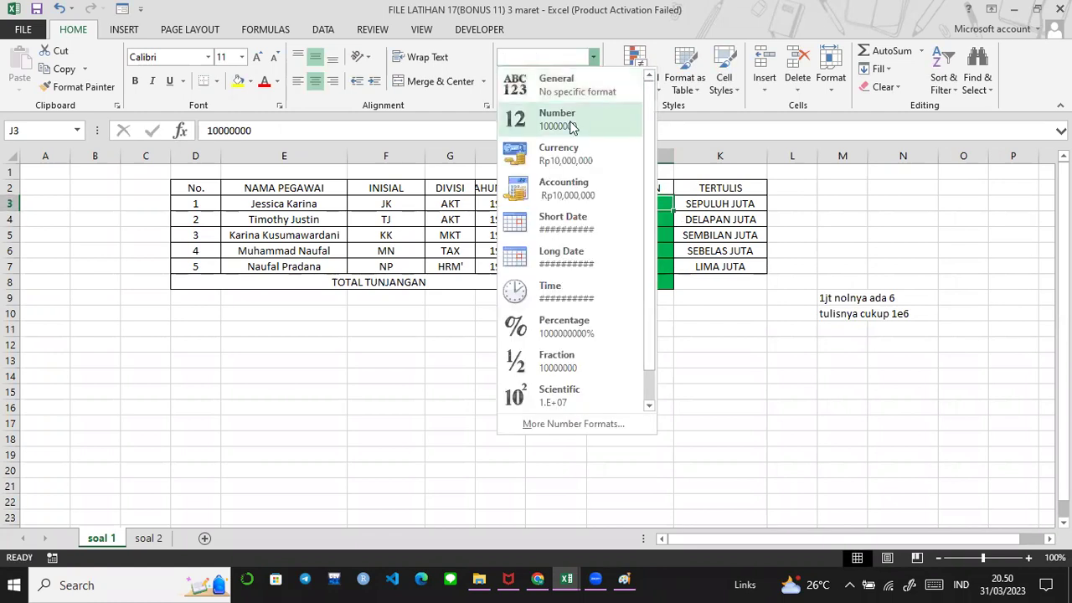
pyautogui.click(571, 127)
pyautogui.click(593, 57)
pyautogui.click(569, 184)
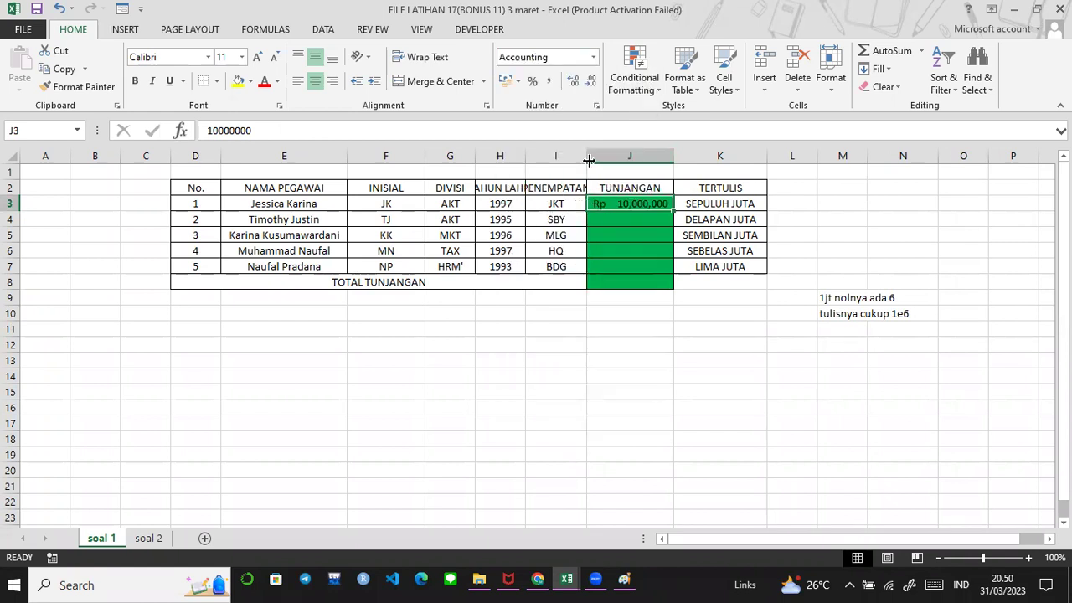
# Enter the sample amount 2e6 in M13 and format it as Accounting
pyautogui.click(821, 297)
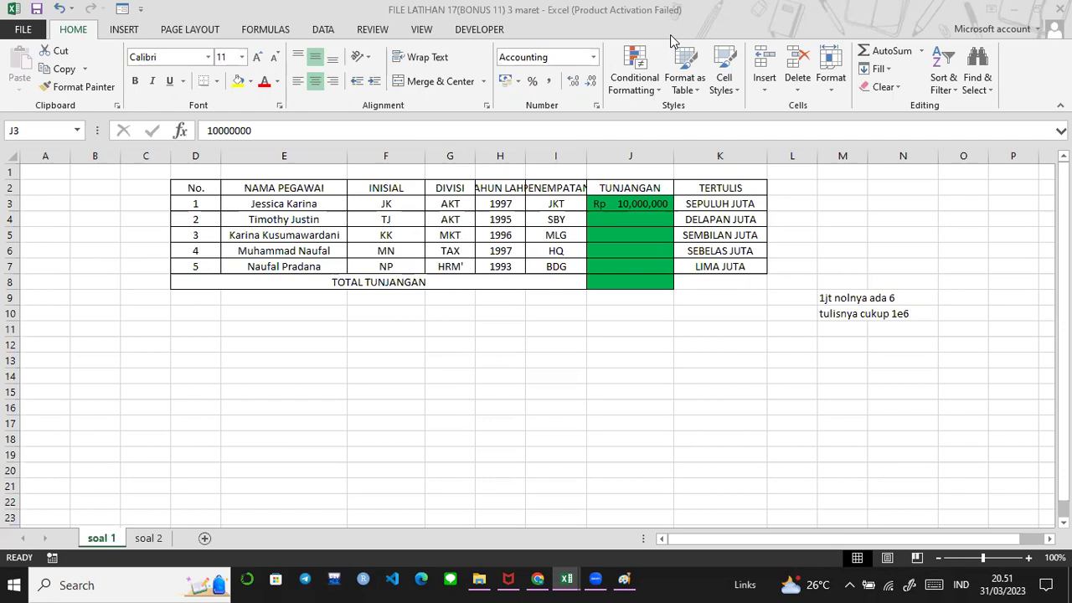
pyautogui.click(829, 354)
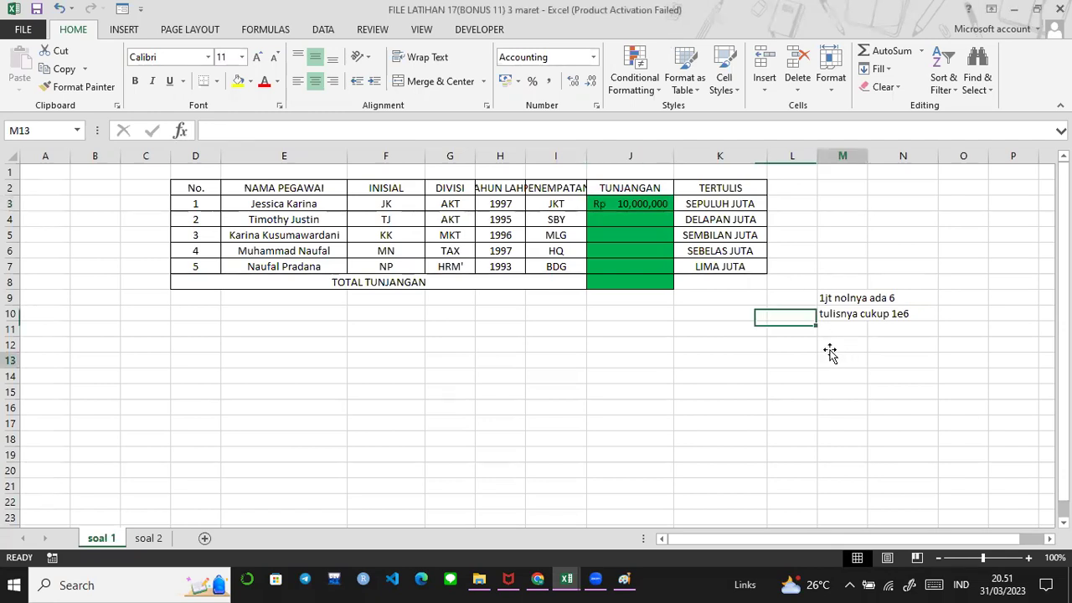
pyautogui.write('2')
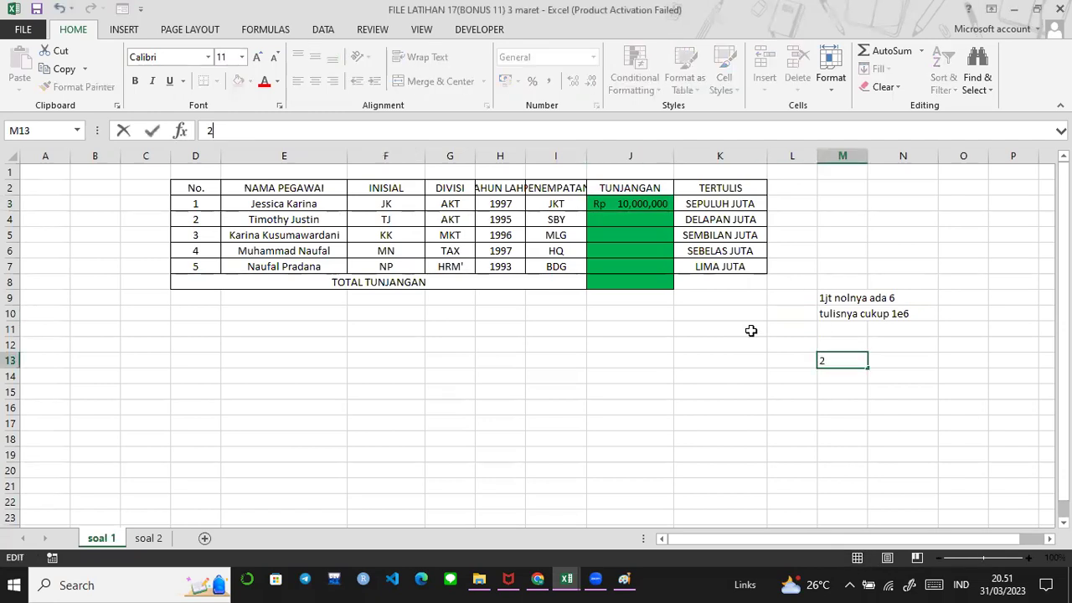
pyautogui.write('e6')
pyautogui.press('Return')
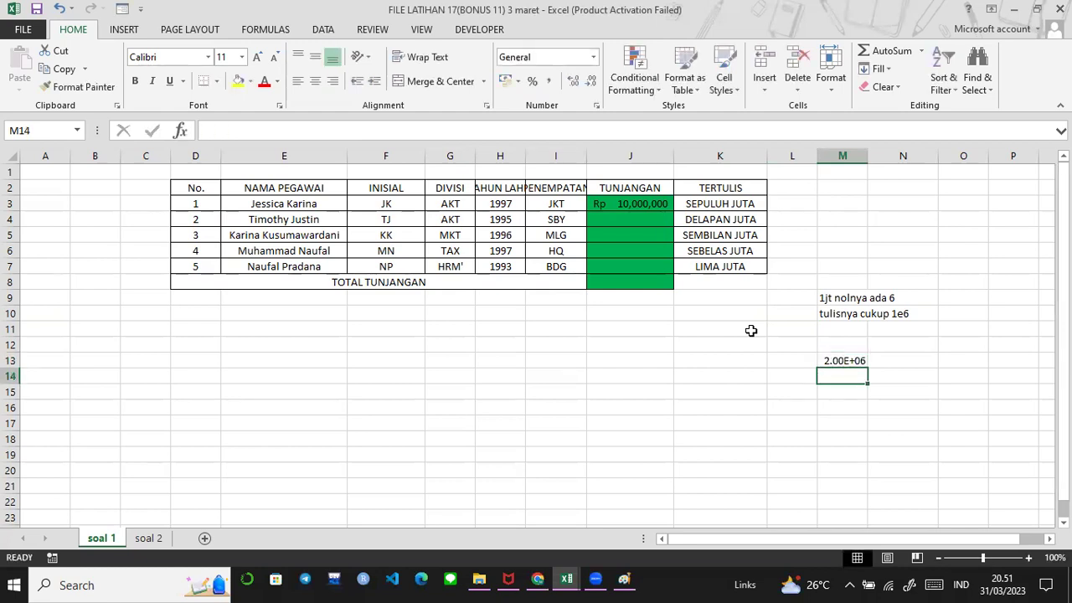
pyautogui.click(820, 355)
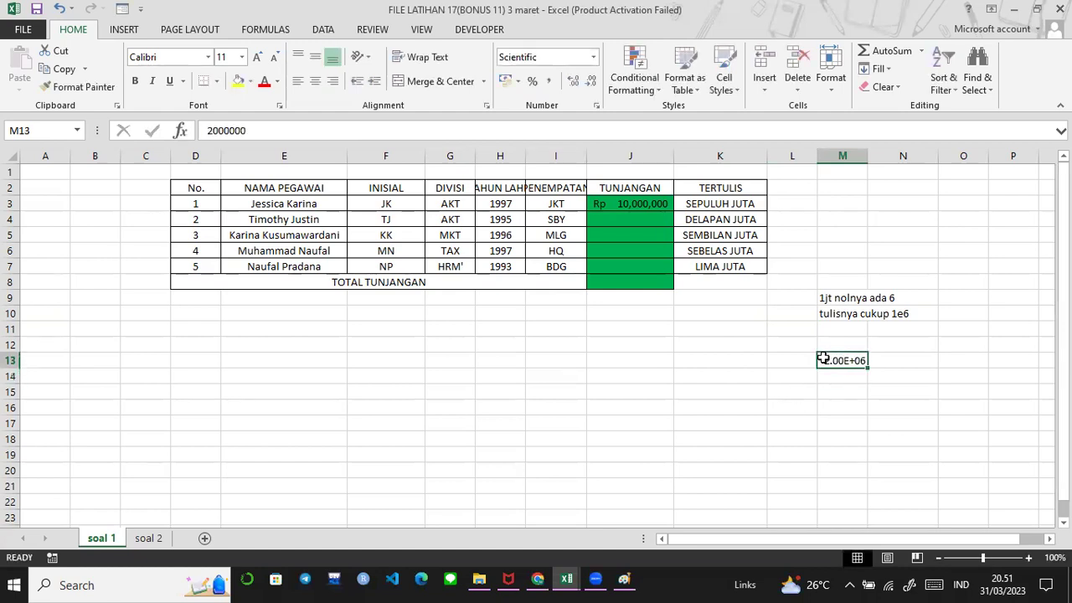
pyautogui.click(593, 57)
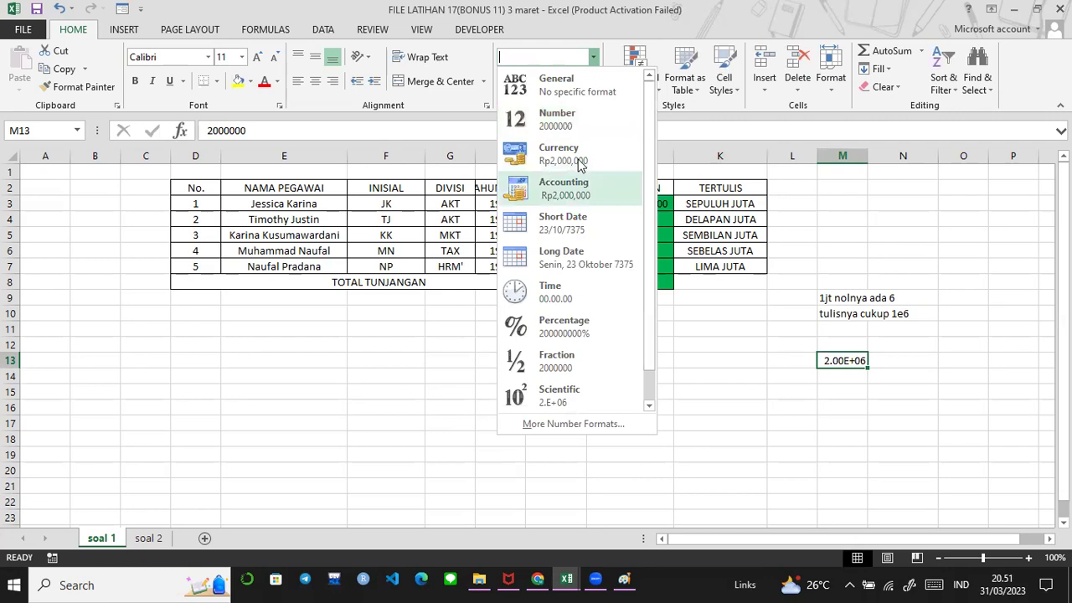
pyautogui.click(577, 188)
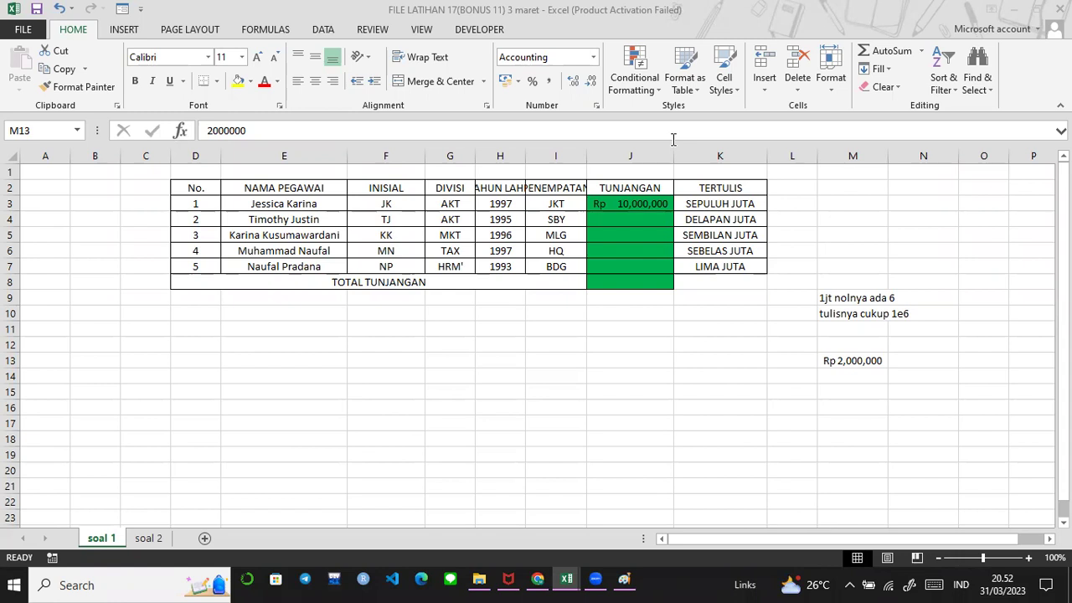
# Enter the remaining TUNJANGAN amounts 8e6, 9e6, 11e6 and 5e6 in J4:J7, matching the TERTULIS column
pyautogui.click(648, 220)
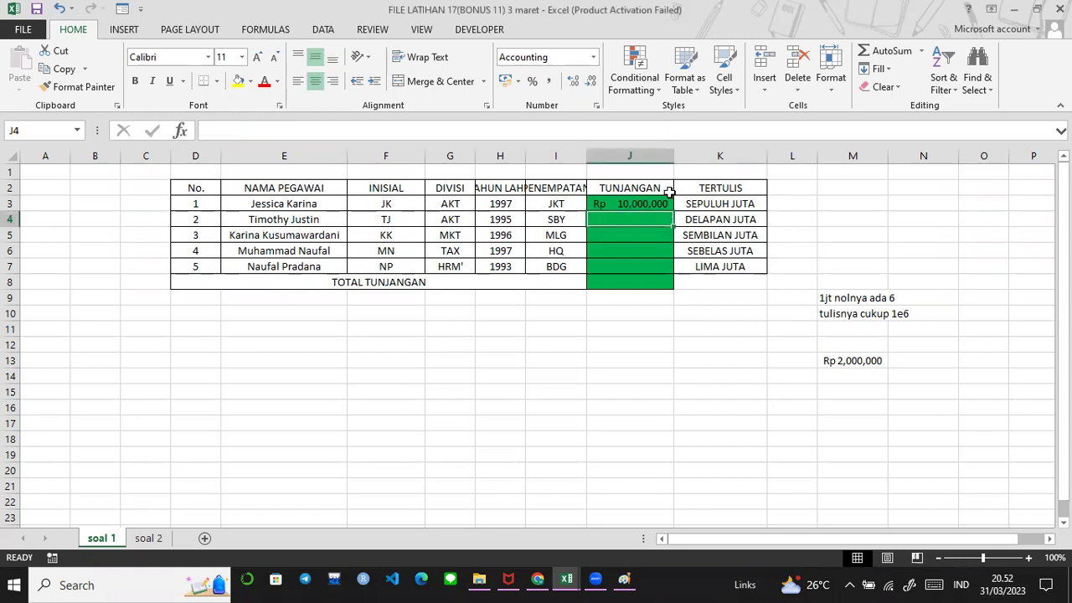
pyautogui.write('8e6')
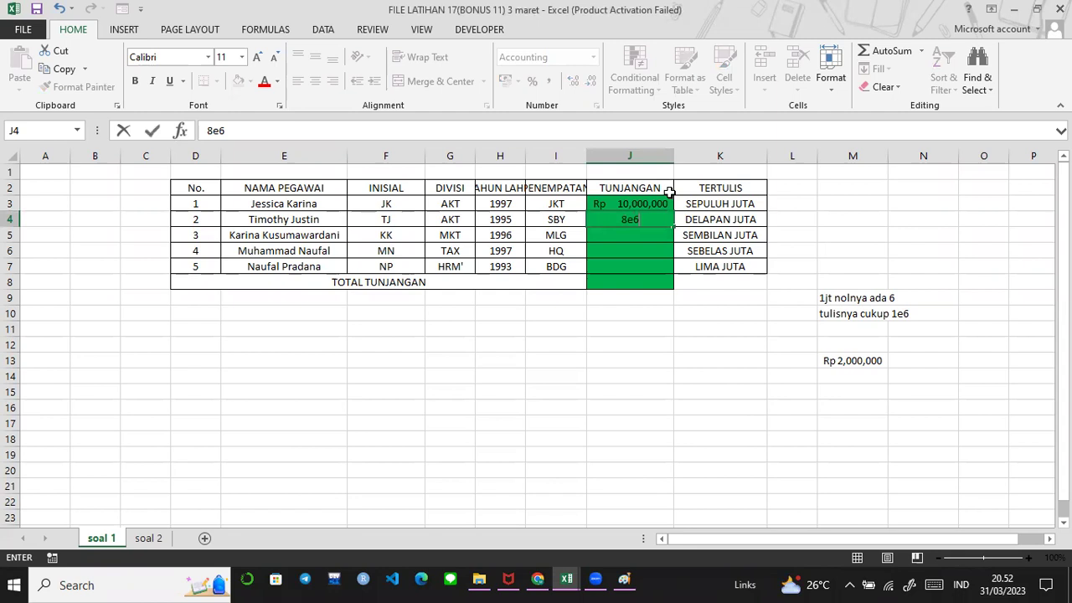
pyautogui.press('Return')
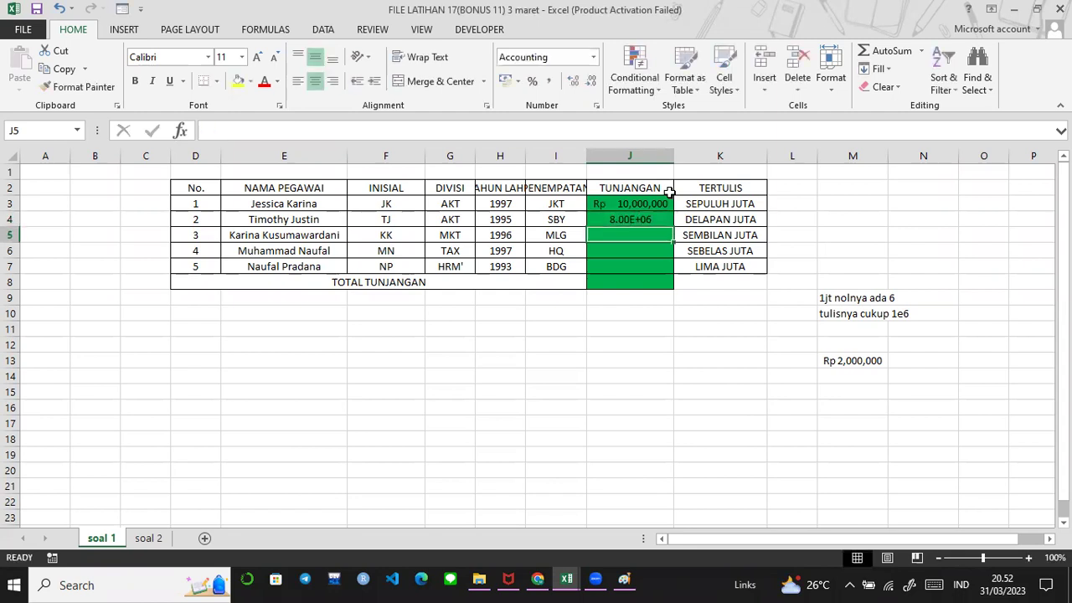
pyautogui.write('9e6')
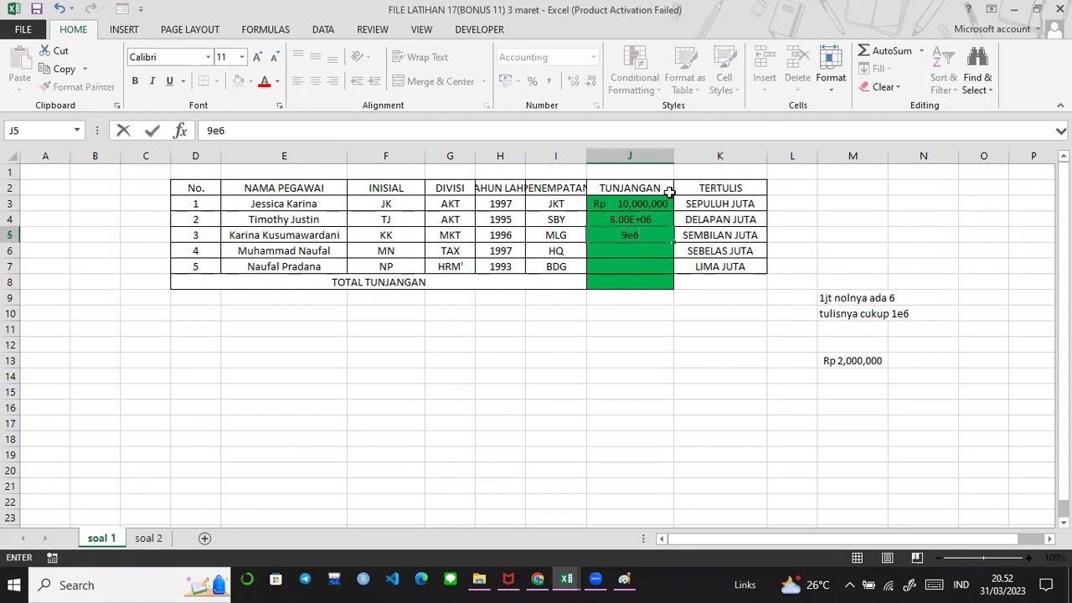
pyautogui.press('Return')
pyautogui.write('11e')
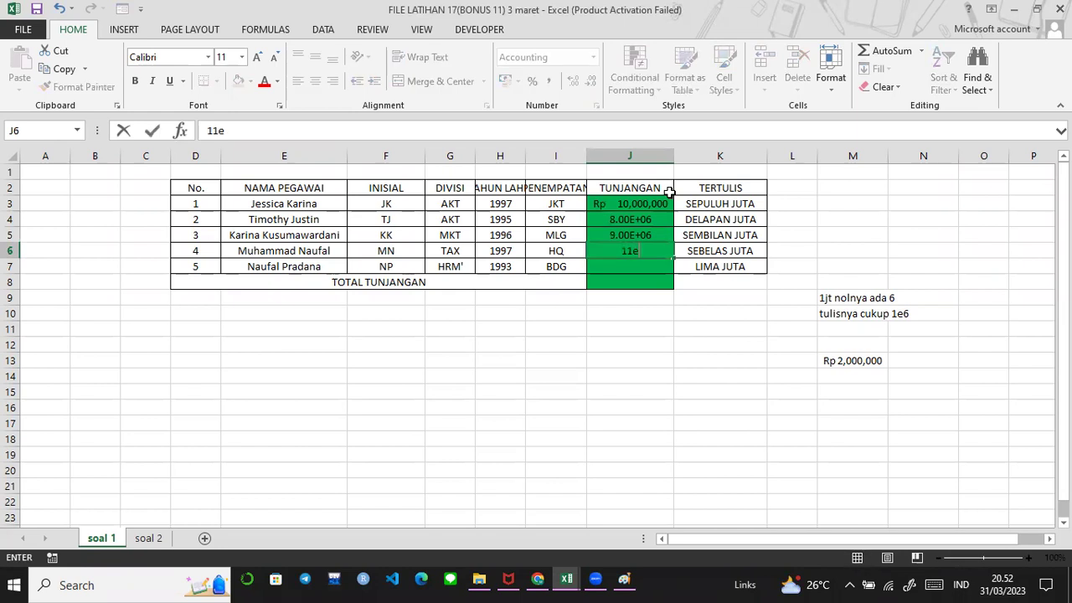
pyautogui.write('6')
pyautogui.press('Return')
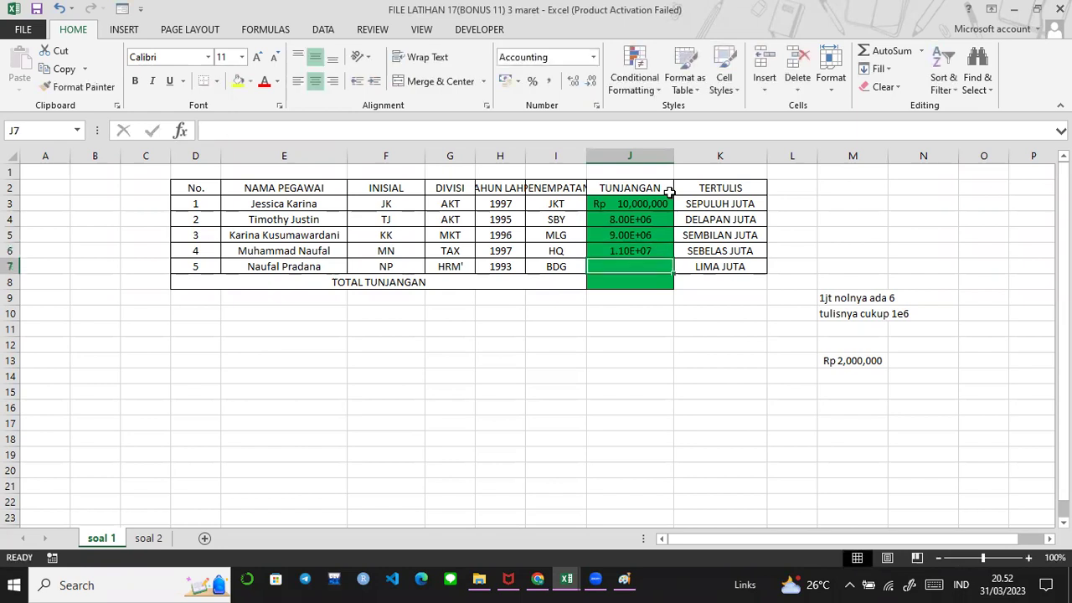
pyautogui.write('5e6')
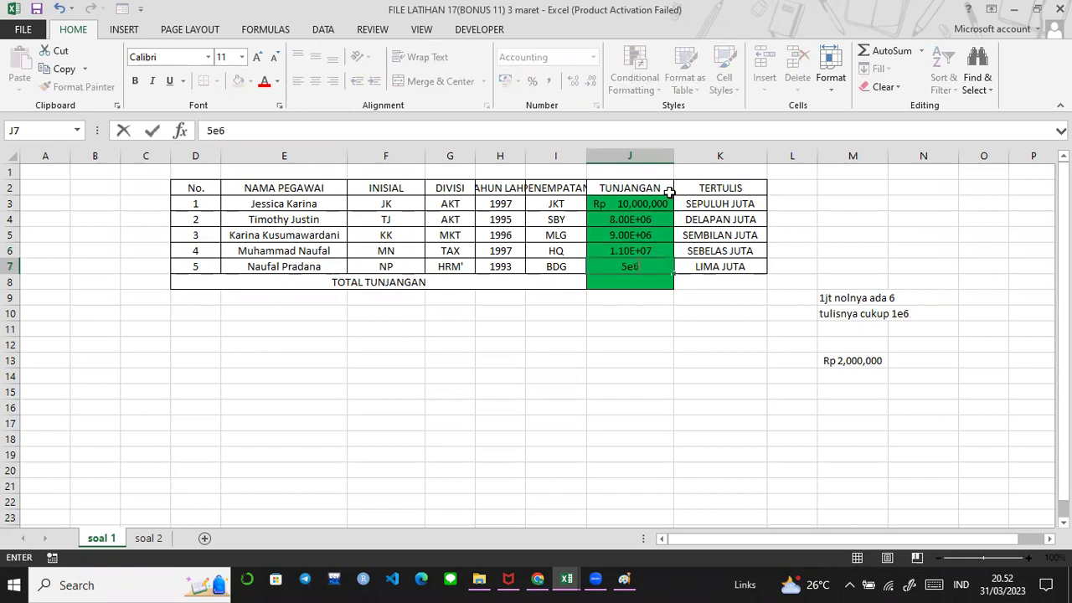
pyautogui.press('Return')
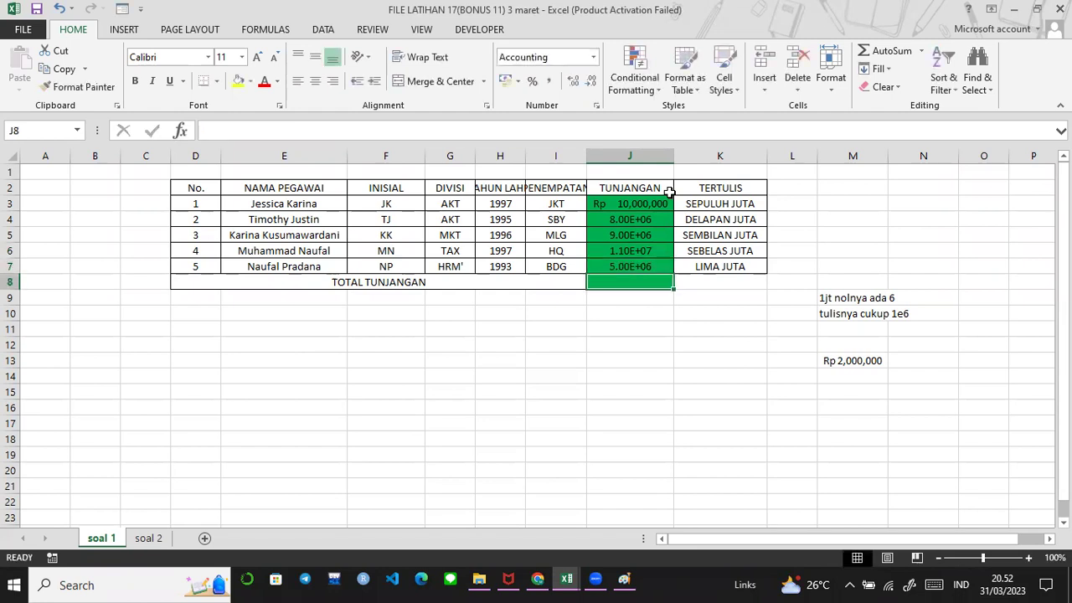
# Calculate TOTAL TUNJANGAN in J8 with a SUM of J3:J7
pyautogui.write('=sum')
pyautogui.press('Tab')
pyautogui.click(657, 208)
pyautogui.moveTo(657, 208); pyautogui.dragTo(659, 263)
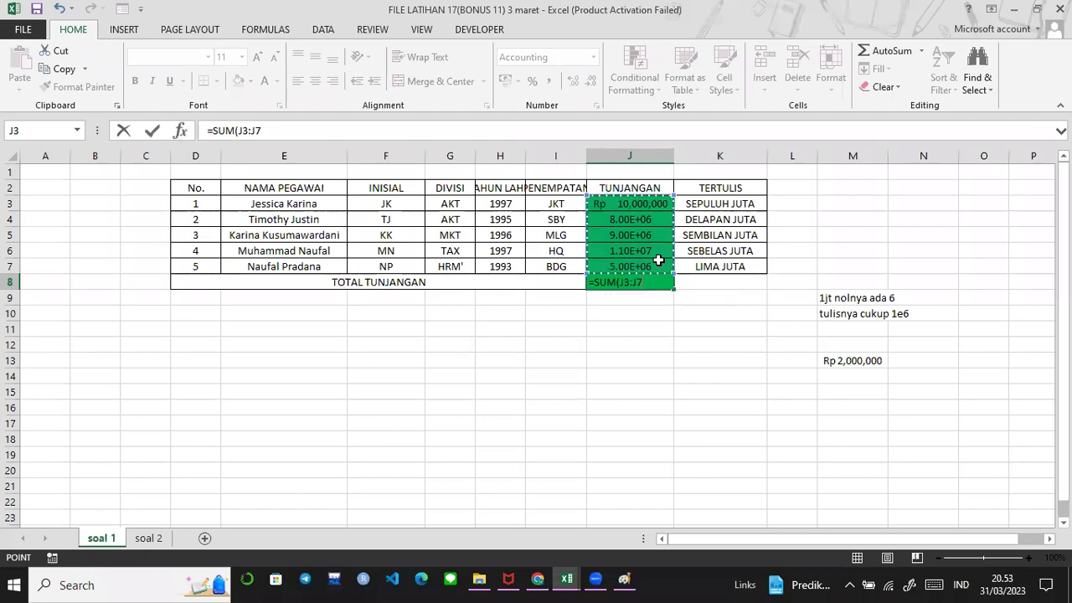
pyautogui.press('Return')
# Format the TUNJANGAN amounts in J3:J7 as Accounting
pyautogui.moveTo(651, 207); pyautogui.dragTo(657, 266)
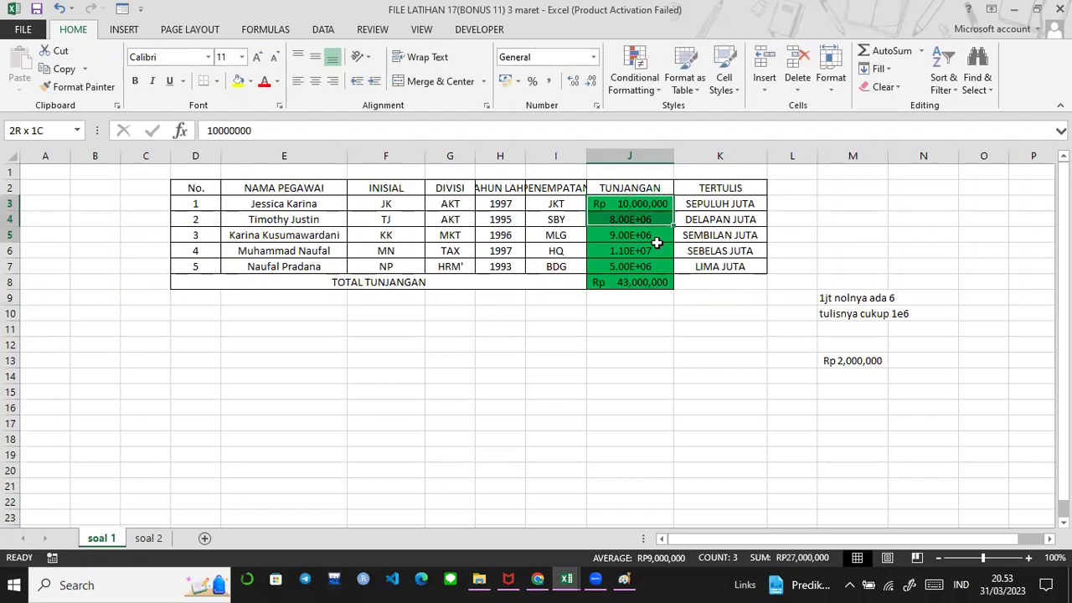
pyautogui.click(592, 56)
pyautogui.click(583, 201)
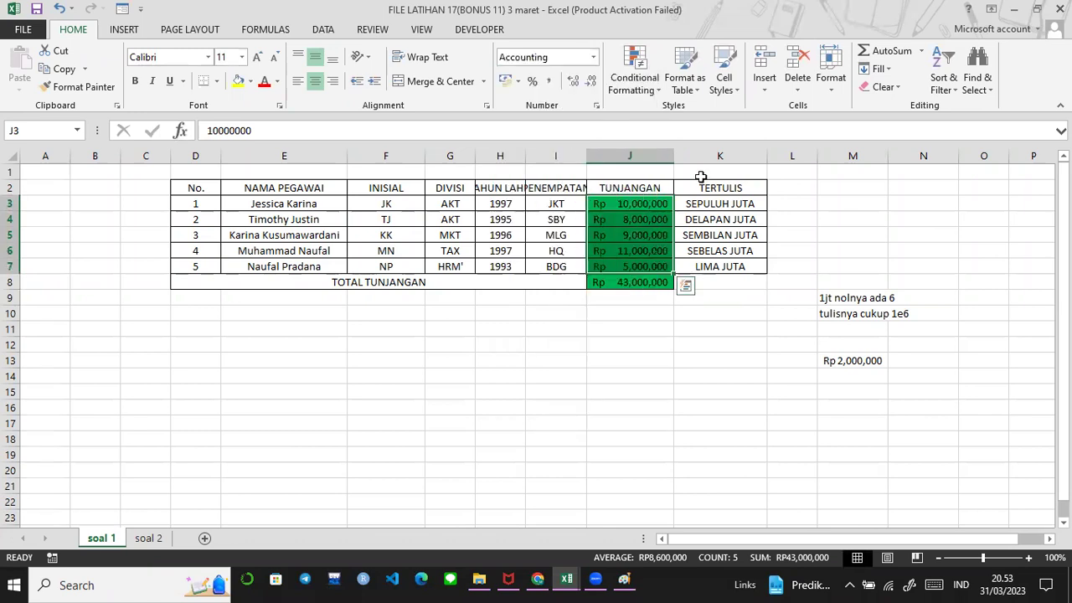
pyautogui.click(793, 314)
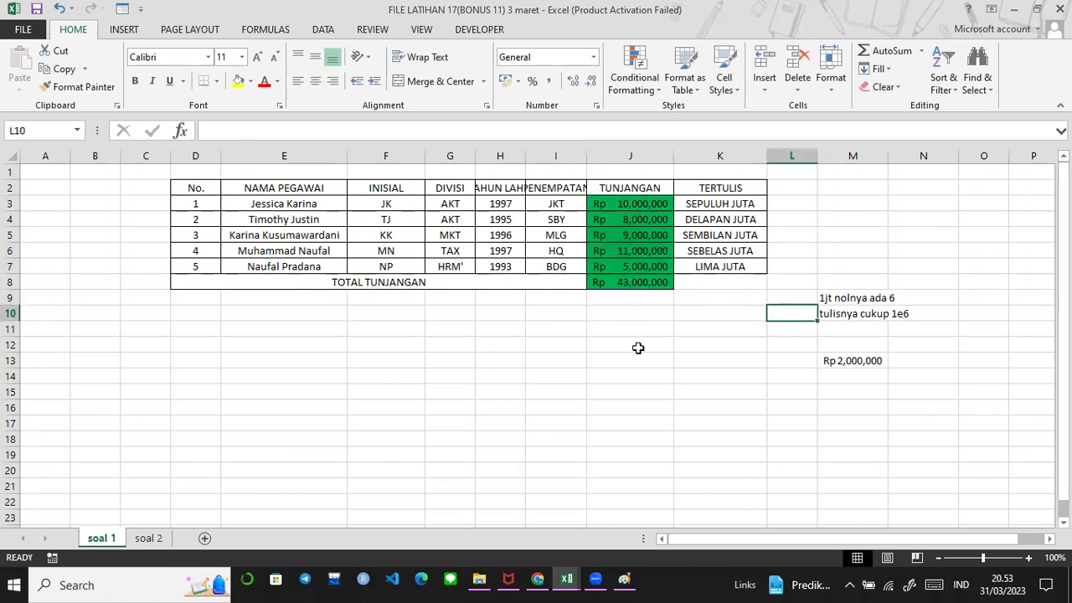
# Enter the example label "1.25jt" in J12 and its full amount 1250000 in J13
pyautogui.click(624, 346)
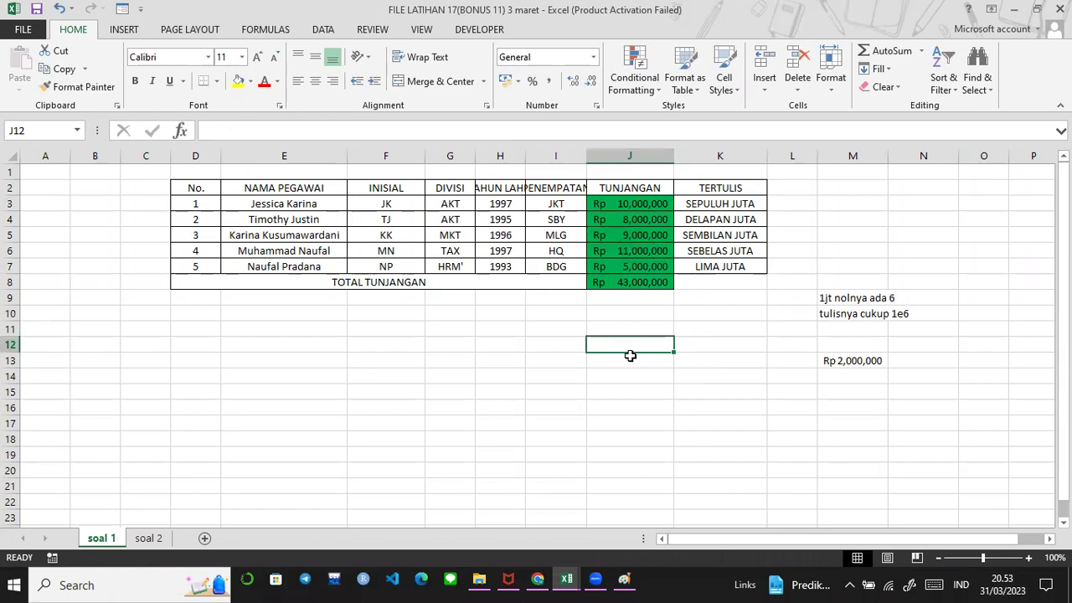
pyautogui.write('1.25jt')
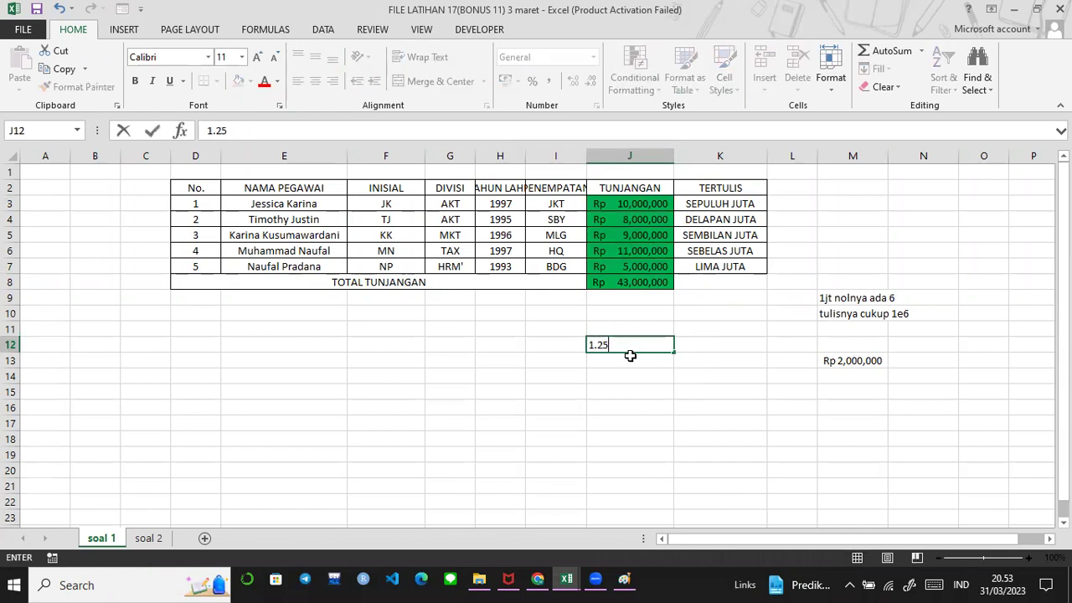
pyautogui.press('Return')
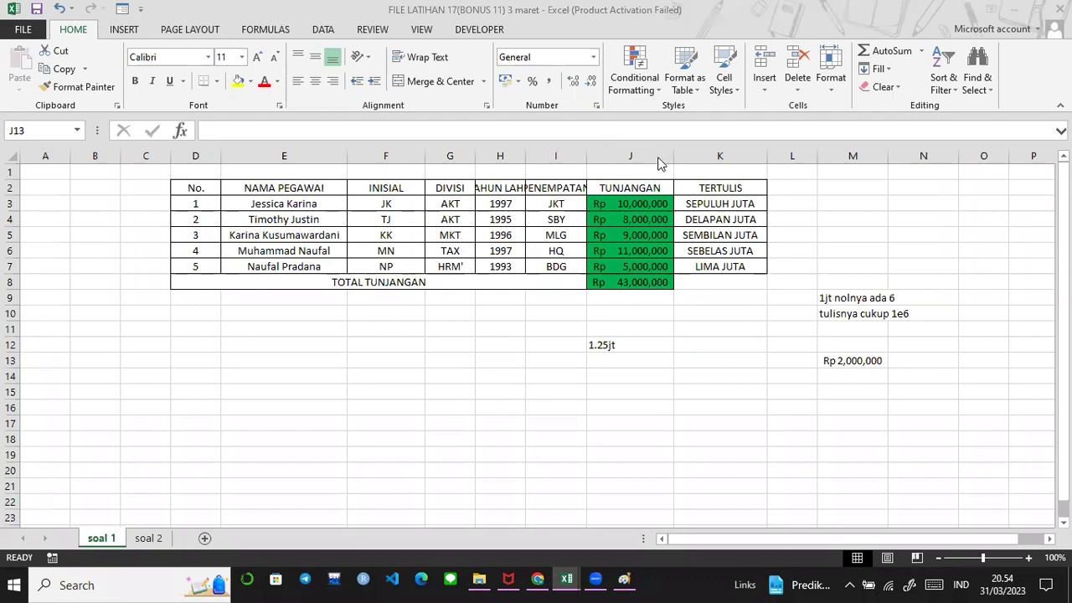
pyautogui.click(682, 283)
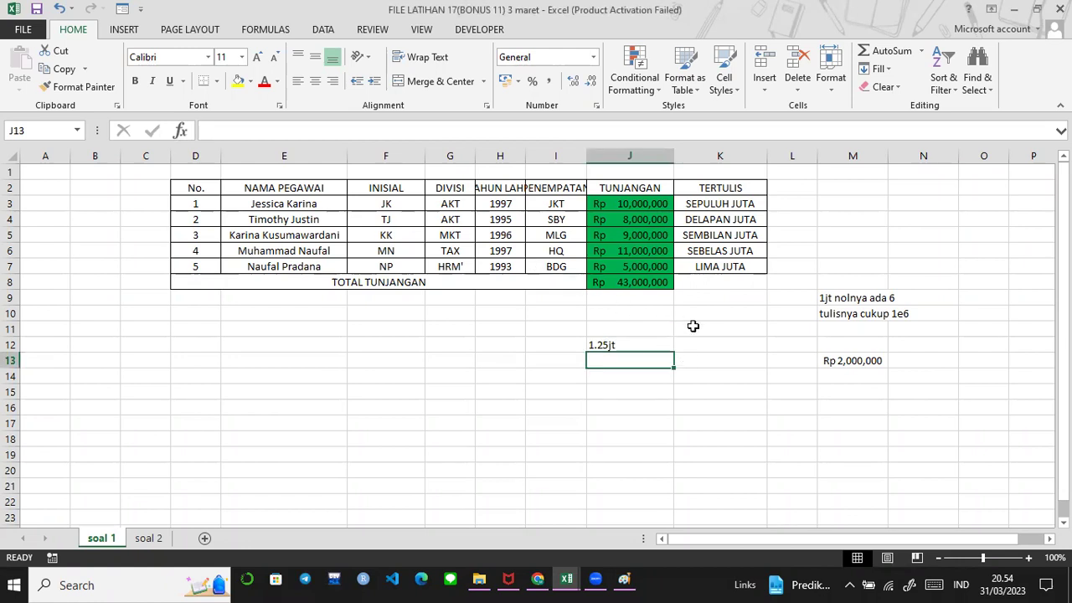
pyautogui.write('1250000')
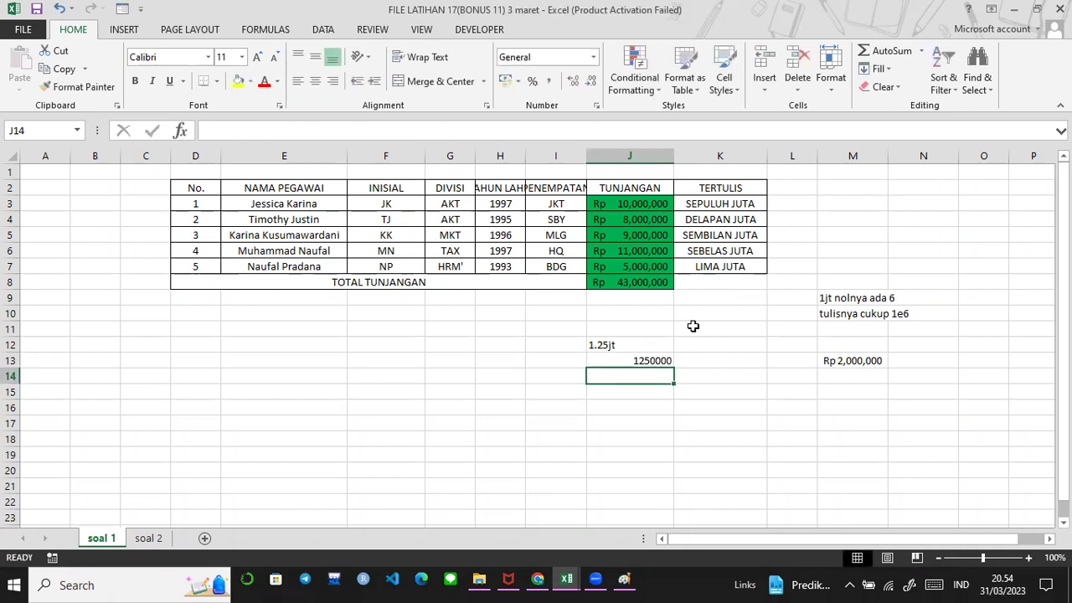
# Enter 125e4 in J14 as the e-notation version of the 1.25jt example and format it as Accounting
pyautogui.write('125e4')
pyautogui.hotkey('ctrl', 'Return')
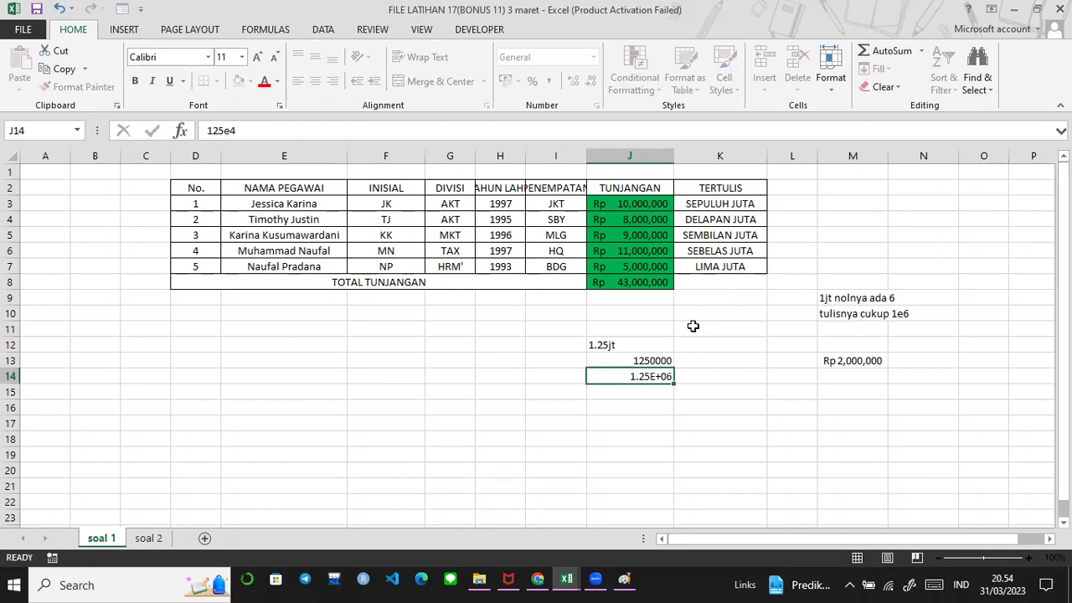
pyautogui.press('Down')
pyautogui.click(661, 376)
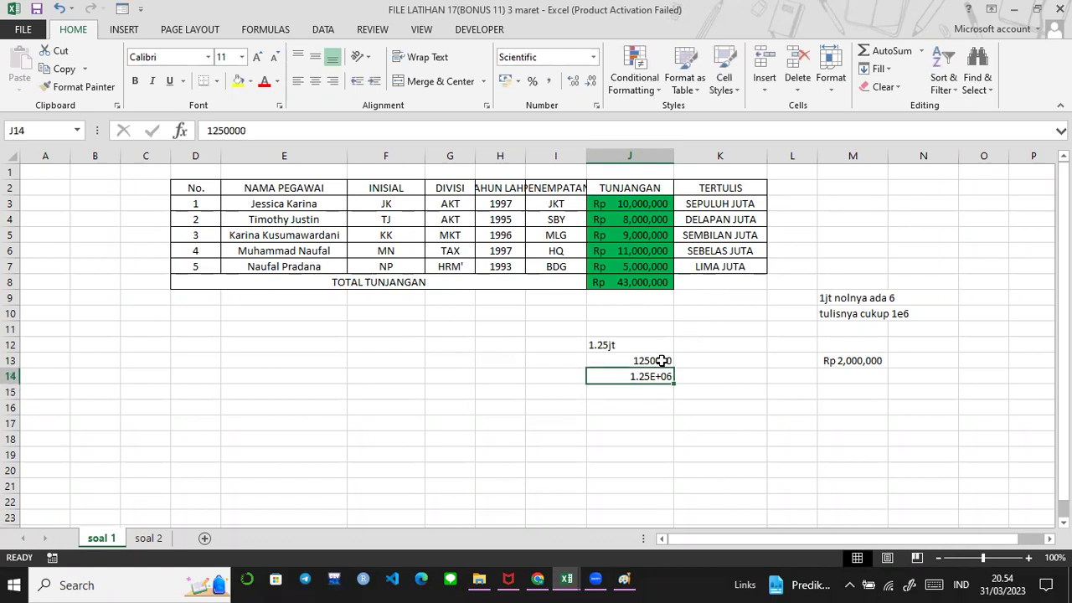
pyautogui.click(591, 59)
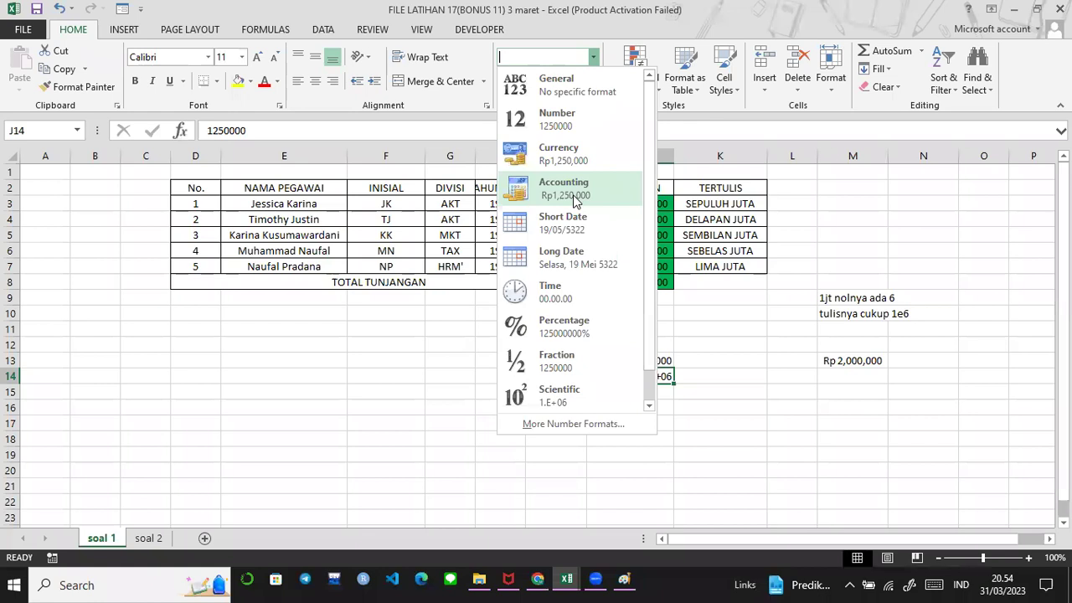
pyautogui.click(575, 197)
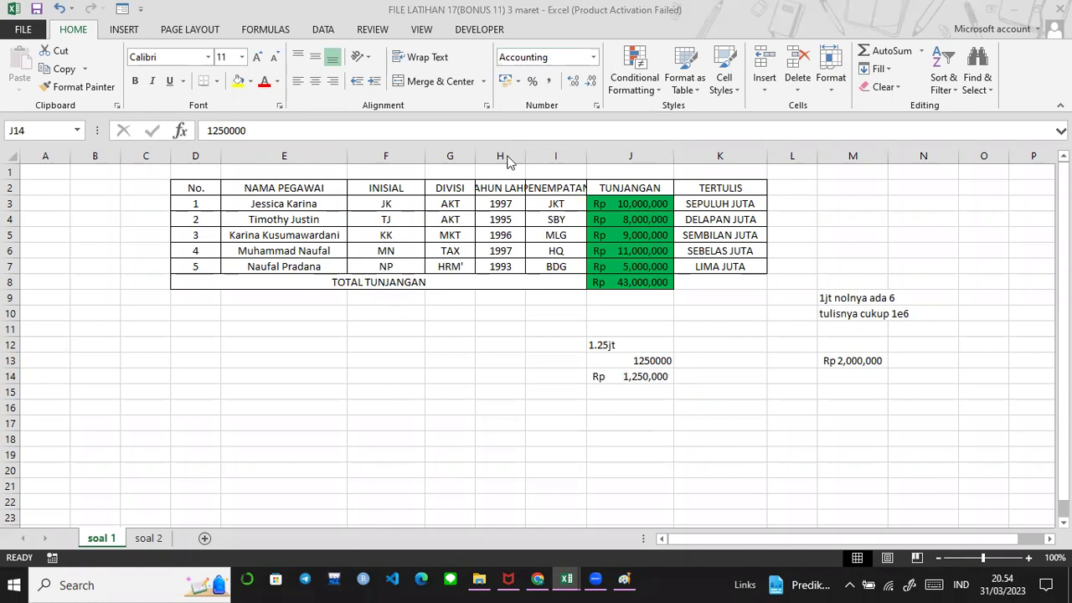
# On the soal 2 sheet, calculate ALI's days until the due date in F6 with =E6-TODAY()
pyautogui.click(149, 538)
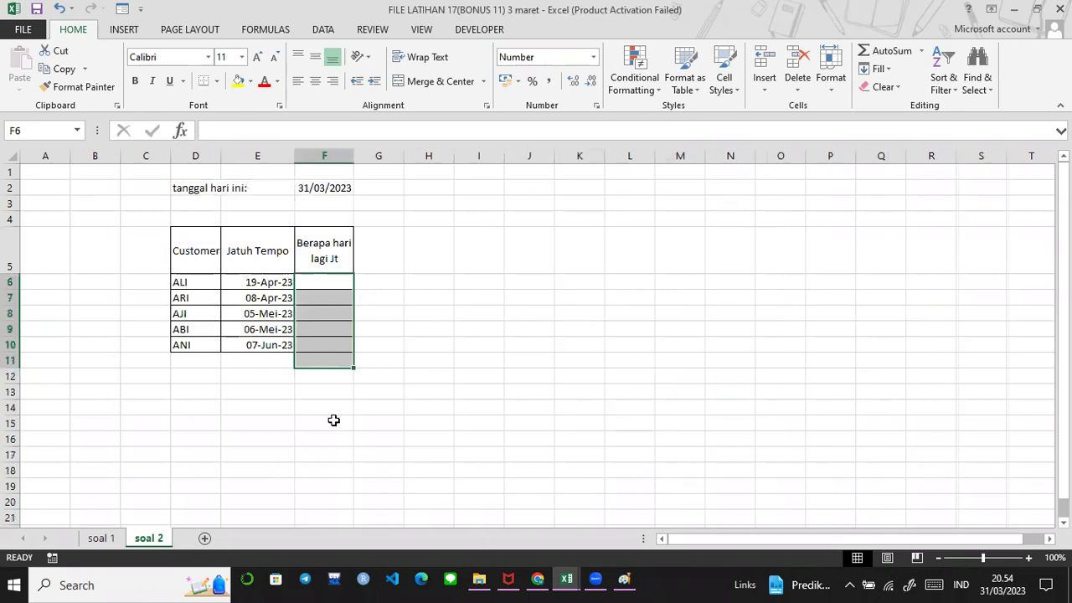
pyautogui.click(326, 280)
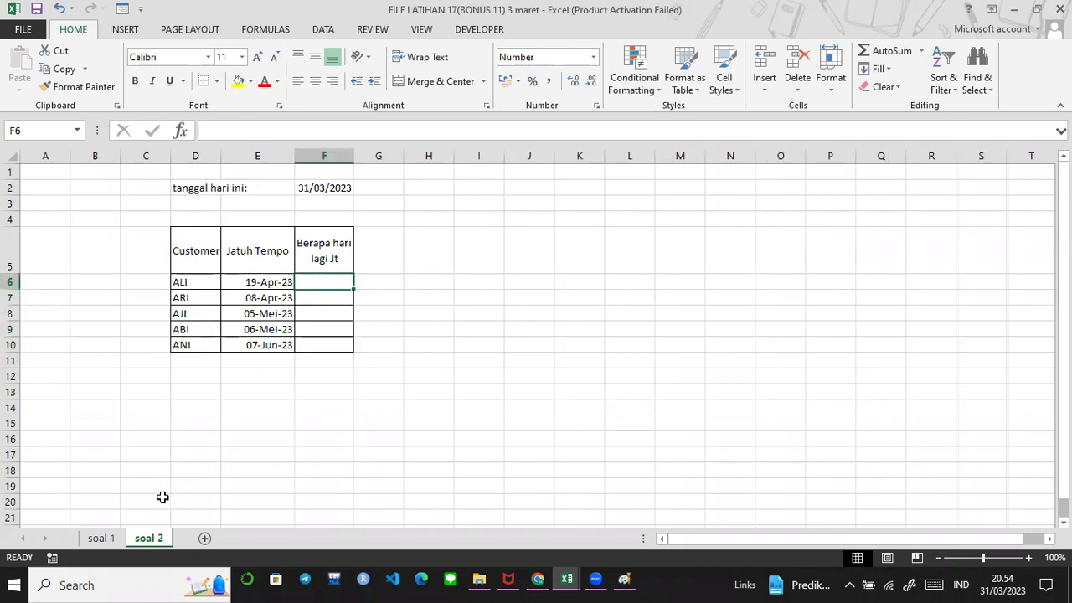
pyautogui.click(116, 540)
pyautogui.click(149, 540)
pyautogui.click(290, 136)
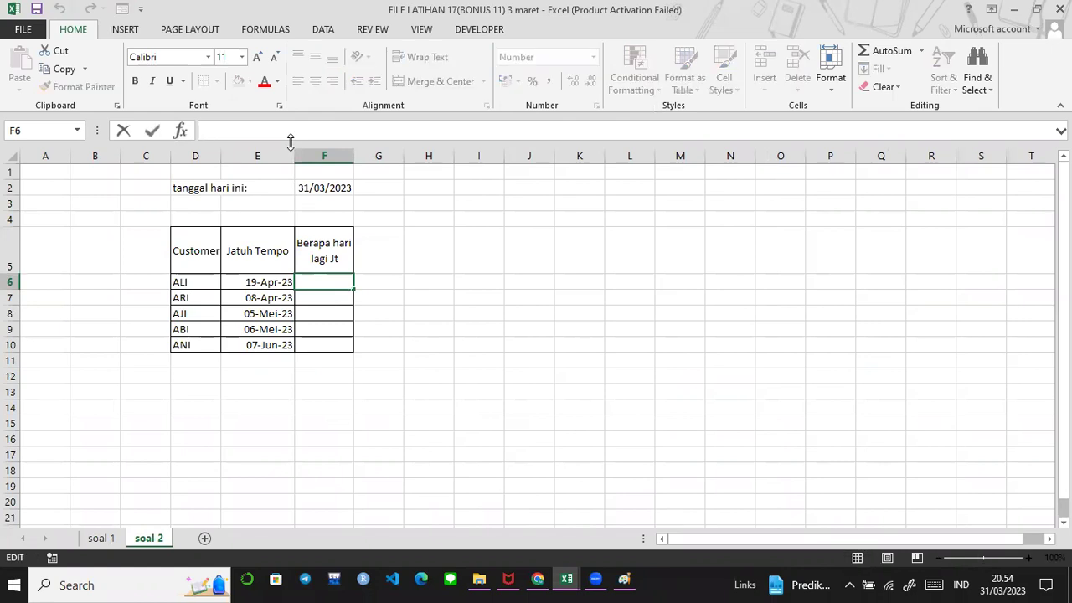
pyautogui.write('=')
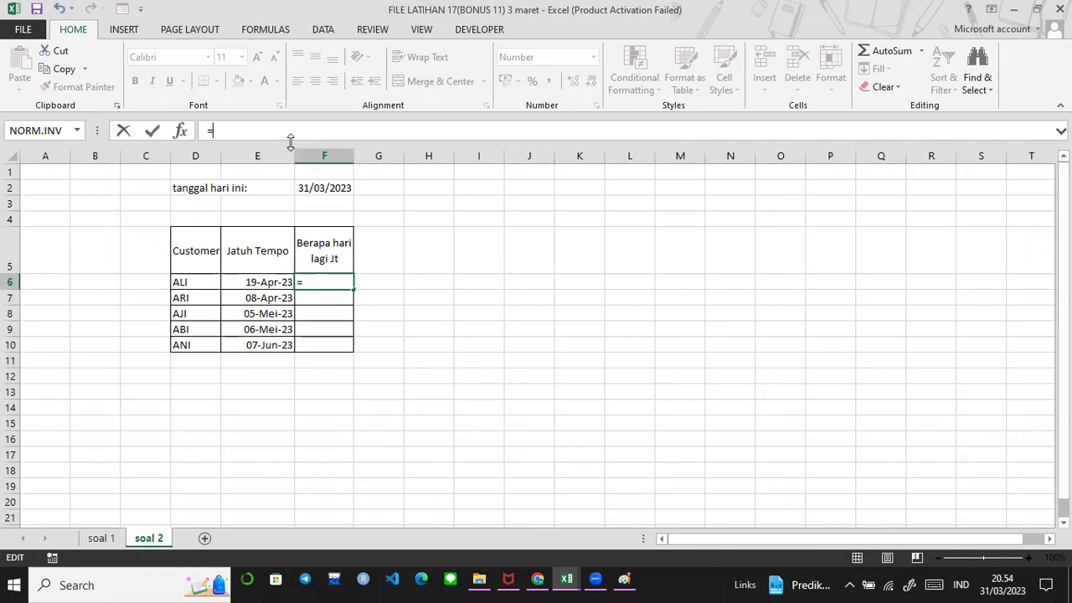
pyautogui.click(277, 281)
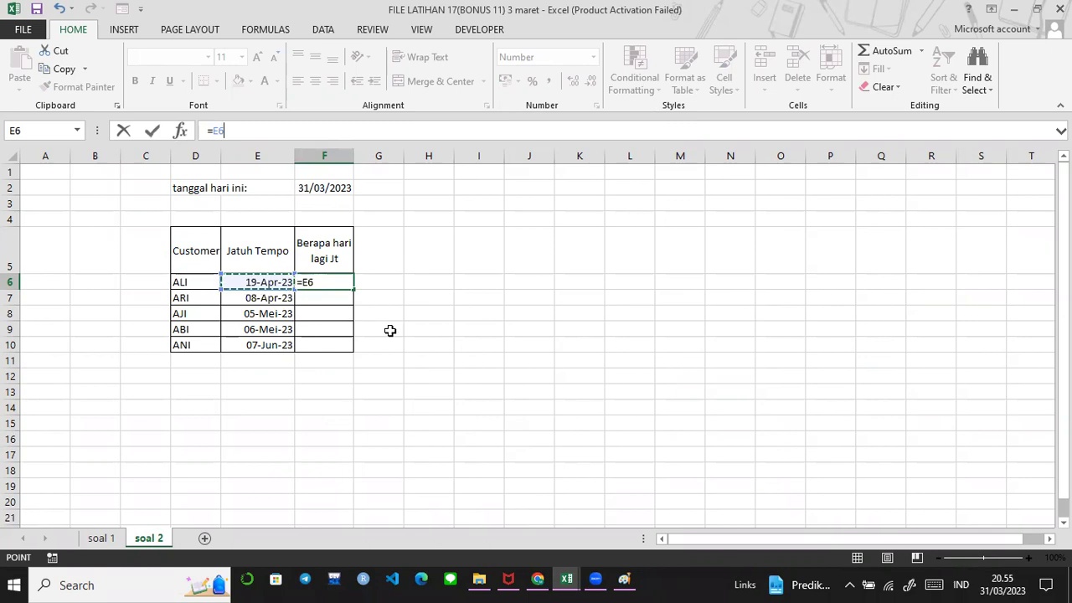
pyautogui.write('-to')
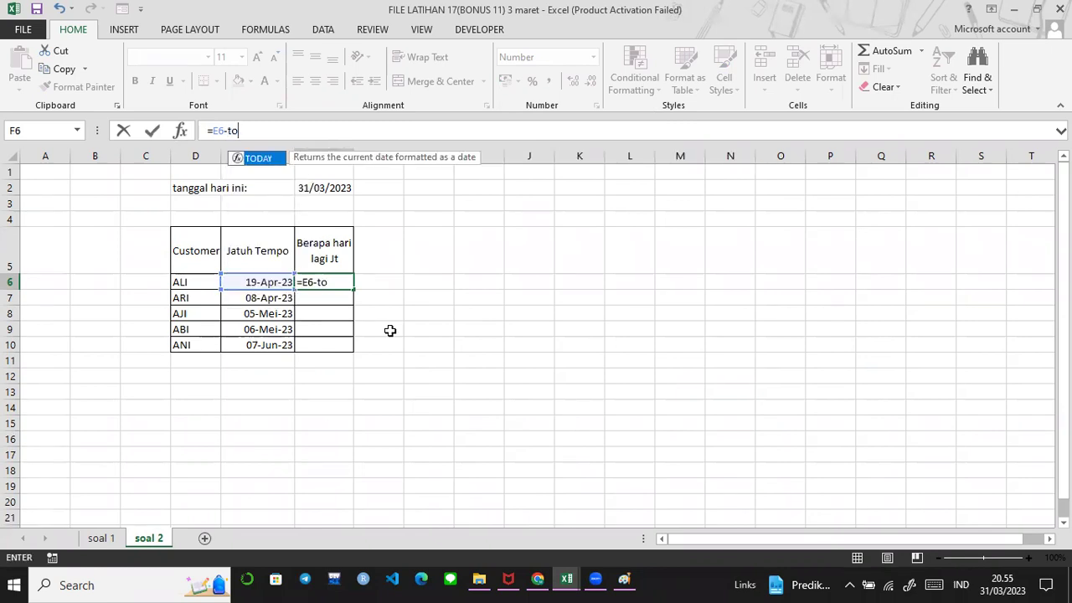
pyautogui.press('Tab')
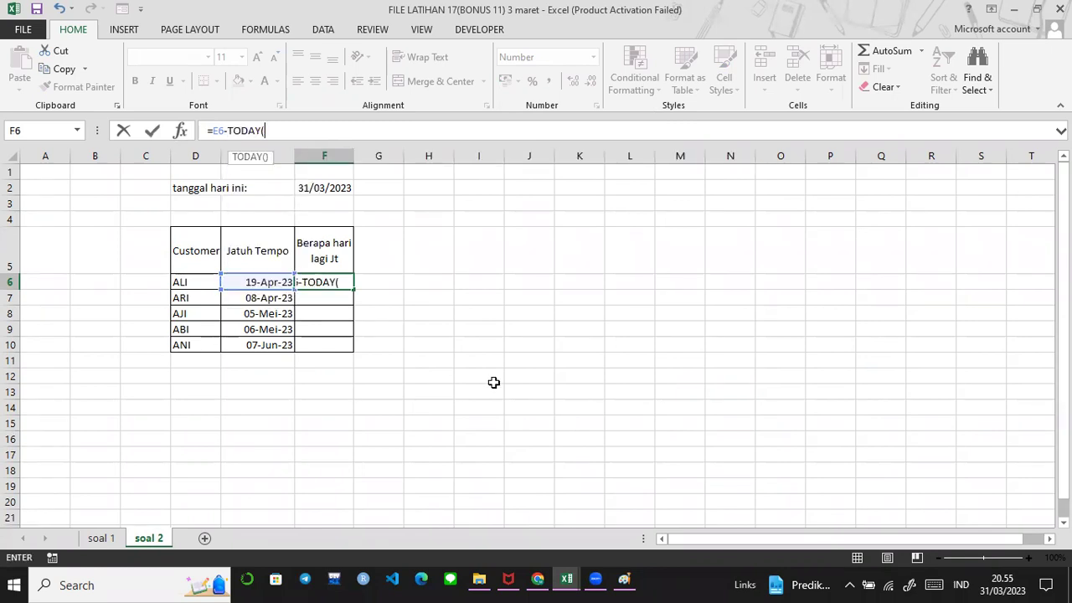
pyautogui.press('Return')
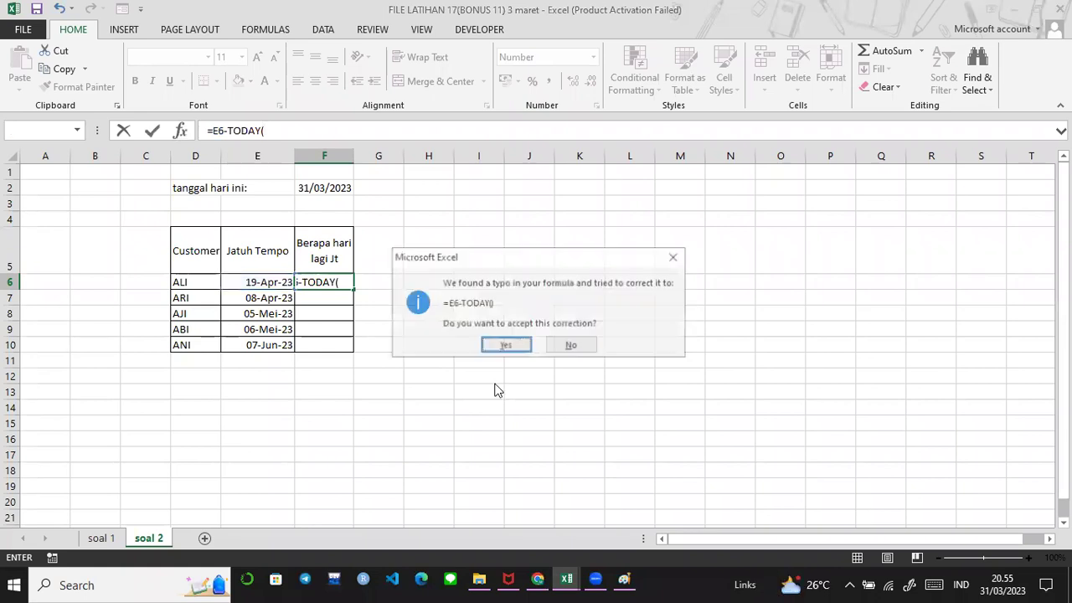
pyautogui.press('Return')
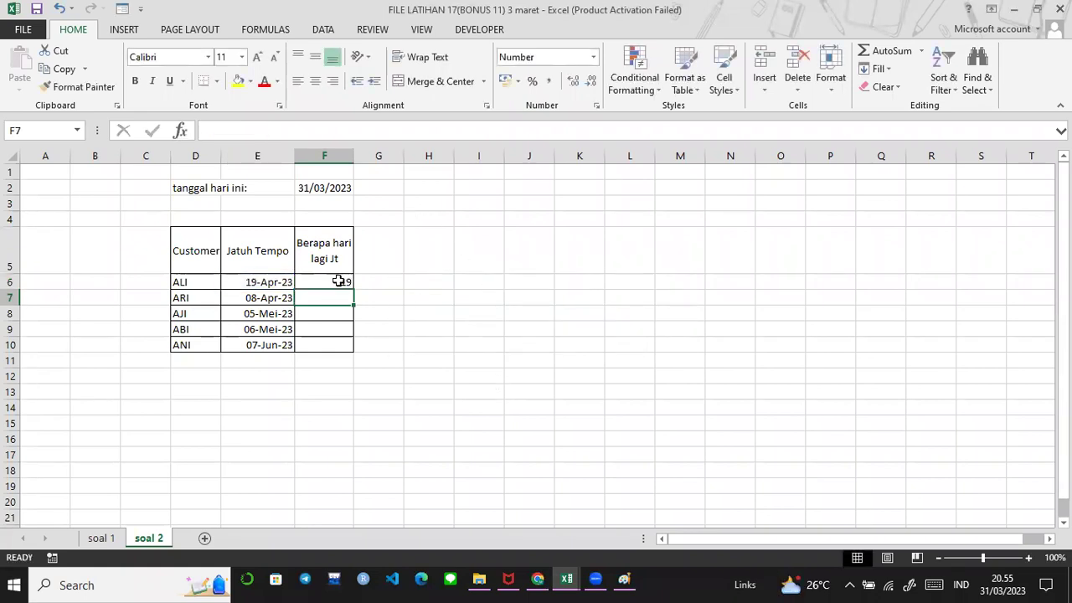
pyautogui.click(343, 283)
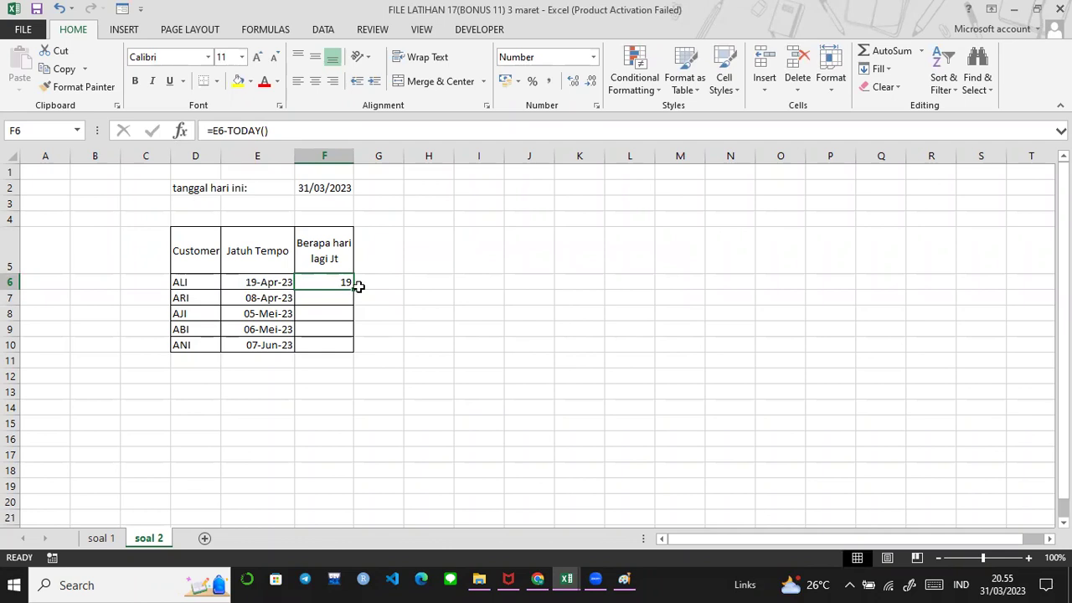
# Enter the same due-date formula, =E6-TODAY(), in the unformatted cell I6 outside the table
pyautogui.click(384, 285)
pyautogui.click(459, 279)
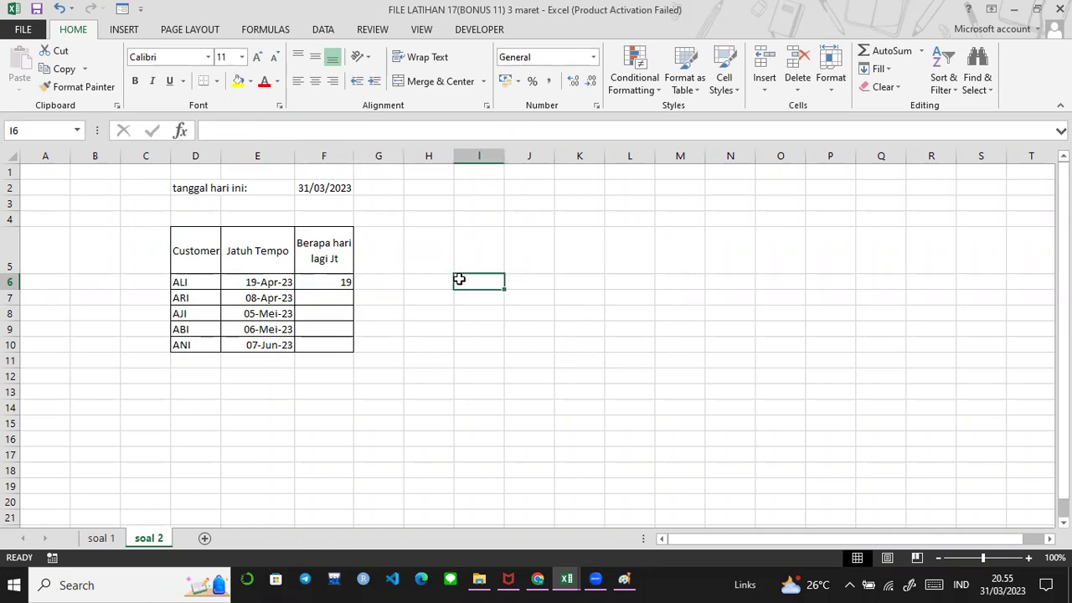
pyautogui.write('=')
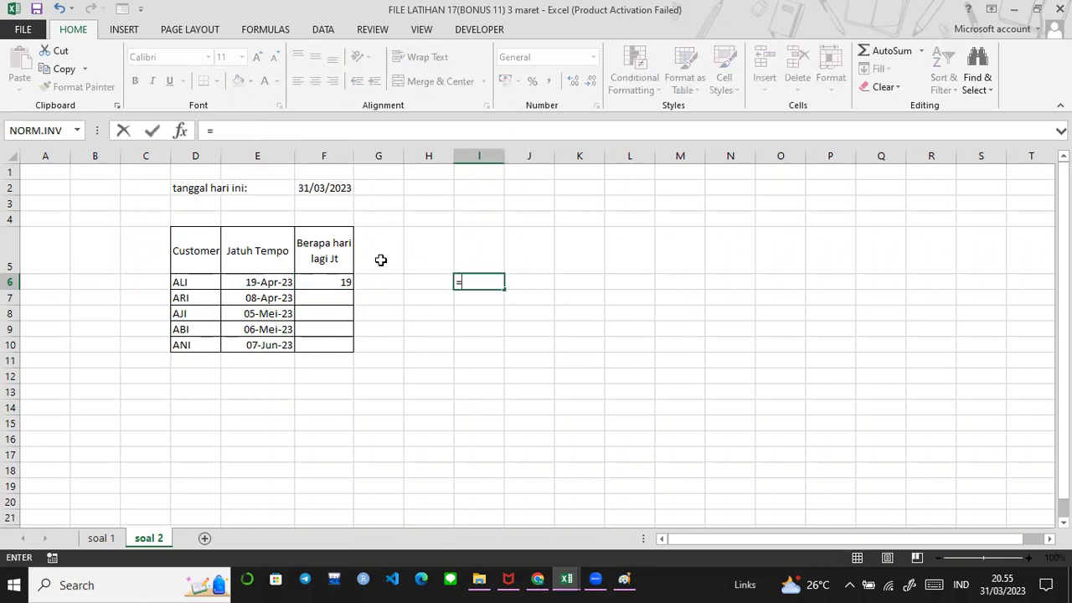
pyautogui.click(277, 282)
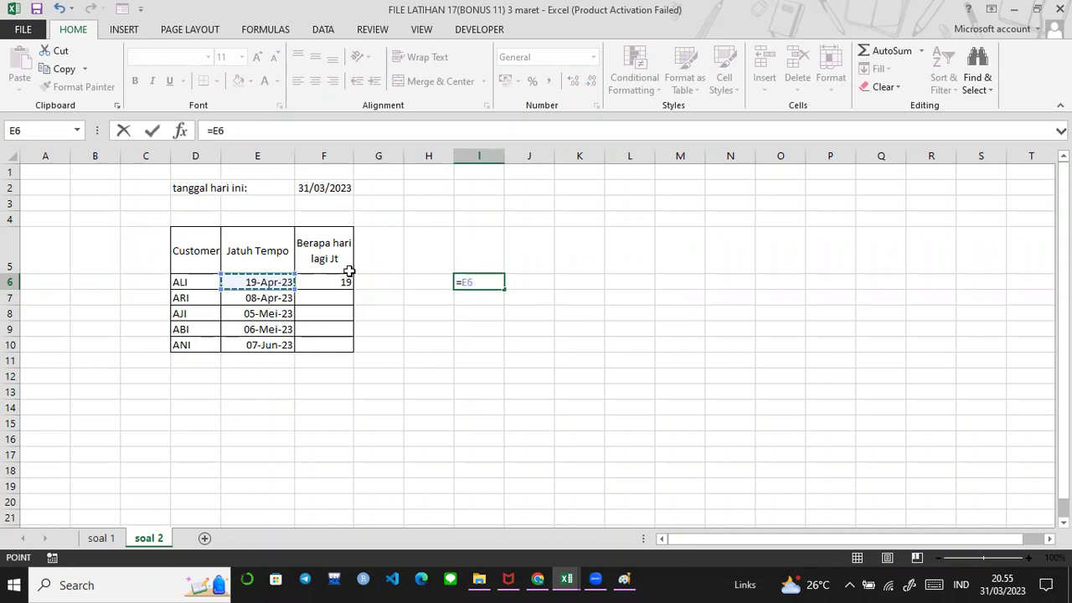
pyautogui.write('-today')
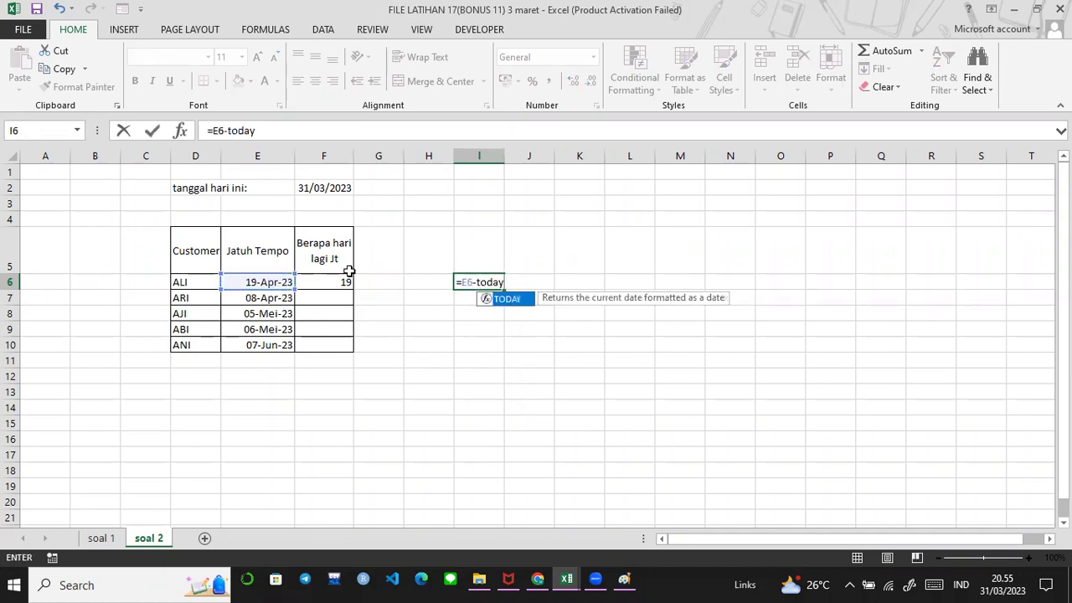
pyautogui.press('Tab')
pyautogui.press('Return')
pyautogui.press('Return')
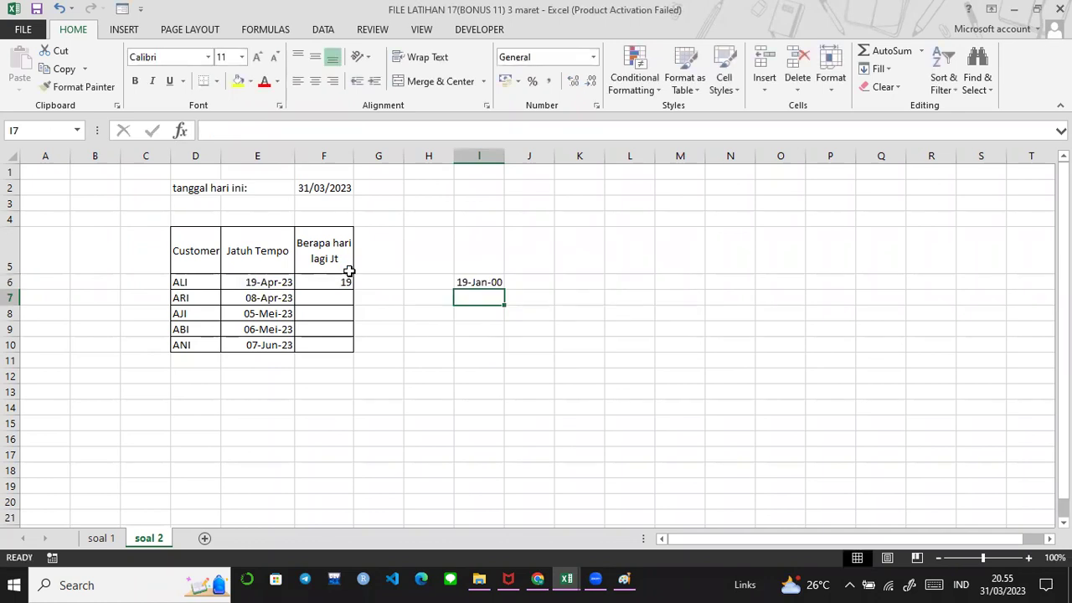
# Fill the I6 formula down to I10 and widen column I to fit its dates
pyautogui.click(484, 282)
pyautogui.moveTo(504, 290); pyautogui.dragTo(491, 352)
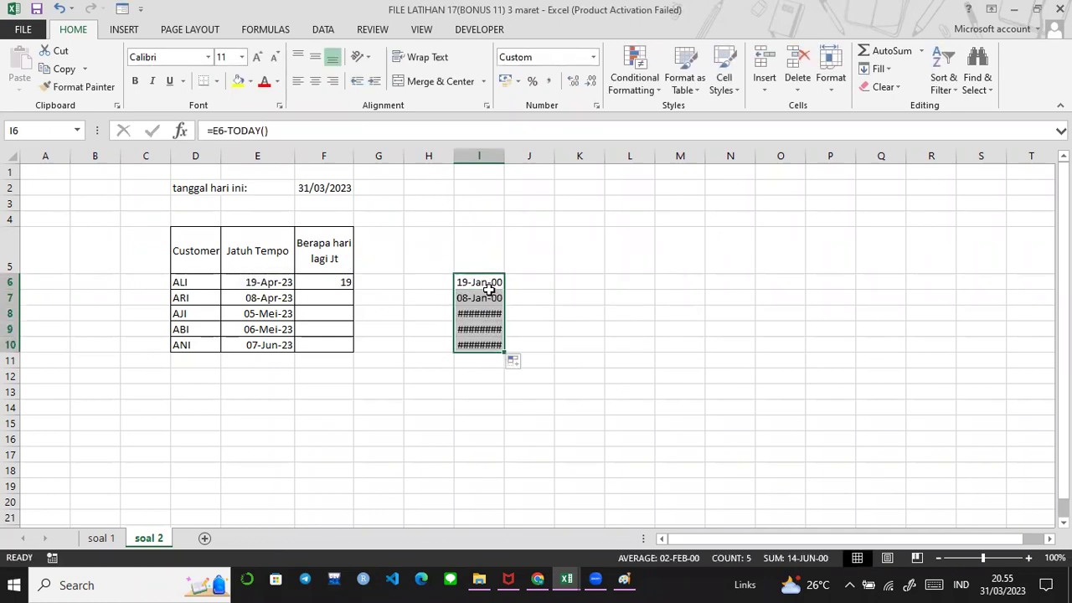
pyautogui.moveTo(505, 157); pyautogui.dragTo(514, 158)
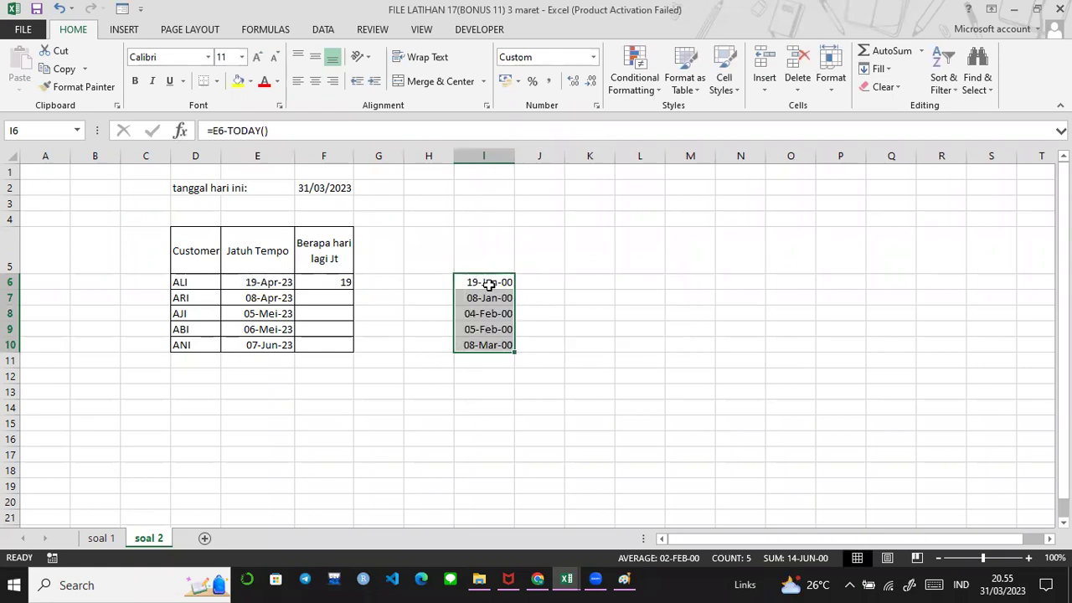
# Format I6:I10 as Number and check the formulas in the filled cells
pyautogui.click(591, 57)
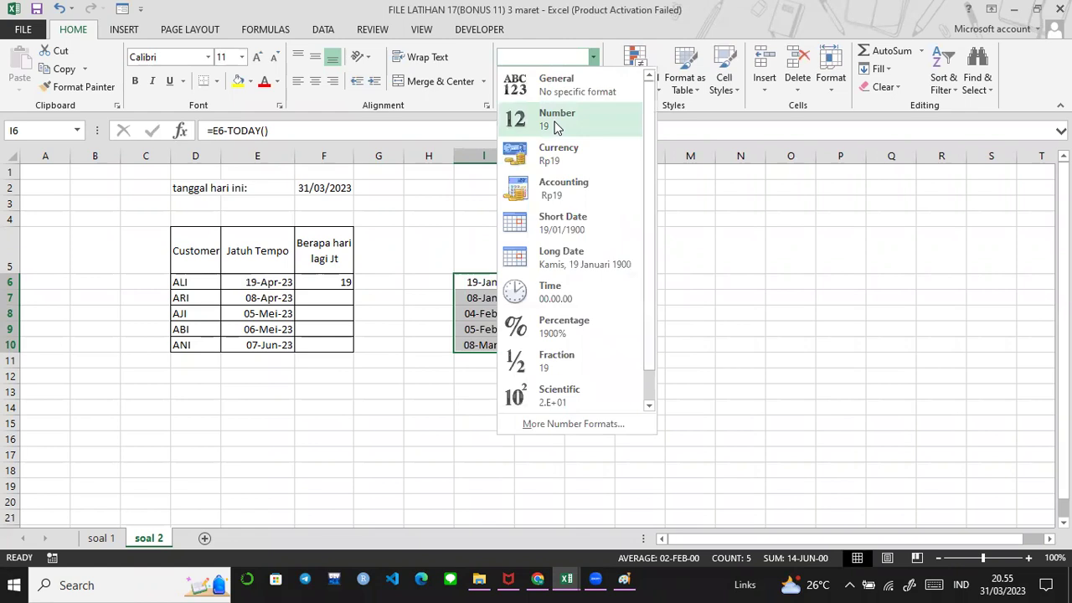
pyautogui.click(557, 124)
pyautogui.click(494, 281)
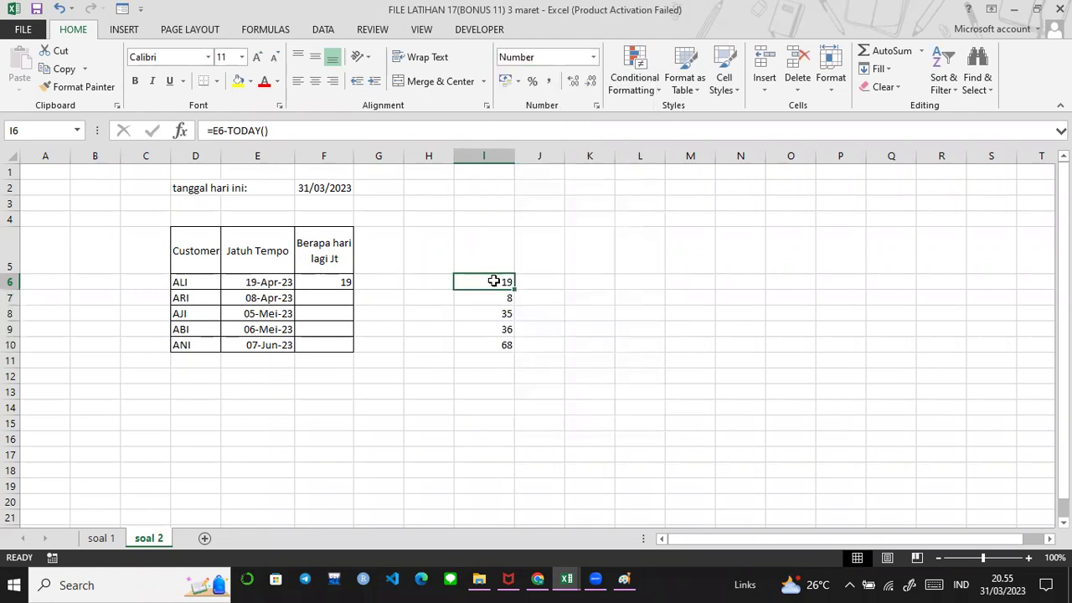
pyautogui.click(492, 297)
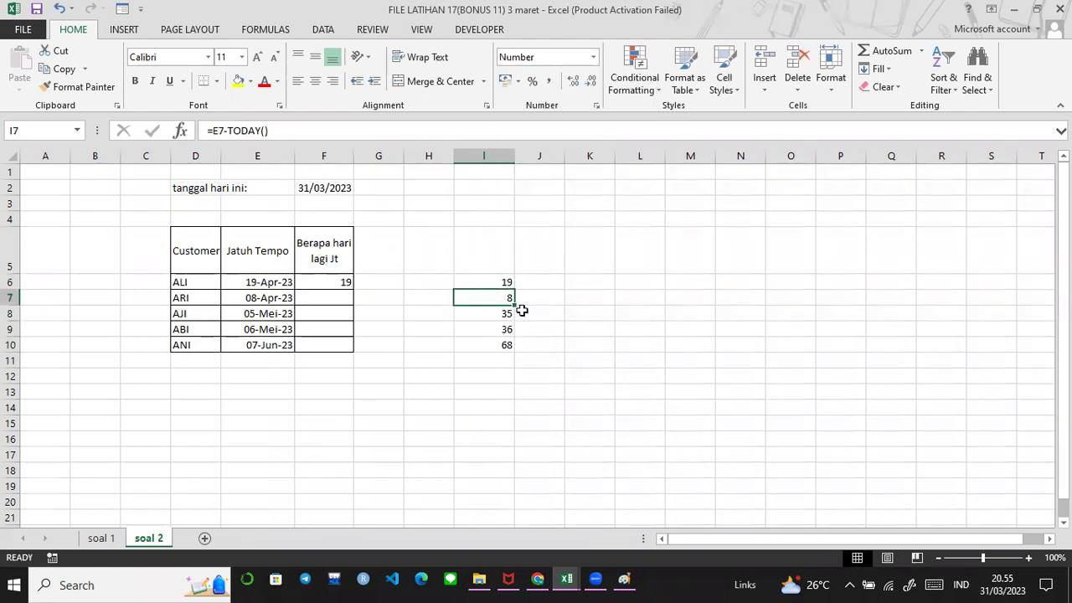
pyautogui.click(490, 312)
pyautogui.click(494, 340)
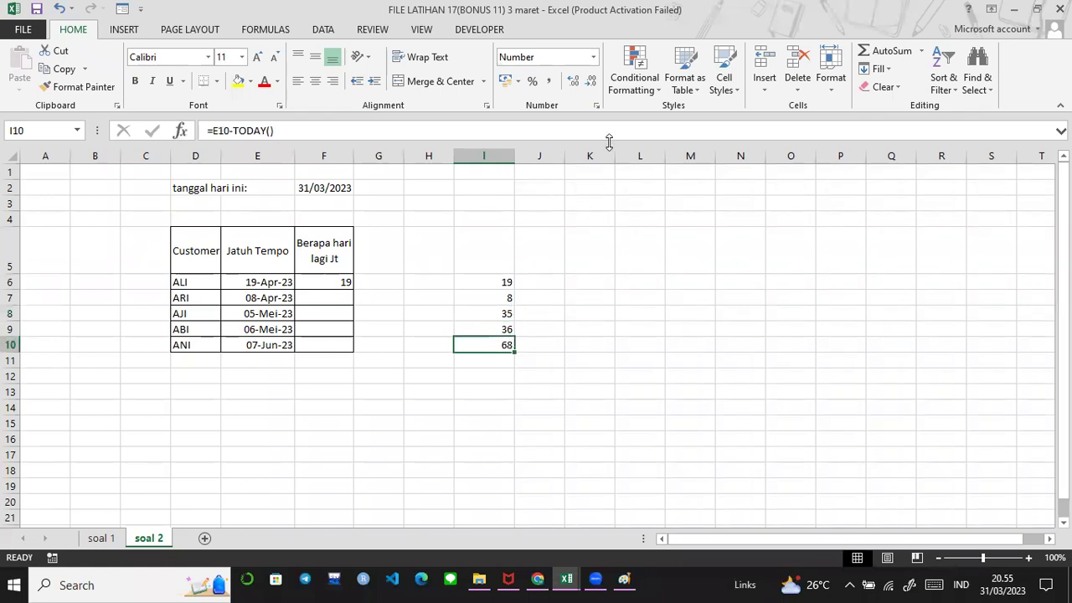